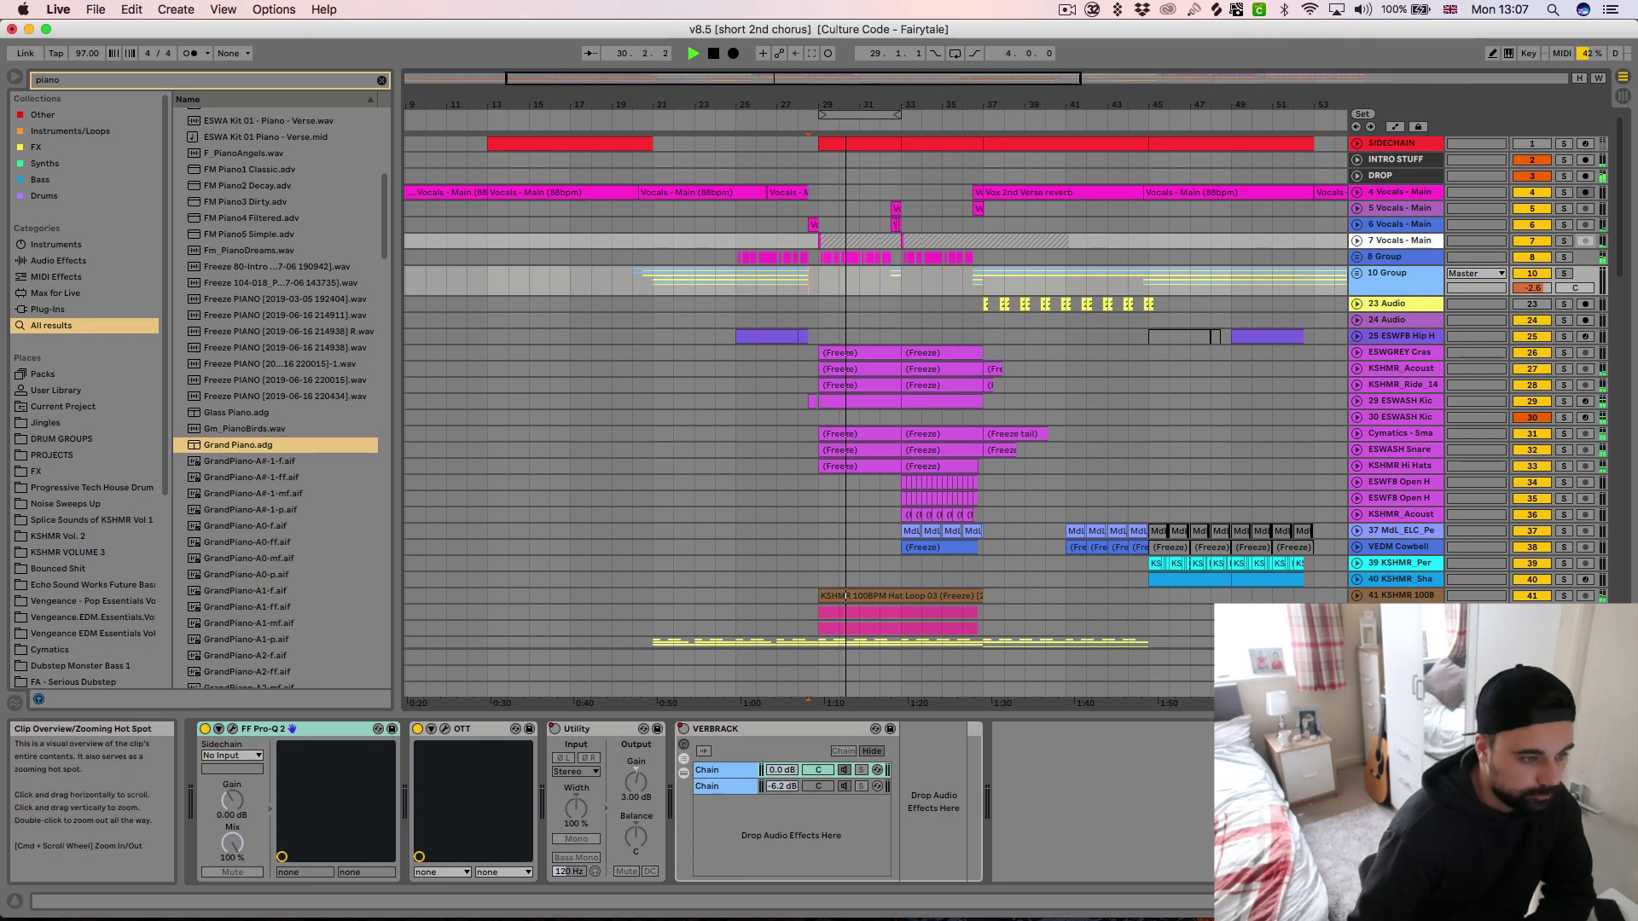
# Stop playback and examine the chorus section's vocal, drum and percussion tracks around bars 29 to 36
pyautogui.moveTo(945, 104); pyautogui.dragTo(902, 173)
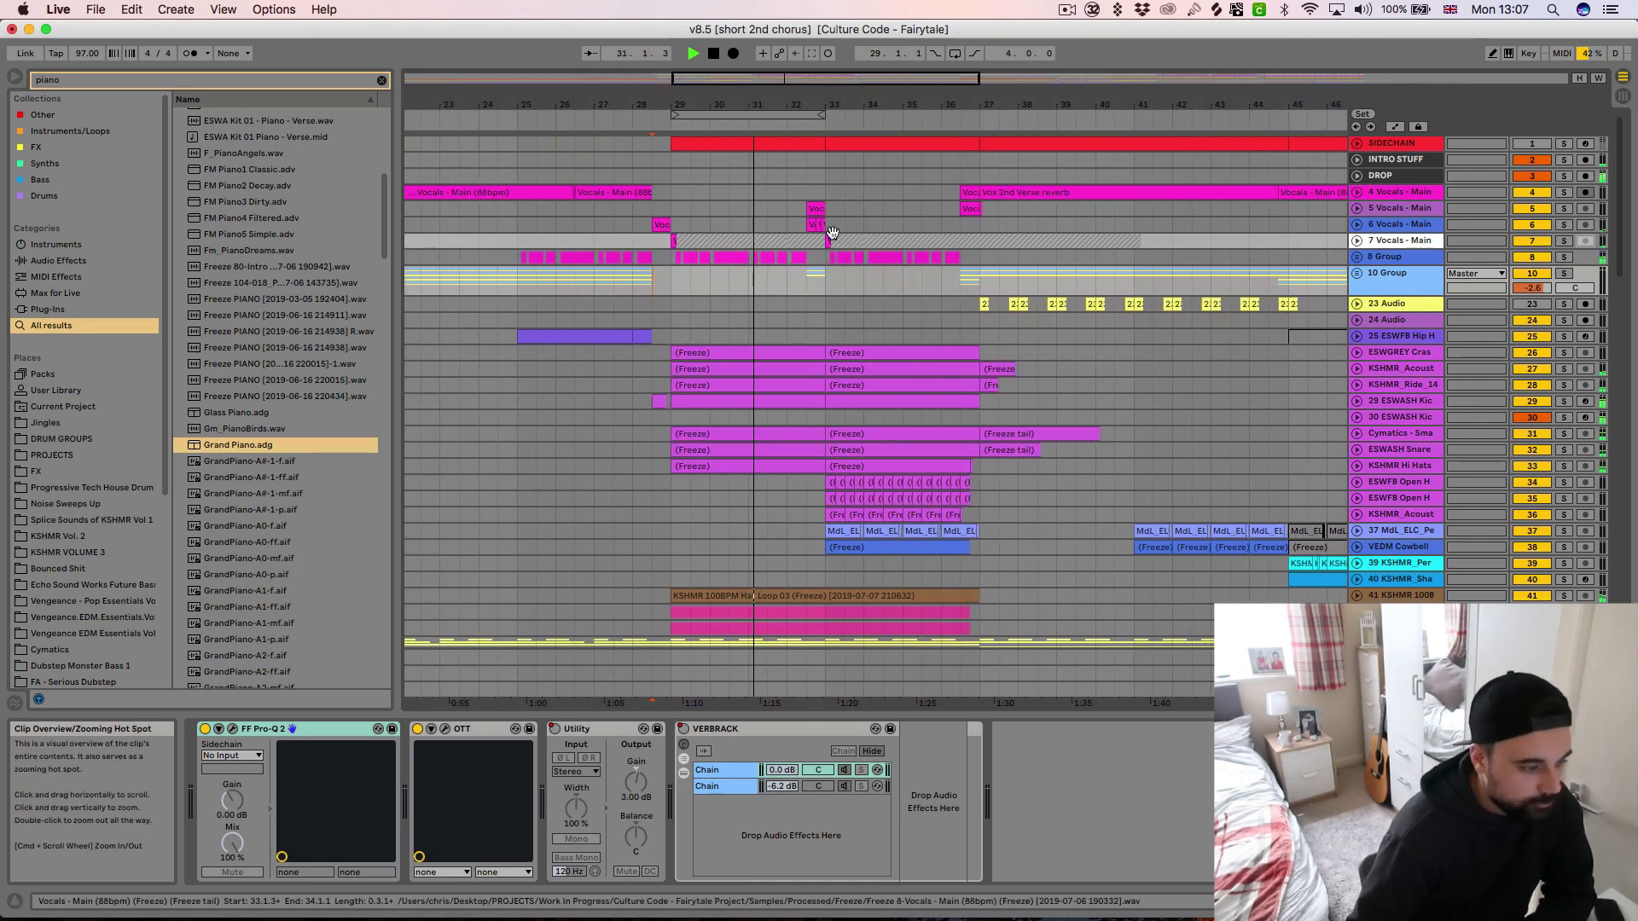
pyautogui.scroll(-4, 837, 227)
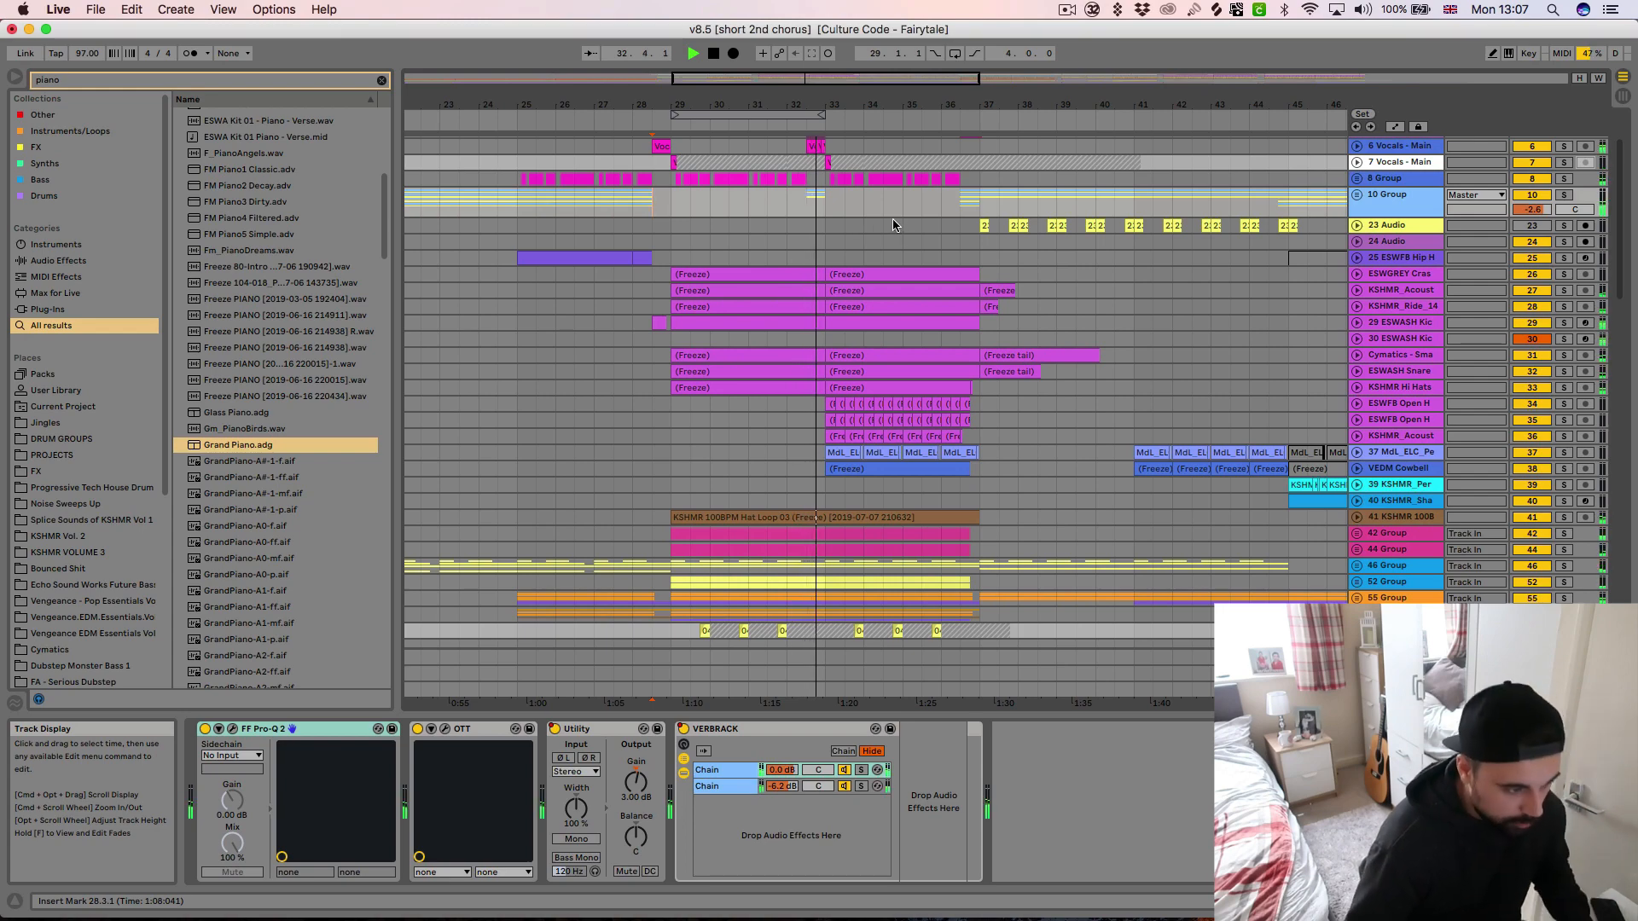
pyautogui.press('space')
pyautogui.scroll(-5, 902, 235)
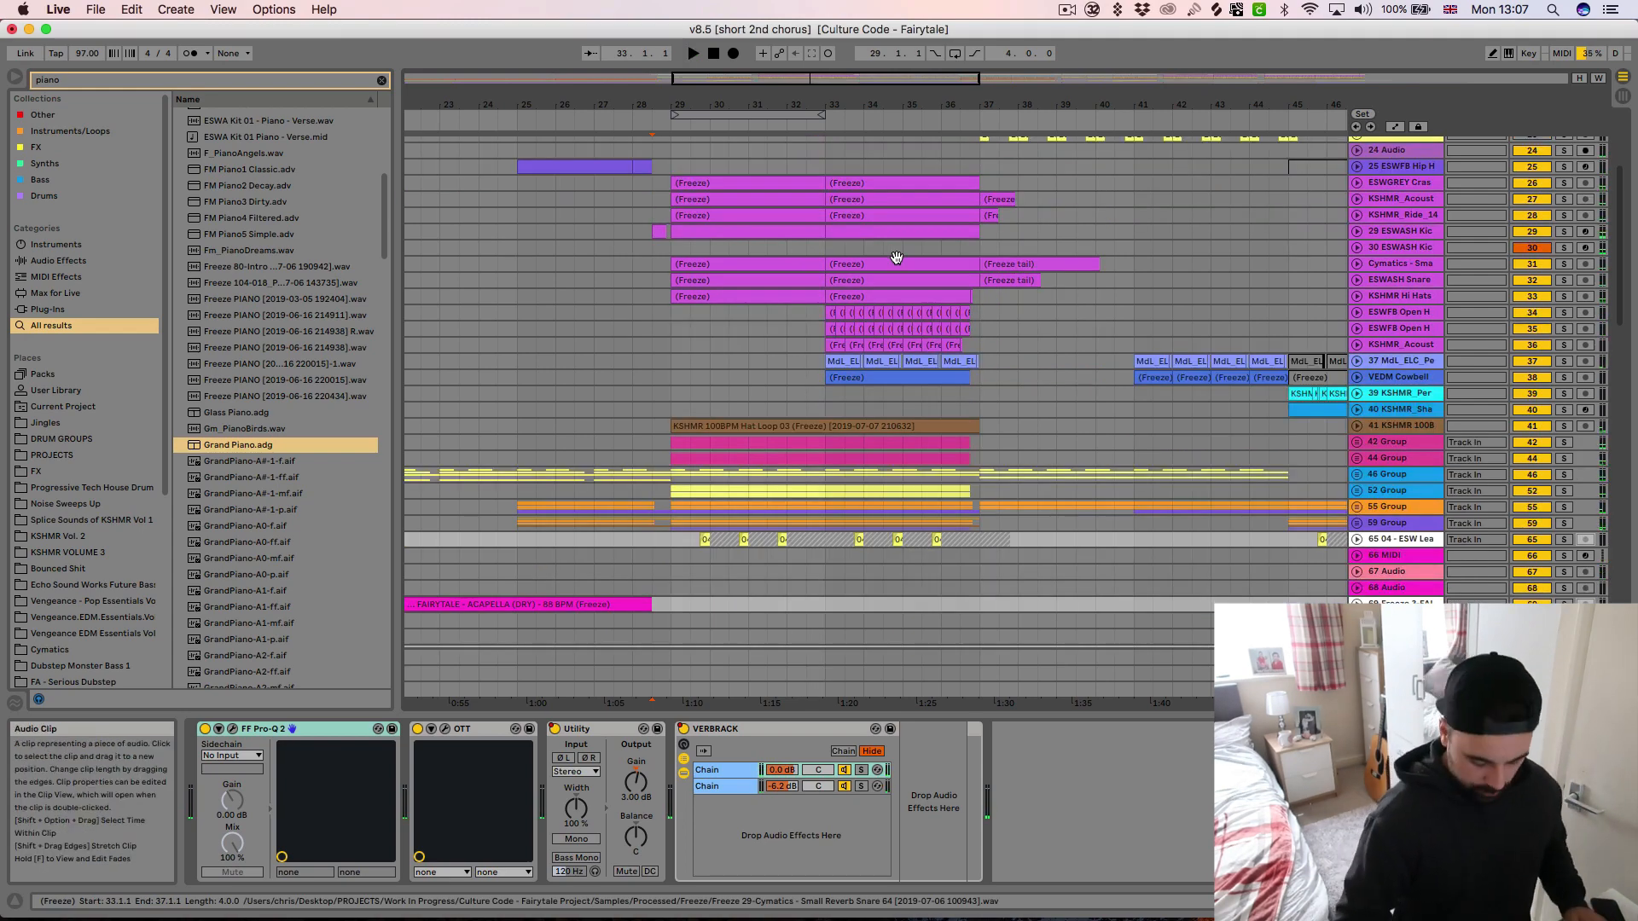
pyautogui.press('-')
pyautogui.press('+')
pyautogui.press('+')
pyautogui.press('+')
pyautogui.scroll(5, 914, 280)
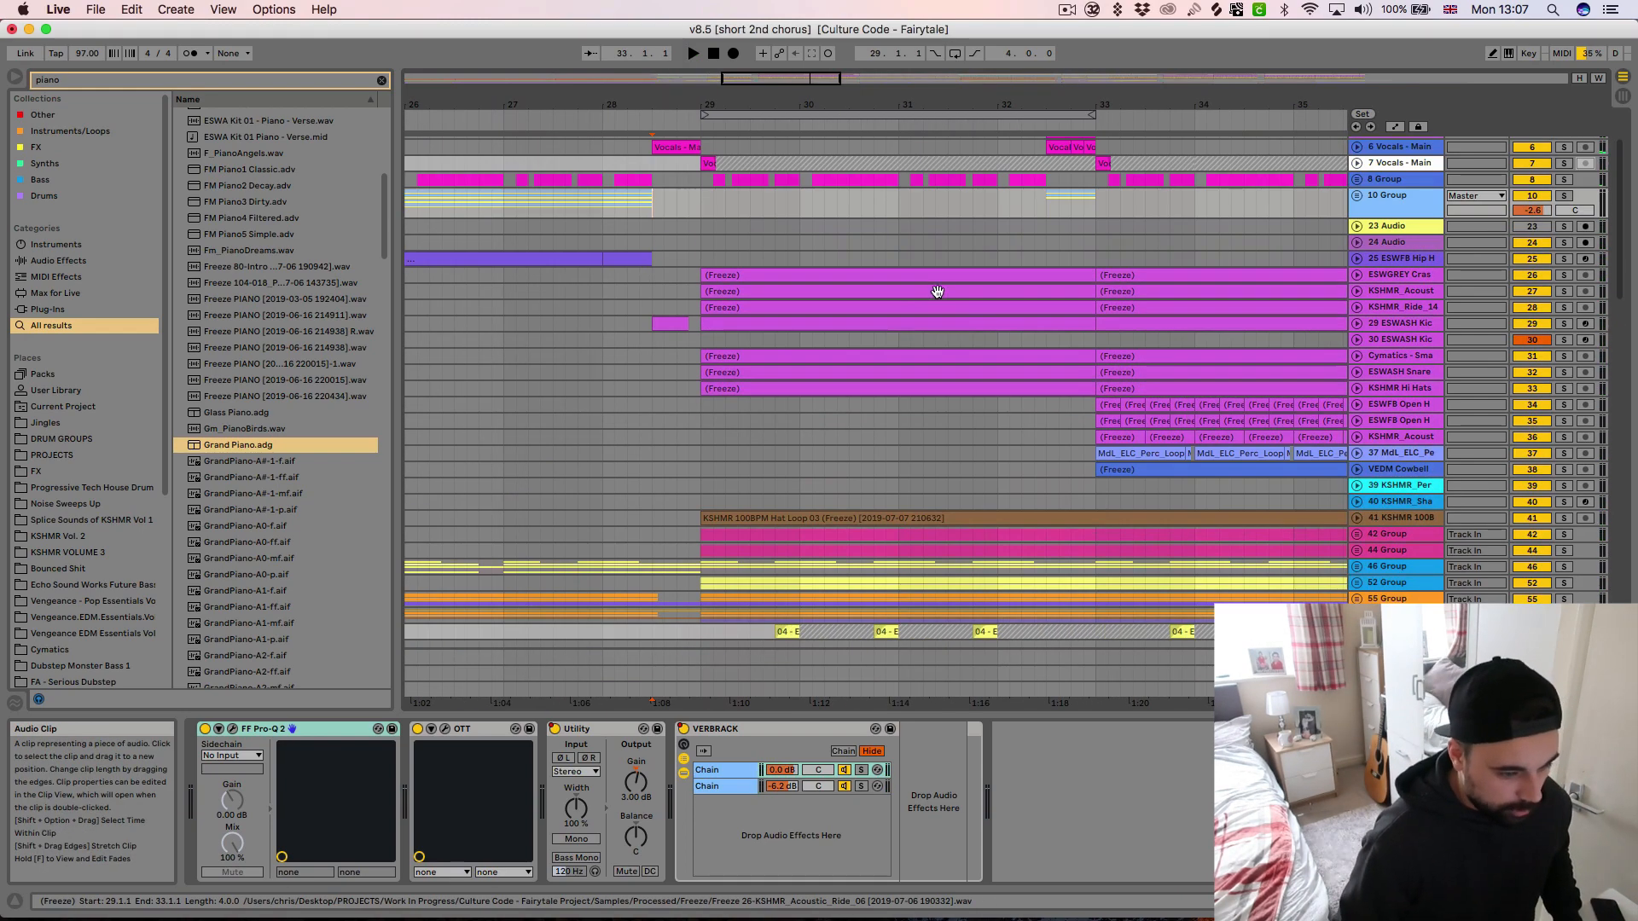
pyautogui.hscroll(2, 964, 299)
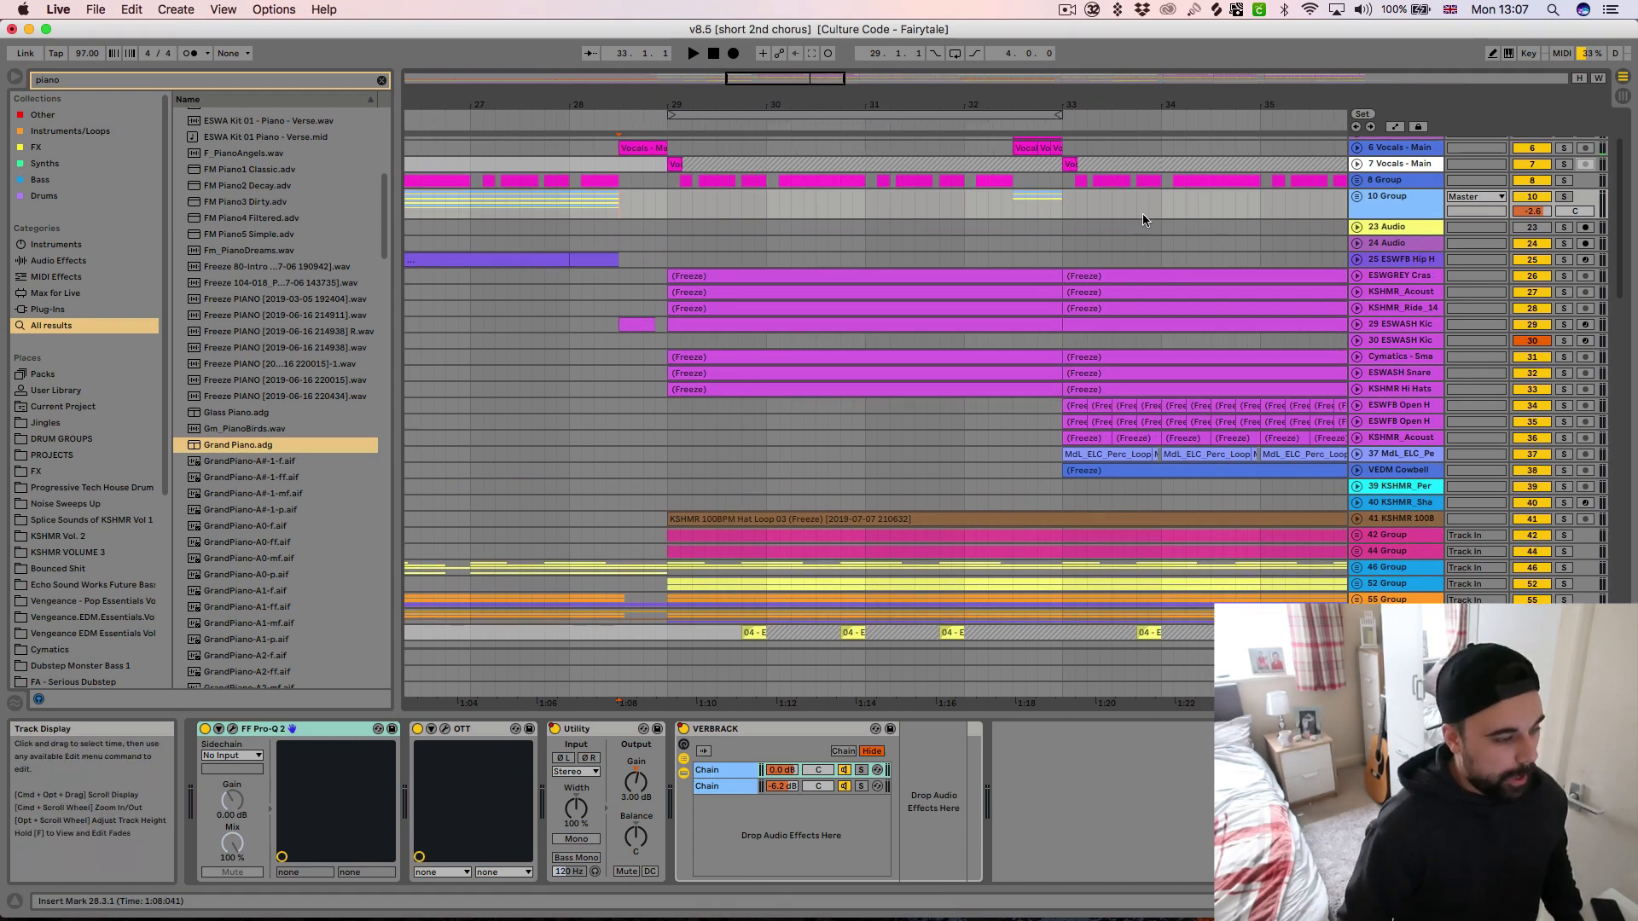
pyautogui.hscroll(5, 1084, 290)
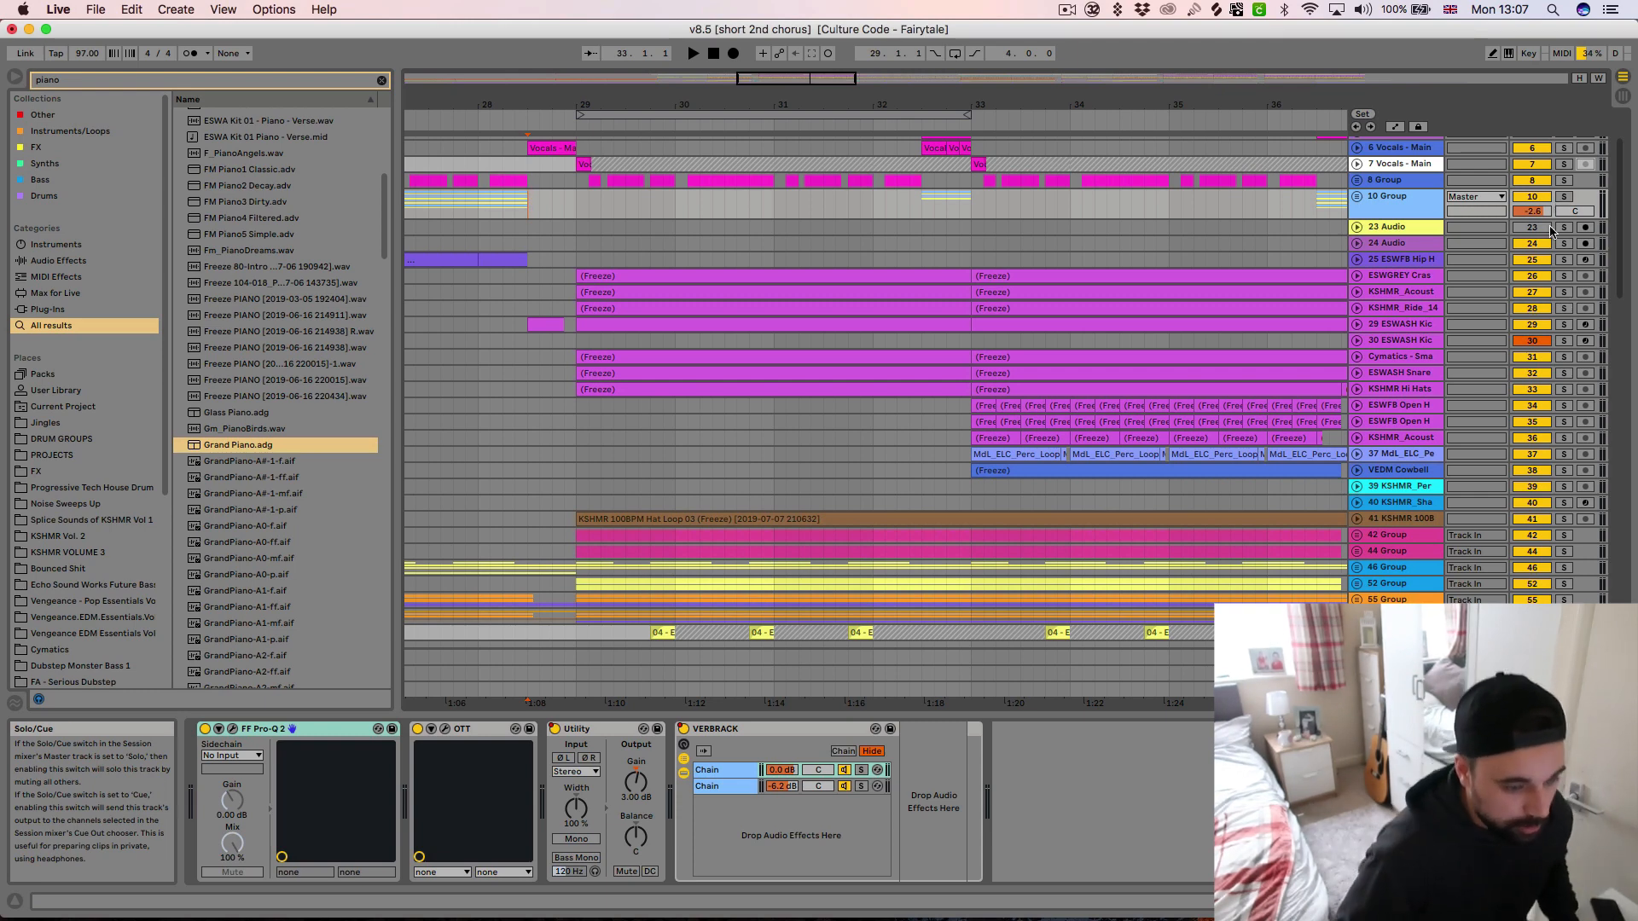
# Solo and unfold the ESWGREY crash track, and play it from the clip at bar 29
pyautogui.click(1564, 276)
pyautogui.click(1356, 275)
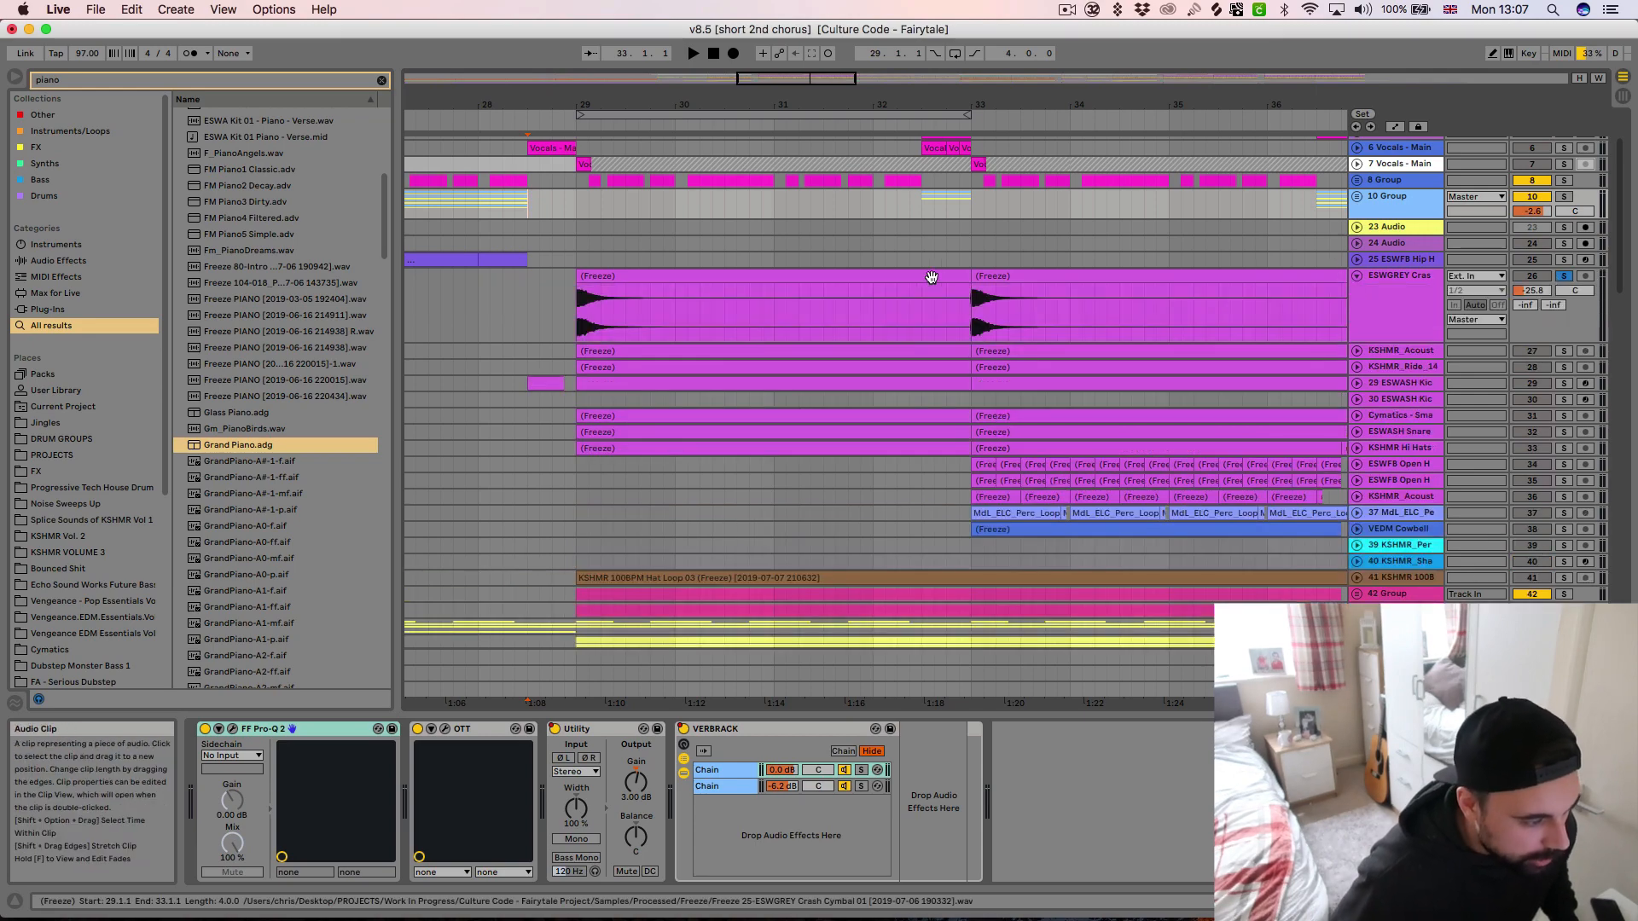
pyautogui.click(931, 278)
pyautogui.press('space')
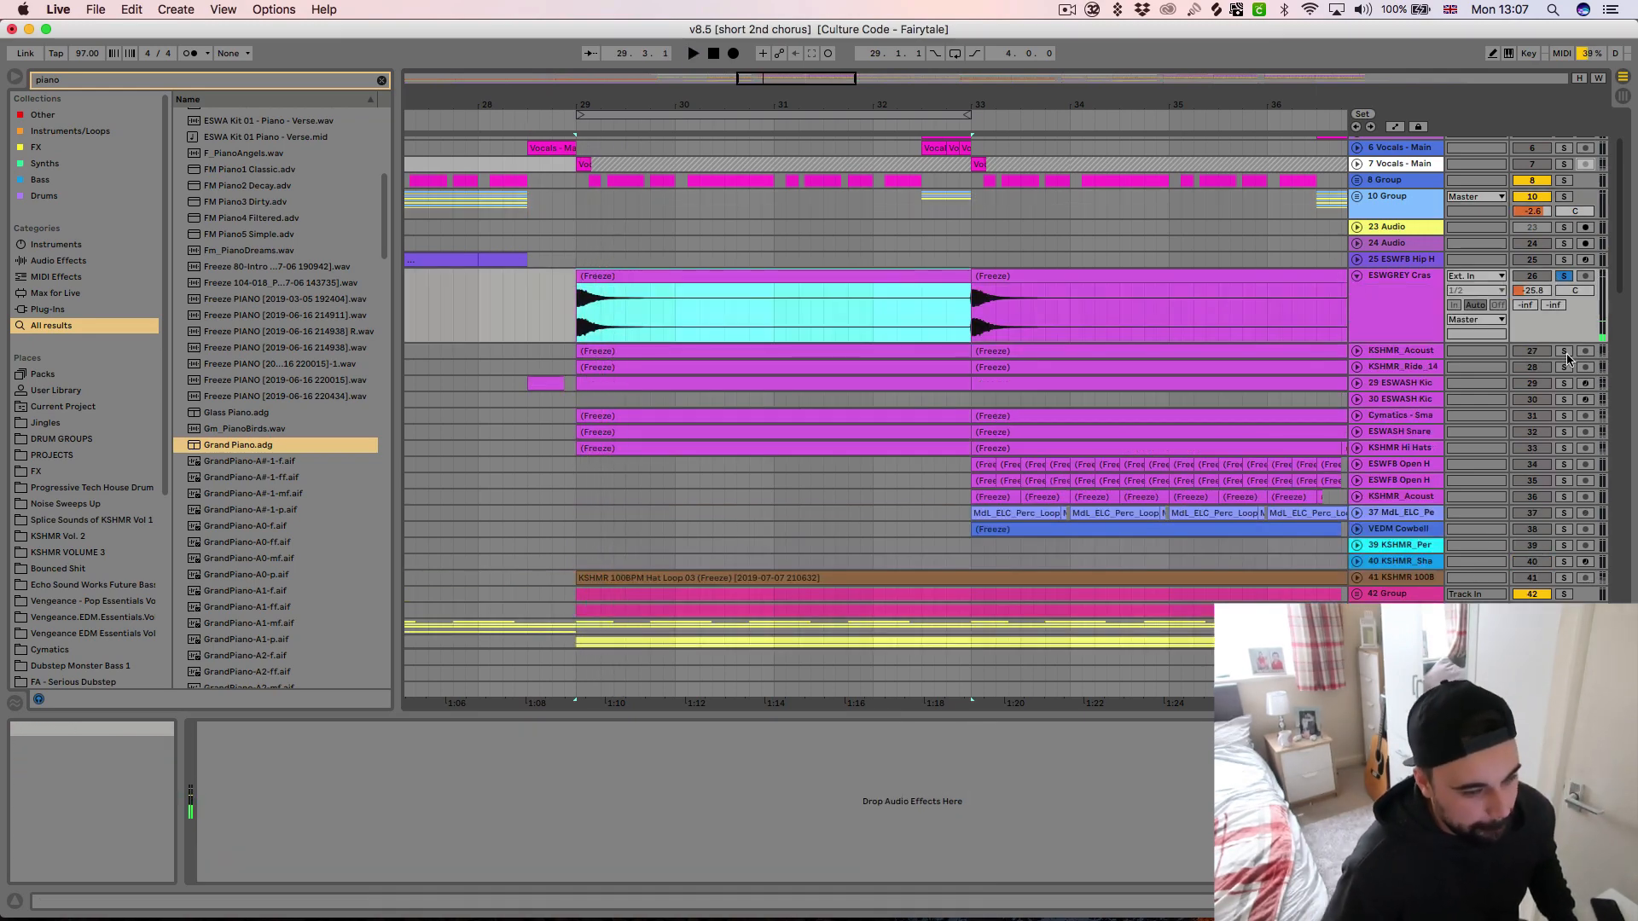
# Audition the unfolded KSHMR_Acoust track 27 and the KSHMR_Ride track 28 in solo
pyautogui.click(1565, 352)
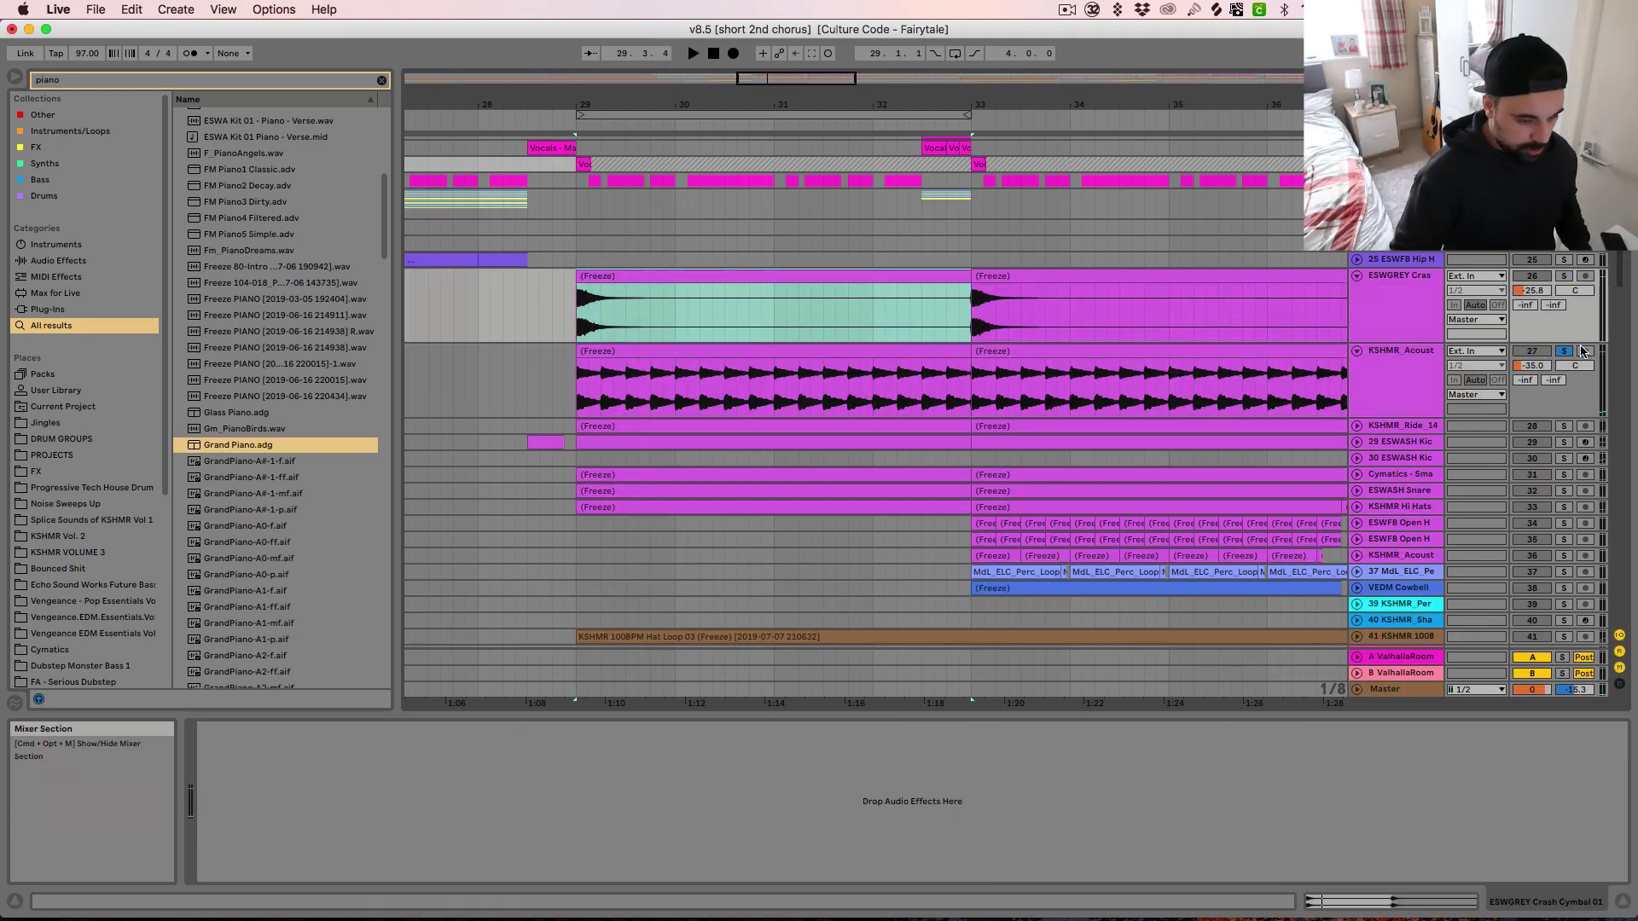
pyautogui.click(1564, 426)
pyautogui.press('space')
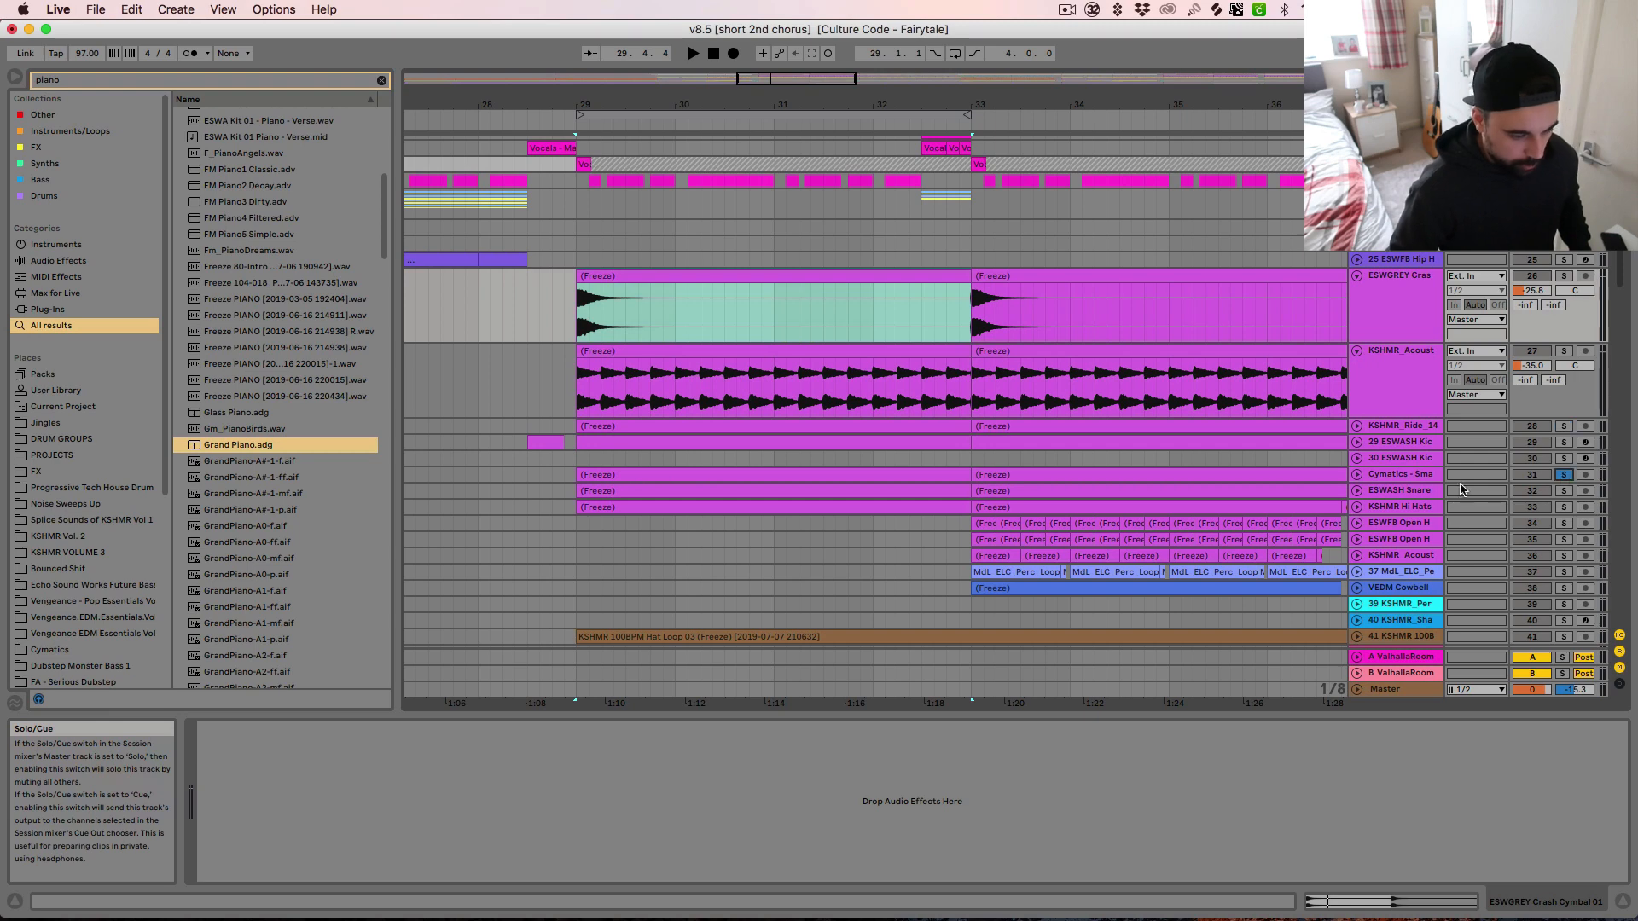
# Unfold and select the soloed Cymatics snare track 31, and play it from bar 29
pyautogui.click(1356, 475)
pyautogui.press('space')
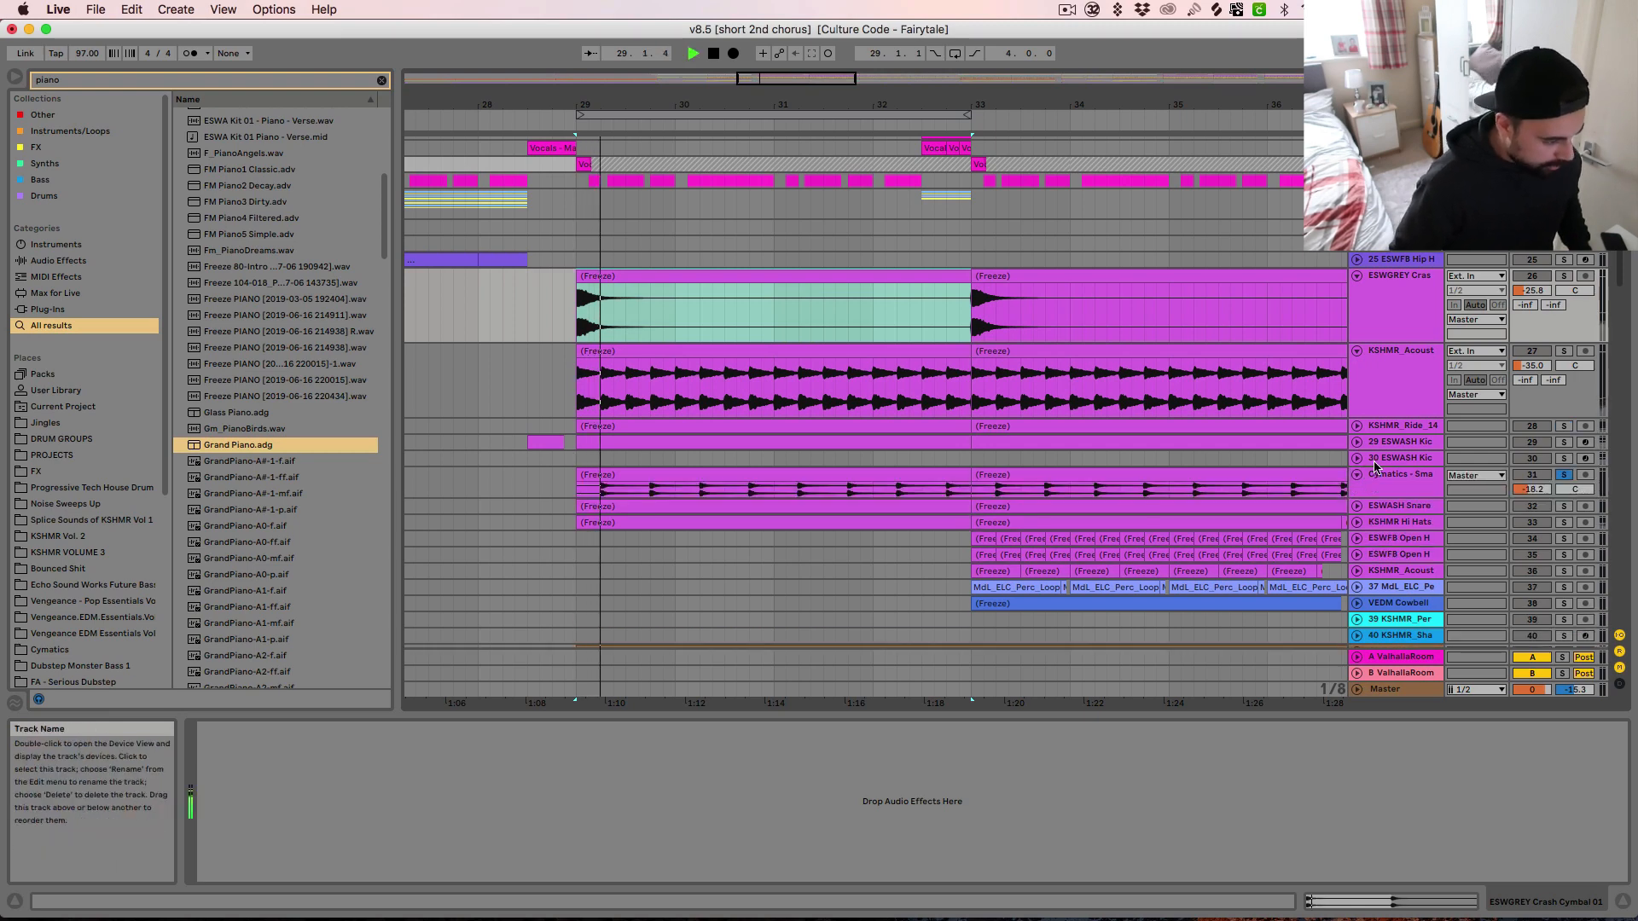
pyautogui.click(1434, 473)
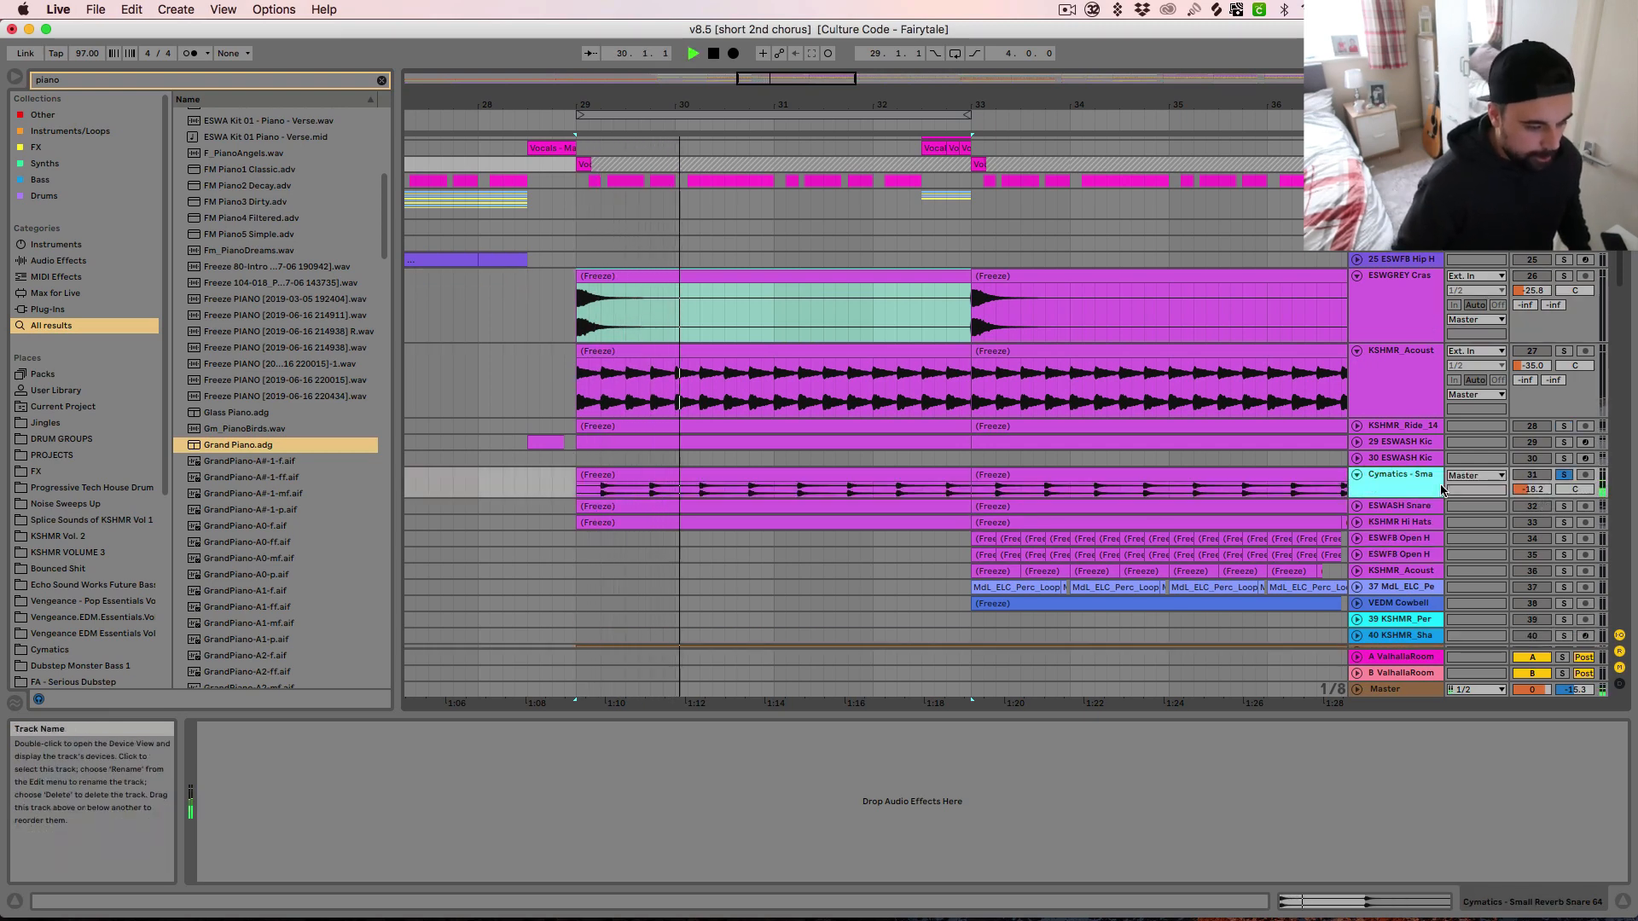
# Solo and unfold the ESWASH Snare track 32, and audition it from bar 29
pyautogui.click(1564, 506)
pyautogui.press('space')
pyautogui.press('space')
pyautogui.click(1357, 506)
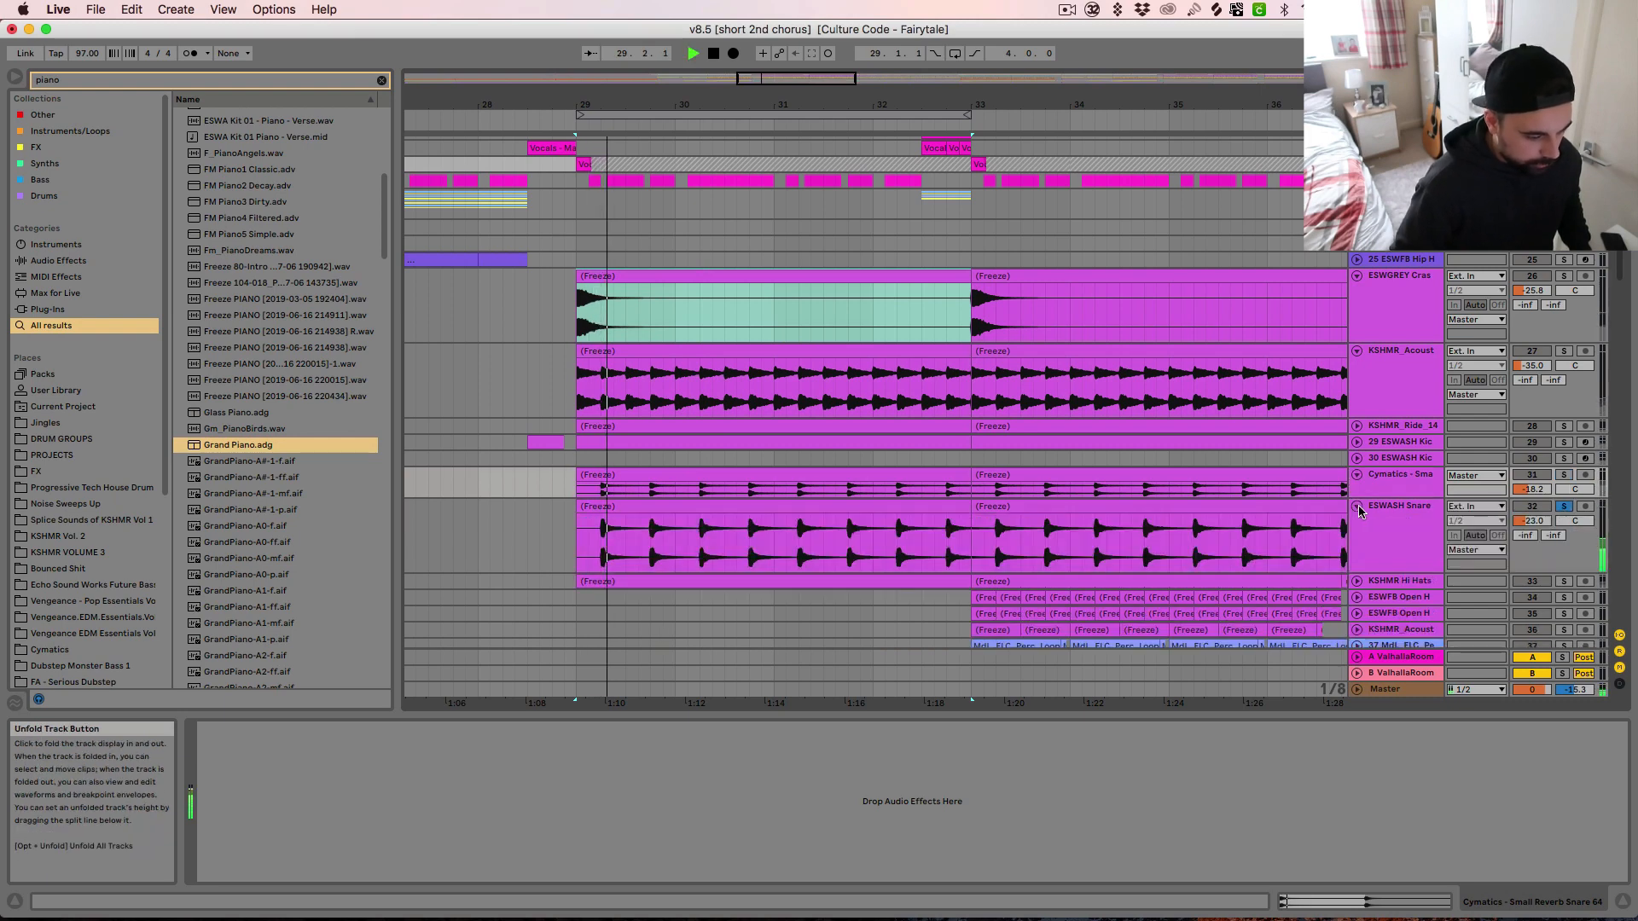
pyautogui.press('space')
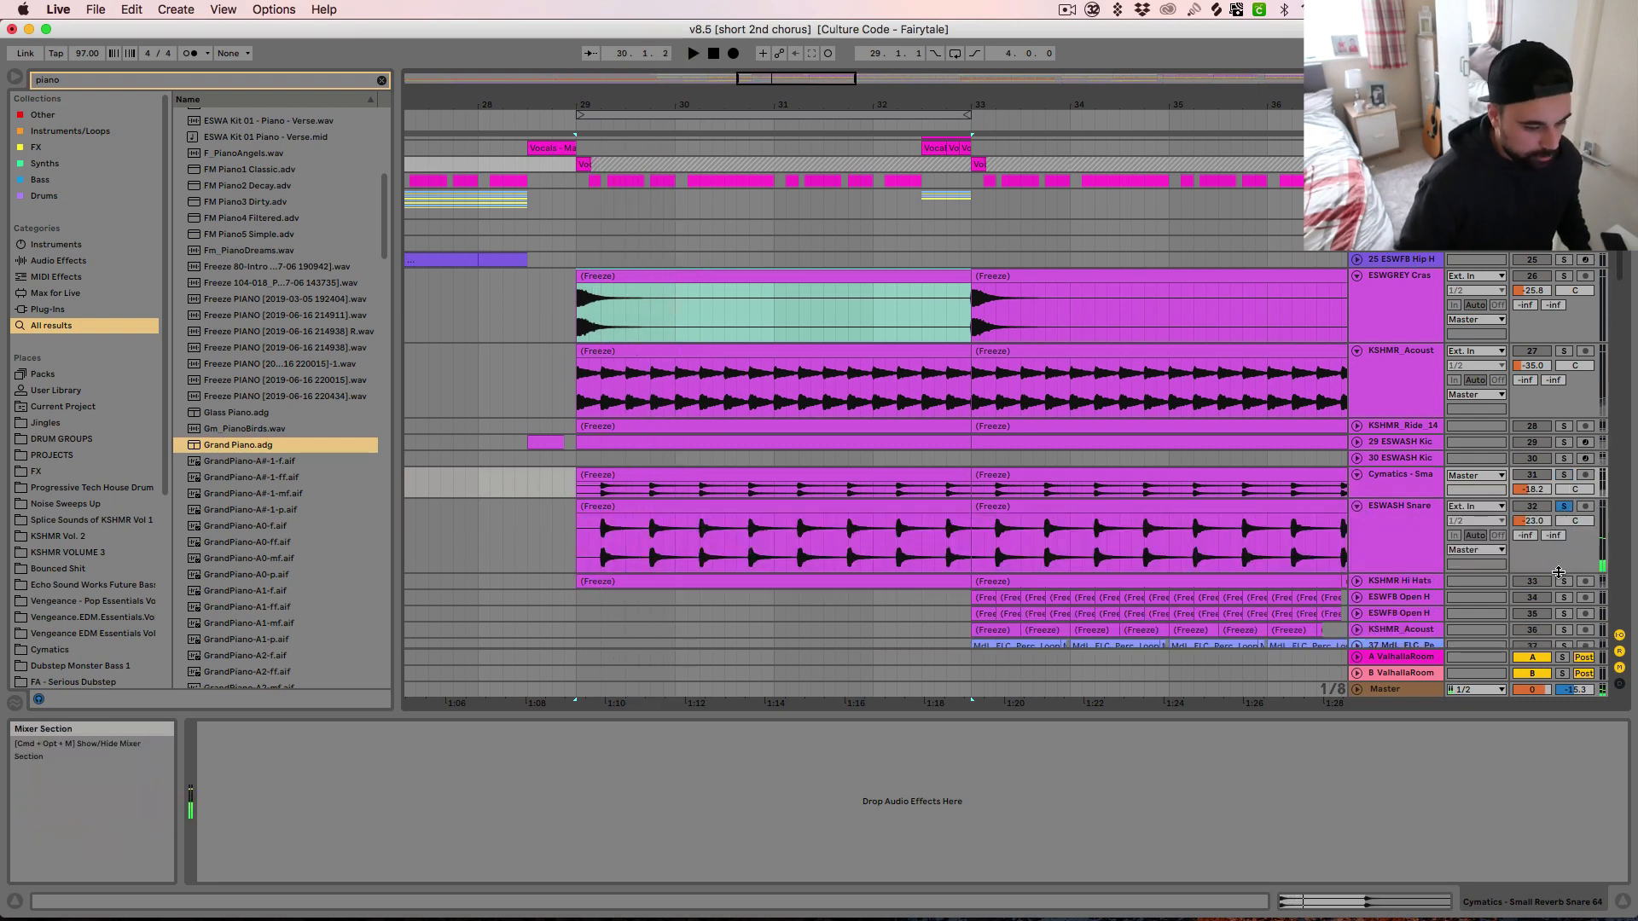
# Solo and unfold the KSHMR Hi Hats track 33, audition it from bar 29, and select the track
pyautogui.click(1564, 581)
pyautogui.click(1356, 581)
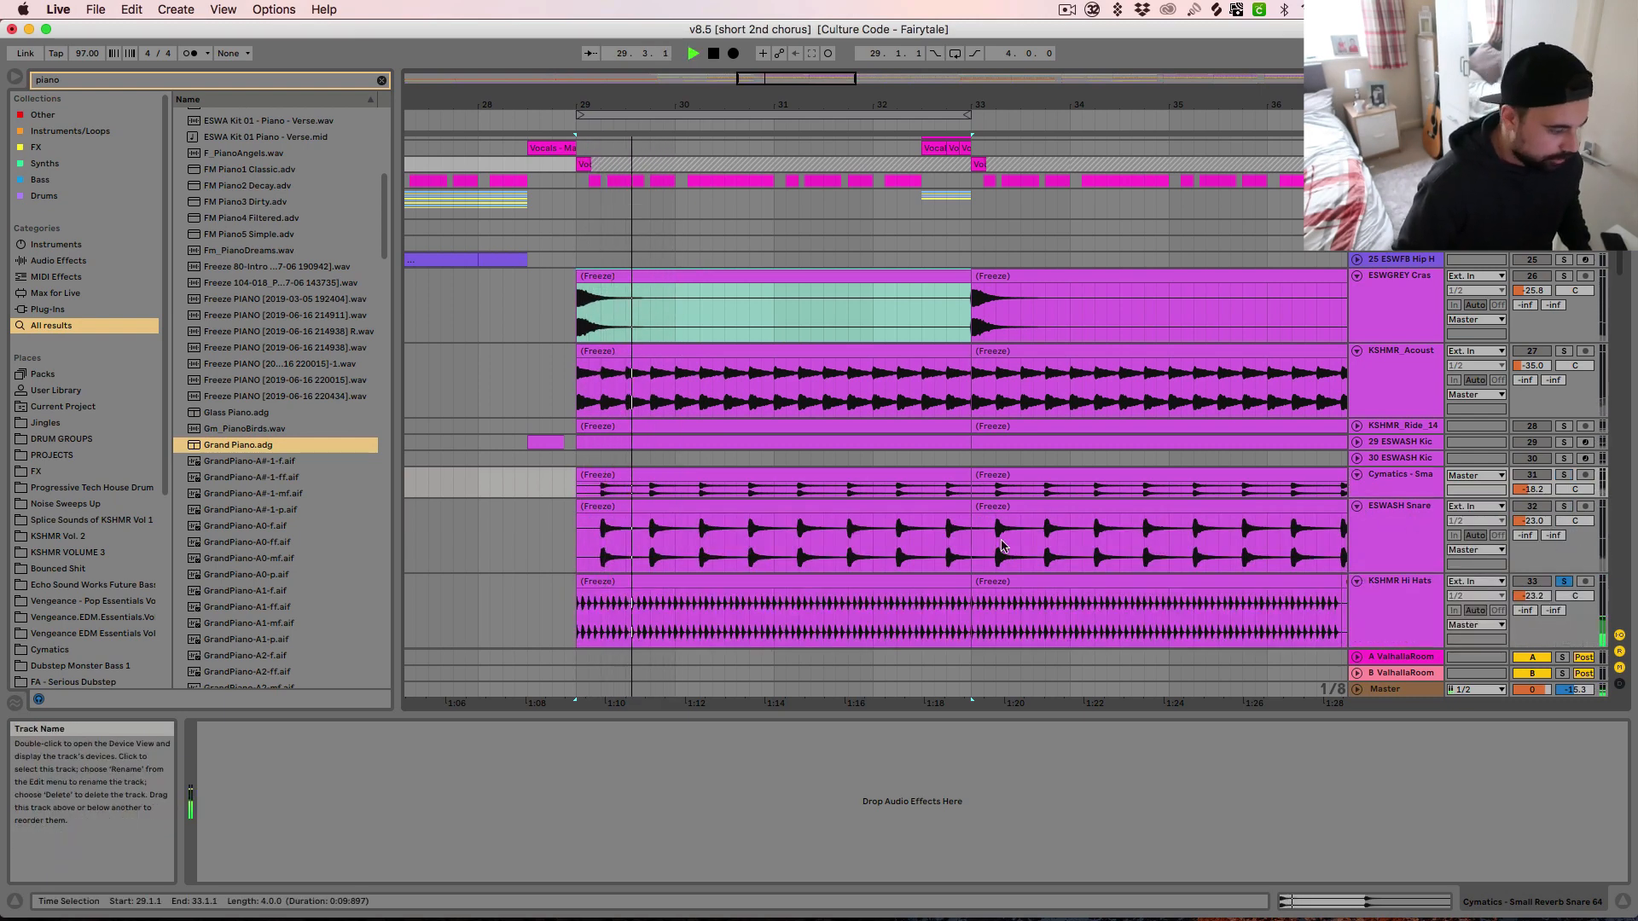
pyautogui.scroll(-2, 1023, 536)
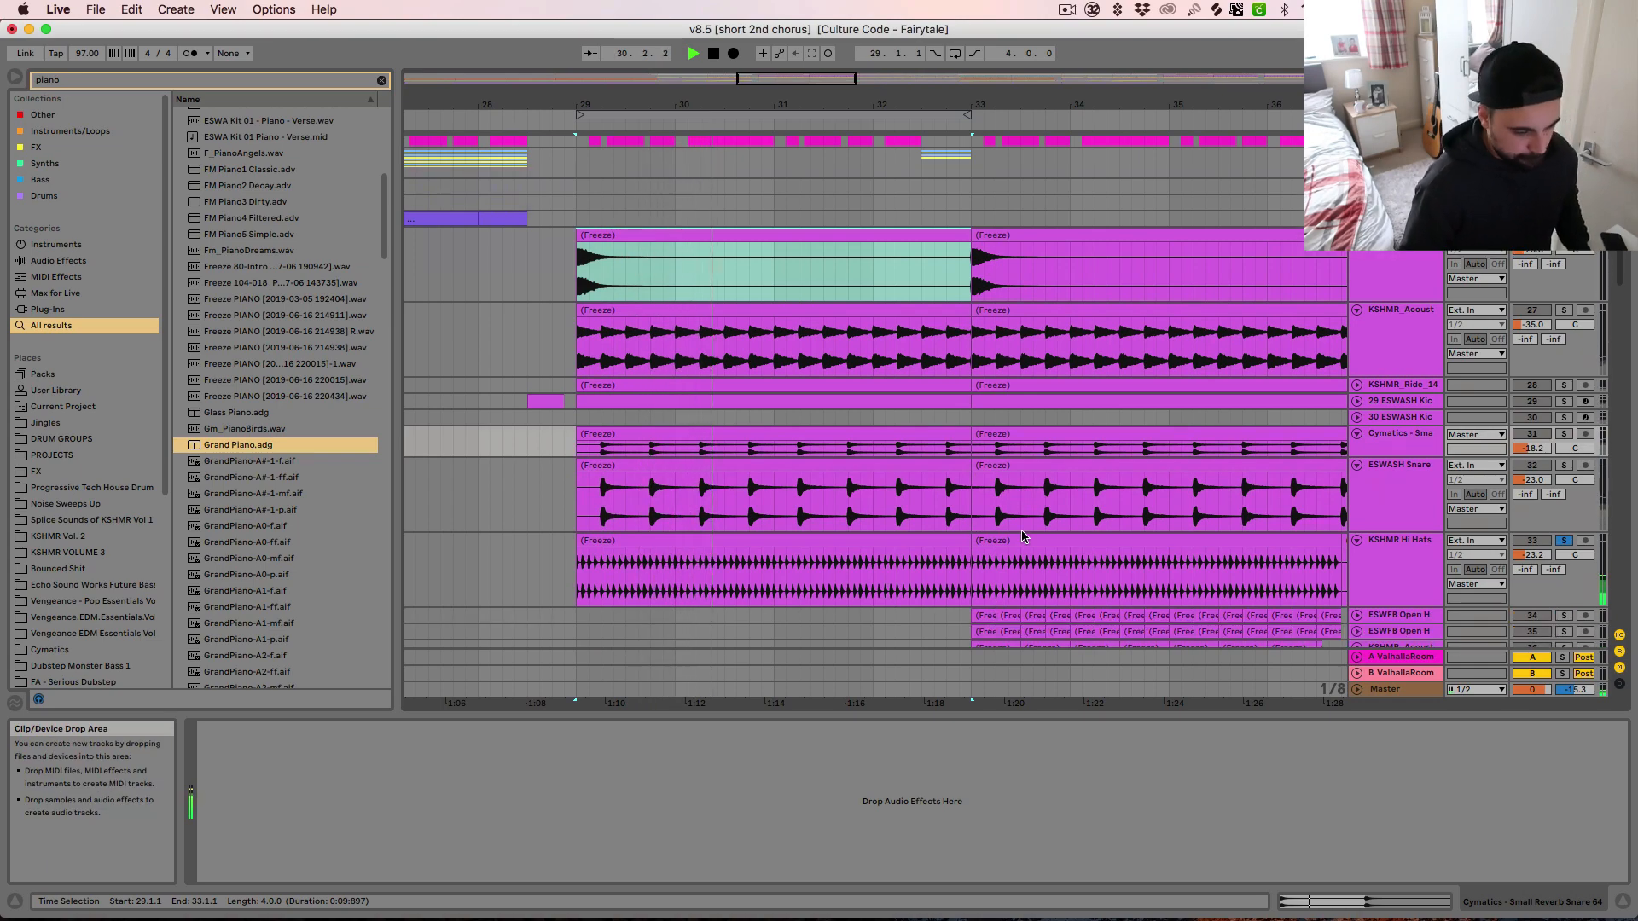
pyautogui.scroll(-6, 1018, 535)
pyautogui.scroll(10, 990, 533)
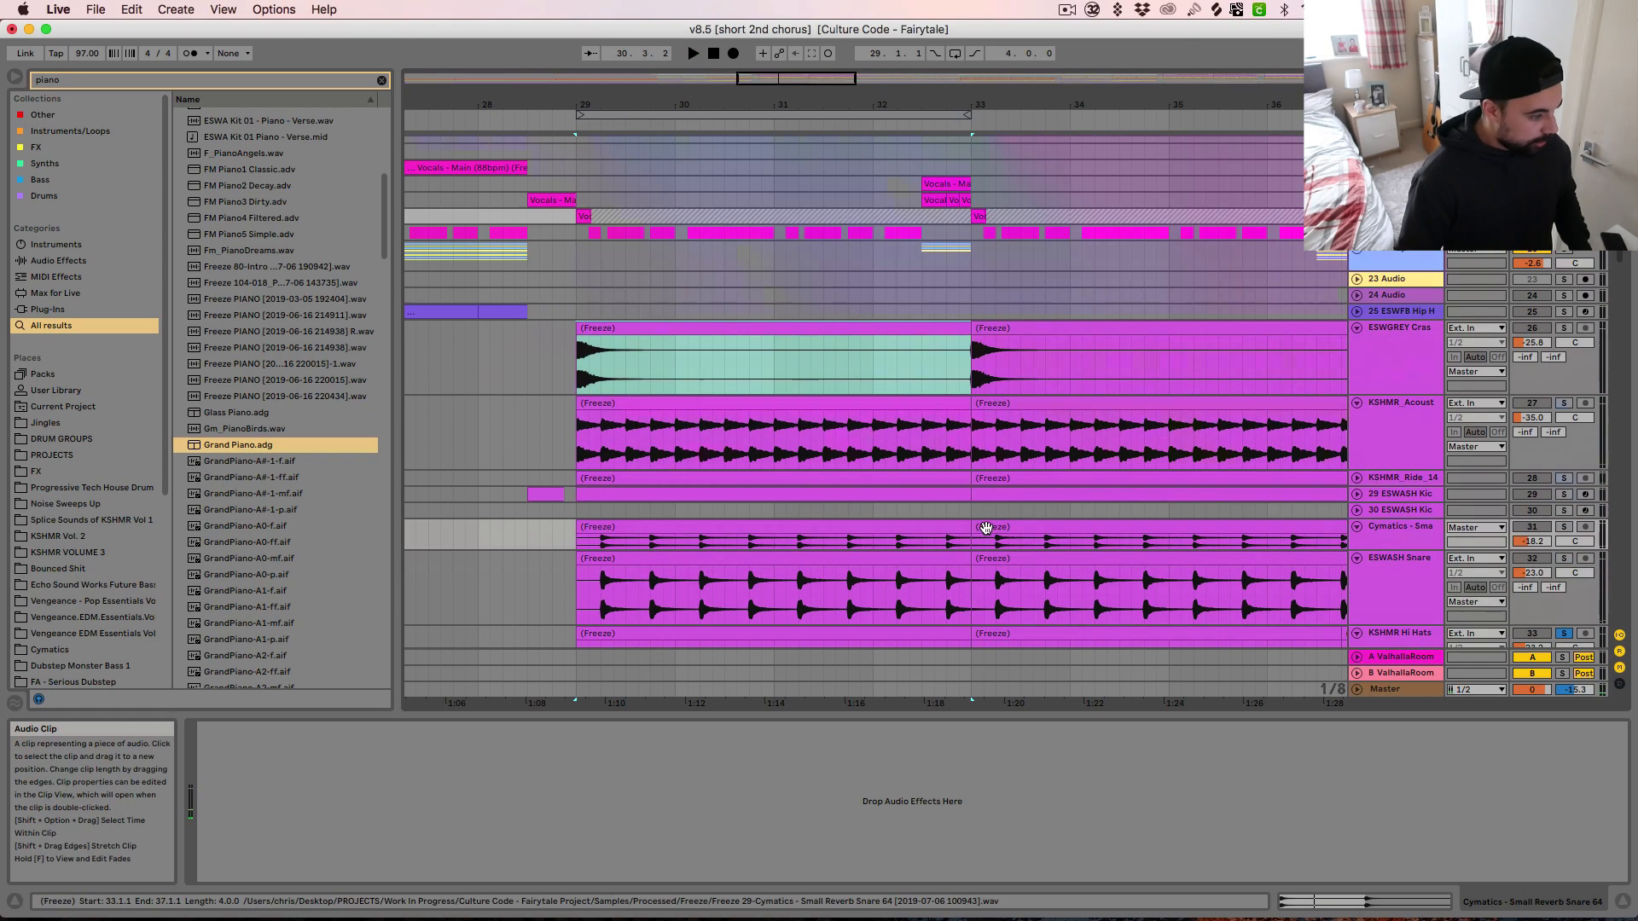
pyautogui.scroll(-6, 987, 535)
pyautogui.click(1427, 514)
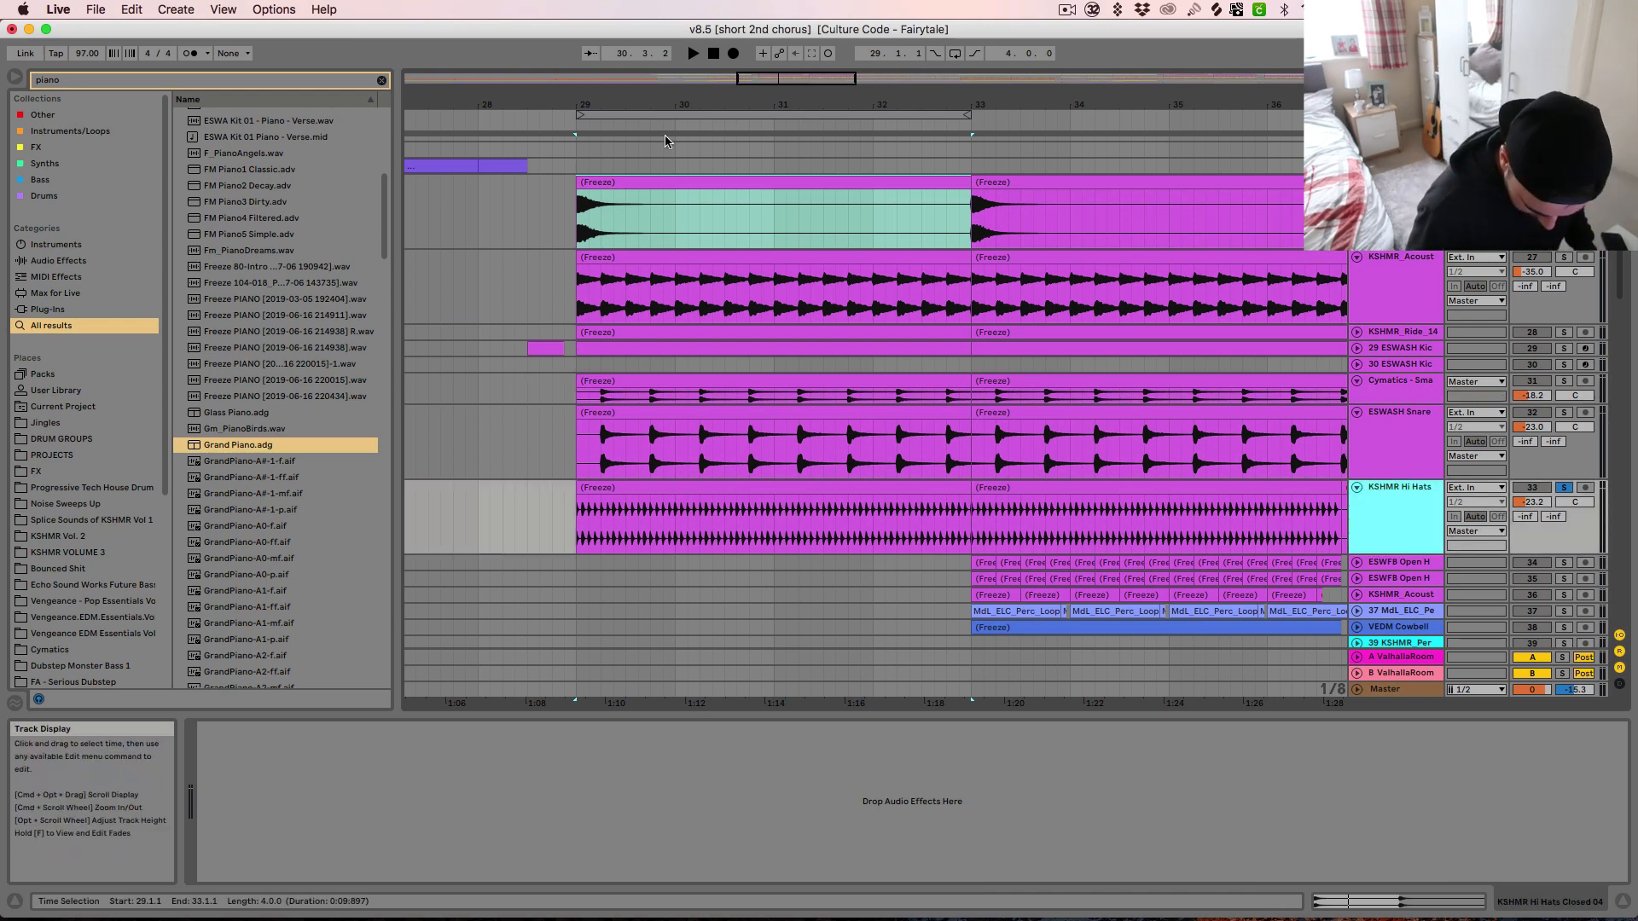
# Solo and unfold the ESWFB Open H track 34, and play it from its first clip at bar 33
pyautogui.click(701, 205)
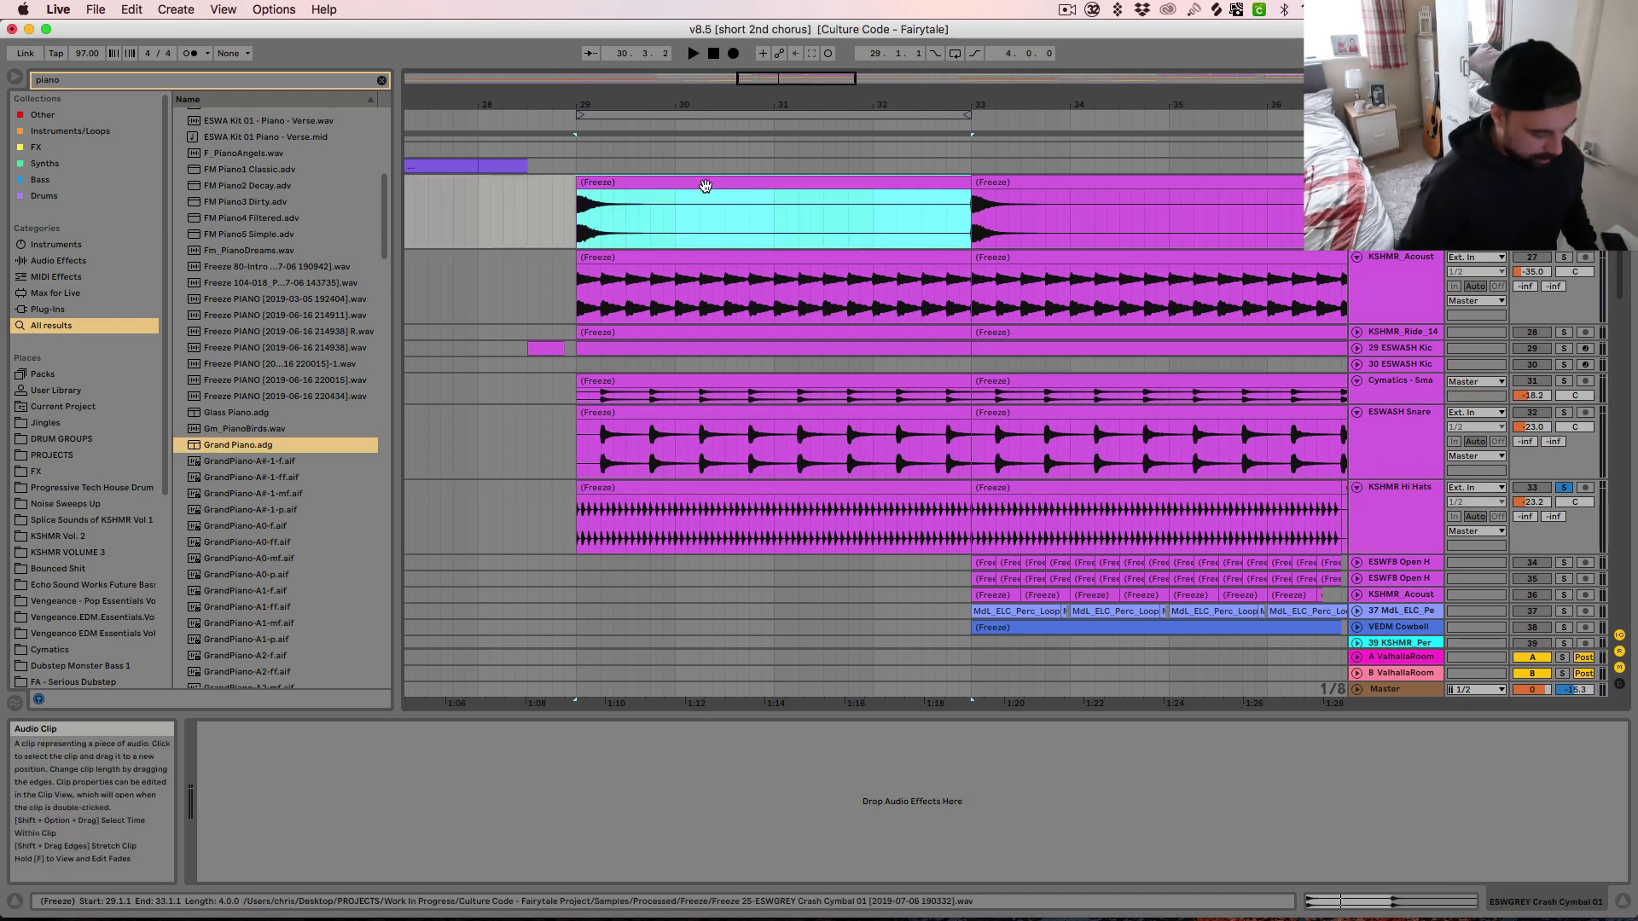
pyautogui.press('-')
pyautogui.scroll(-15, 786, 307)
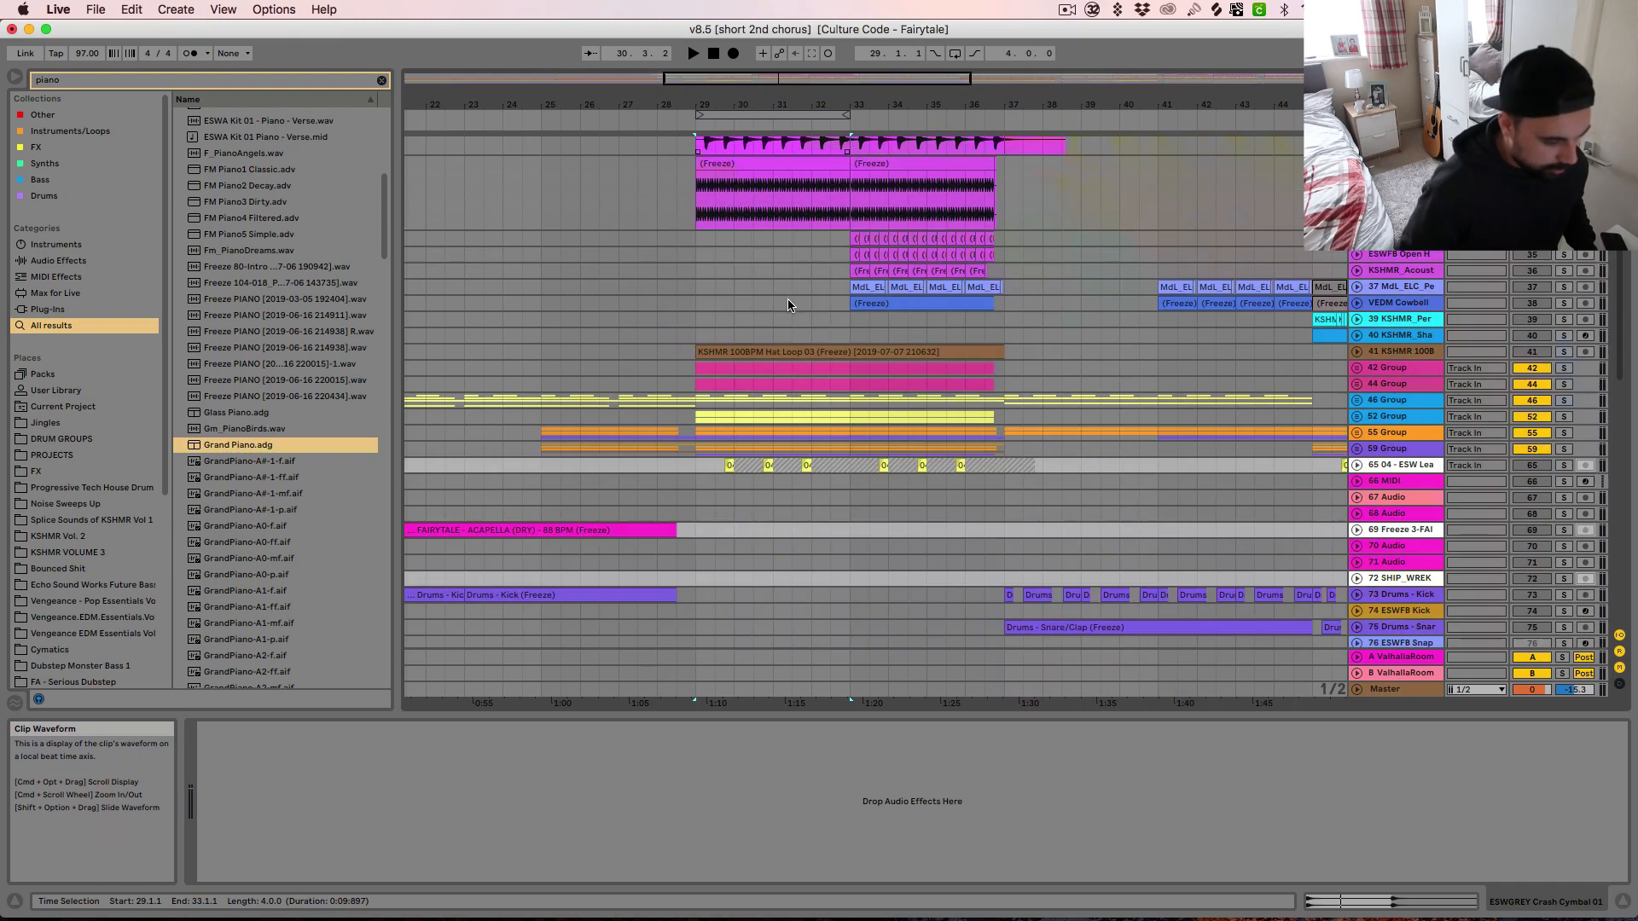
pyautogui.scroll(-8, 1245, 528)
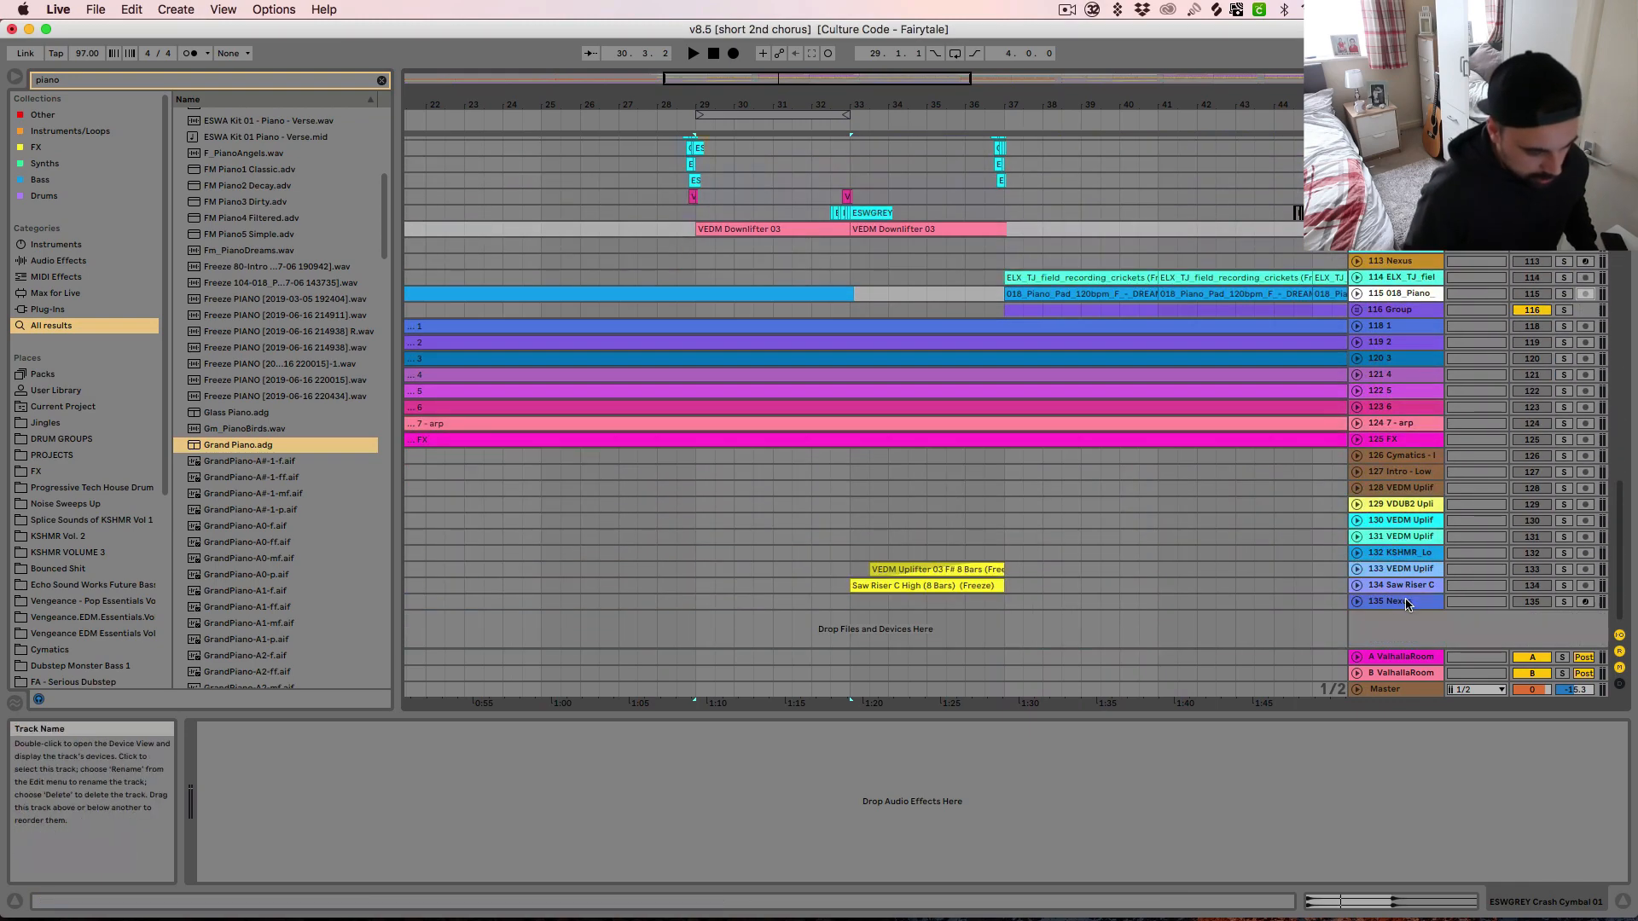
pyautogui.scroll(20, 1379, 602)
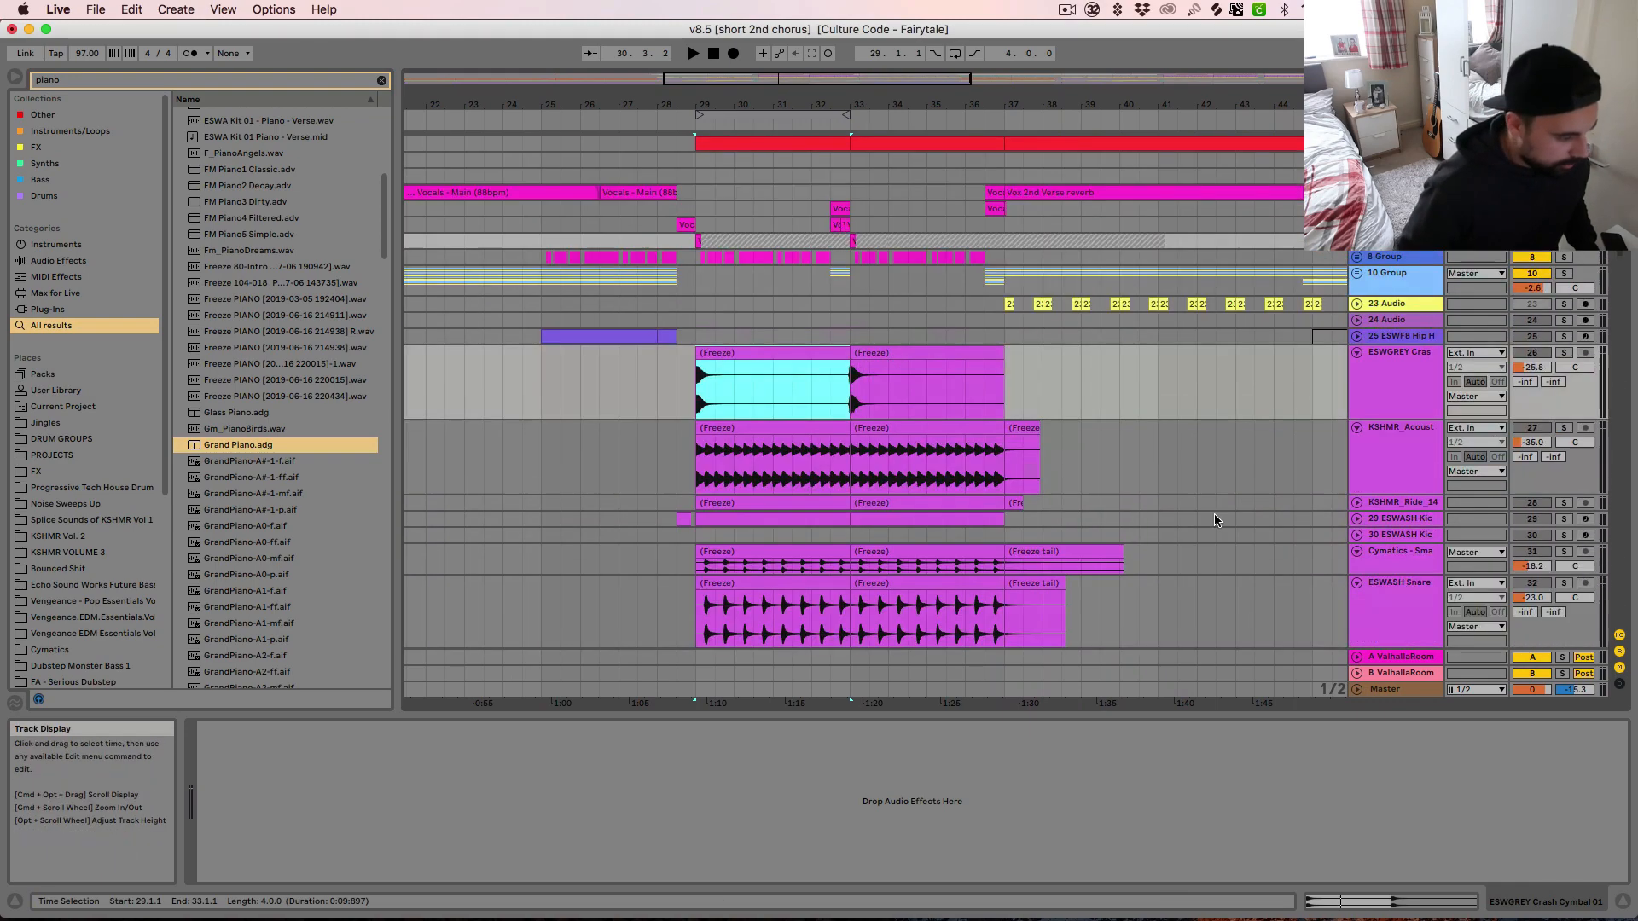
pyautogui.click(868, 442)
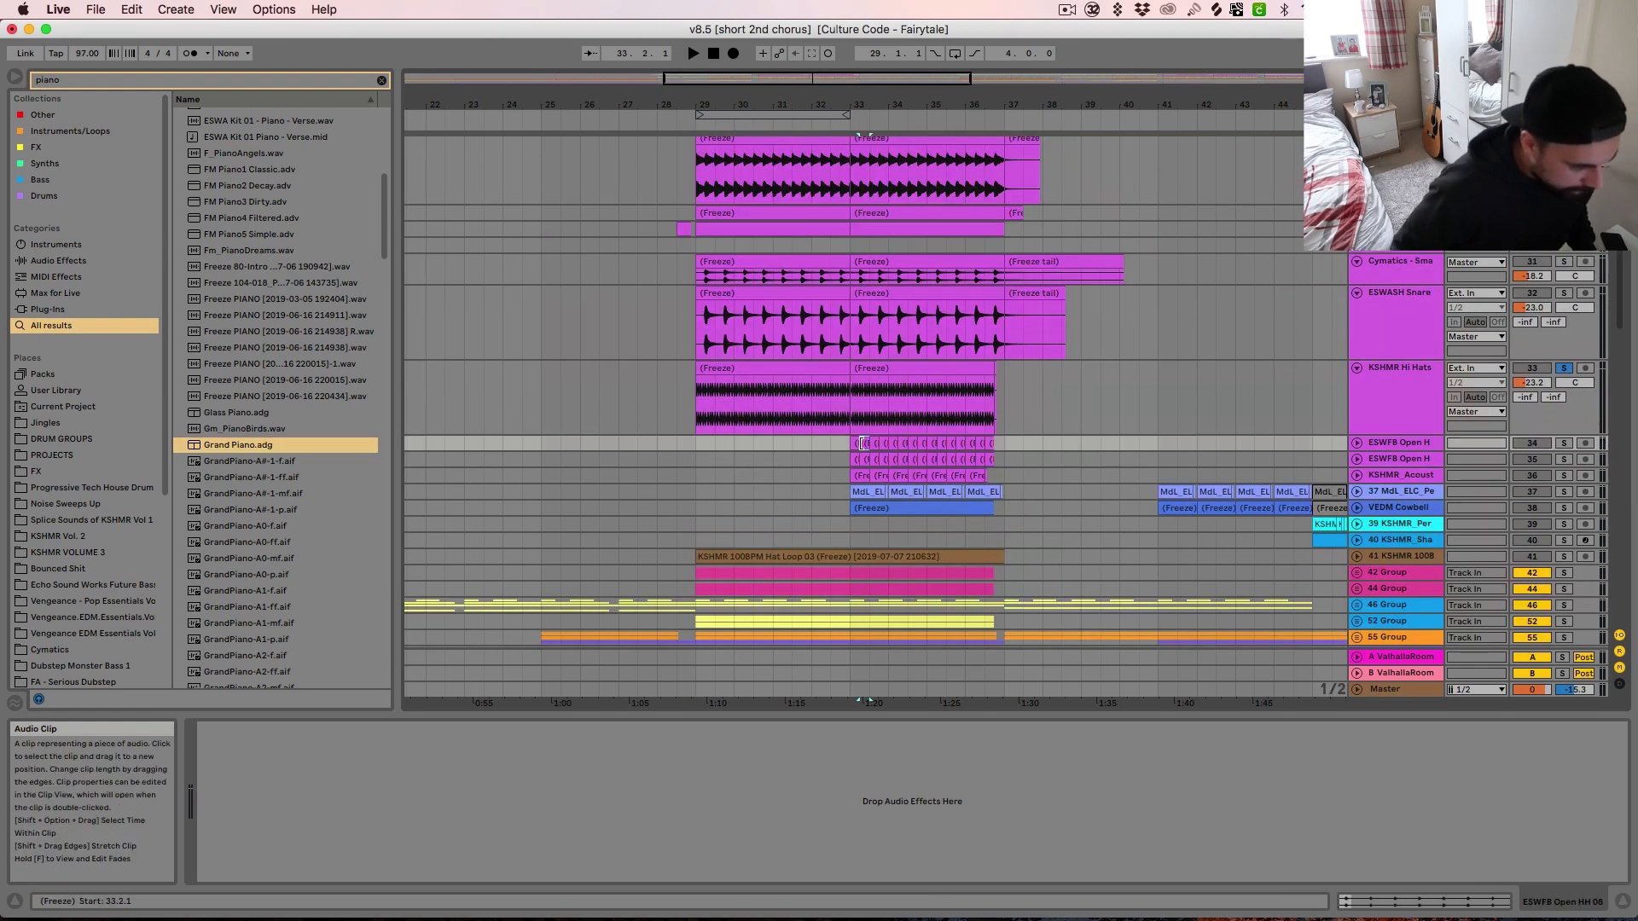
pyautogui.scroll(5, 862, 442)
pyautogui.scroll(-5, 857, 442)
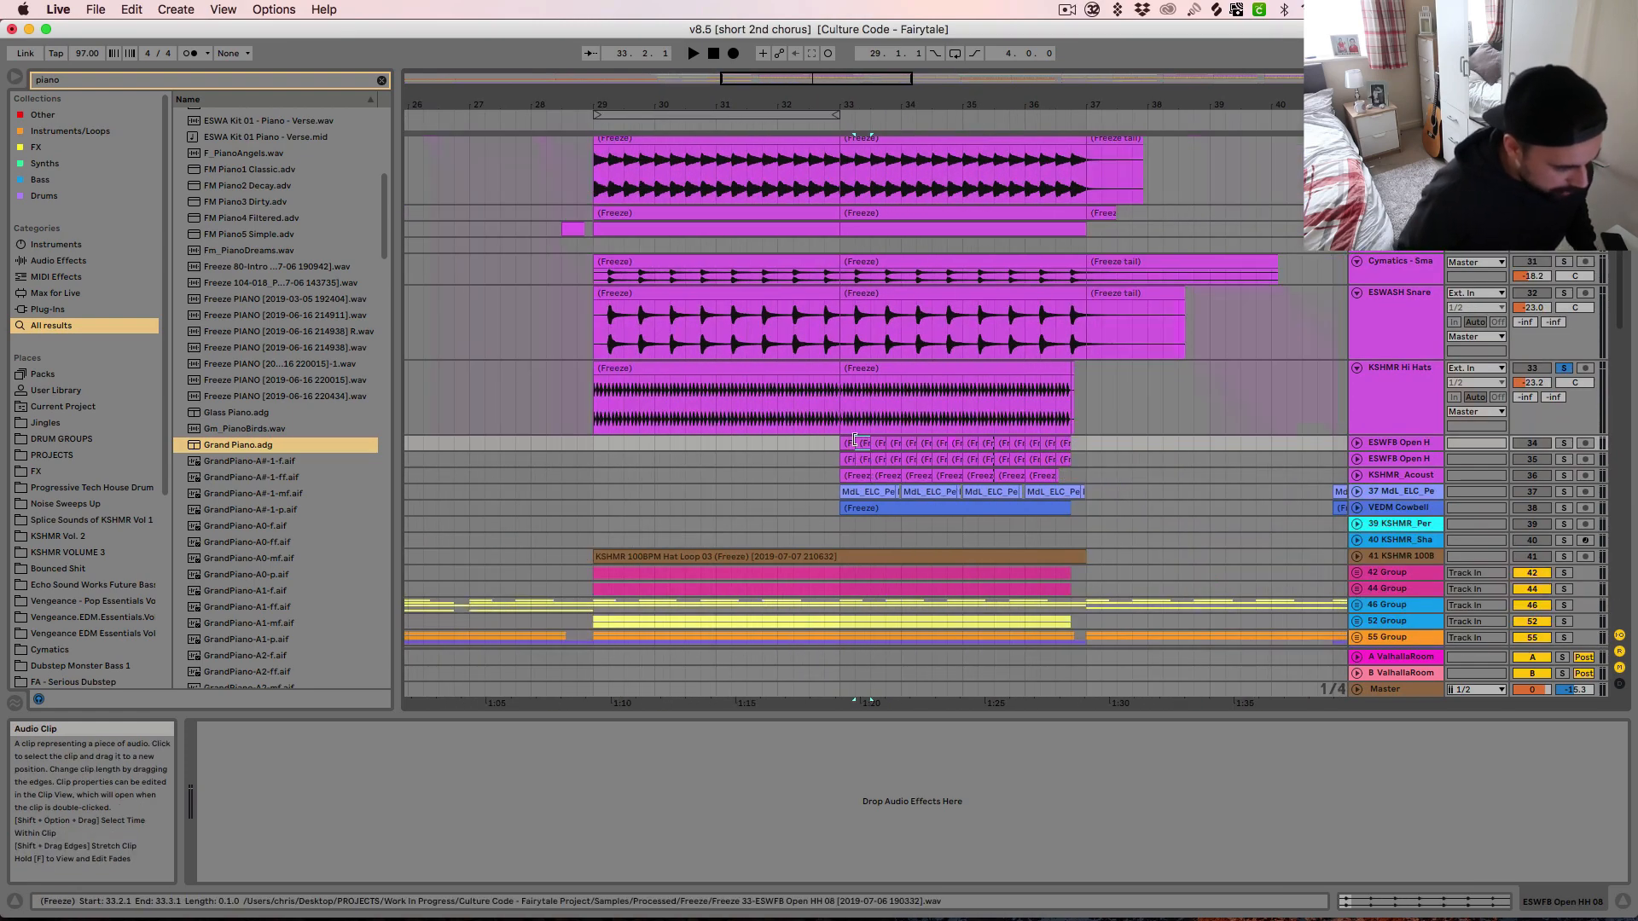
pyautogui.click(1564, 443)
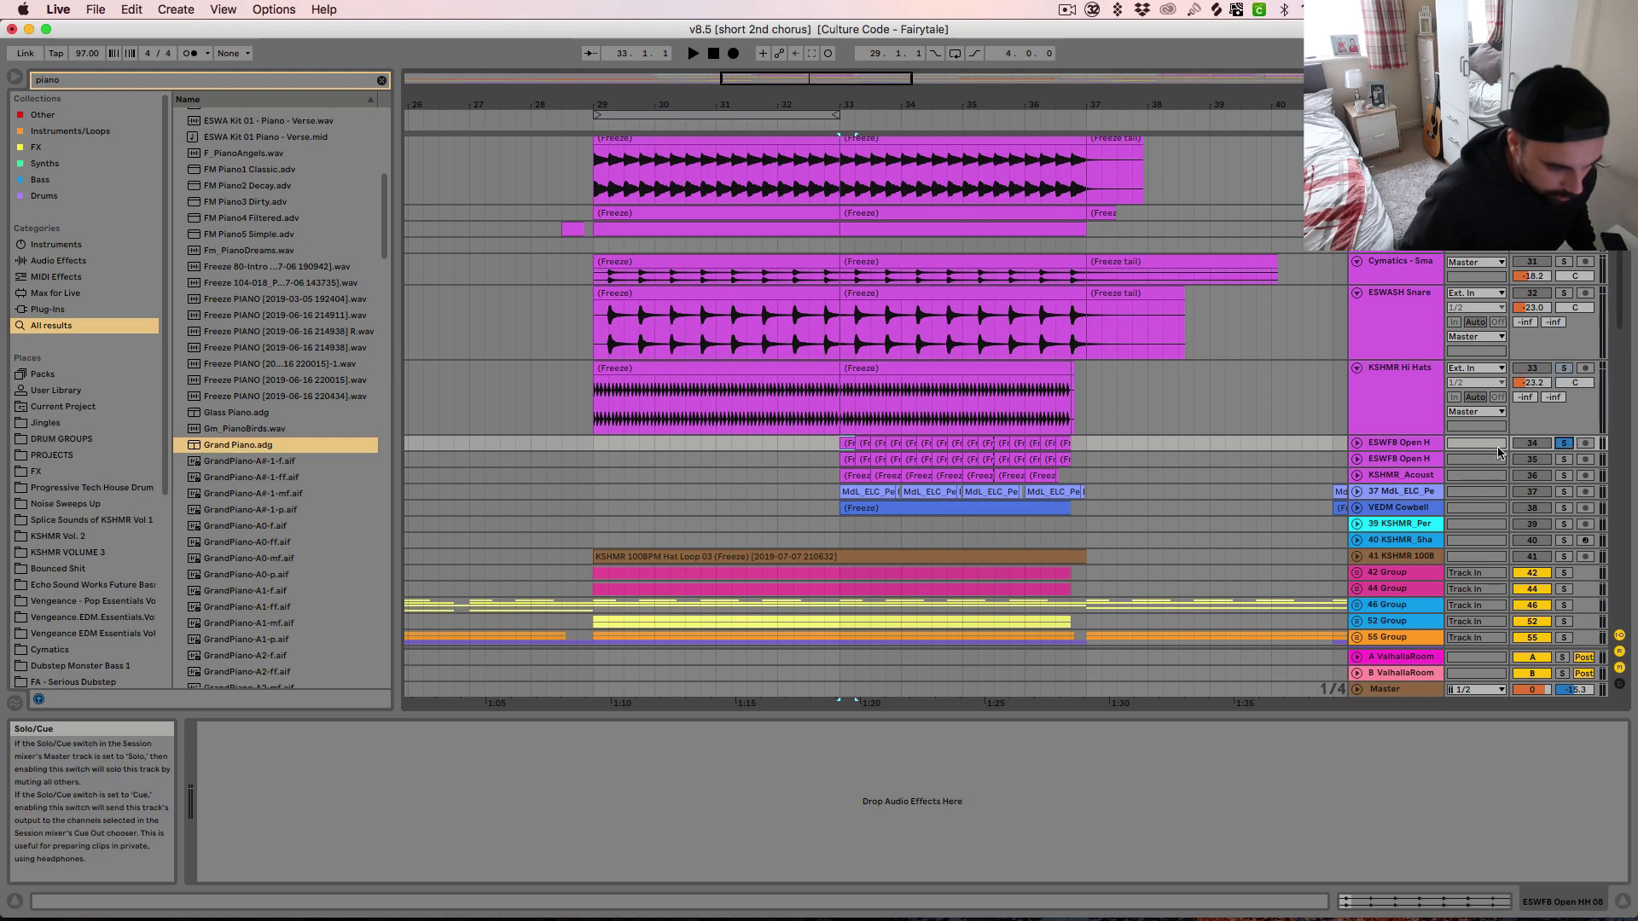
pyautogui.press('space')
pyautogui.click(1357, 443)
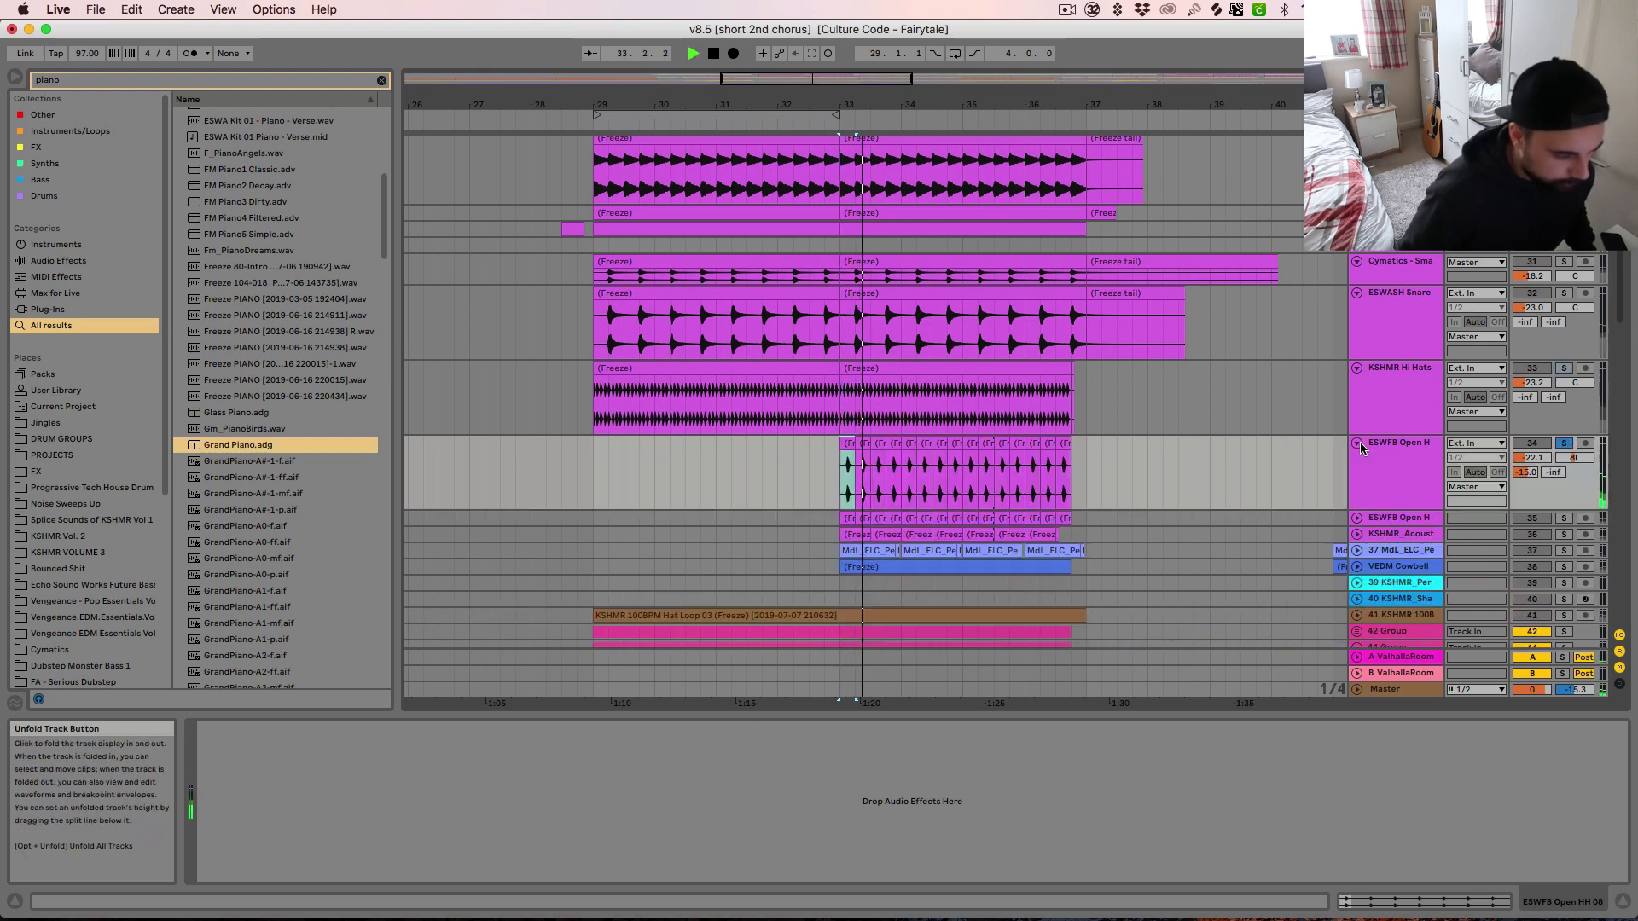
# Solo and unfold the ESWFB Open H track 35 and the KSHMR_Acoust track 36, auditioning each one
pyautogui.click(1564, 518)
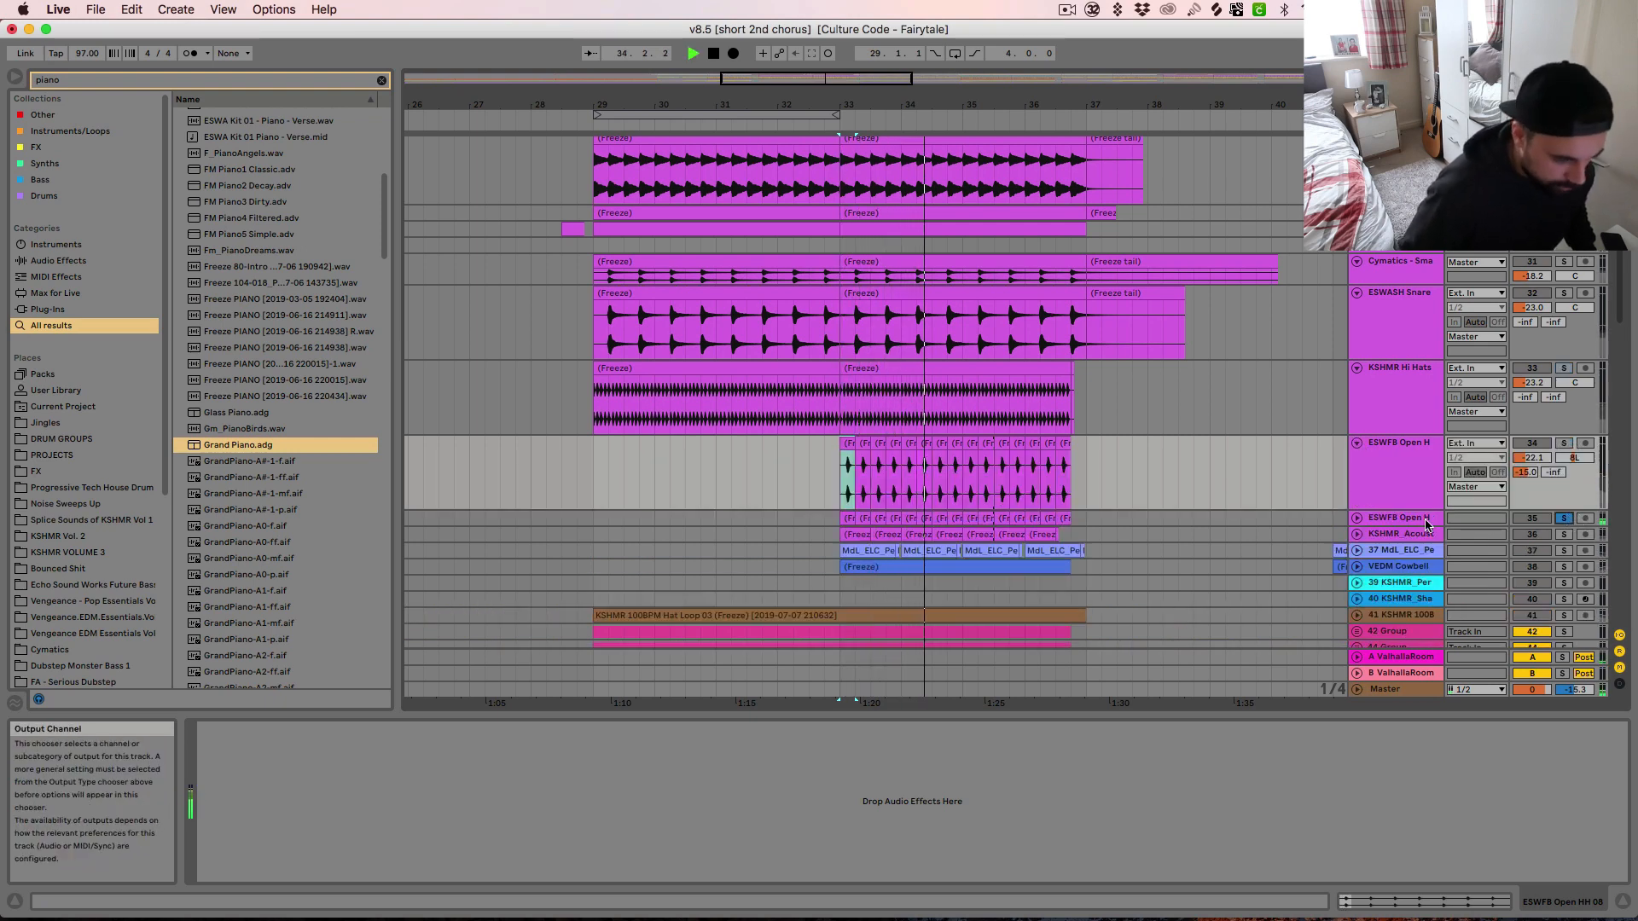
pyautogui.click(1358, 518)
pyautogui.press('space')
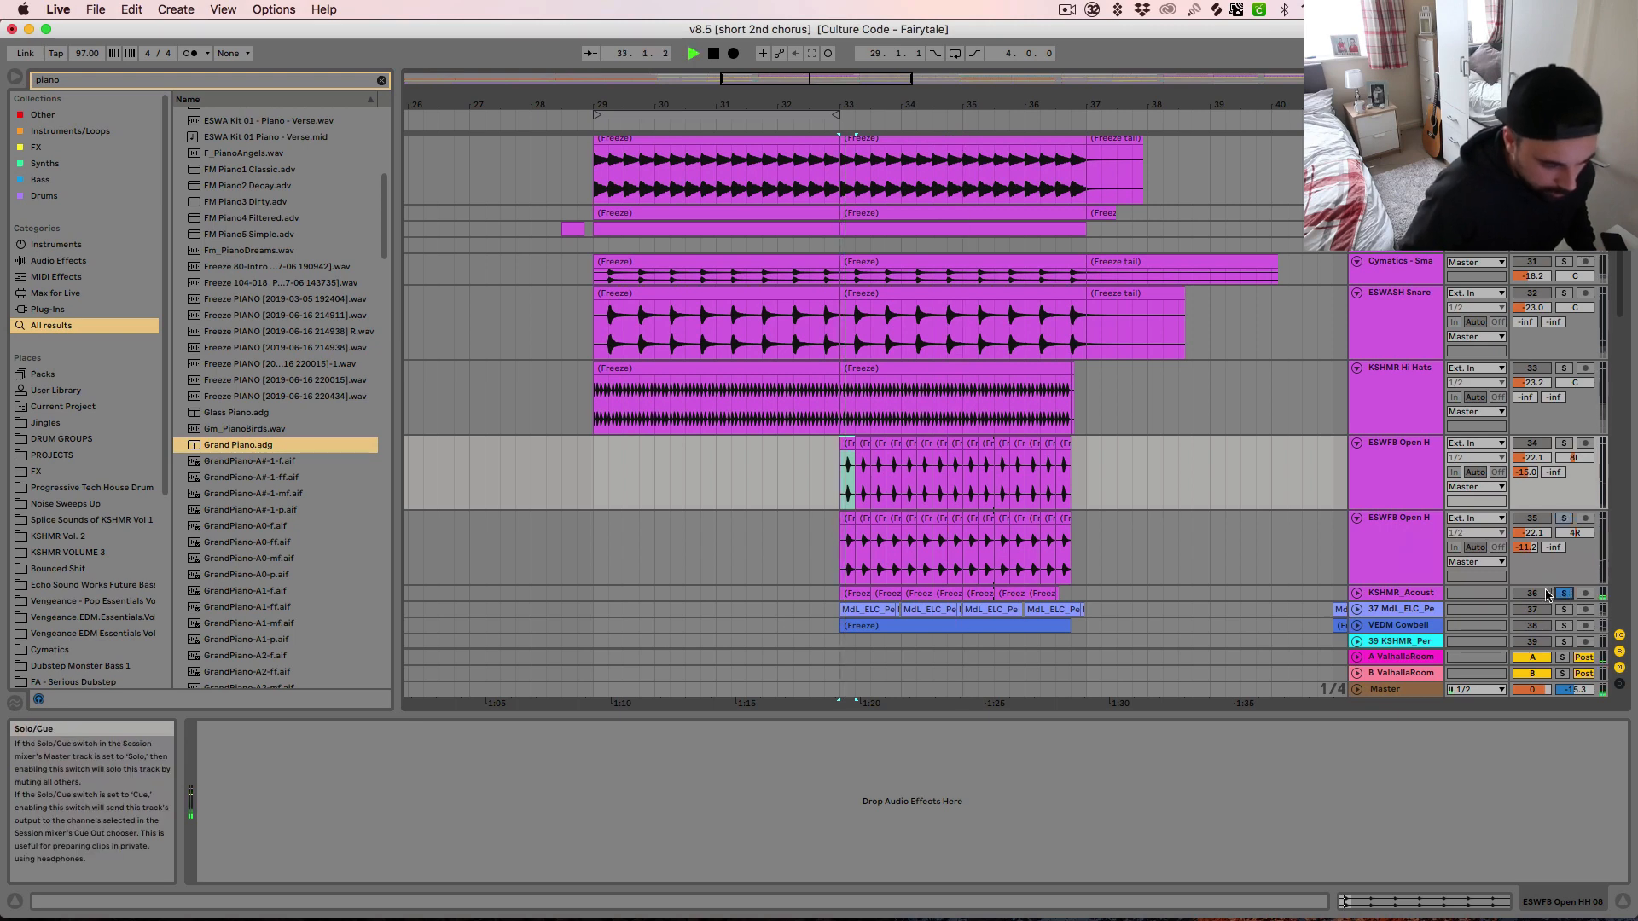
pyautogui.click(1357, 593)
pyautogui.scroll(-2, 1437, 591)
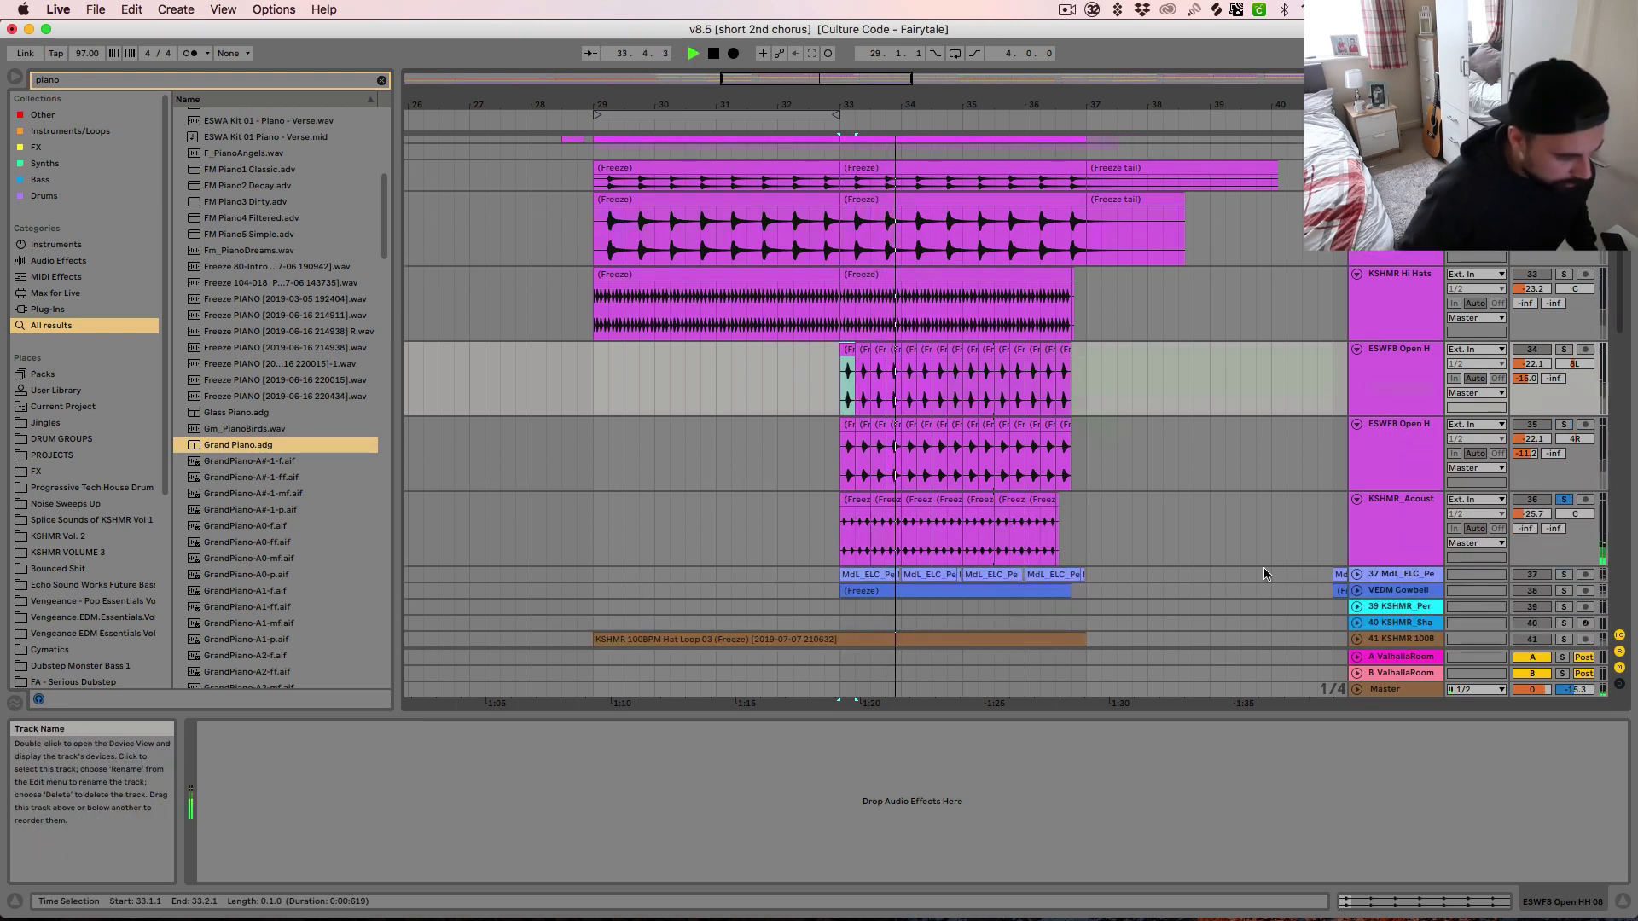
pyautogui.press('space')
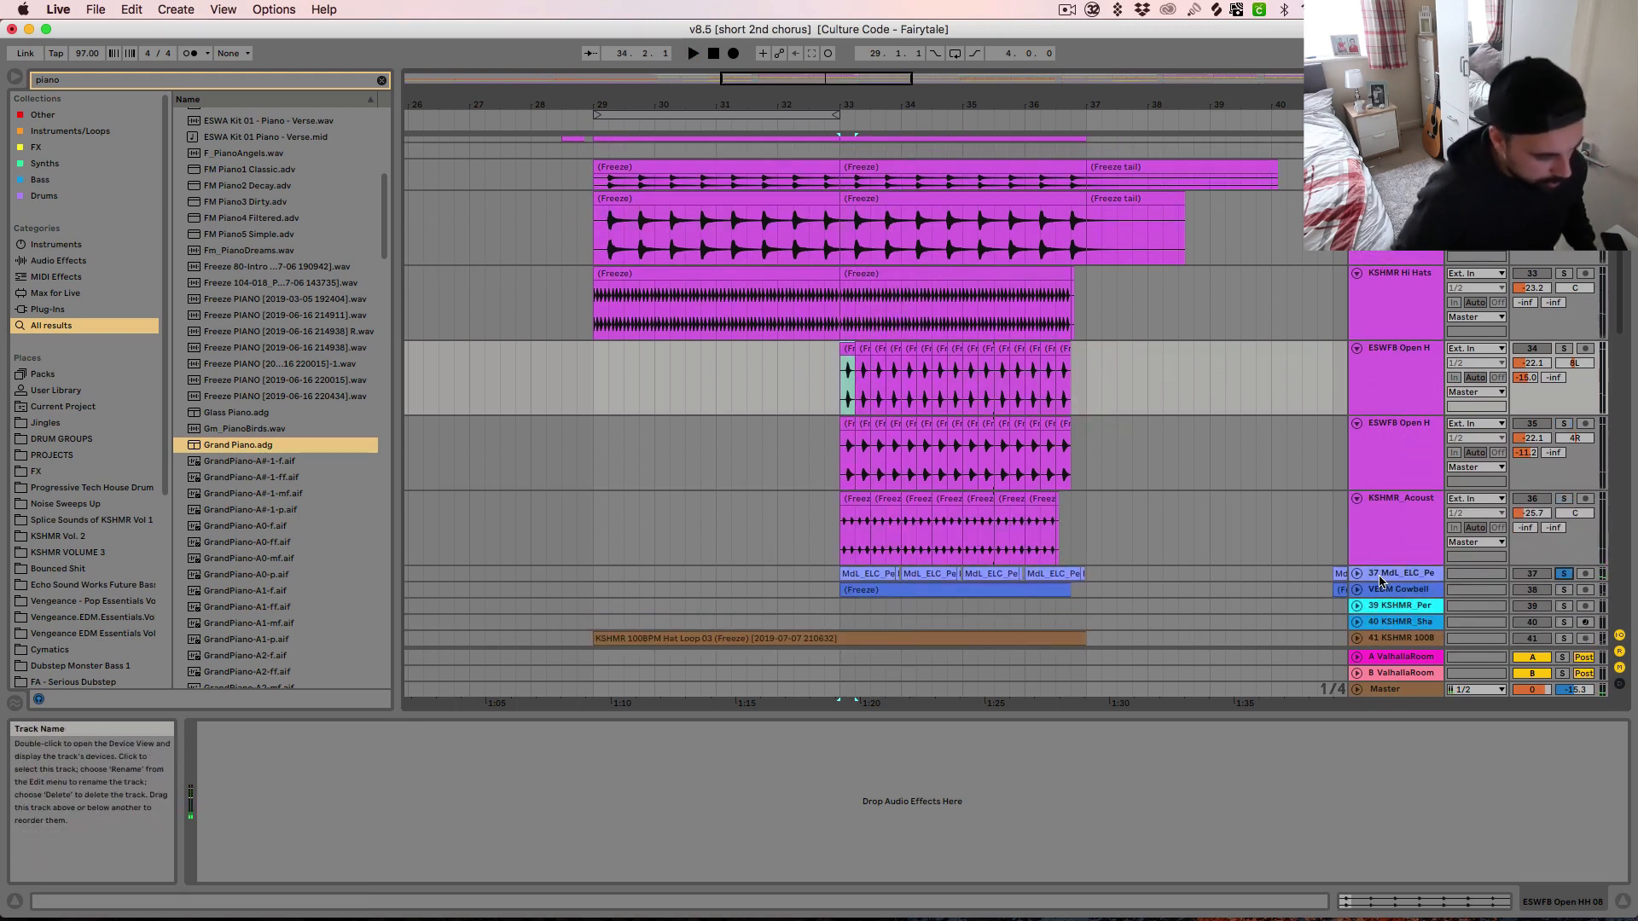
# Unfold the soloed MdL_ELC_Pe percussion track 37 and audition it from bar 33
pyautogui.click(1356, 574)
pyautogui.press('space')
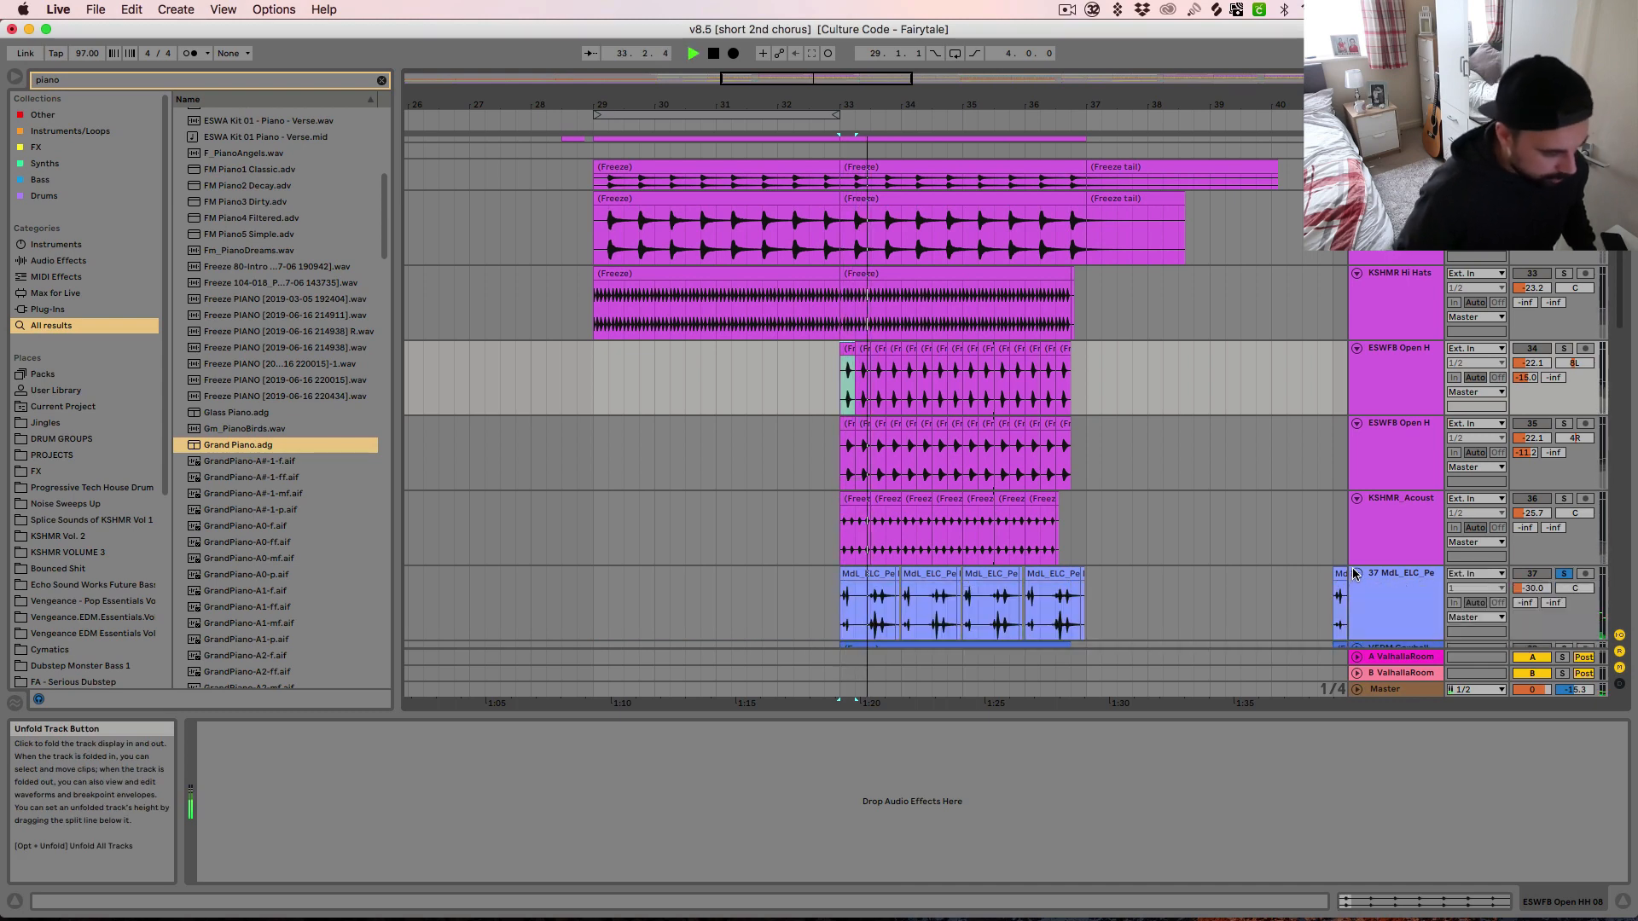
pyautogui.scroll(-2, 1104, 562)
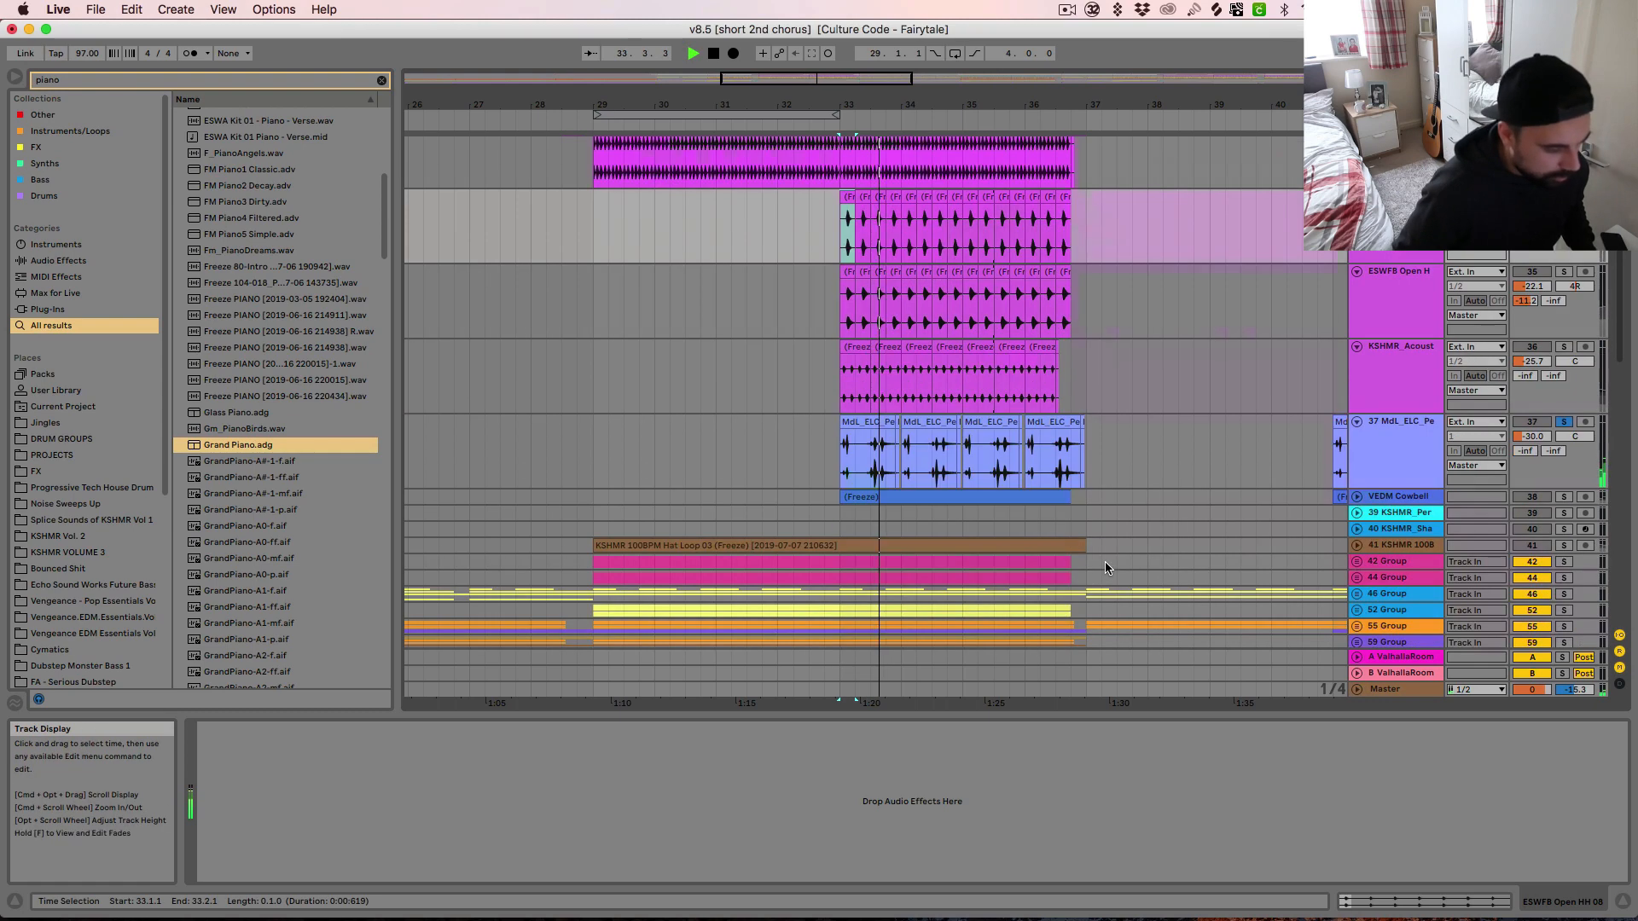
# Unfold the VEDM Cowbell track 38, play its clip from bar 33 in solo, and stop playback
pyautogui.click(1358, 497)
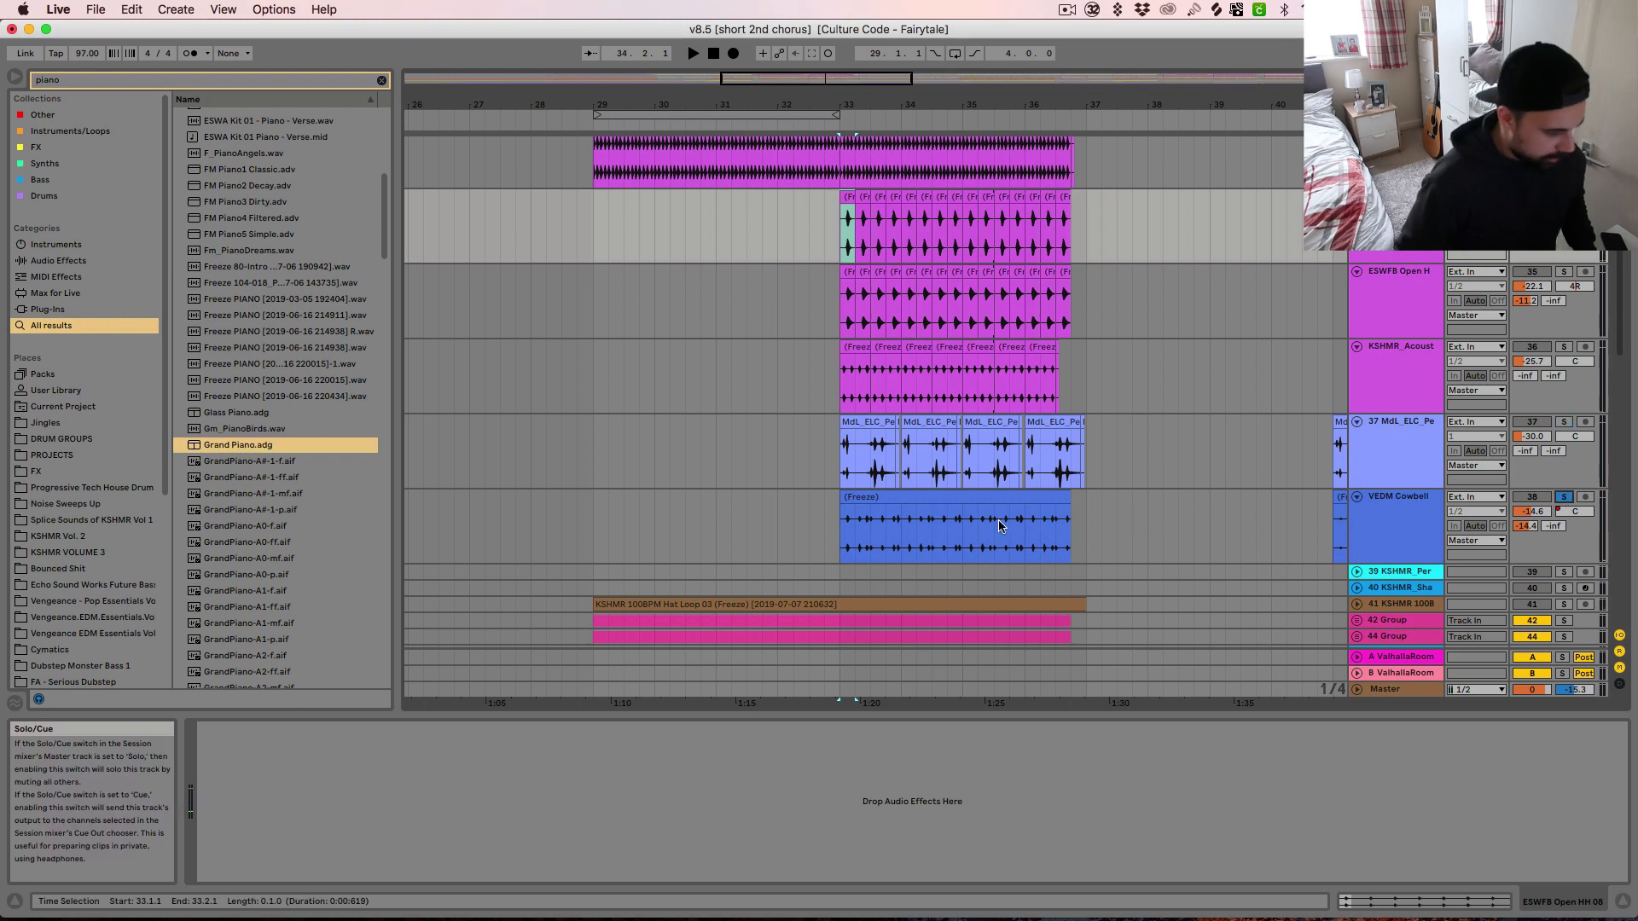
pyautogui.click(910, 499)
pyautogui.press('space')
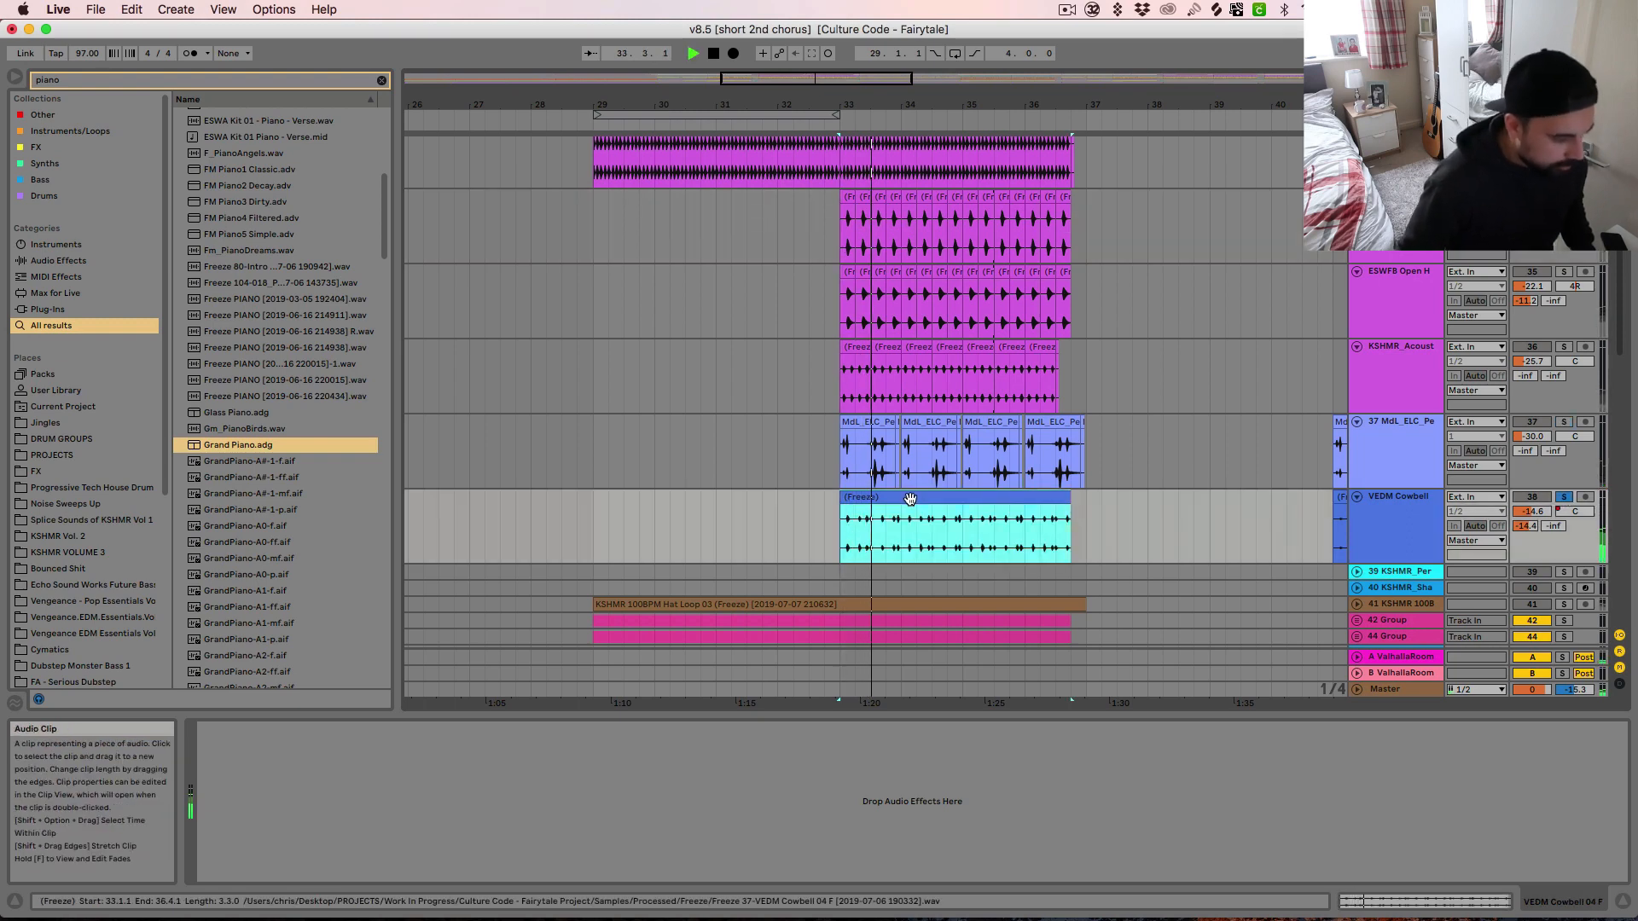
pyautogui.scroll(4, 991, 560)
pyautogui.press('space')
pyautogui.scroll(9, 1249, 470)
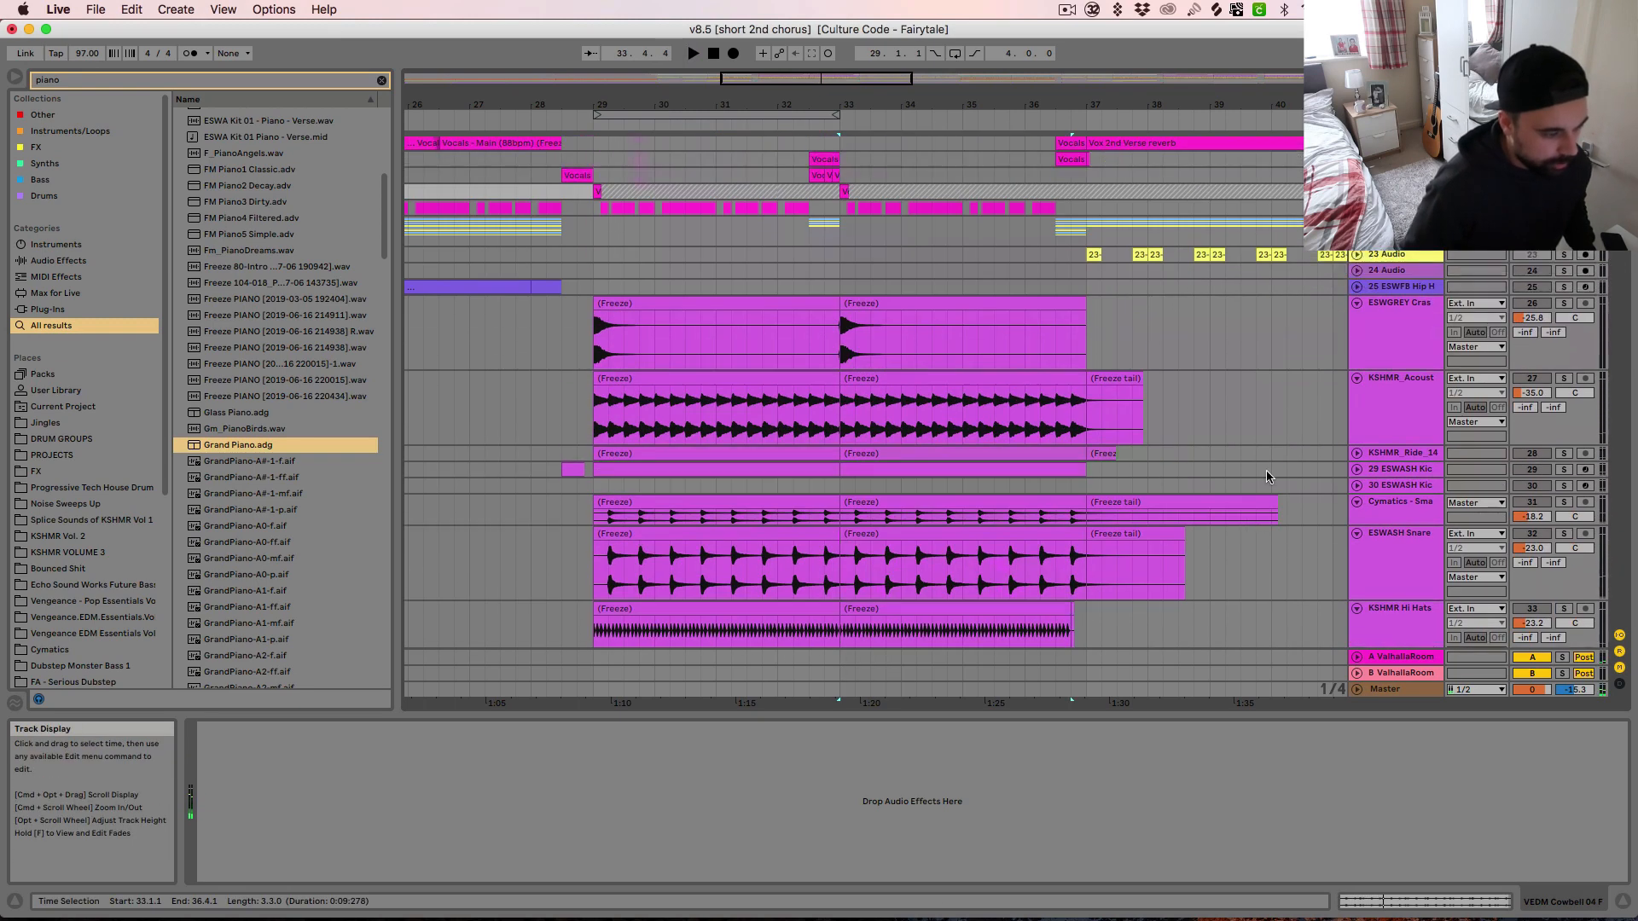
# Solo the ESWGREY Crash track 26 and play all the soloed drum and percussion layers together from bar 33
pyautogui.keyDown('shift'); pyautogui.click(1418, 308); pyautogui.keyUp('shift')
pyautogui.click(1563, 304)
pyautogui.press('space')
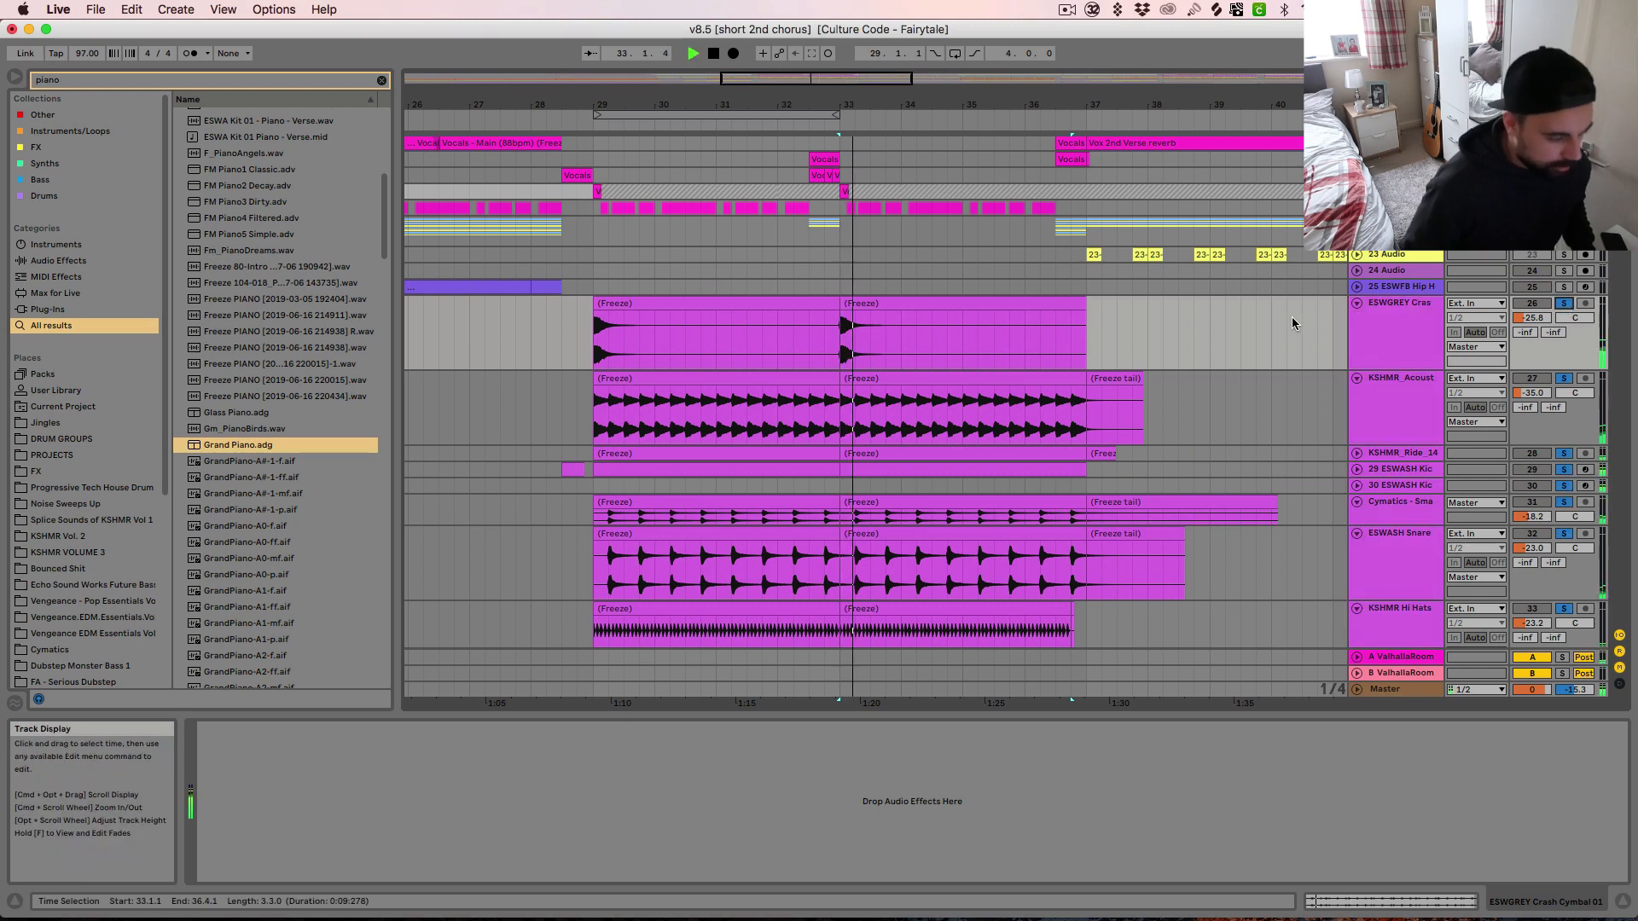
pyautogui.scroll(-6, 1292, 323)
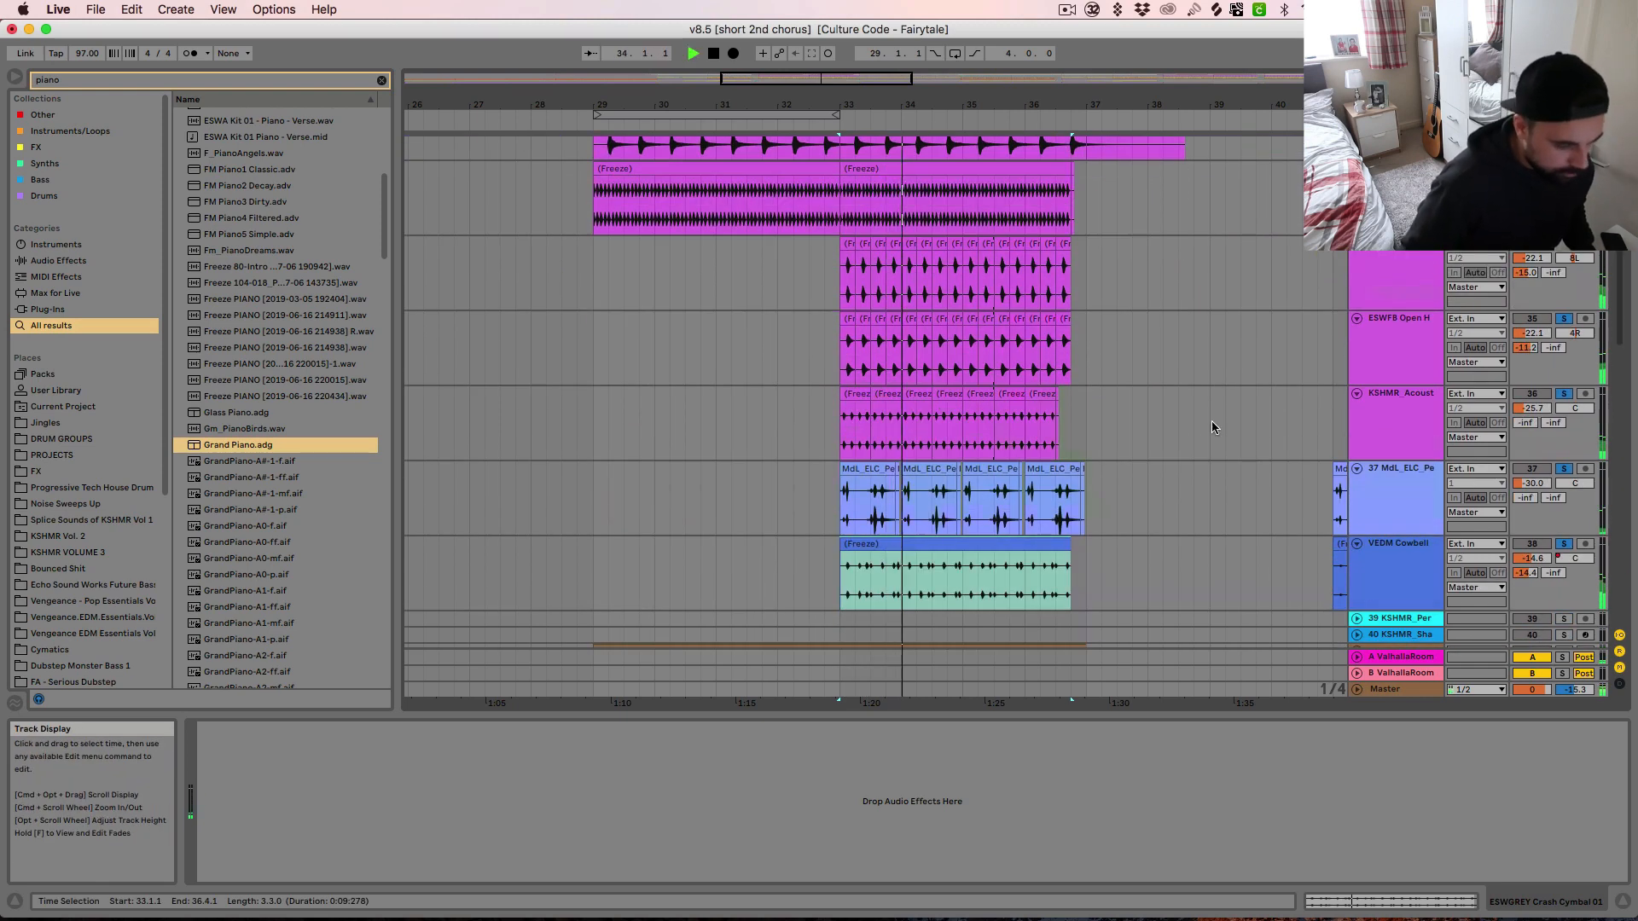
pyautogui.click(1379, 569)
pyautogui.keyDown('shift'); pyautogui.click(1390, 289); pyautogui.keyUp('shift')
pyautogui.click(1563, 245)
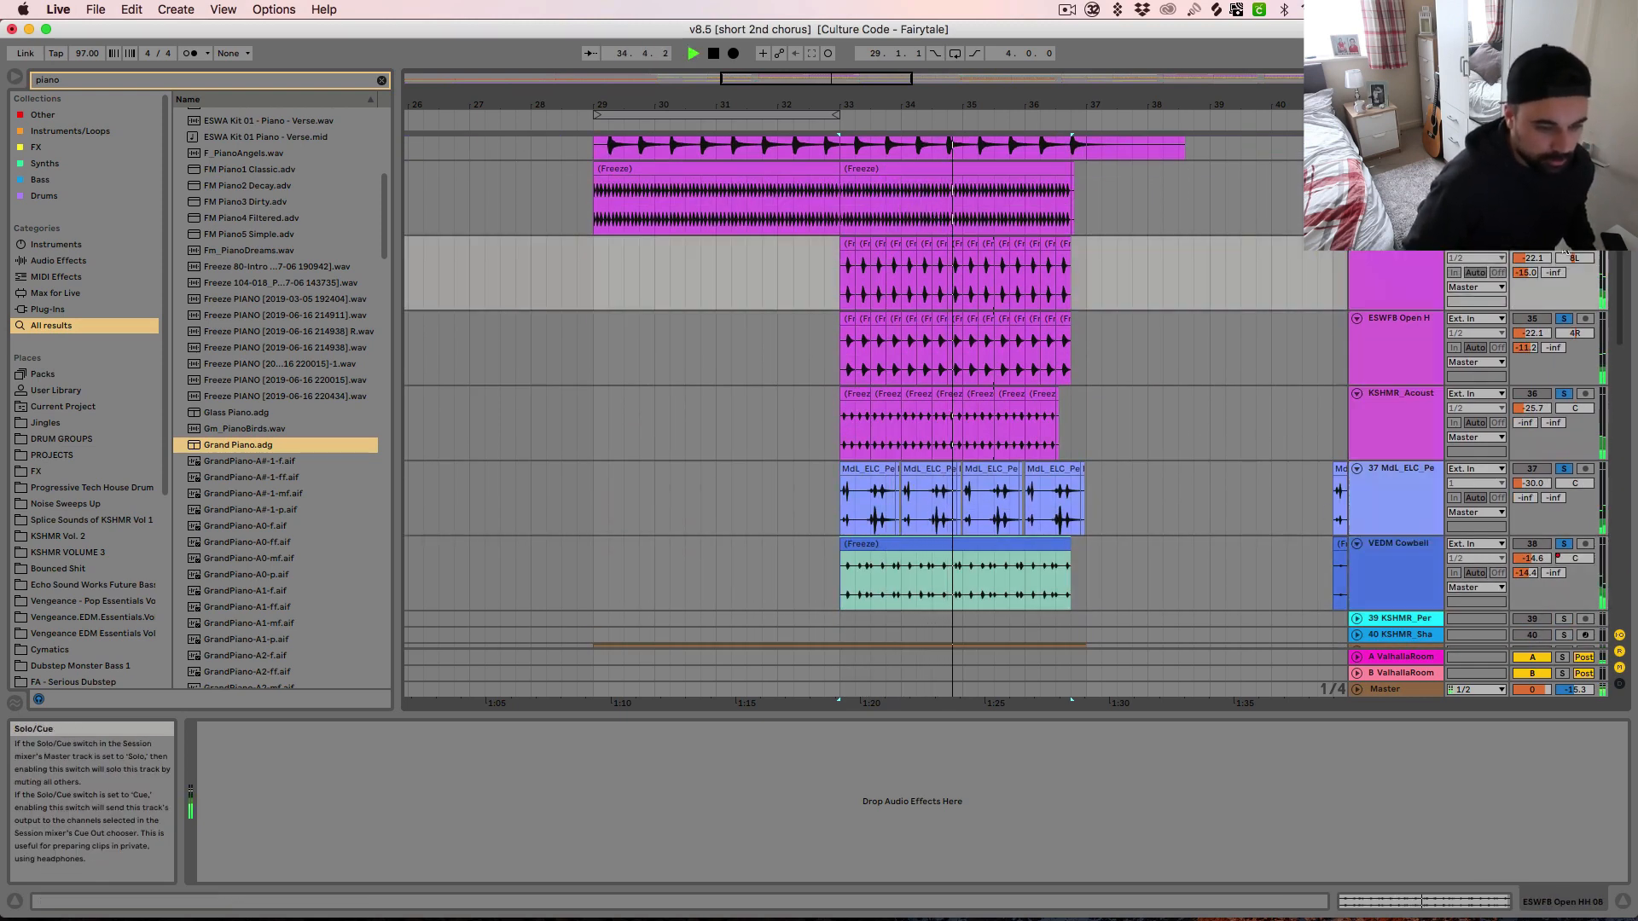
pyautogui.click(1564, 253)
pyautogui.click(1565, 253)
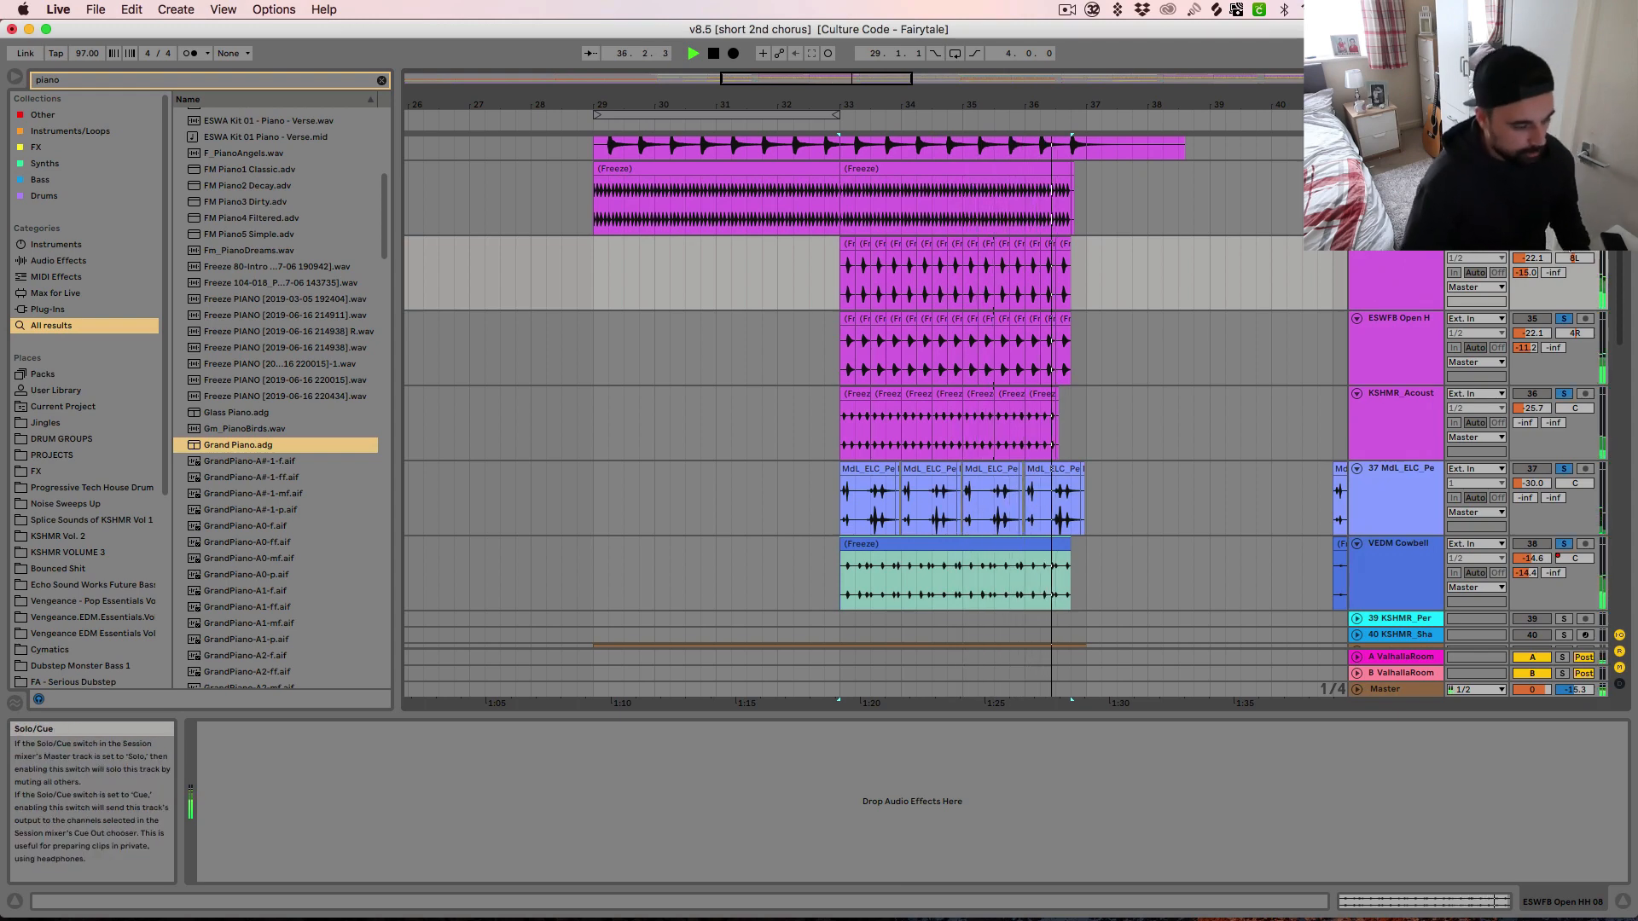
# Fold the drum tracks, then solo, unfold and audition the KSHMR 100BPM Hat Loop track 41 from bar 29
pyautogui.keyDown('alt'); pyautogui.click(1357, 318); pyautogui.keyUp('alt')
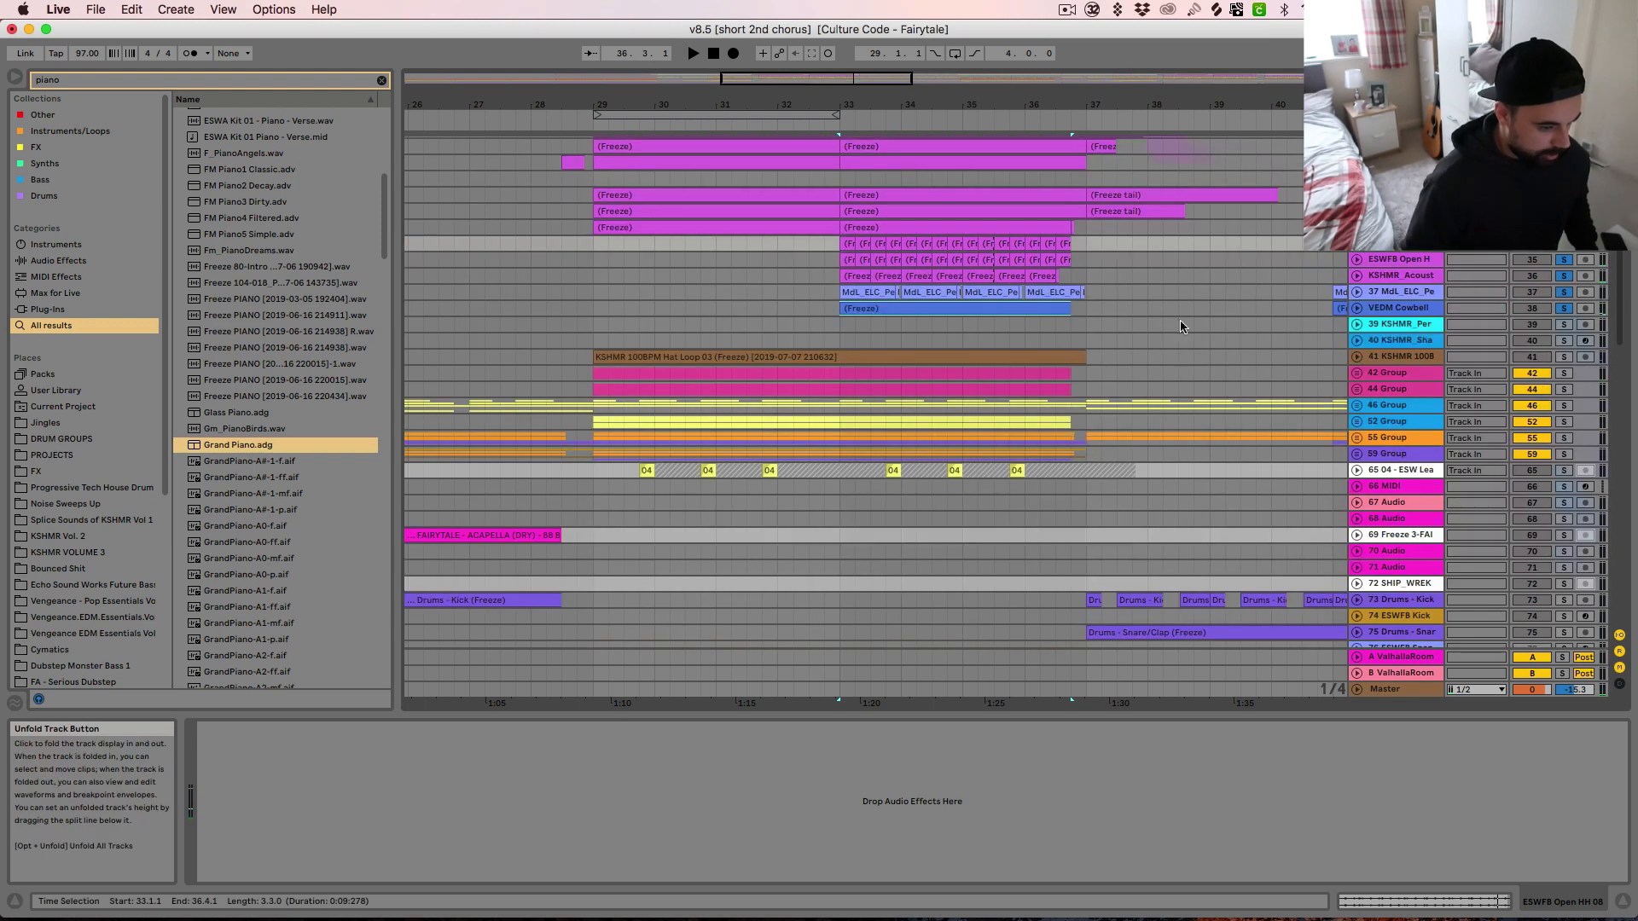
pyautogui.click(670, 360)
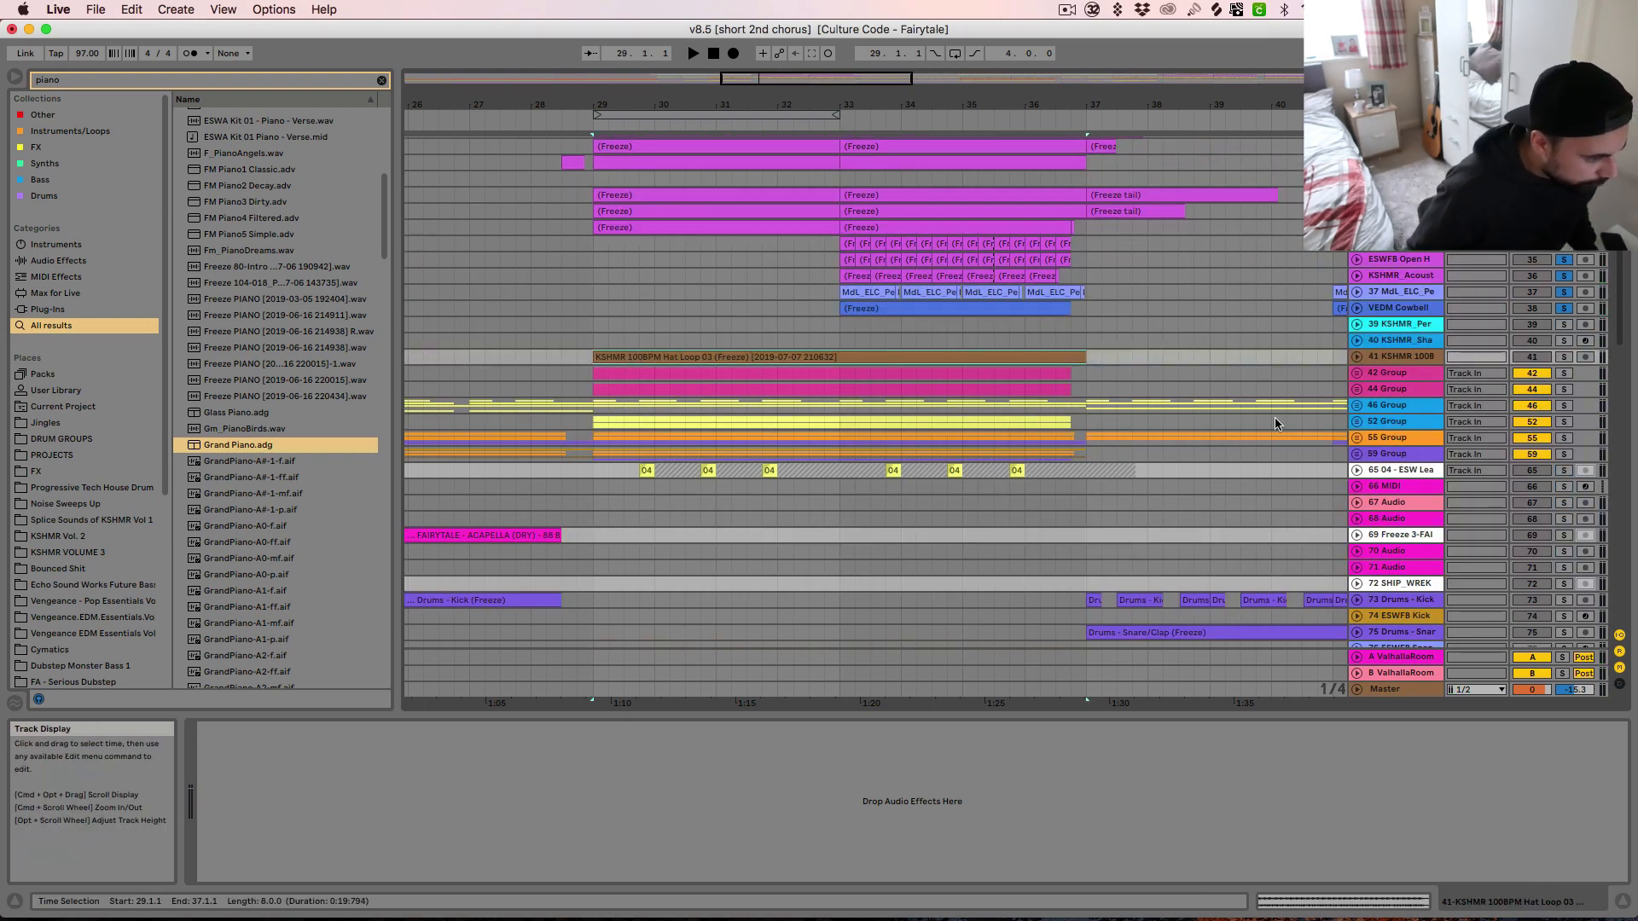
pyautogui.press('space')
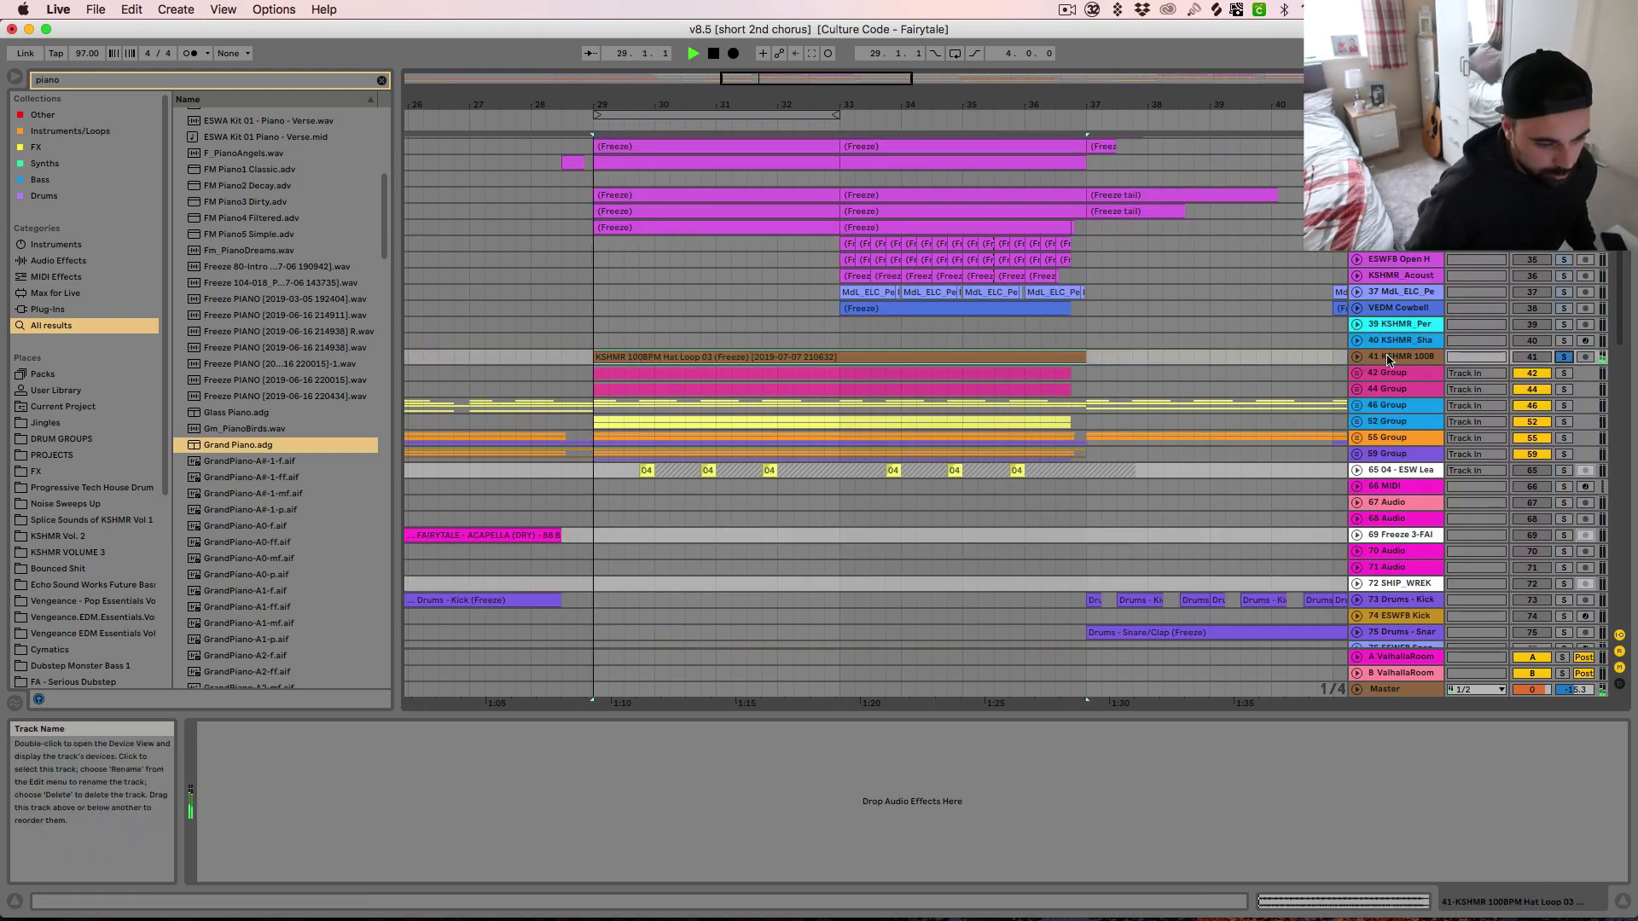
pyautogui.click(1357, 358)
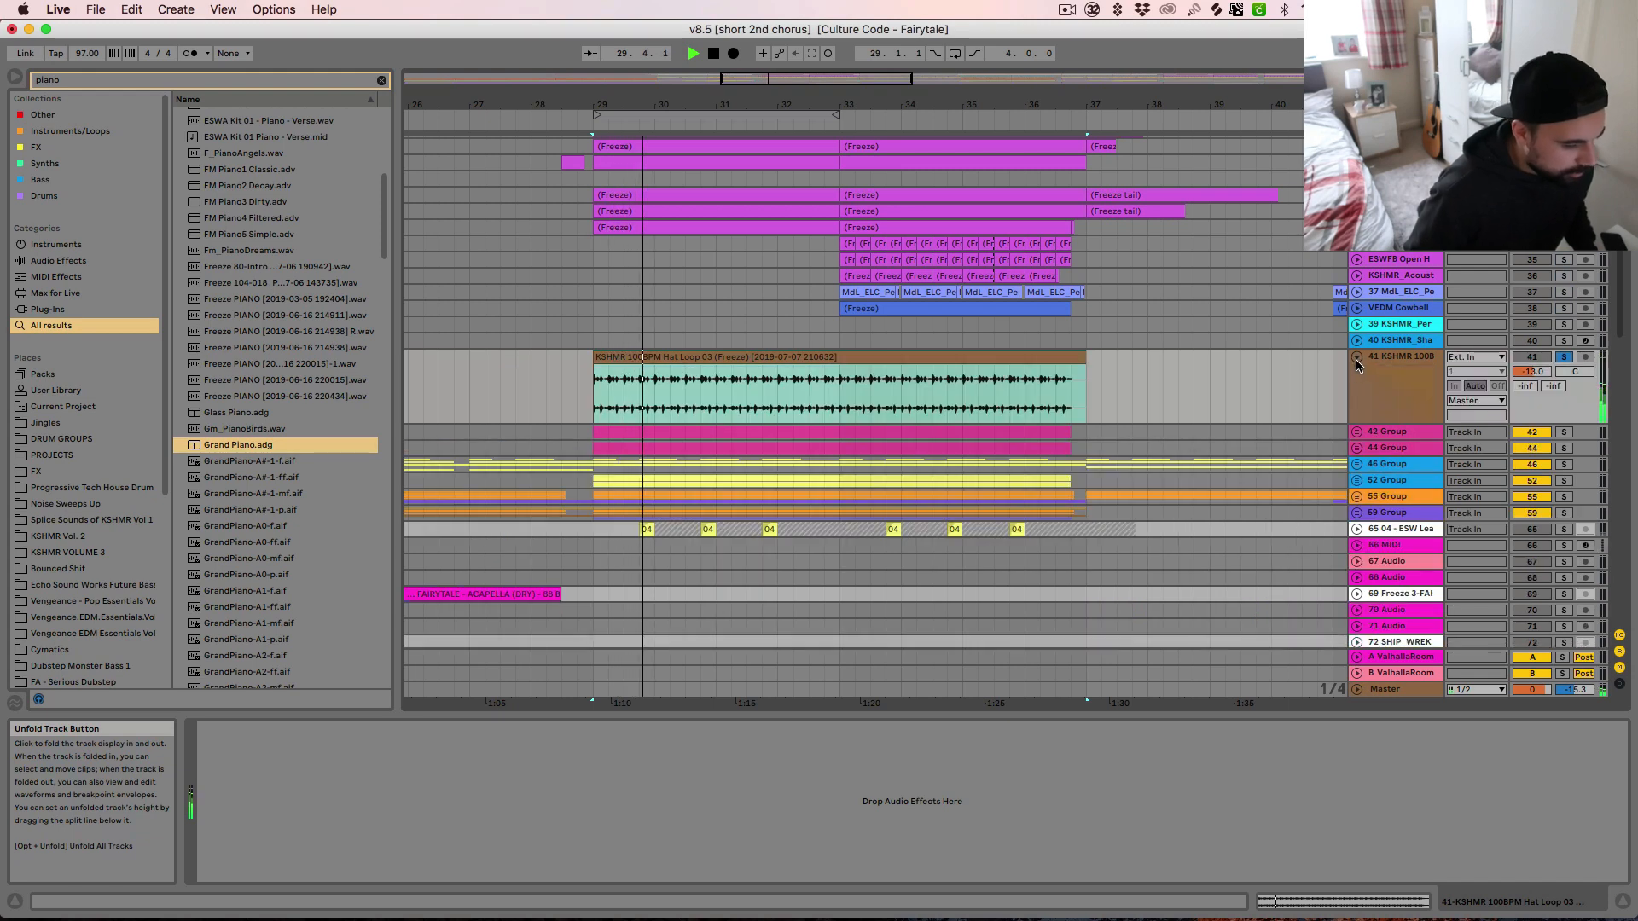
pyautogui.click(1406, 367)
pyautogui.press('space')
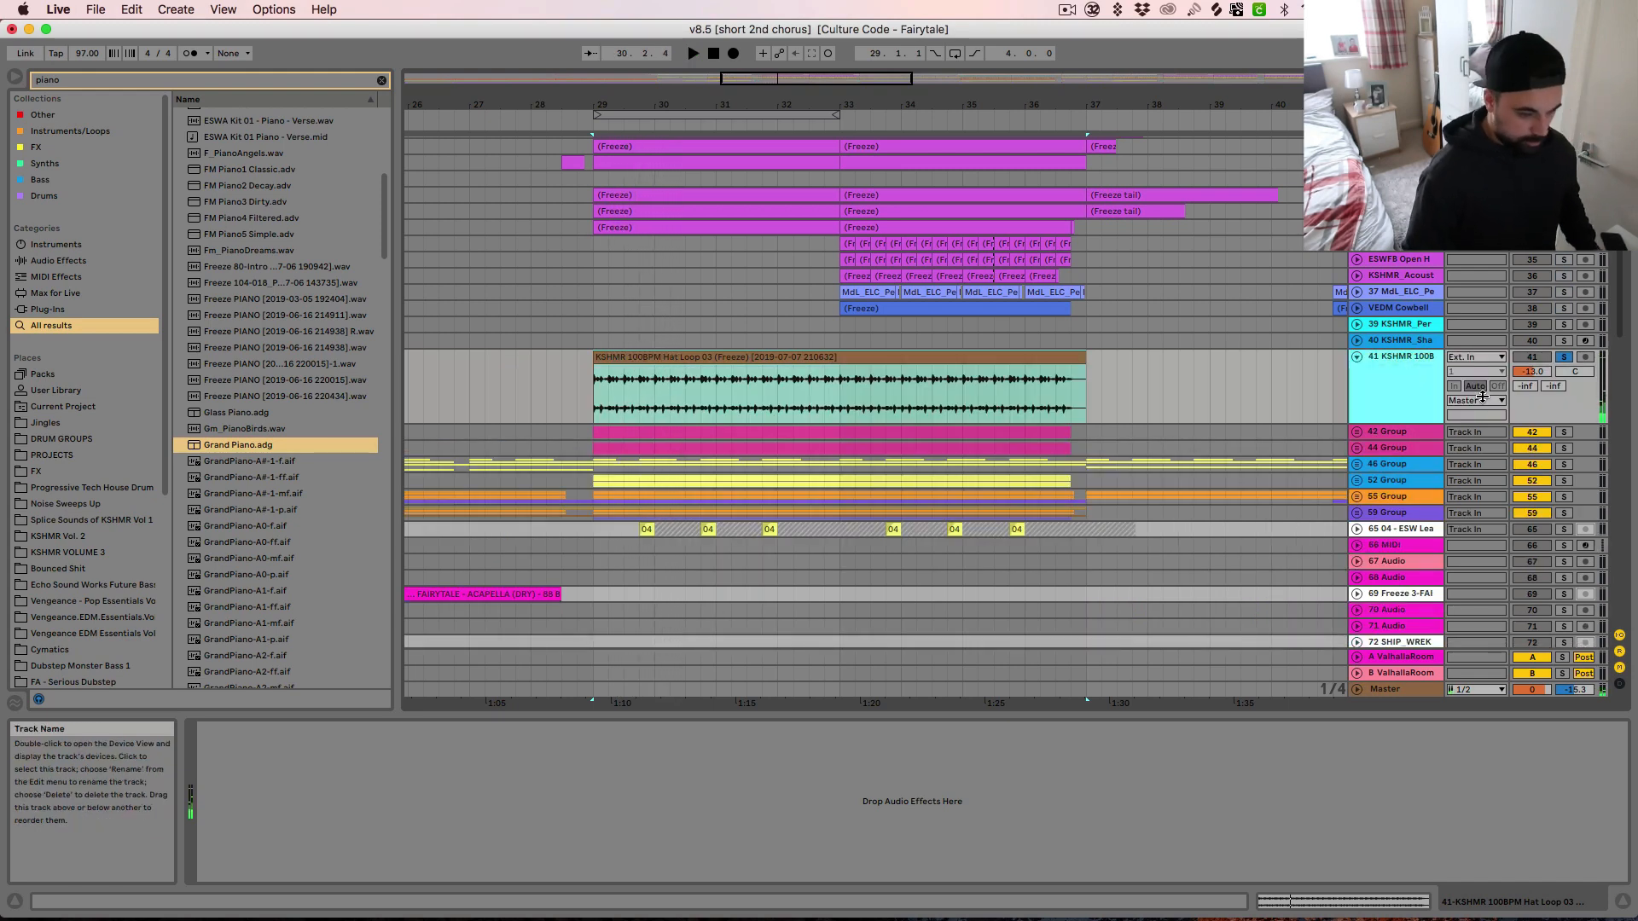
# Unfold and solo the 42 Group, unfold its Sylenth1 track 43, and audition the bass from bar 29
pyautogui.click(1356, 432)
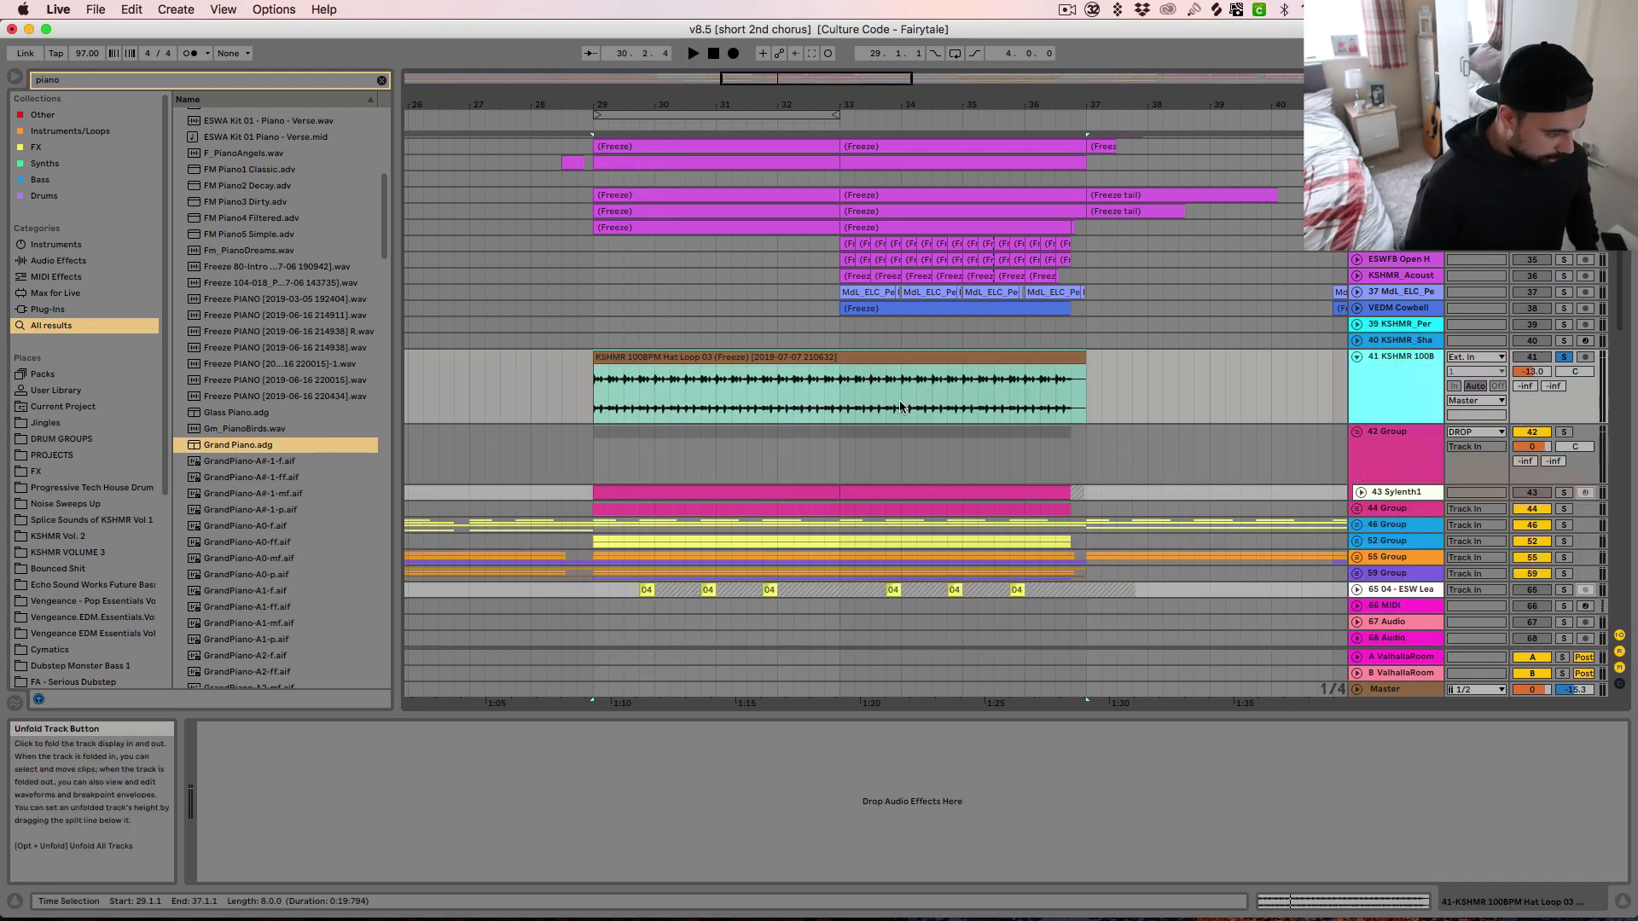
pyautogui.click(714, 493)
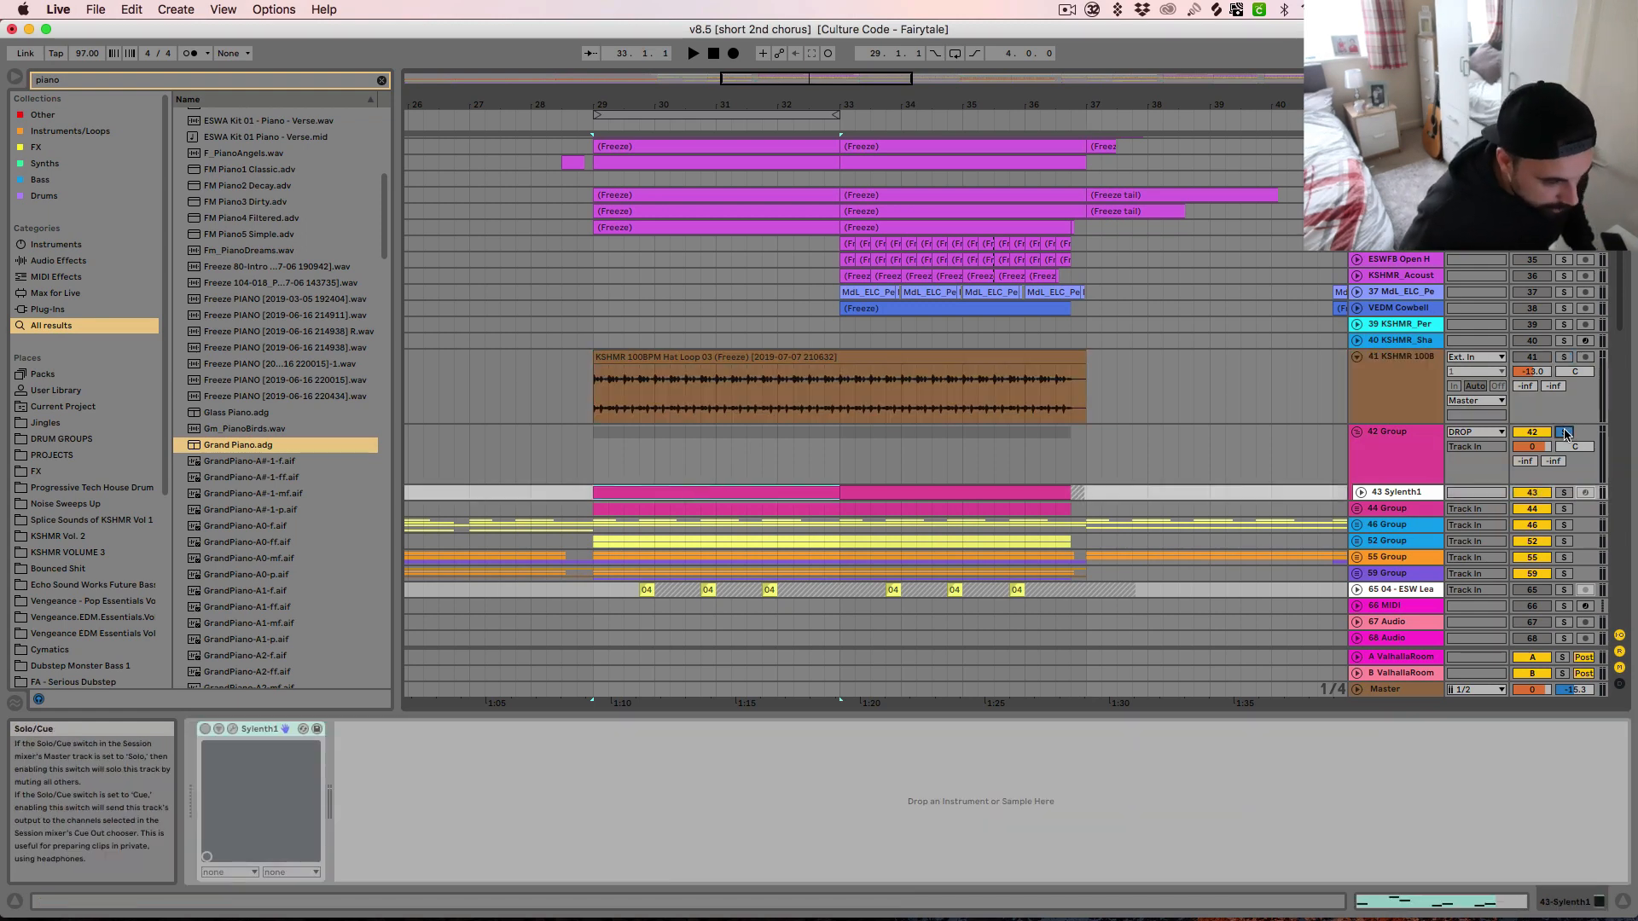
pyautogui.click(1360, 492)
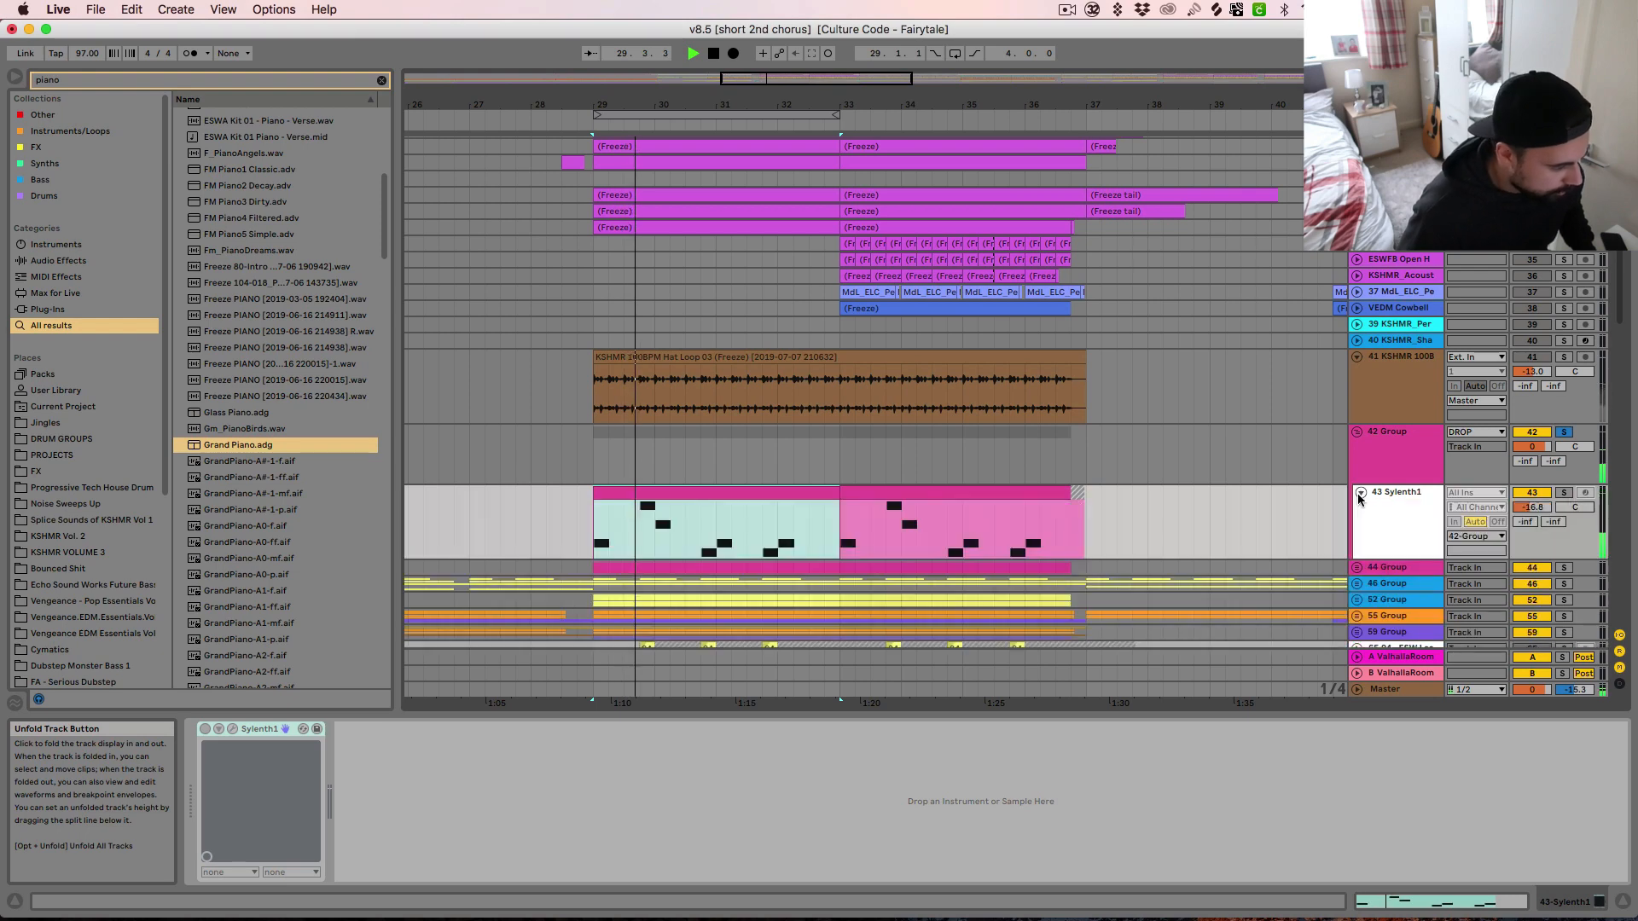
pyautogui.press('space')
# Unfreeze the Sylenth1 track 43, show its synth window and play the BASS - Concrete preset
pyautogui.rightClick(1407, 509)
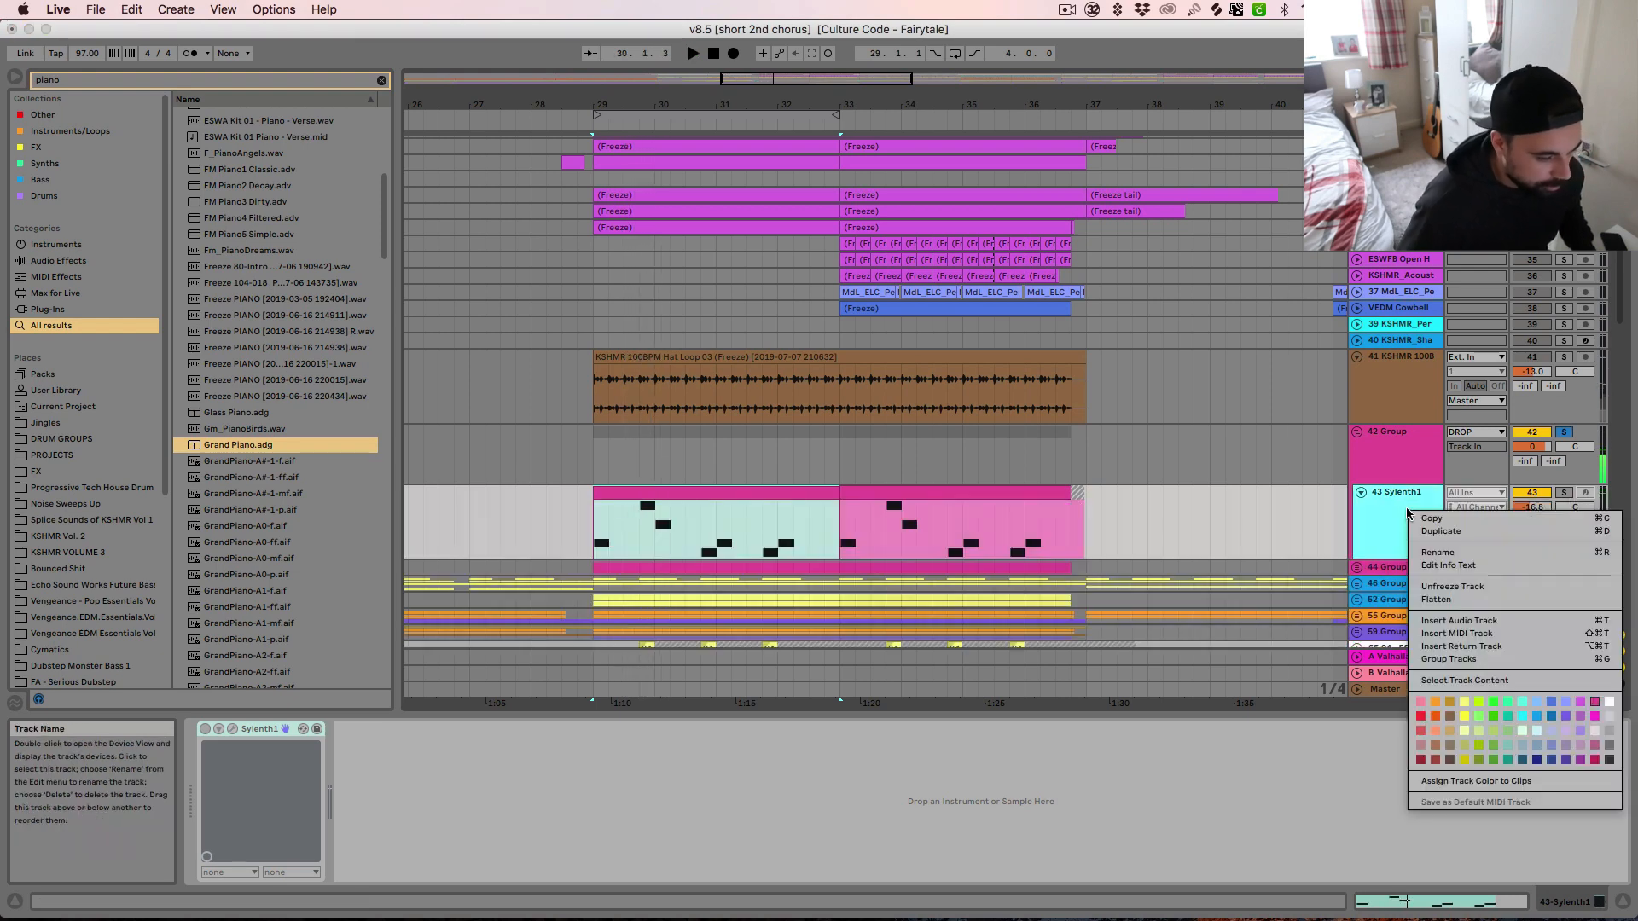
pyautogui.click(1443, 586)
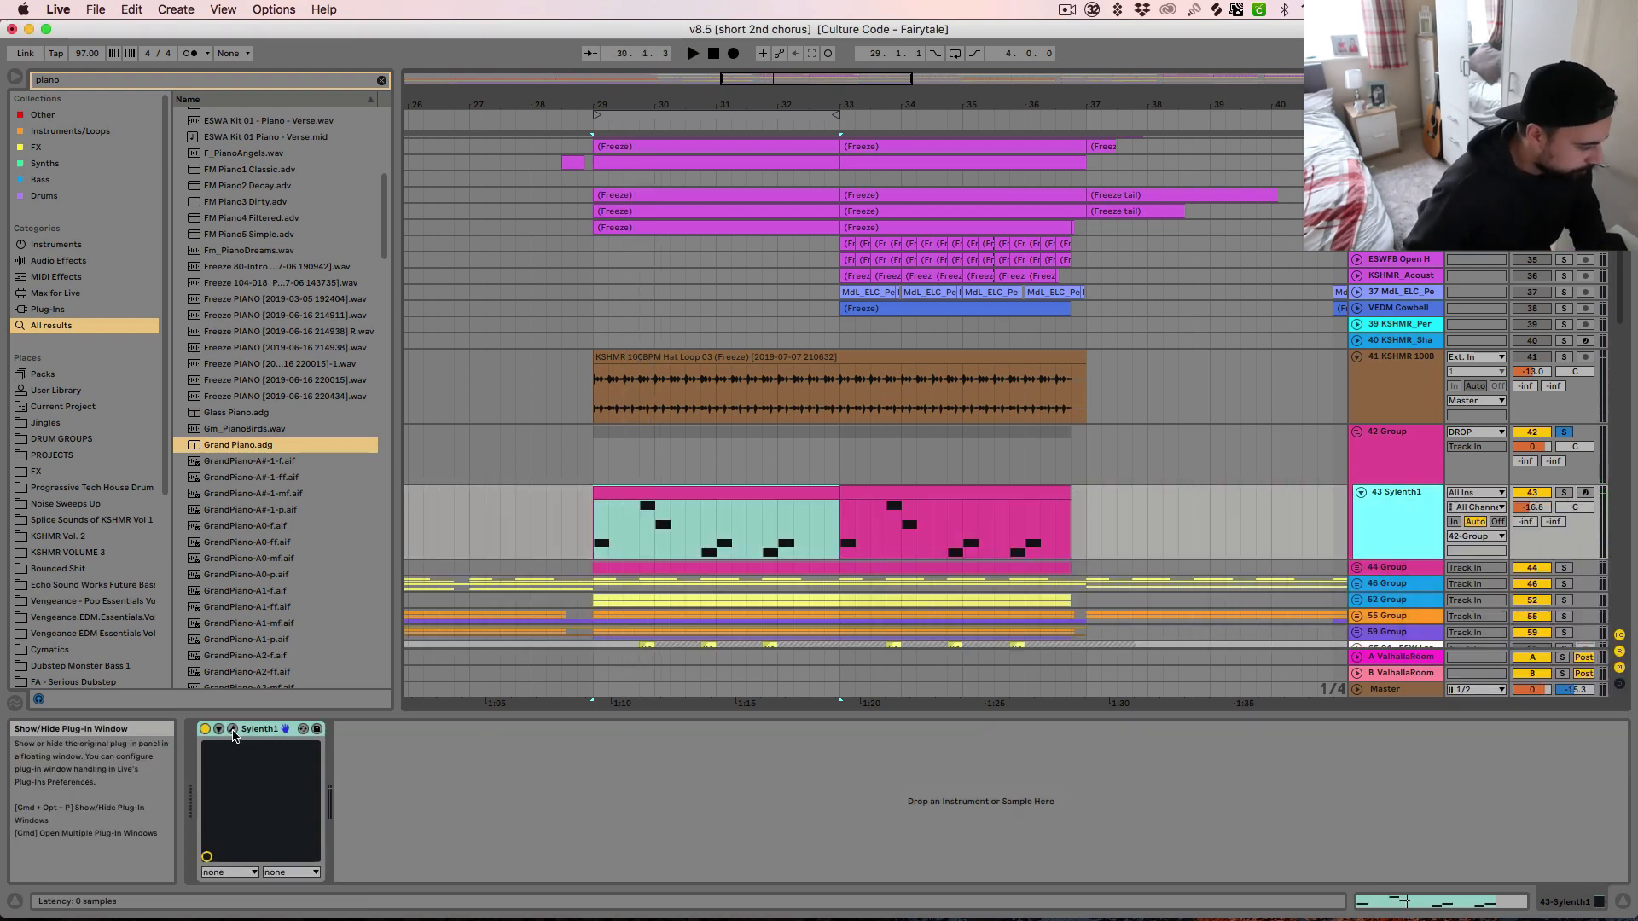
pyautogui.press('space')
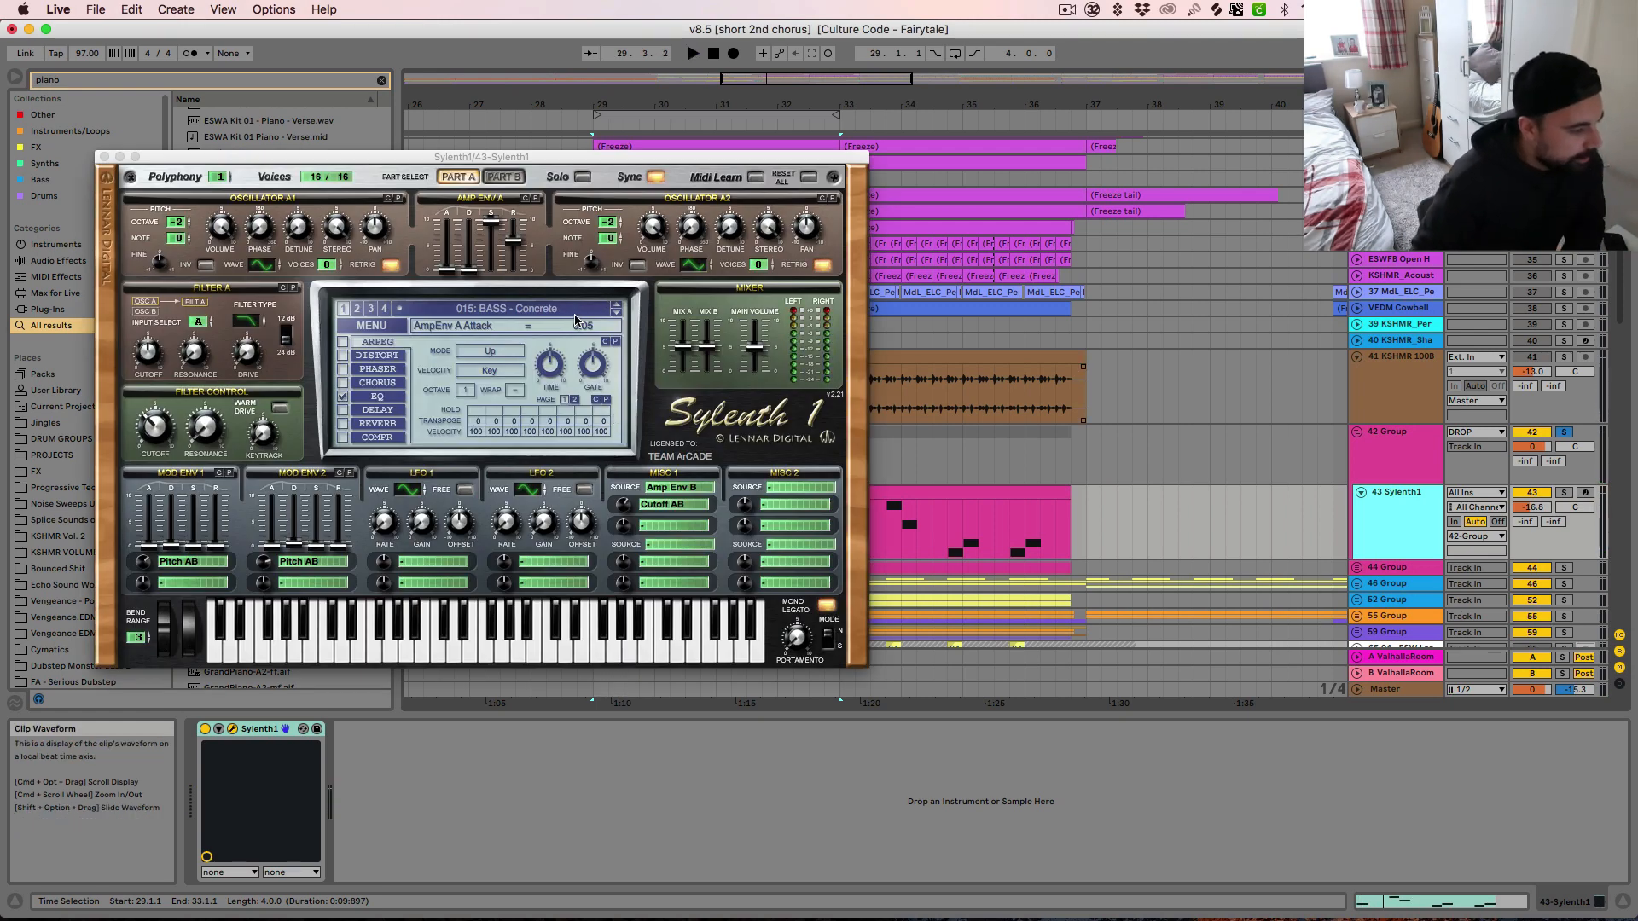
pyautogui.press('space')
pyautogui.press('space')
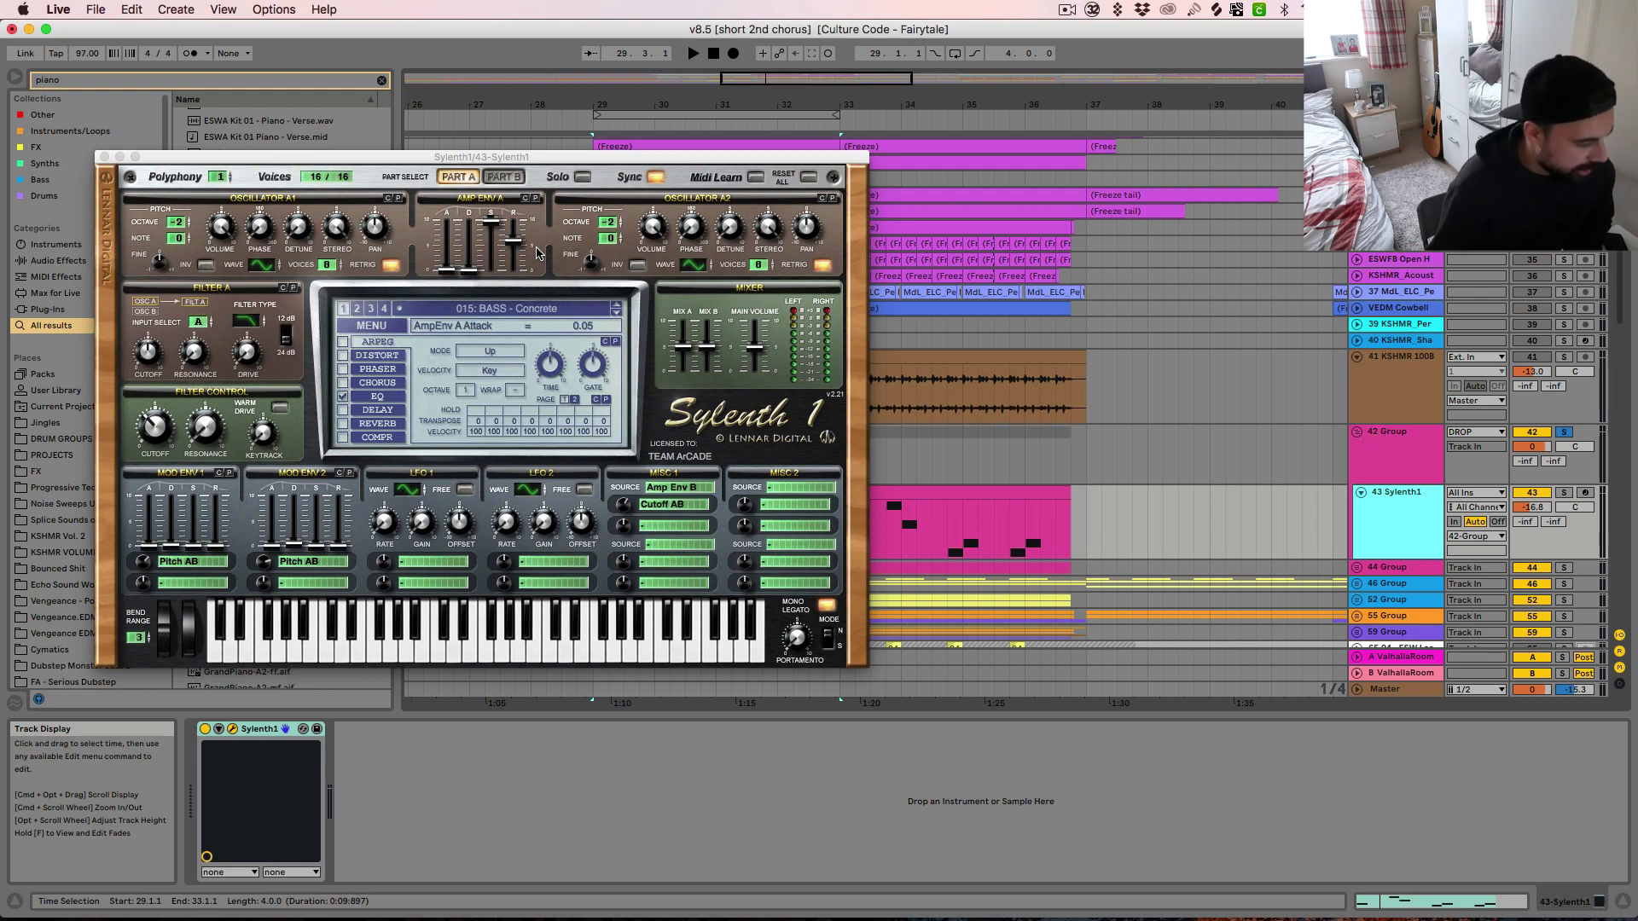
# Play the Sylenth1 clip from bar 33 in the note editor beside the synth window, then close the synth and return to the arrangement
pyautogui.doubleClick(942, 500)
pyautogui.moveTo(429, 157); pyautogui.dragTo(719, 479)
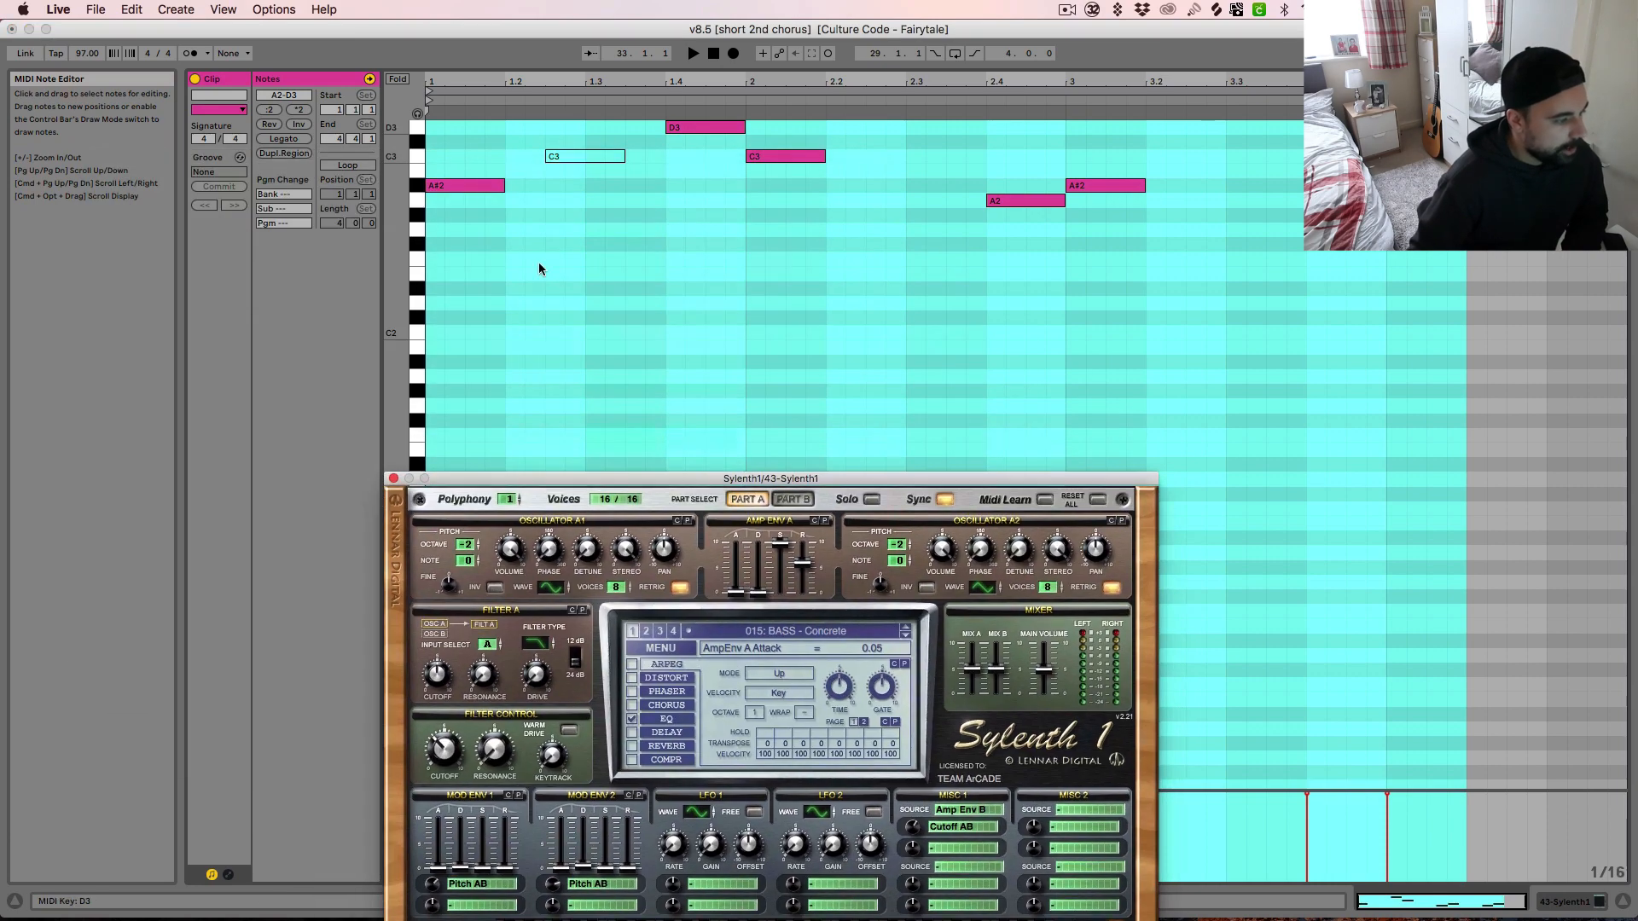
pyautogui.press('space')
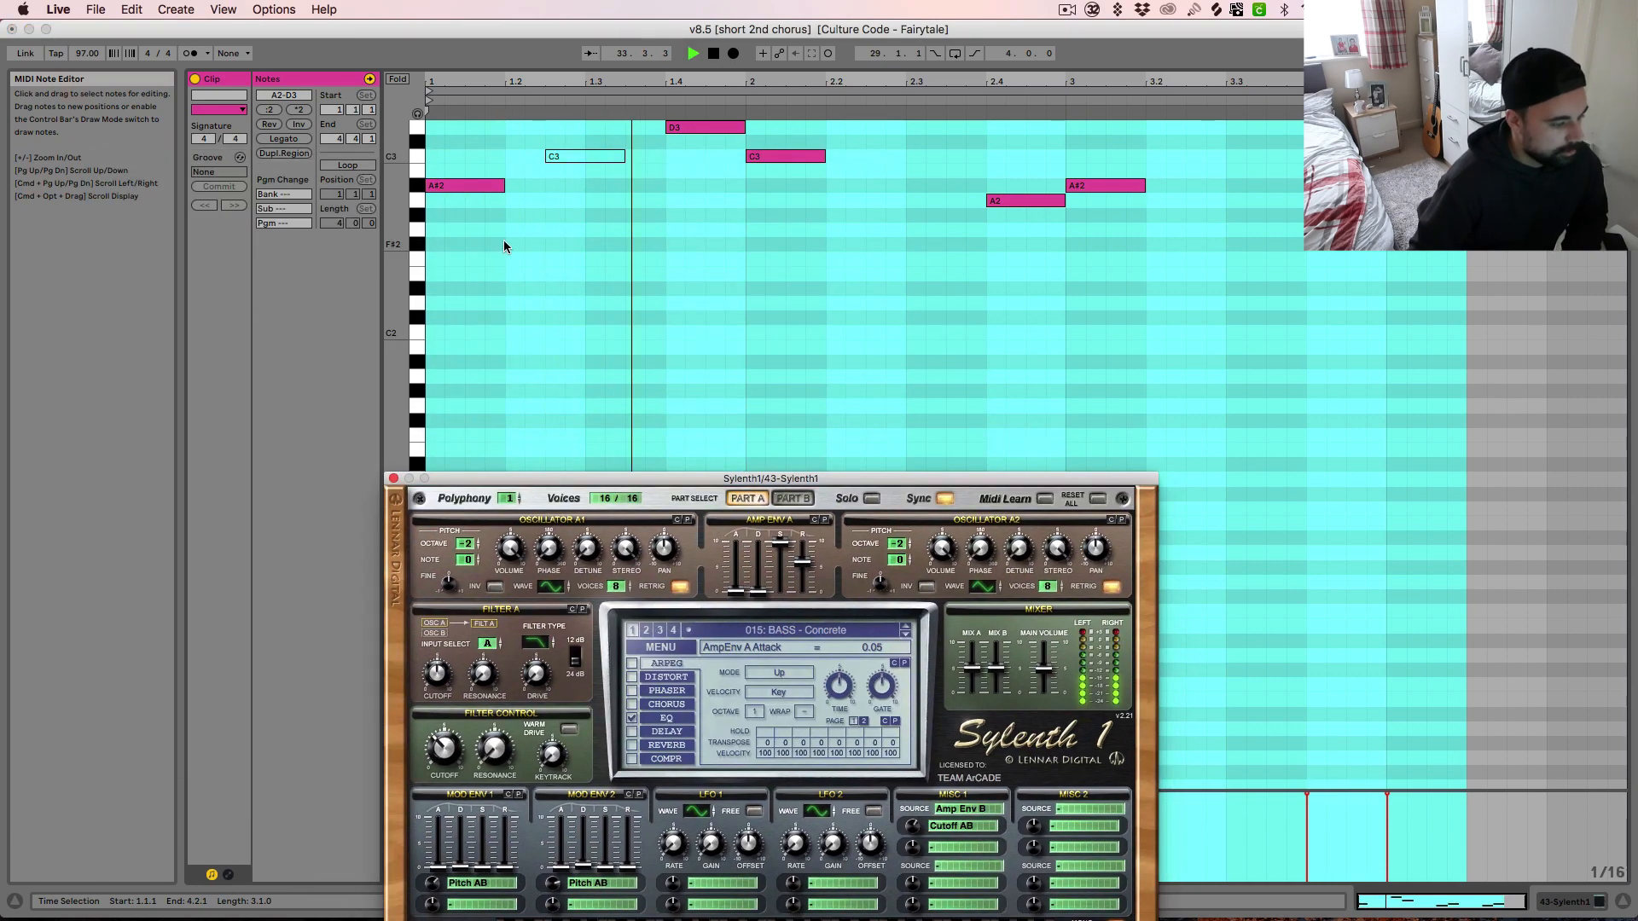
pyautogui.moveTo(645, 478); pyautogui.dragTo(655, 235)
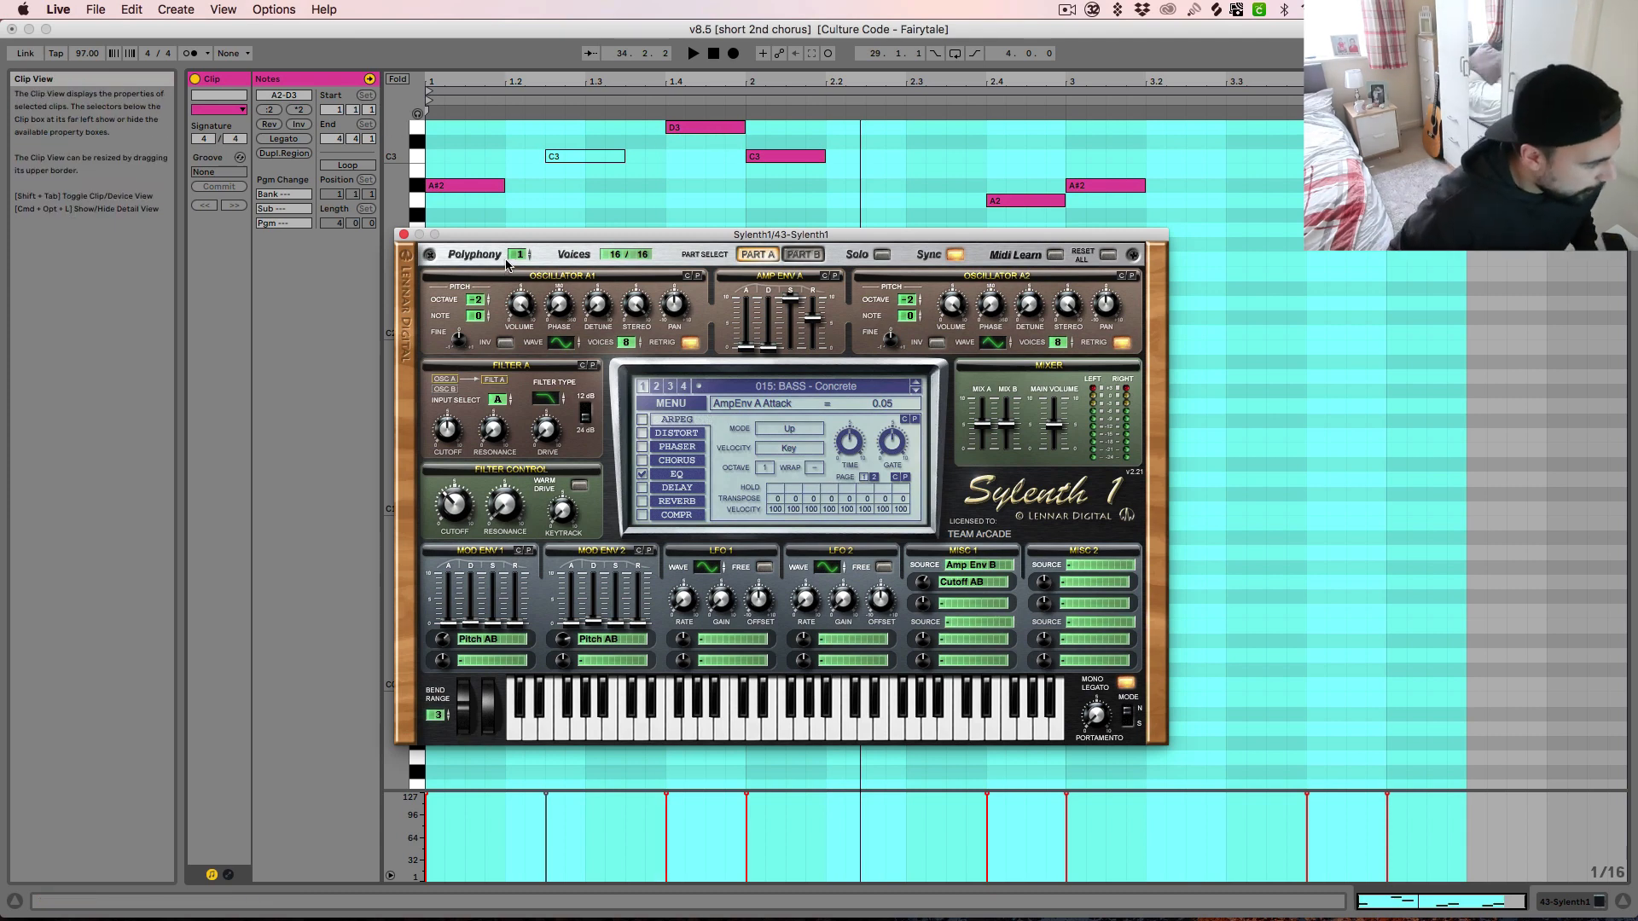
pyautogui.click(404, 235)
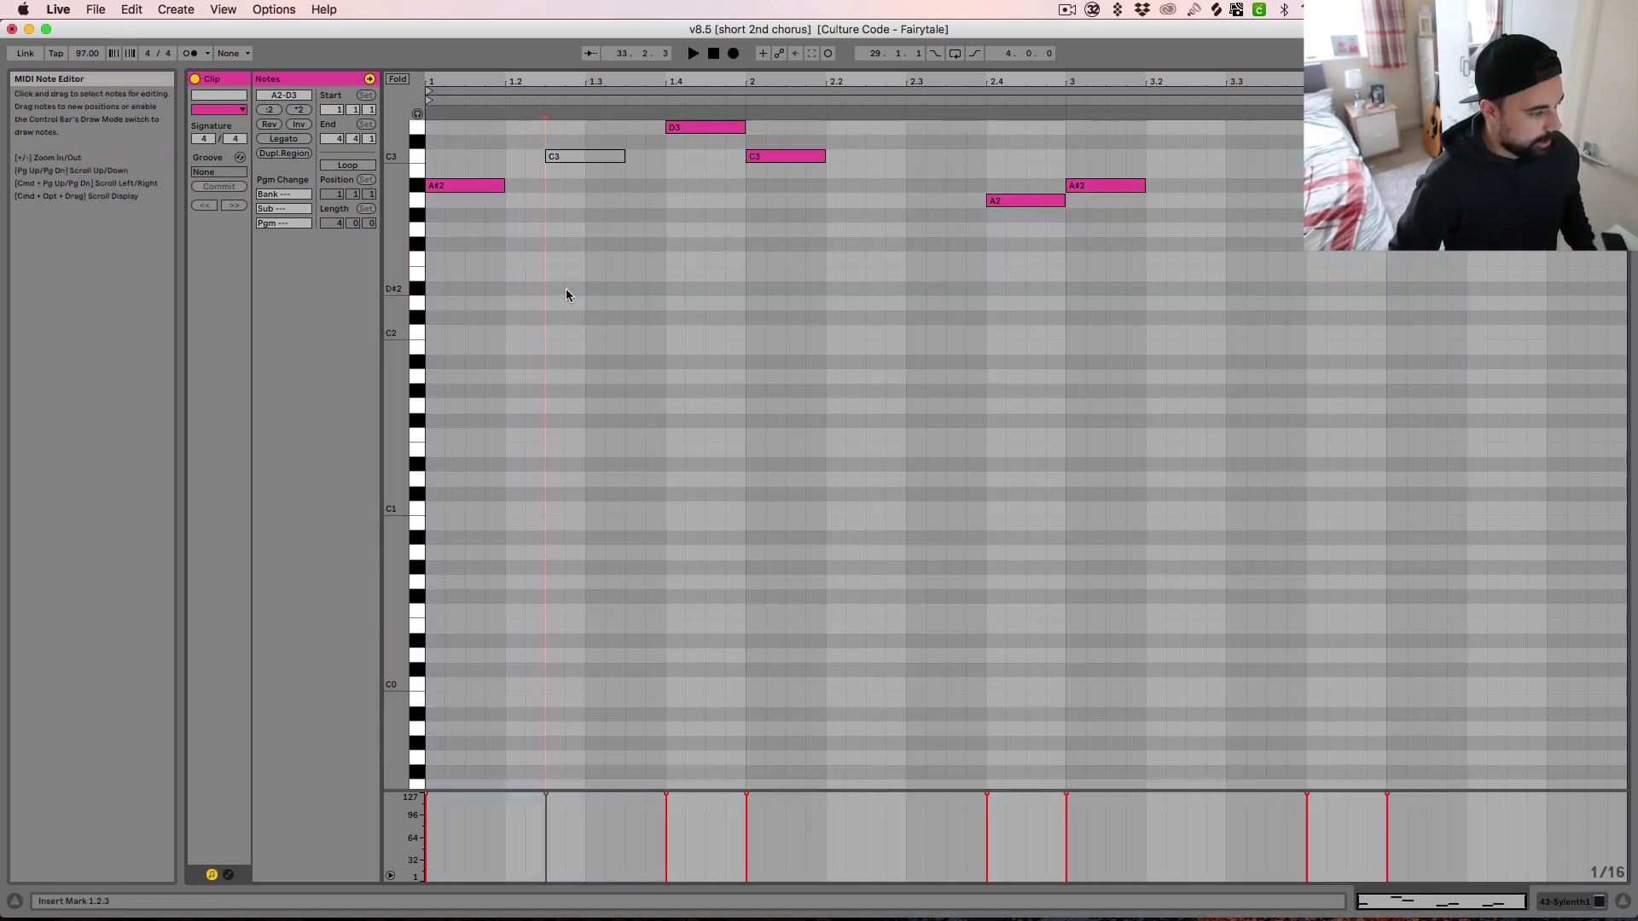
pyautogui.press('Tab')
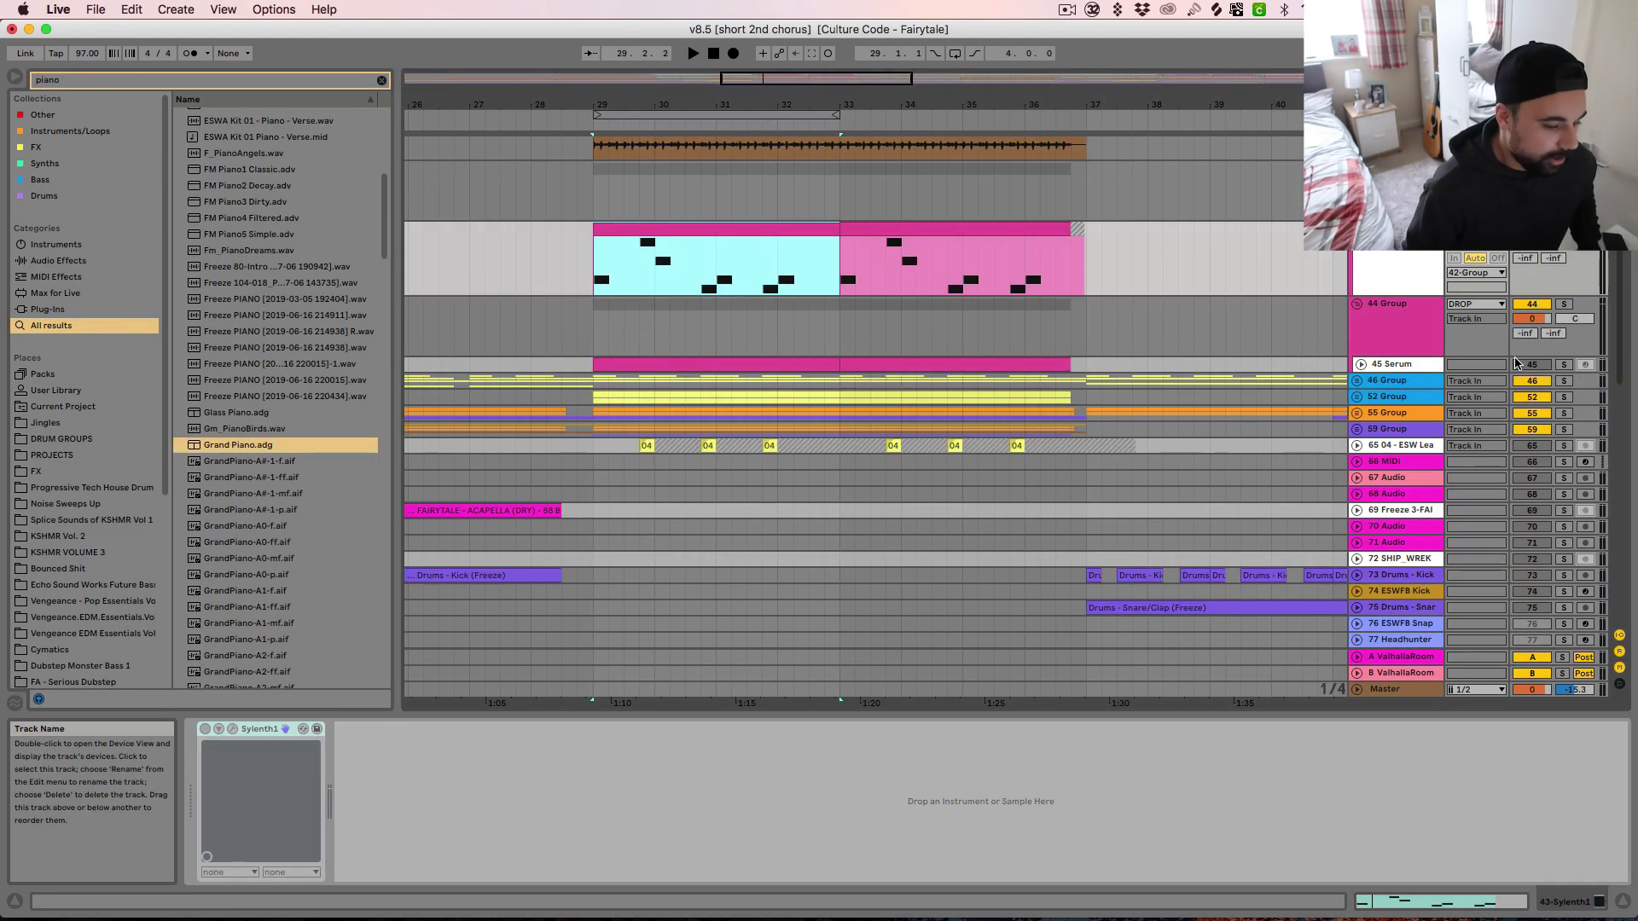
# Solo the 44 Group, audition it from bar 29, and unfold its Serum track 45
pyautogui.click(1556, 332)
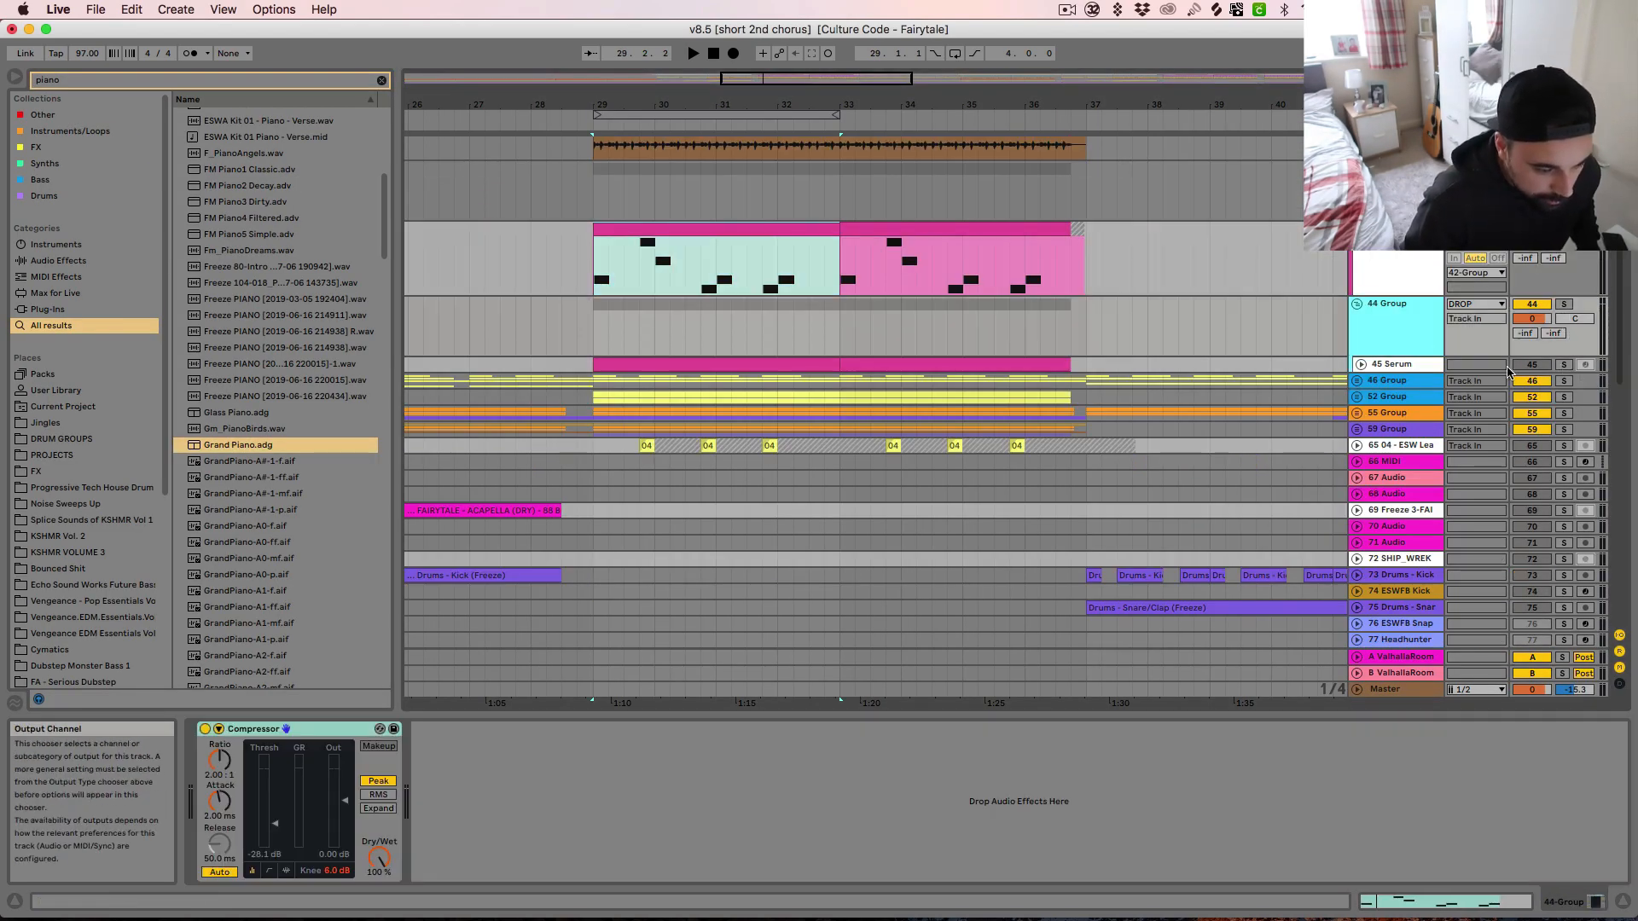
pyautogui.click(1563, 305)
pyautogui.press('space')
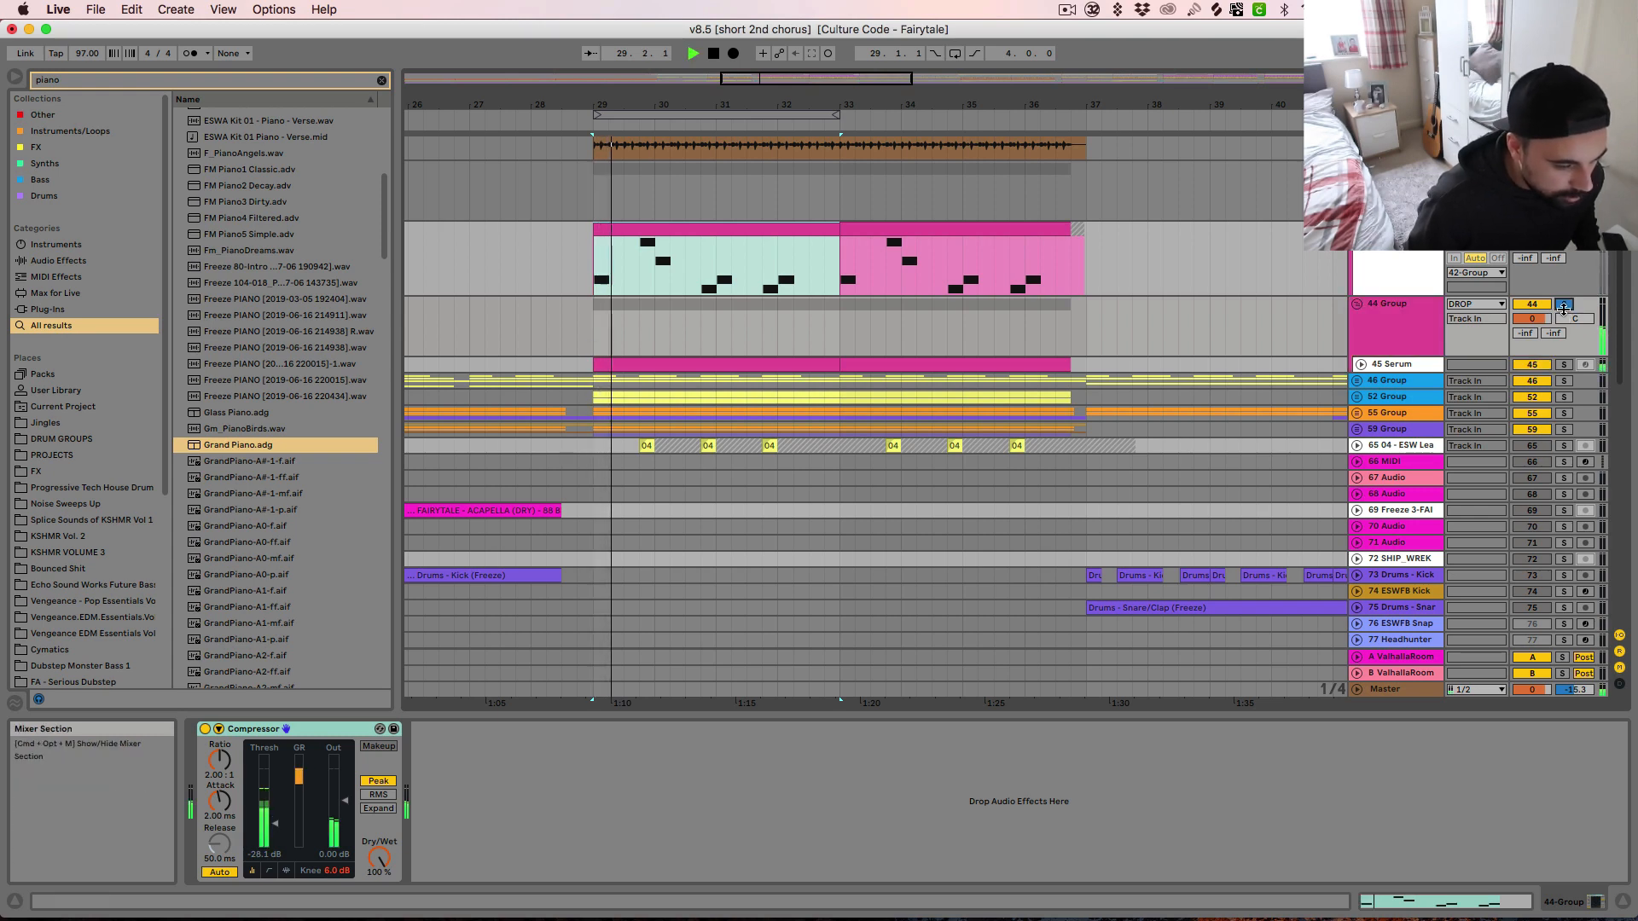
pyautogui.click(1563, 305)
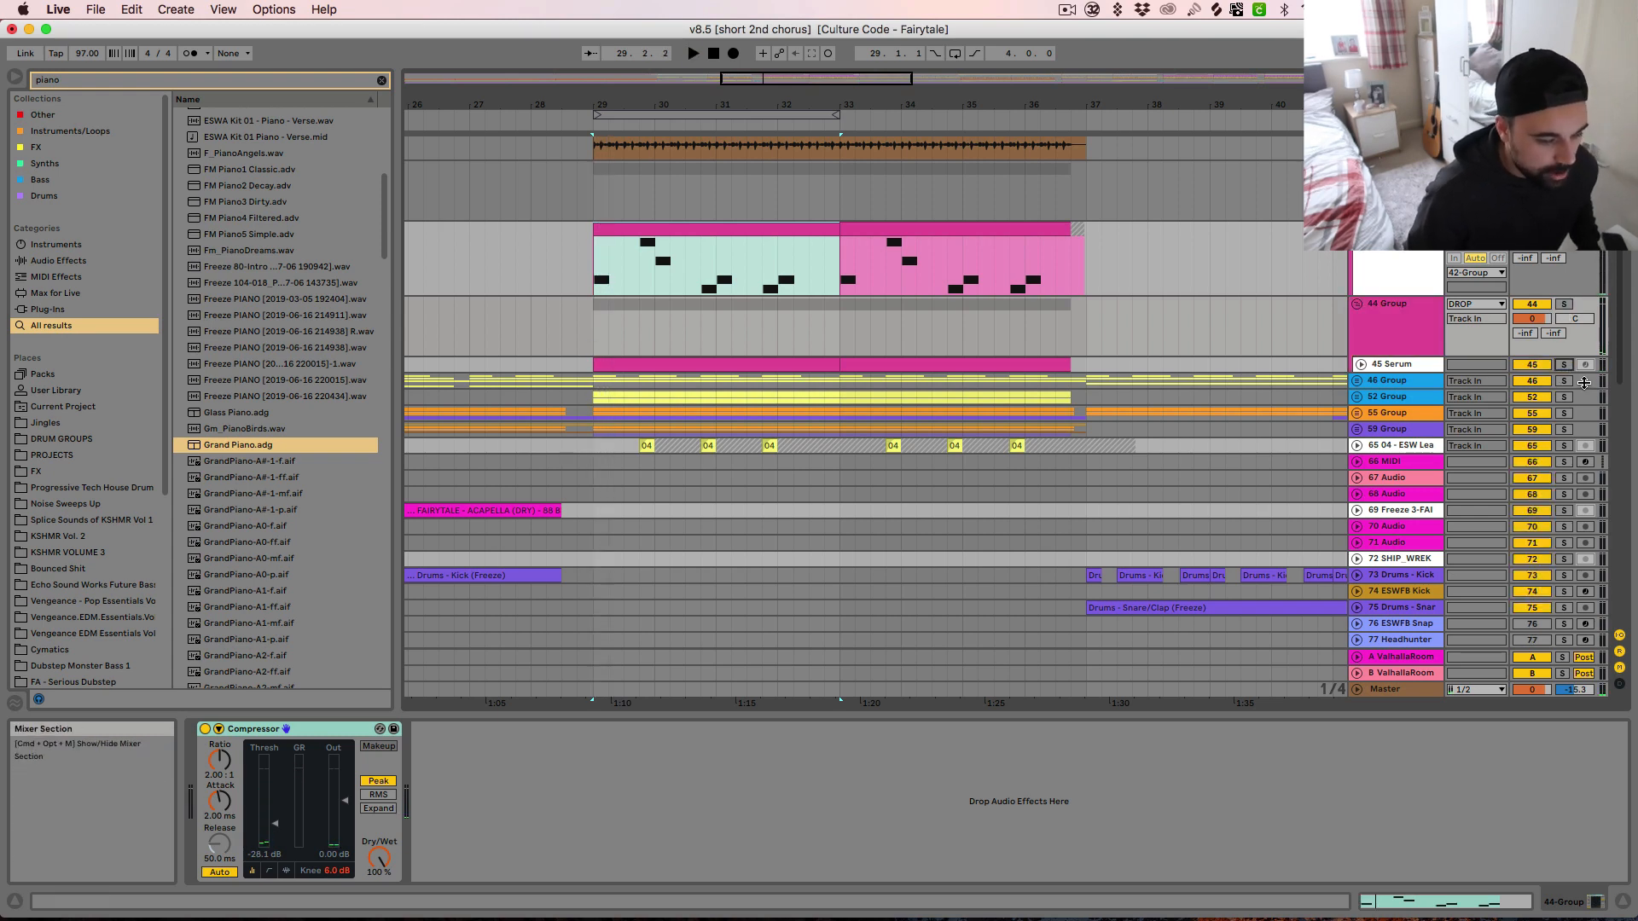
pyautogui.click(1564, 304)
pyautogui.press('space')
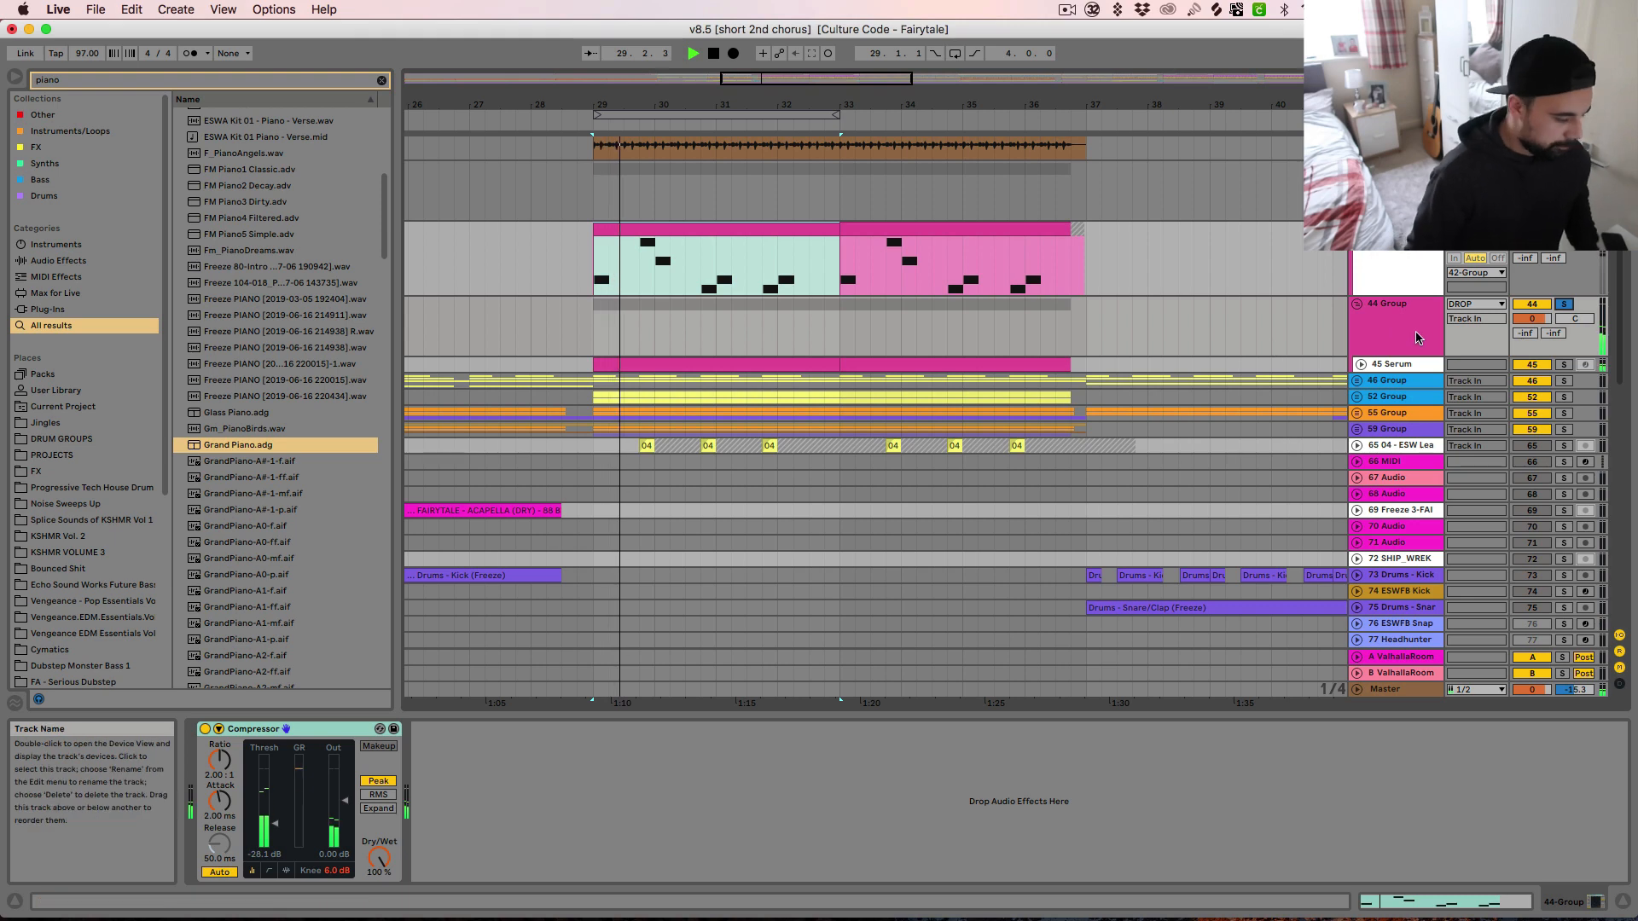
pyautogui.click(1362, 365)
pyautogui.click(1391, 365)
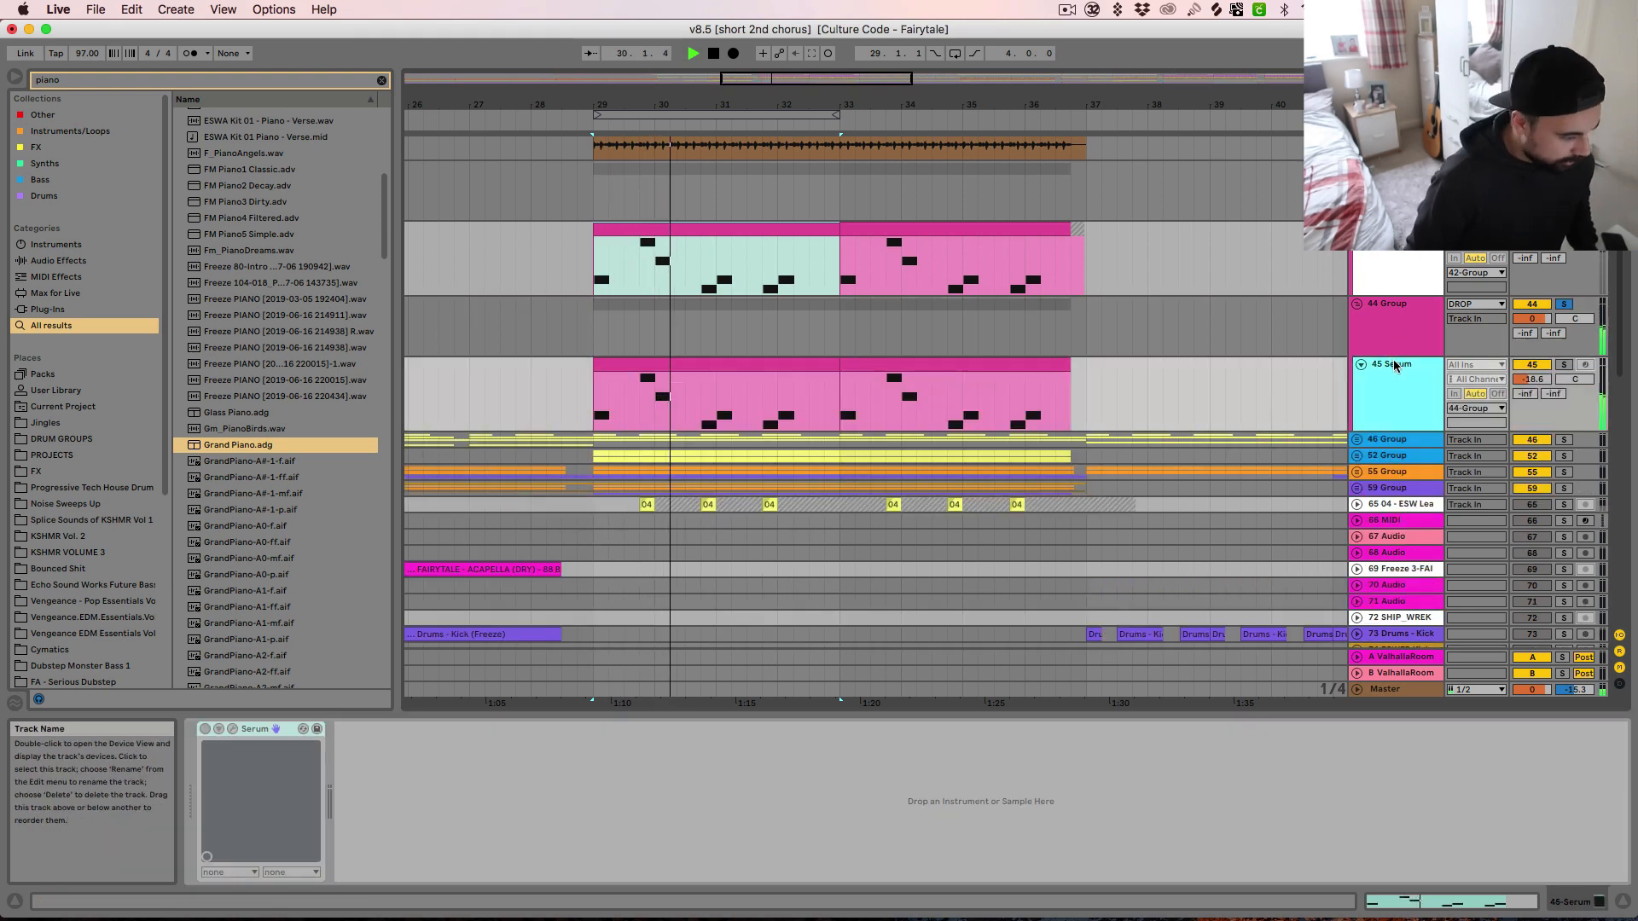
pyautogui.press('space')
# Unfreeze the Serum track 45, select its first clip at bar 29 and show the Serum synth window
pyautogui.rightClick(1392, 367)
pyautogui.click(1438, 442)
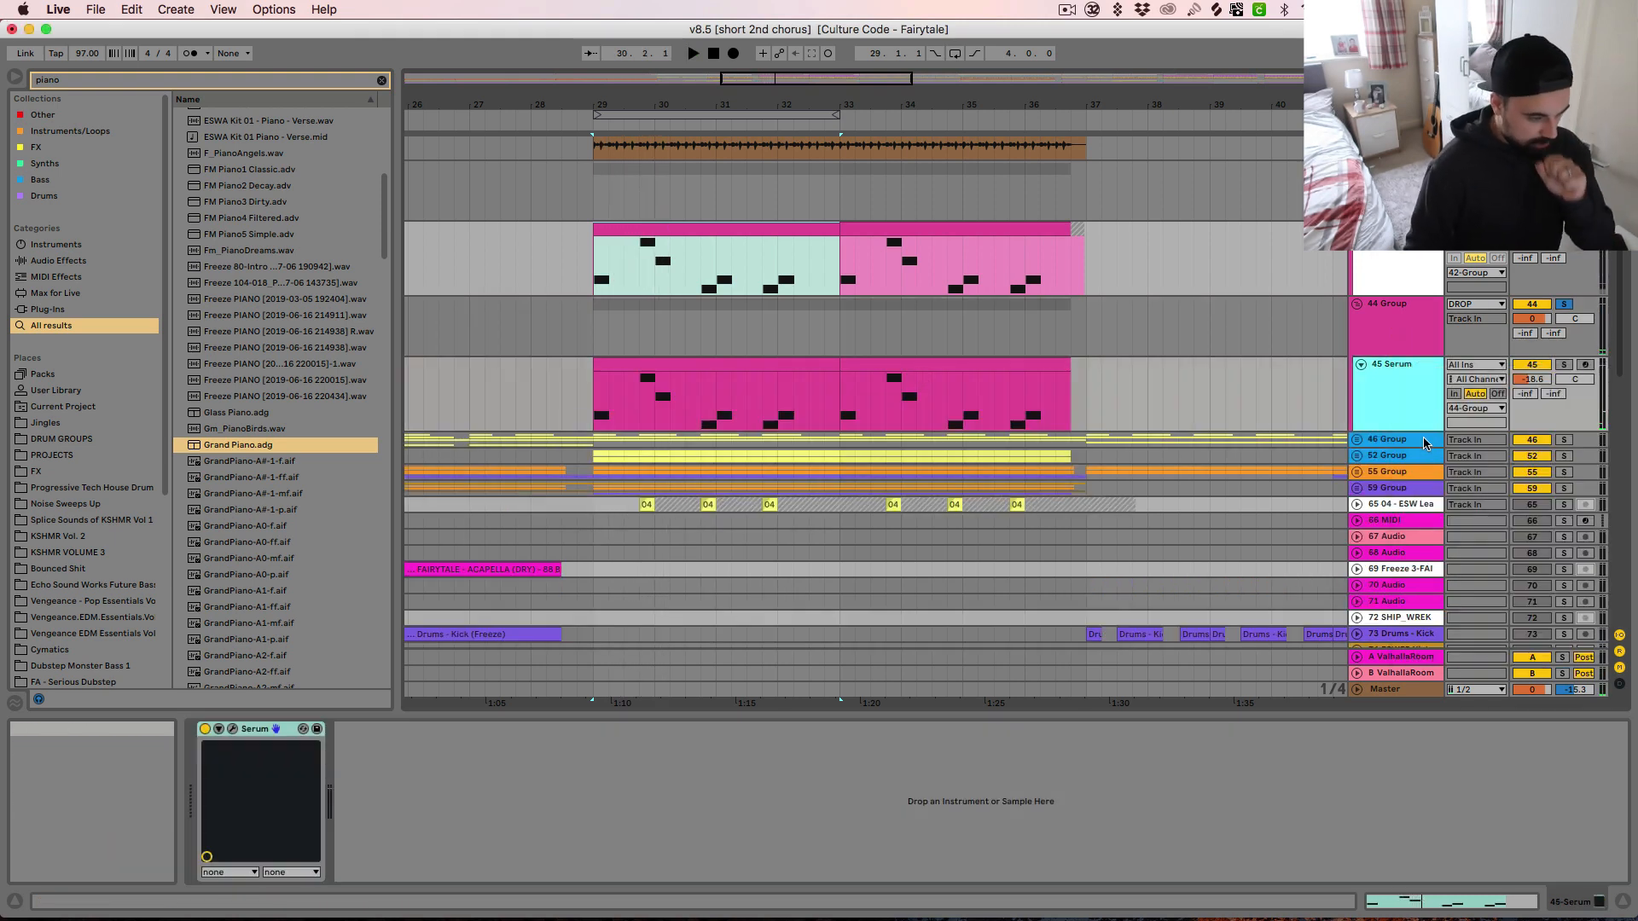
pyautogui.click(646, 365)
pyautogui.click(647, 365)
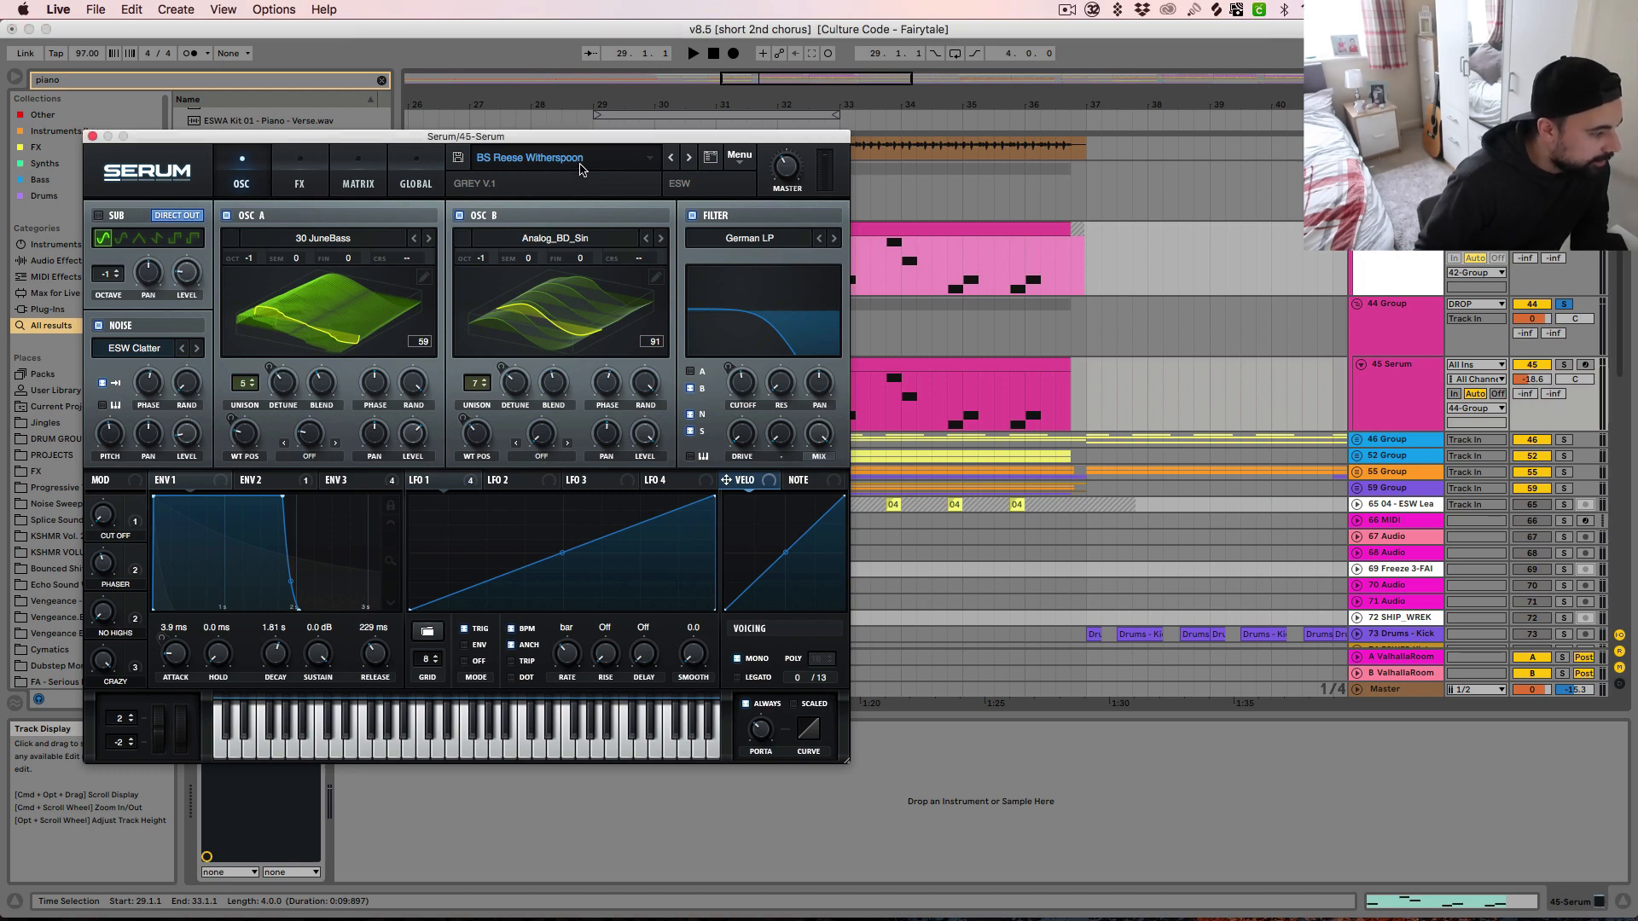
# Look through Serum's user presets in Echo Sound Works Grey V.1 without choosing another, and close the synth window
pyautogui.click(550, 160)
pyautogui.moveTo(533, 316)
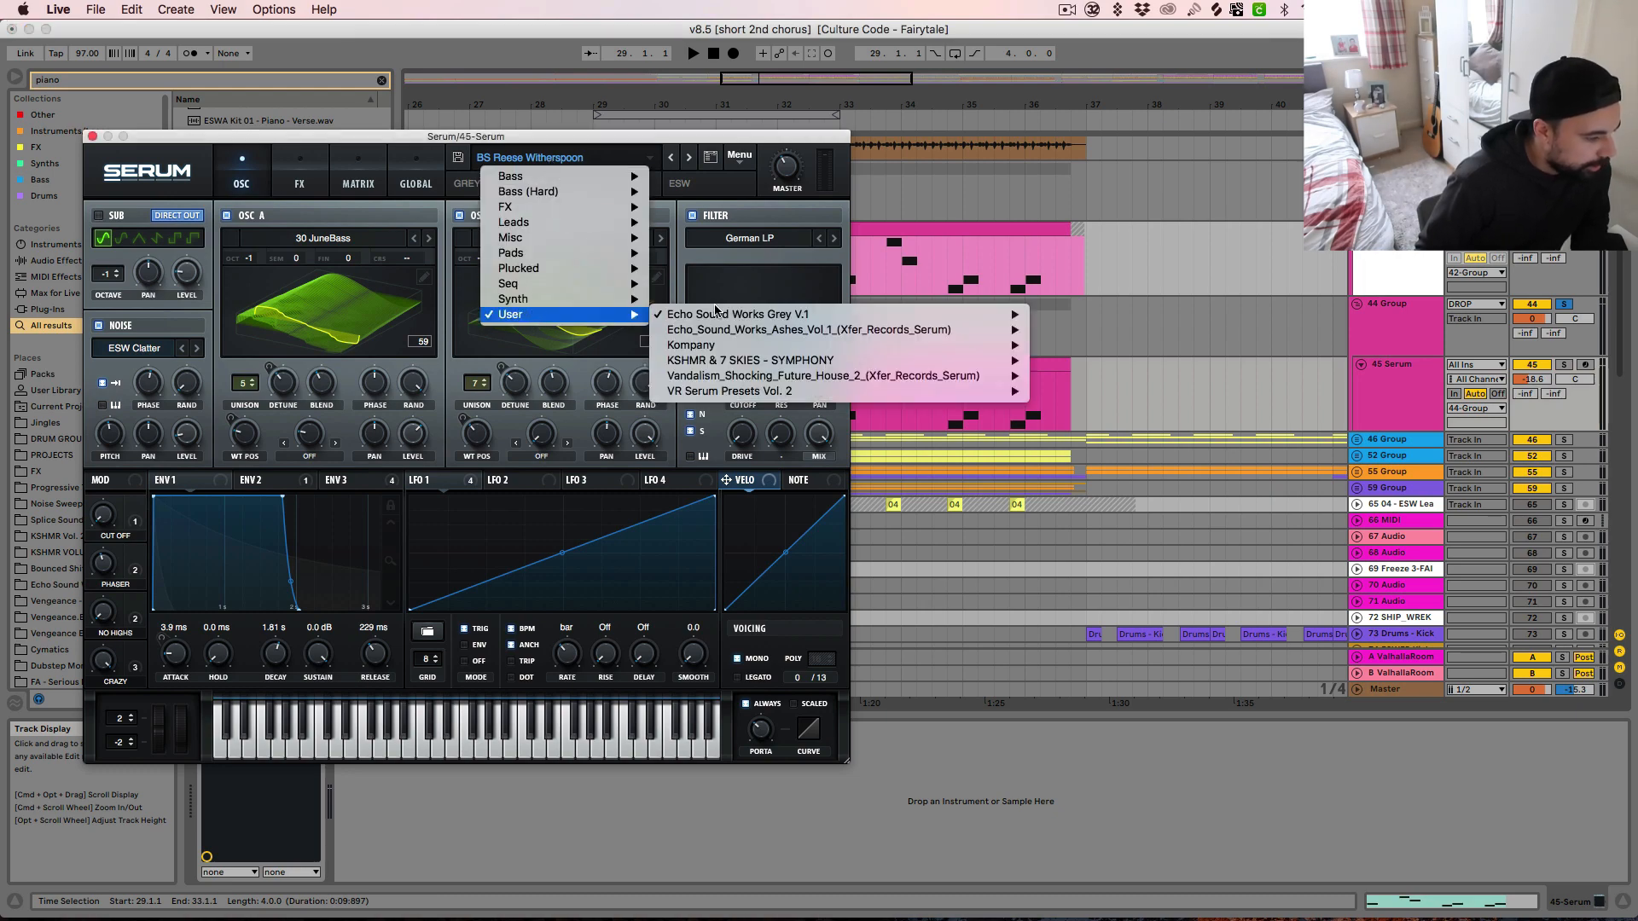
pyautogui.moveTo(716, 314)
pyautogui.click(927, 784)
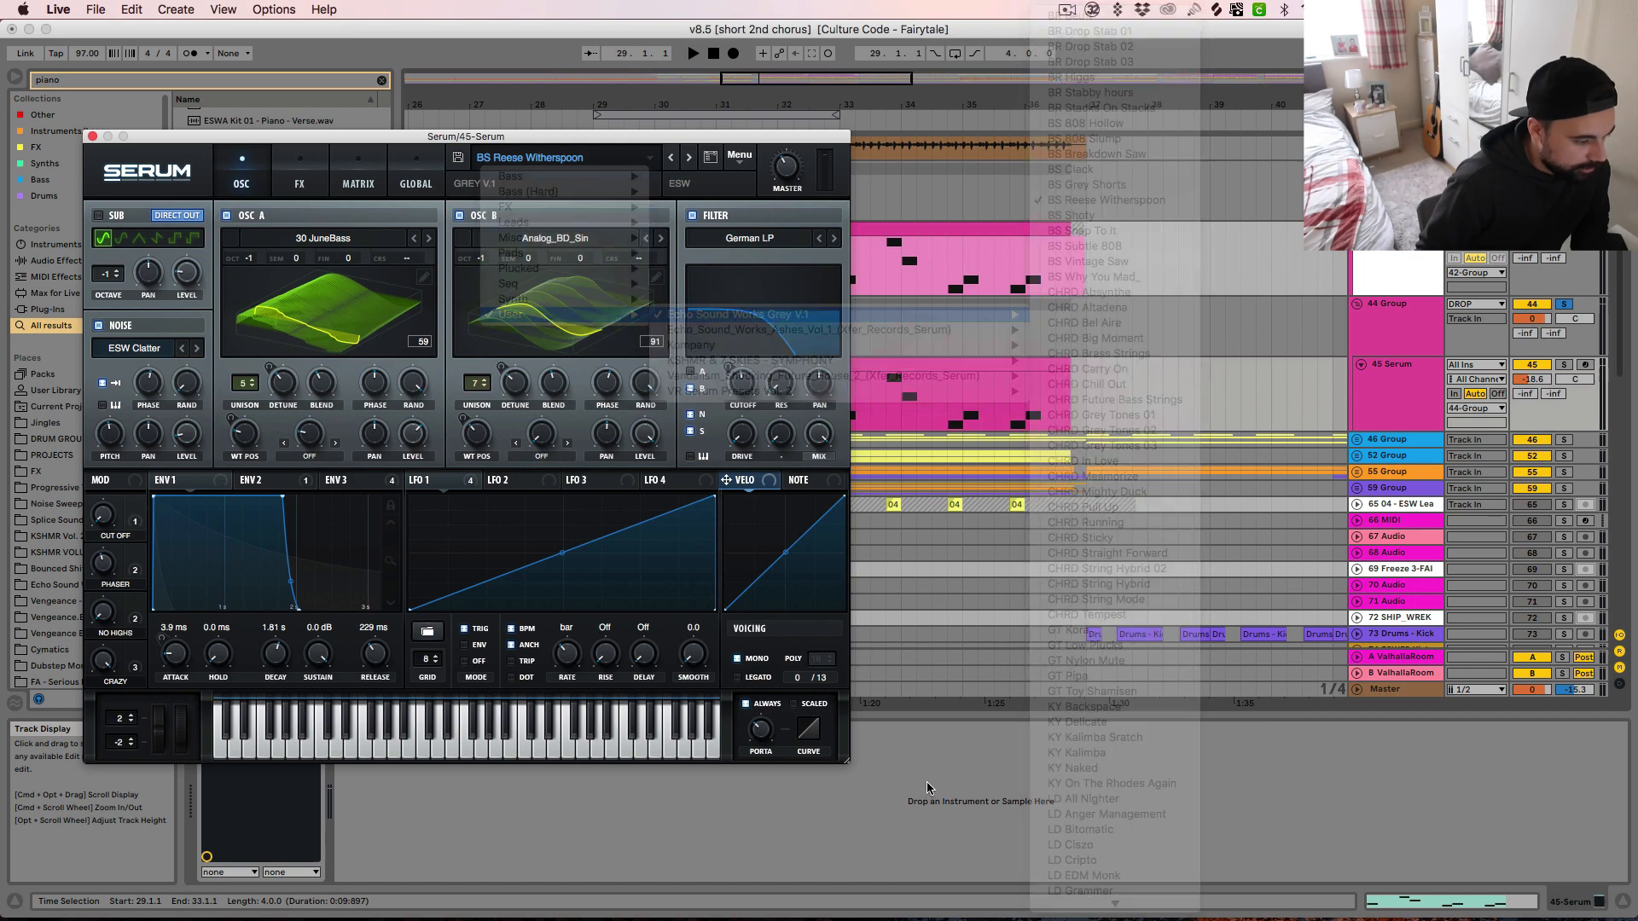
pyautogui.click(92, 137)
# Audition the Serum bass clip from bar 29 and undo the unfreezing of its track
pyautogui.press('space')
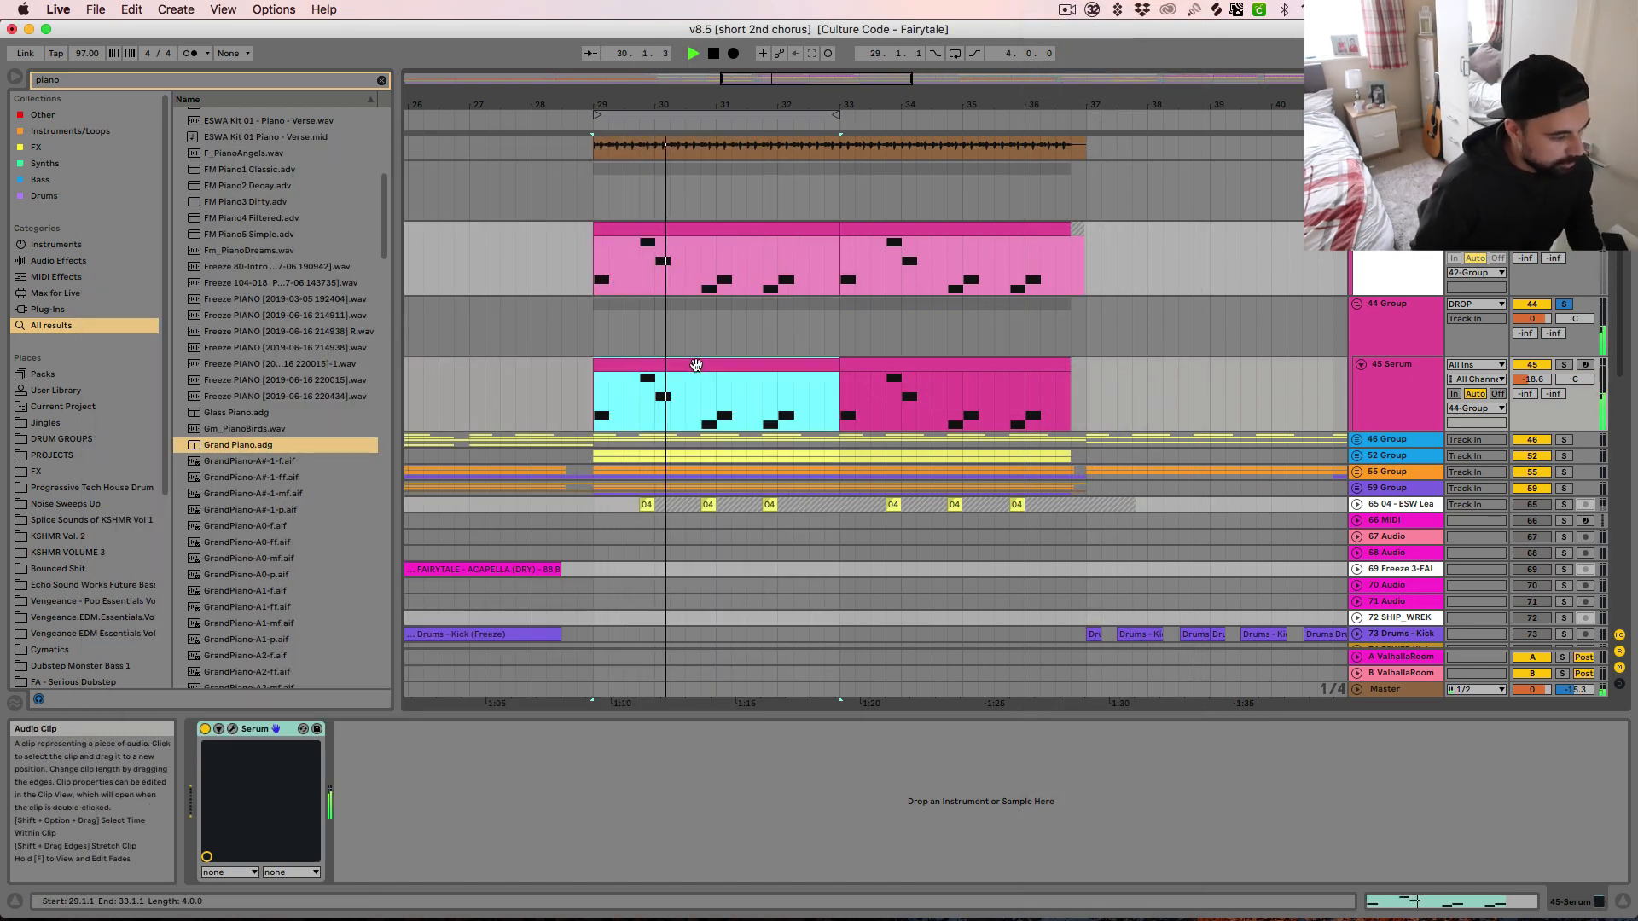
pyautogui.press('space')
pyautogui.press('super+z')
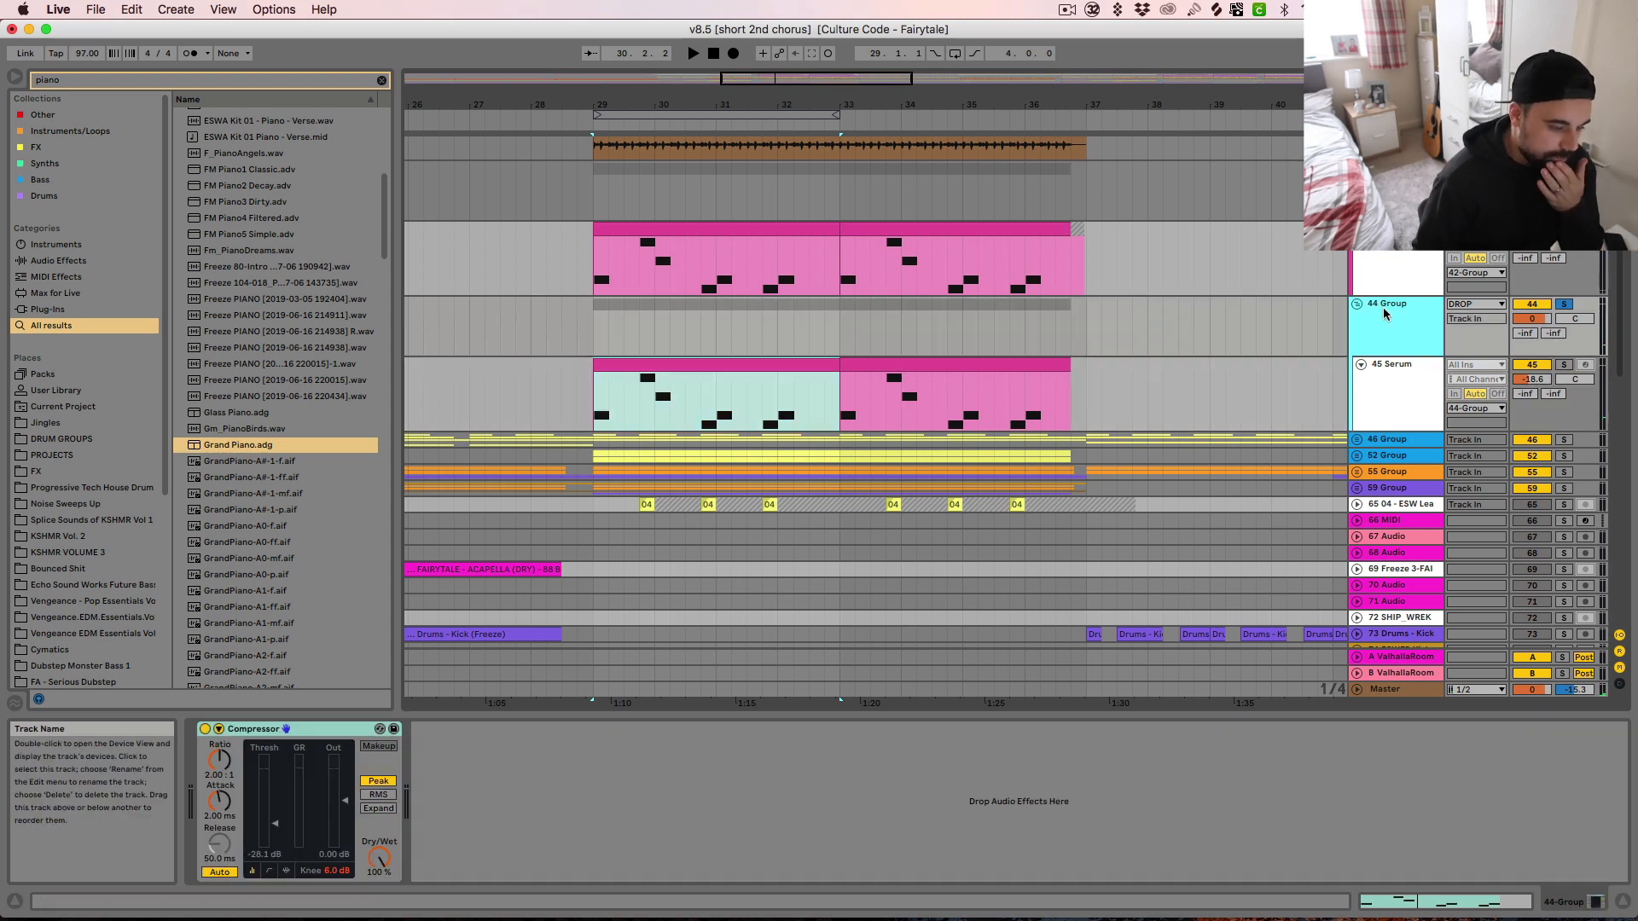
# Select the 44 Group, audition it from bar 29, and show its Compressor's sidechain settings
pyautogui.click(1384, 312)
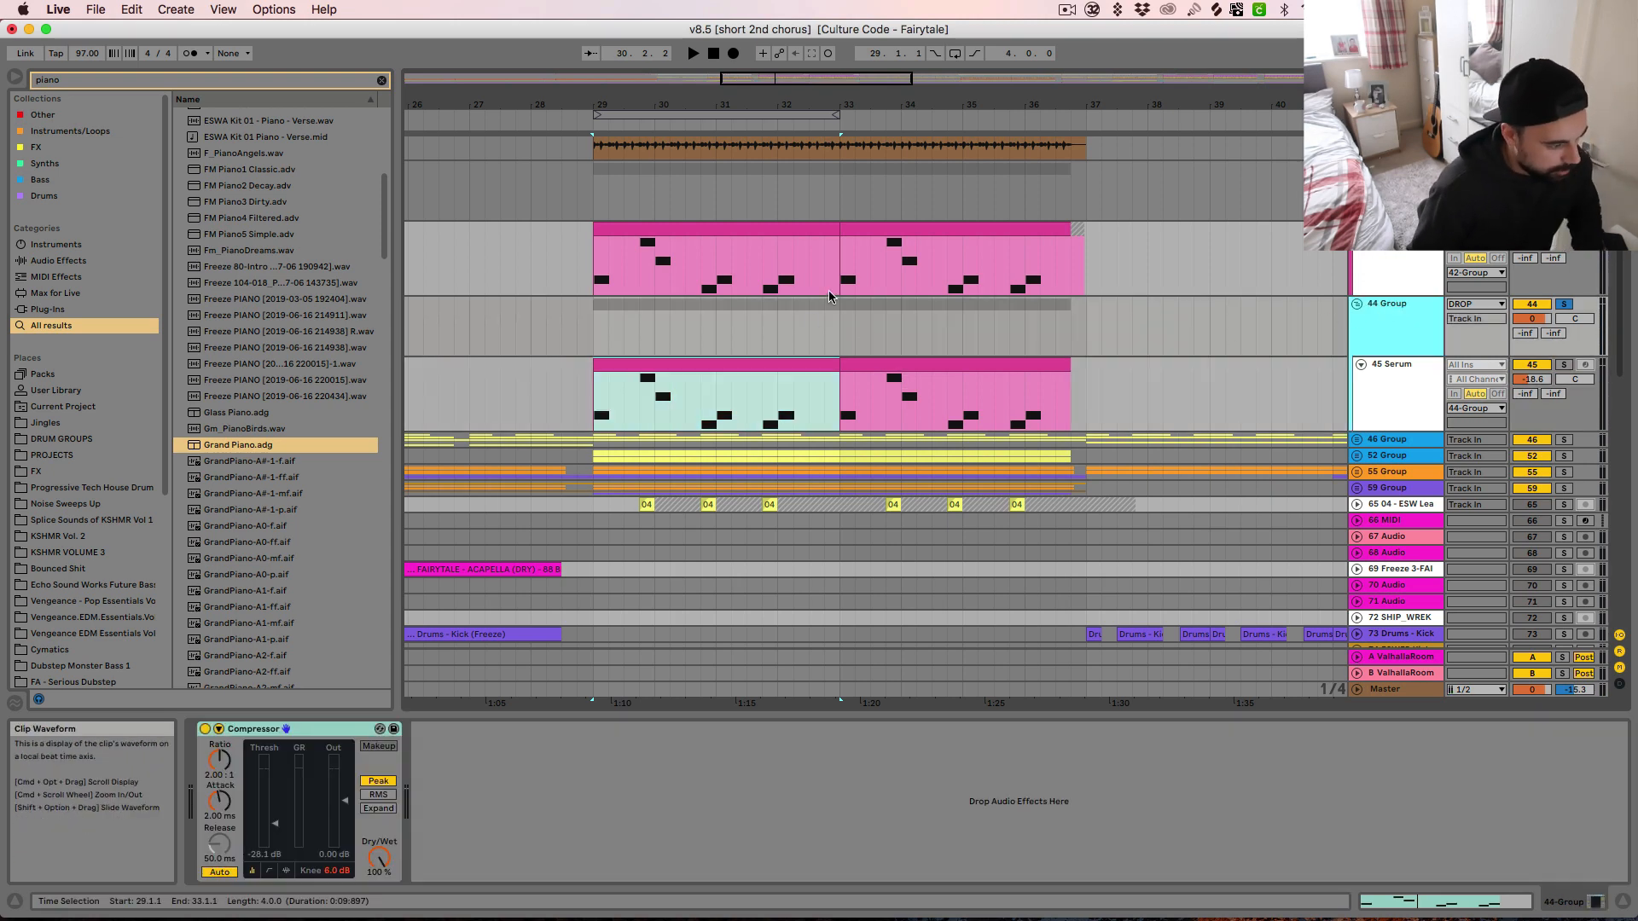
pyautogui.press('space')
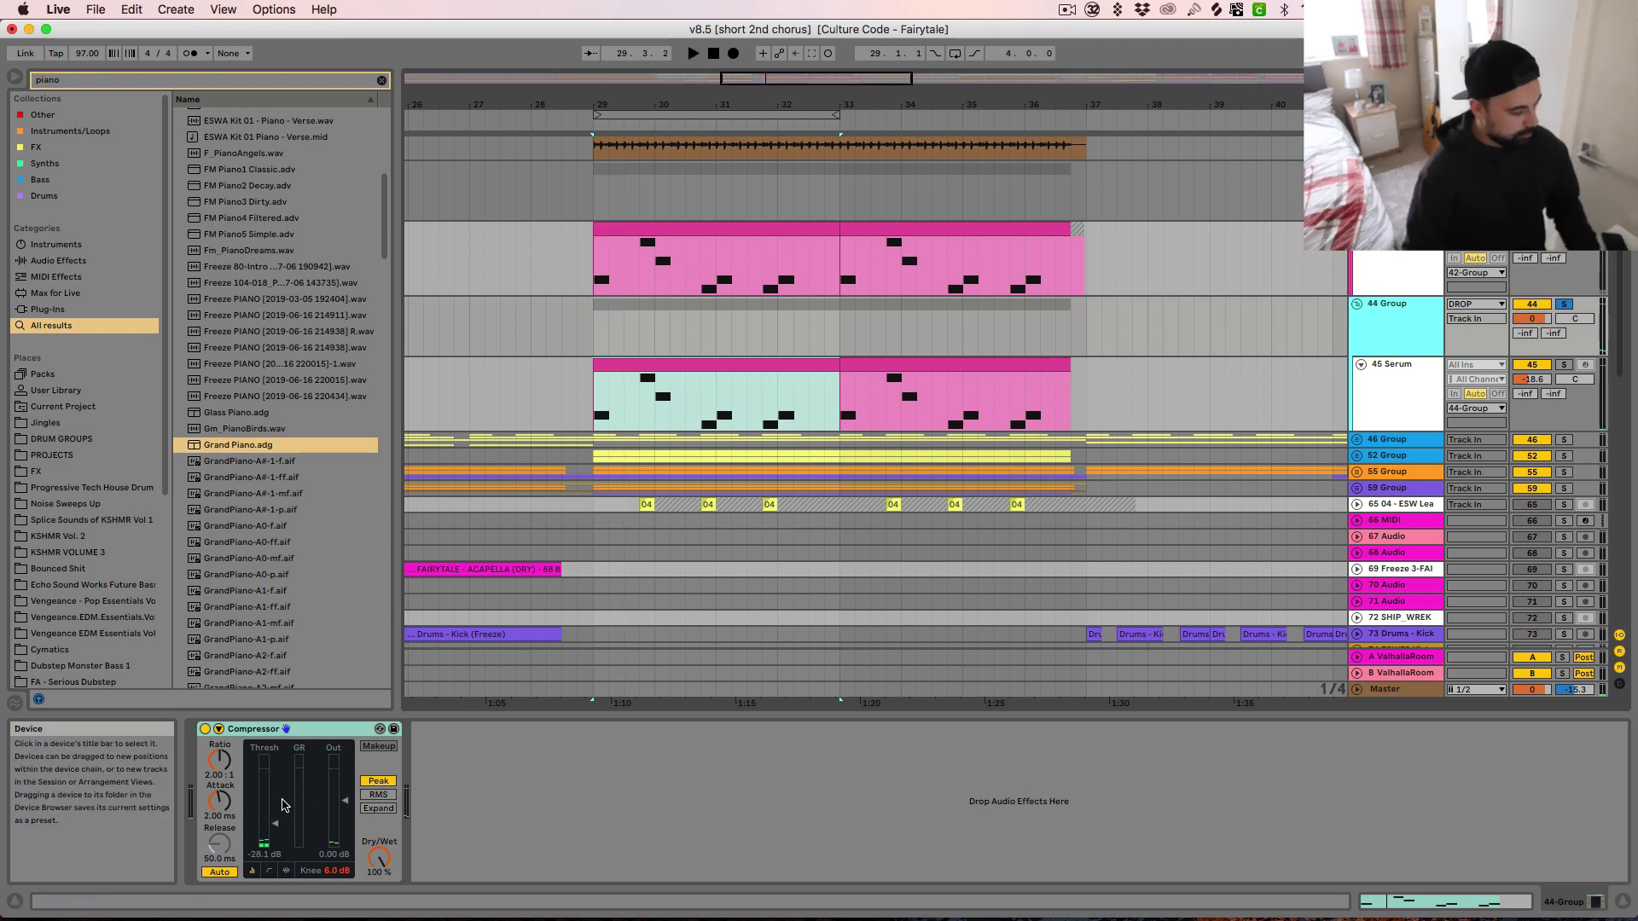
pyautogui.press('space')
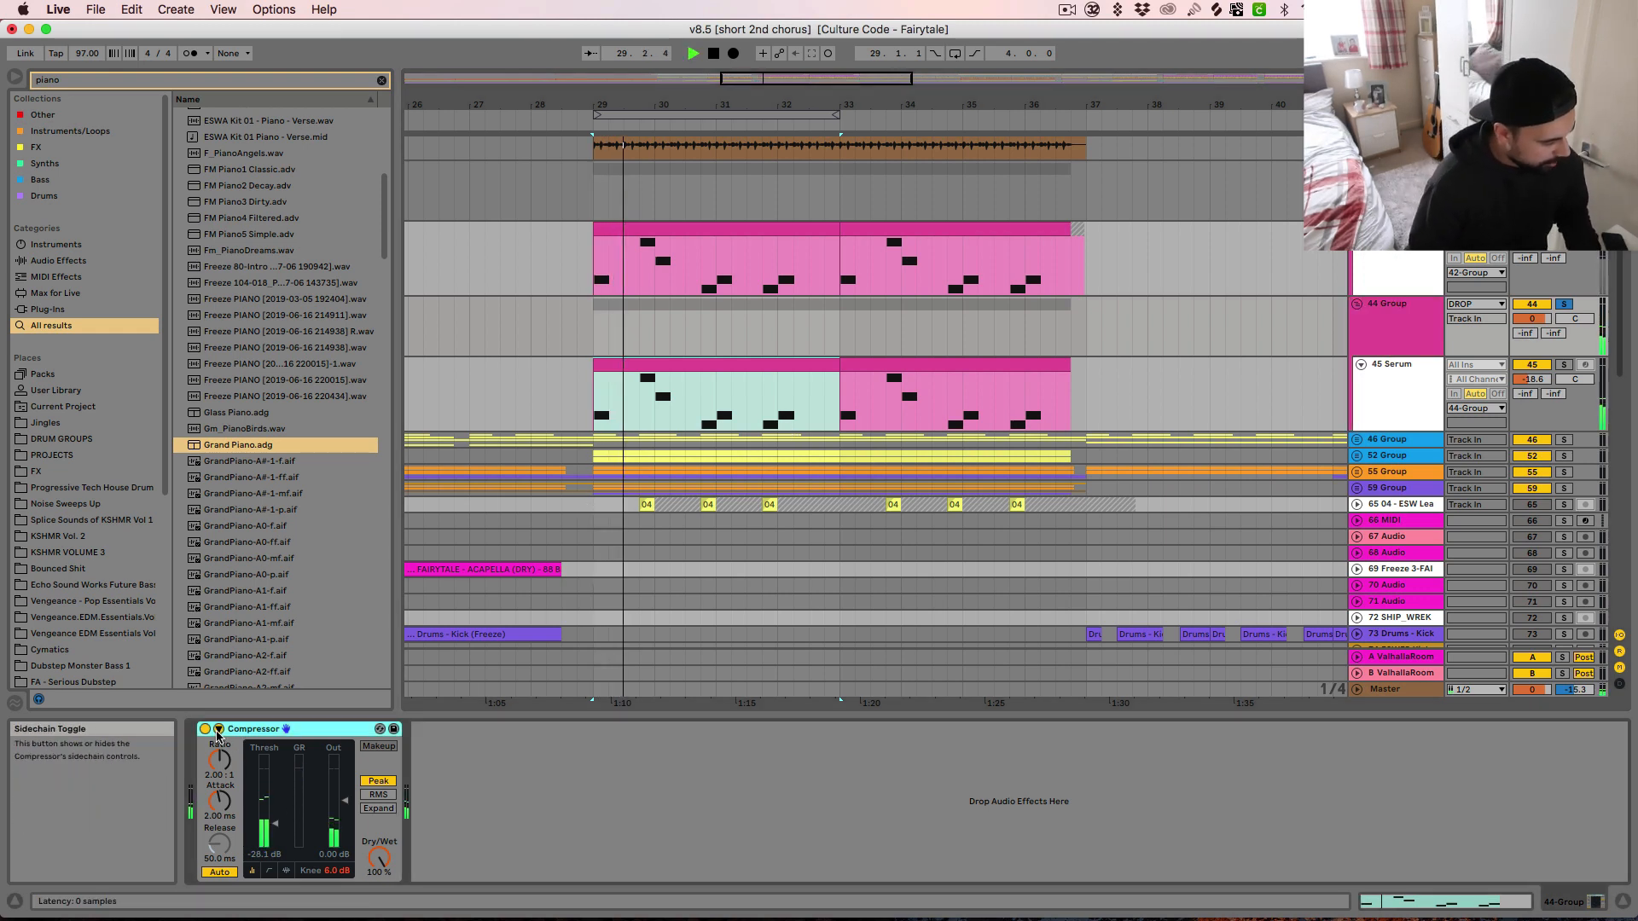
pyautogui.click(218, 729)
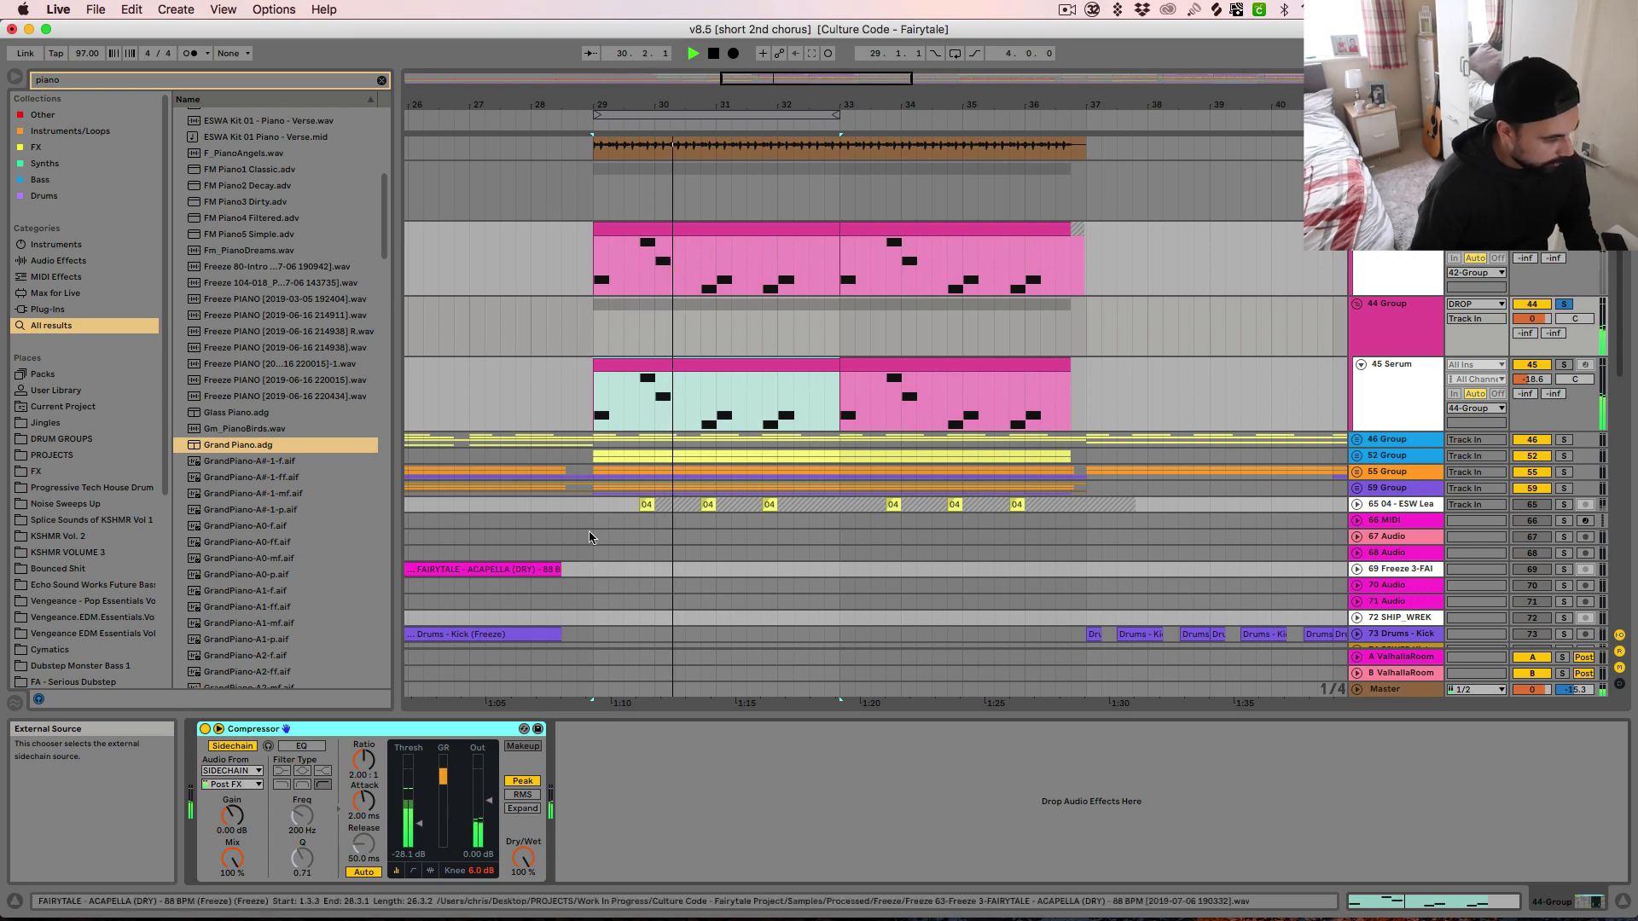
pyautogui.press('space')
# Open the SIDECHAIN track's MIDI clip, audition its C3 note pattern, select the first note, and return to the arrangement
pyautogui.scroll(10, 726, 267)
pyautogui.doubleClick(714, 144)
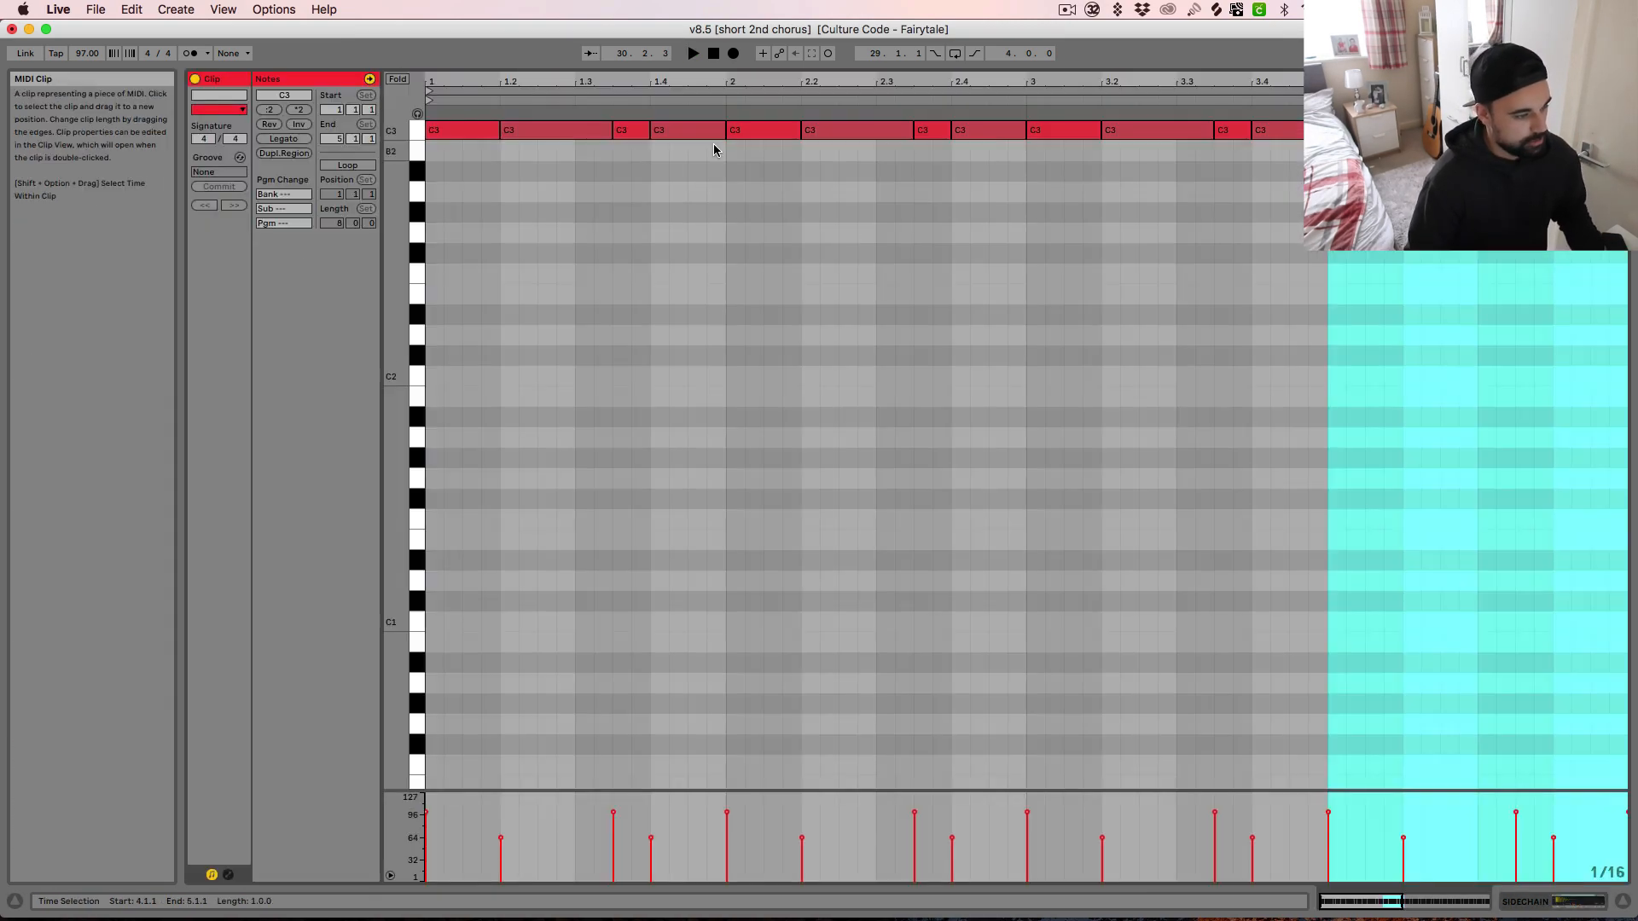
pyautogui.press('space')
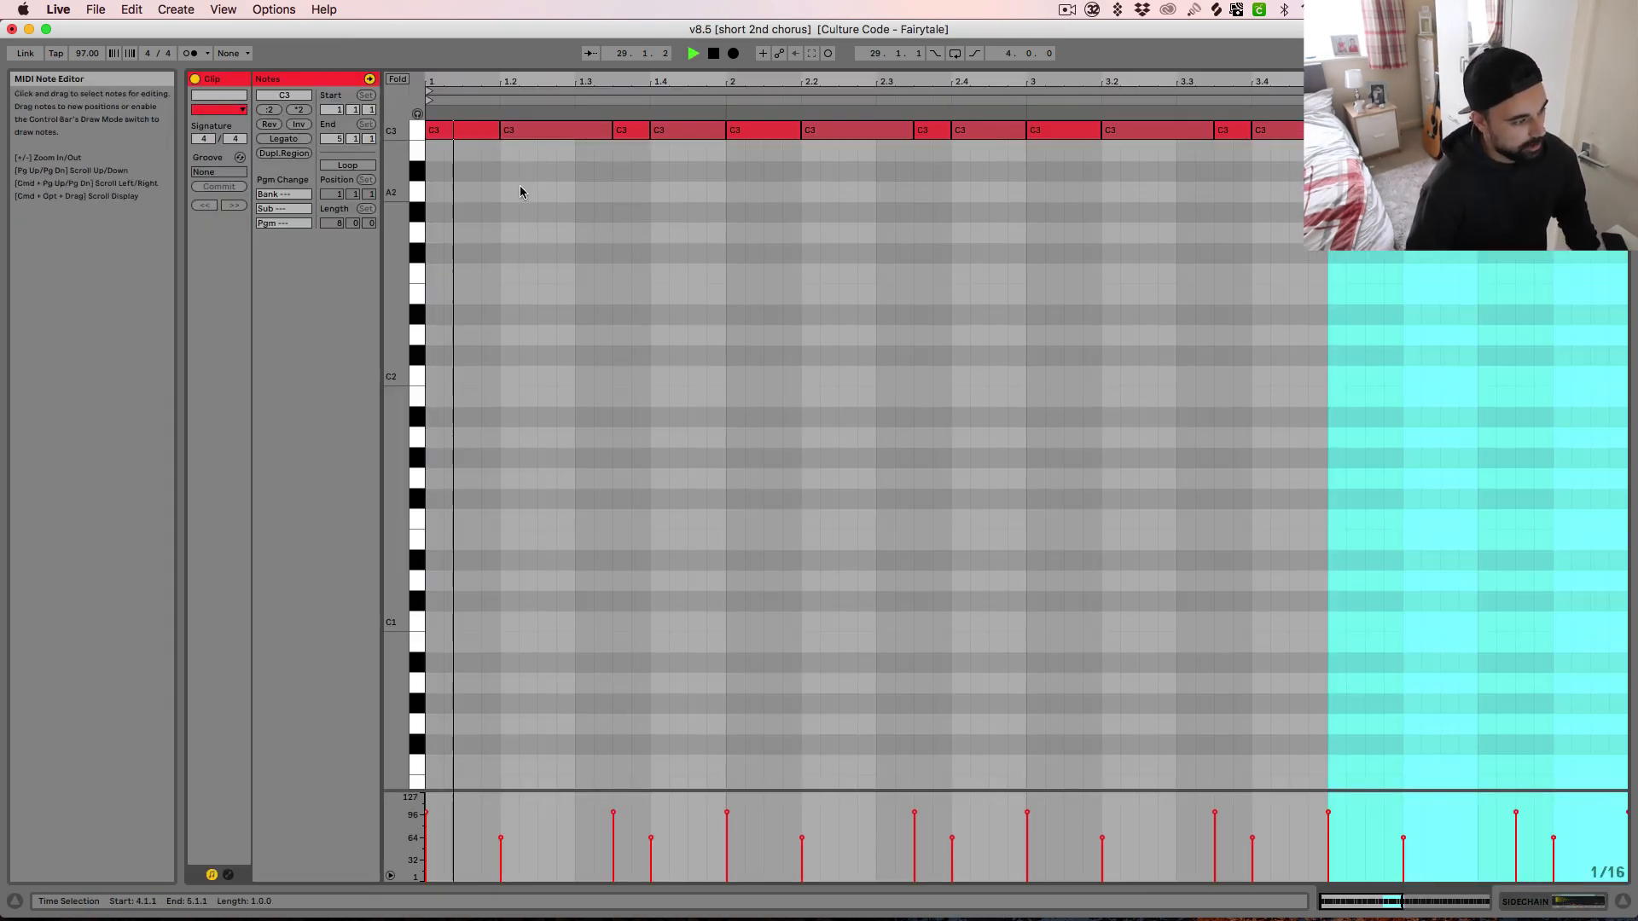
pyautogui.press('space')
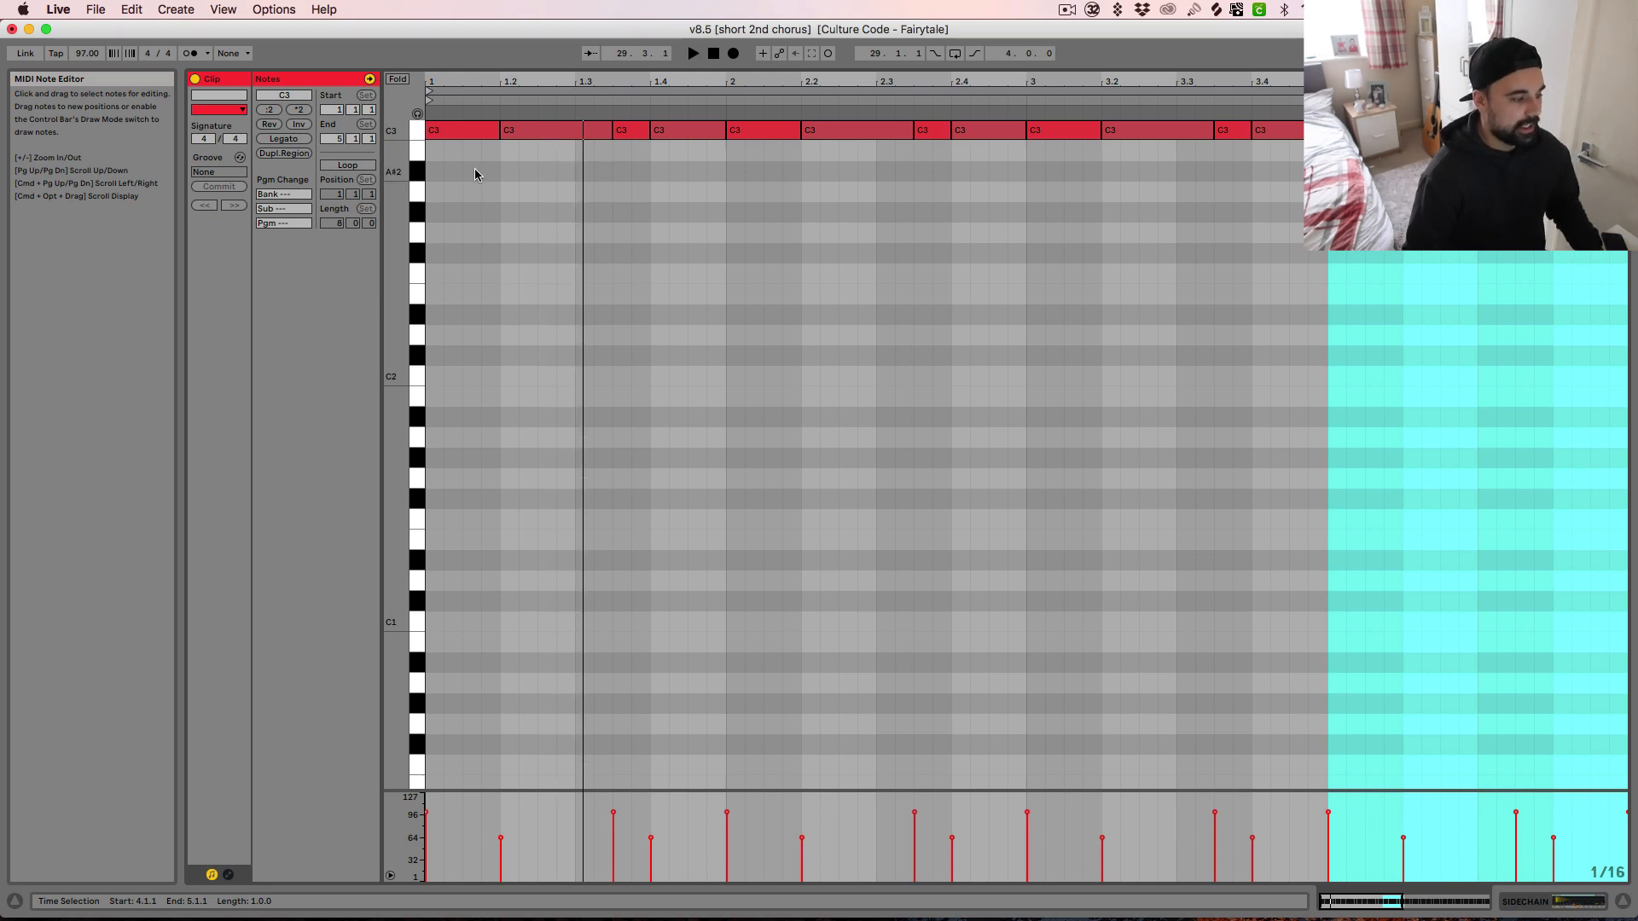
pyautogui.click(475, 131)
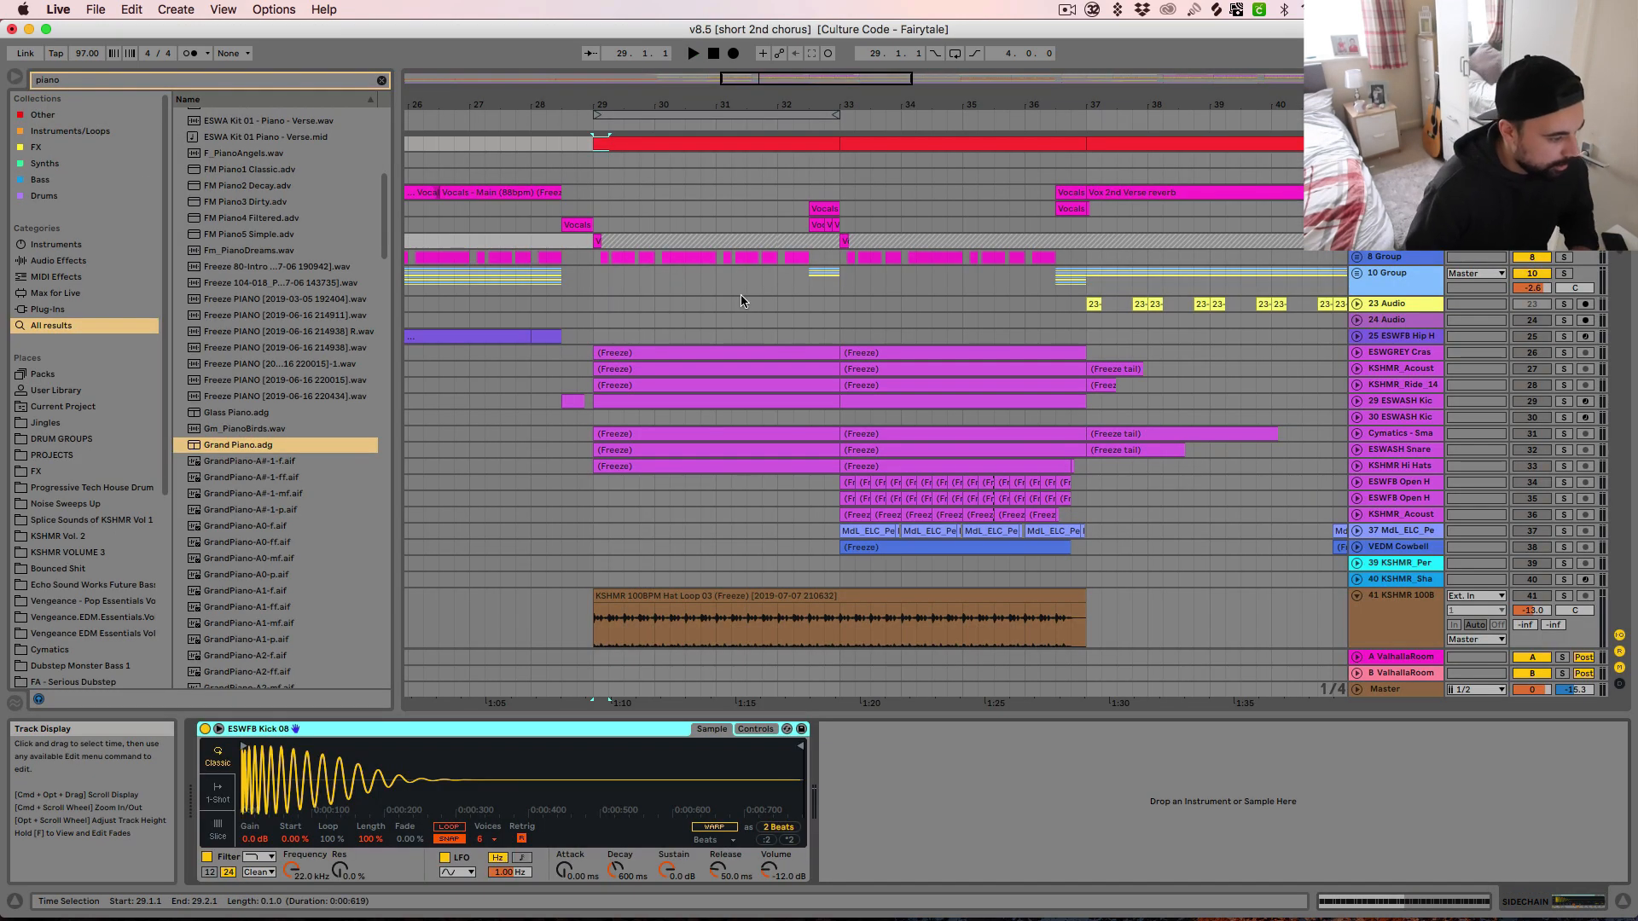
pyautogui.scroll(-10, 768, 384)
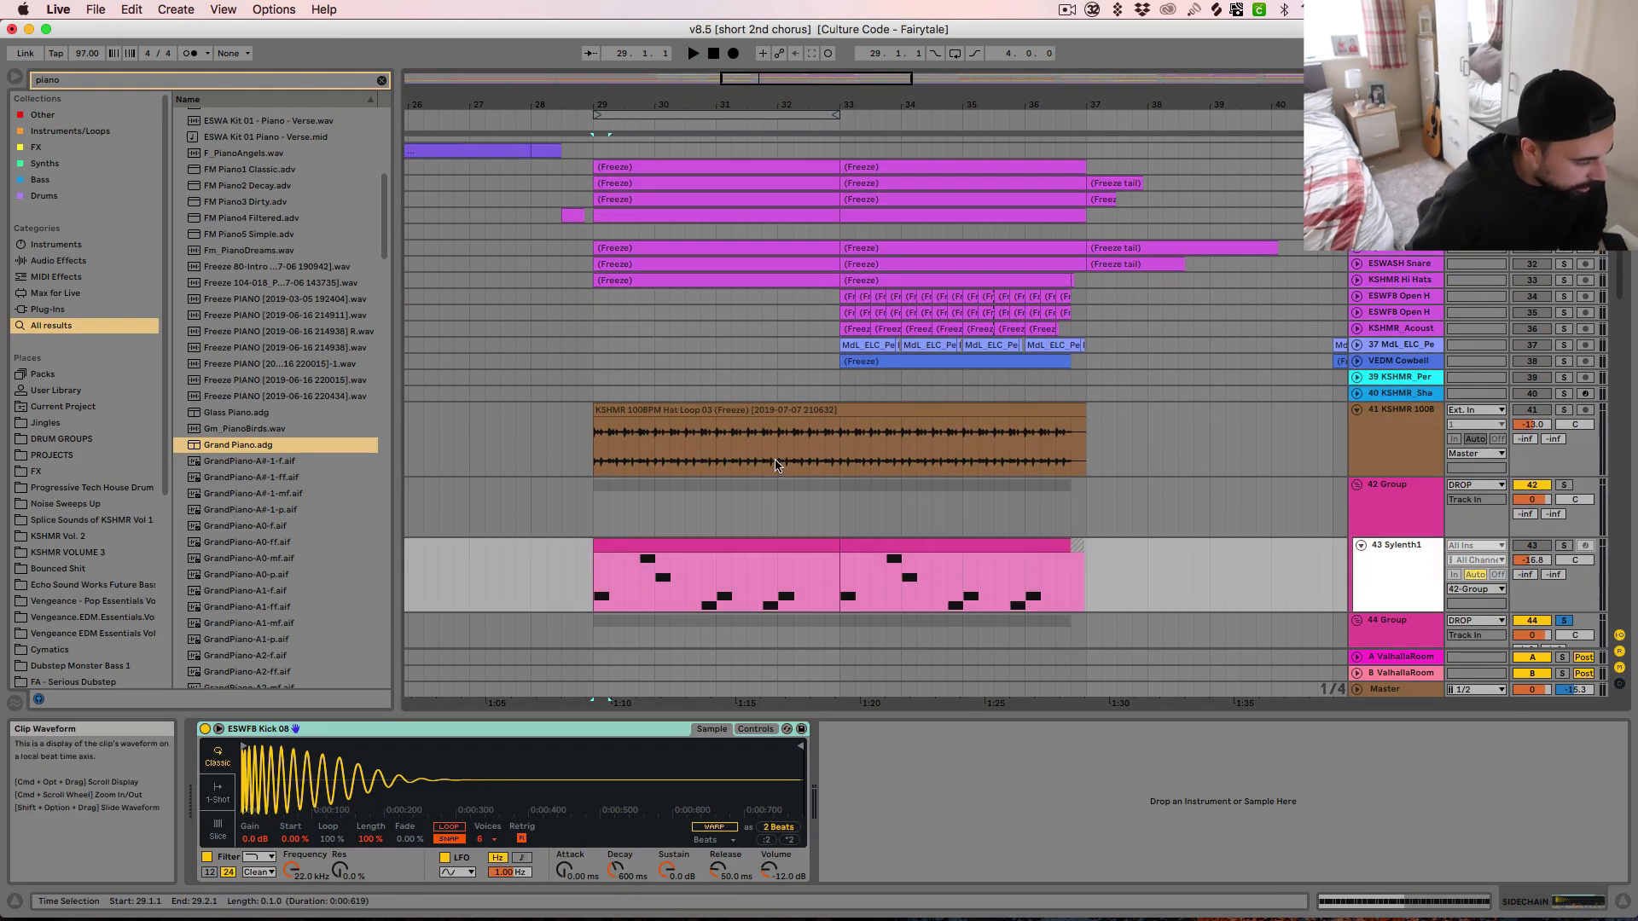
# Unfold the 46 Group, solo it in place of the 44 Group, and audition it from bar 29
pyautogui.scroll(-3, 776, 460)
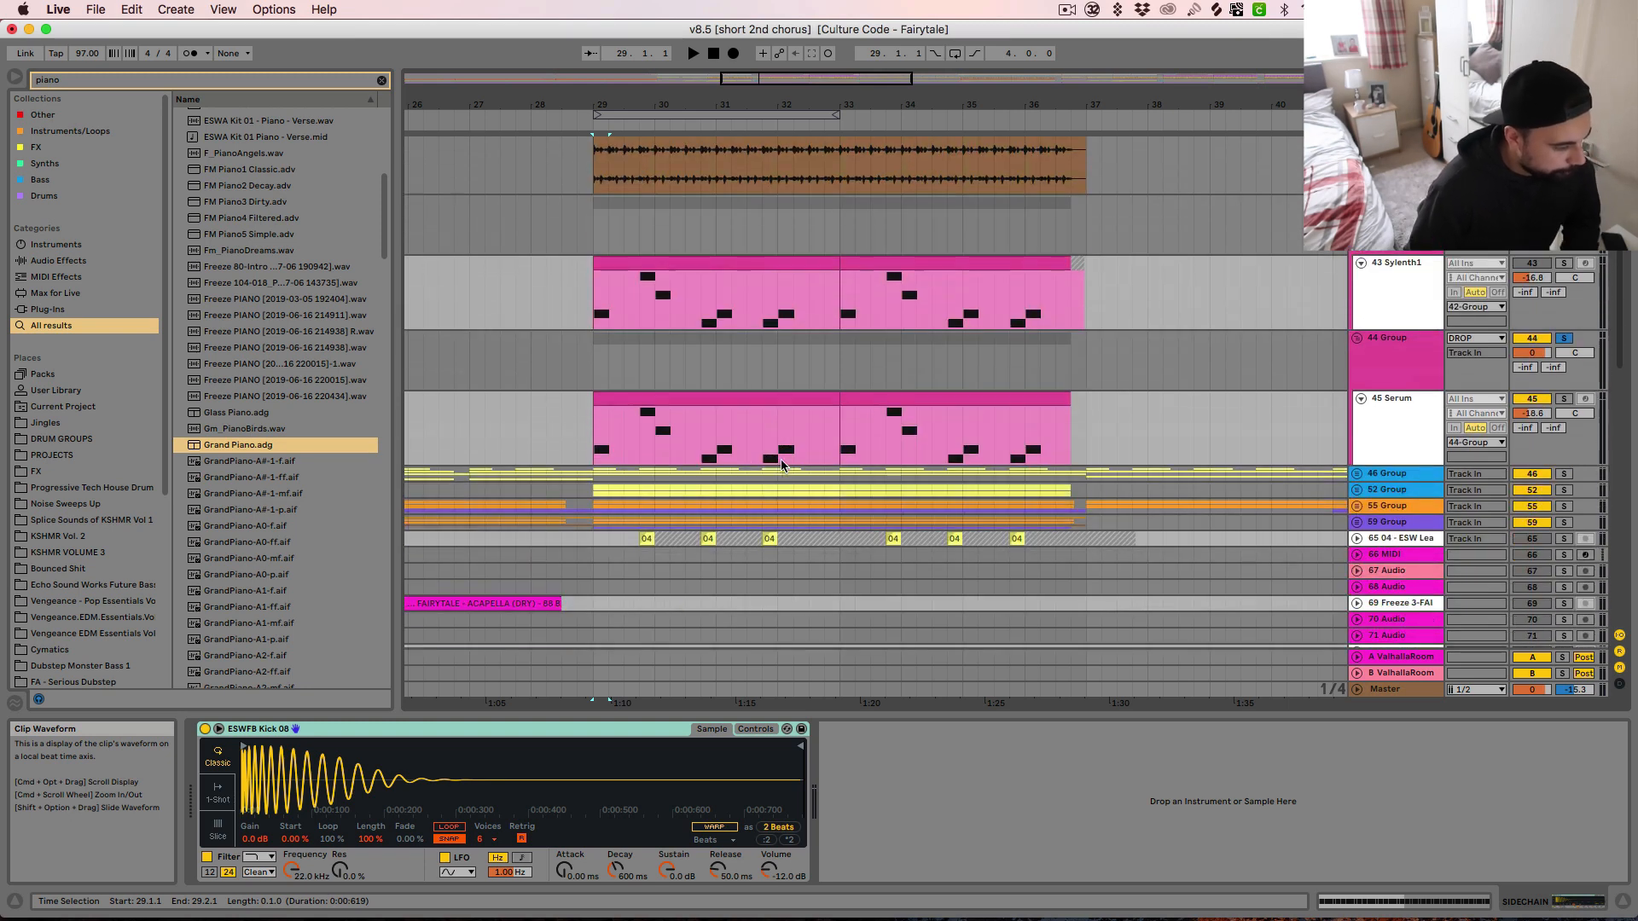
pyautogui.click(1364, 475)
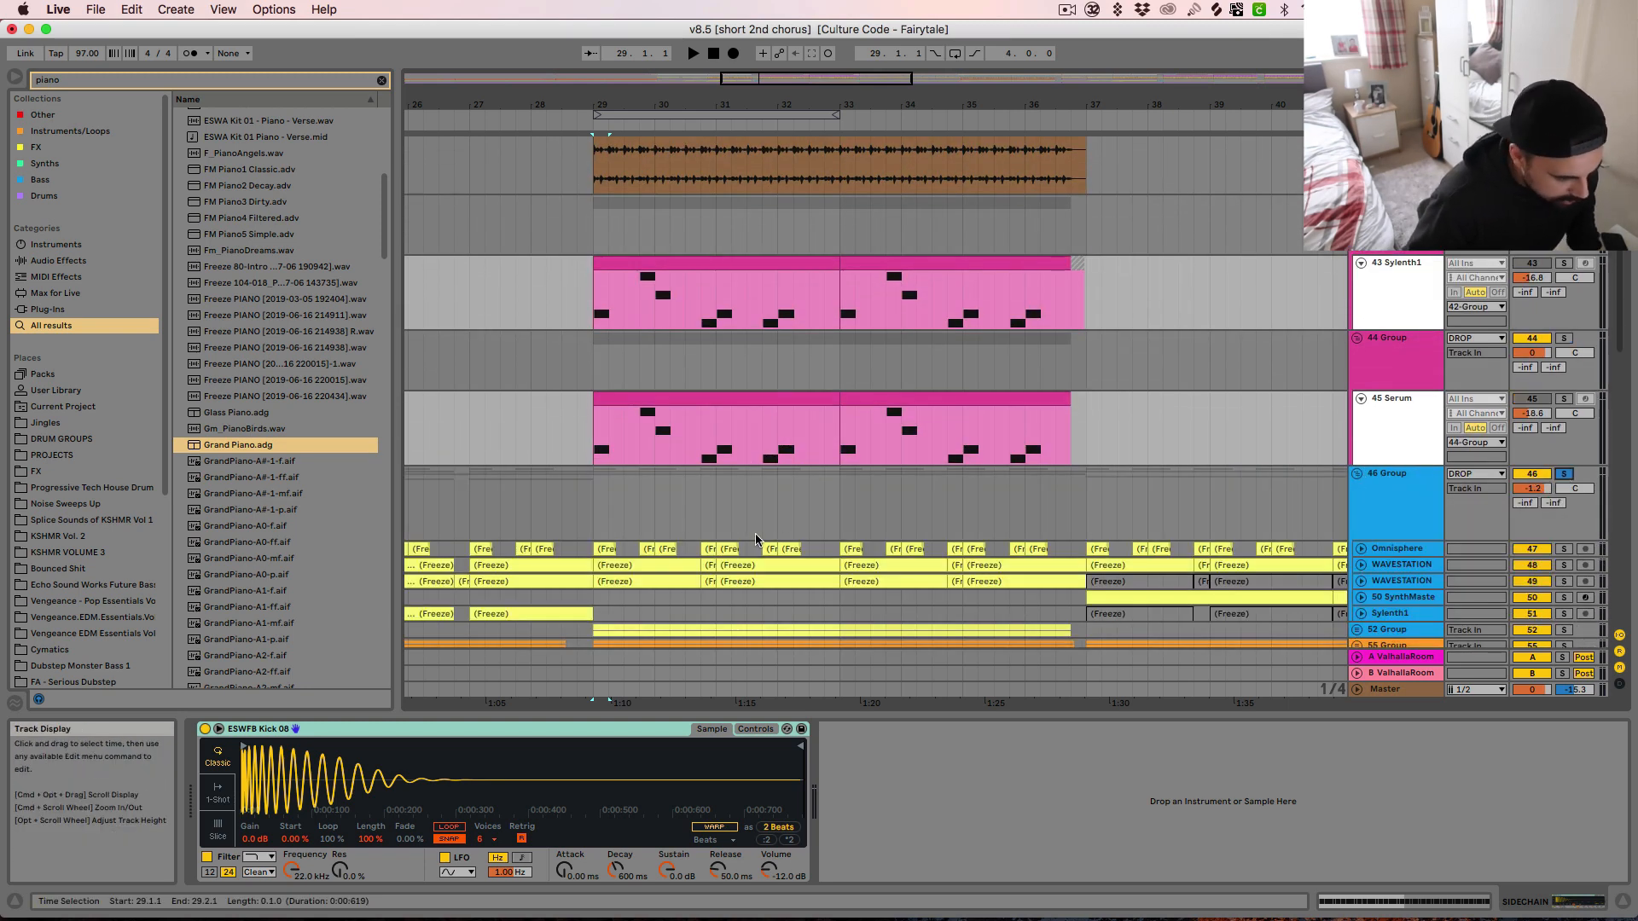
pyautogui.click(597, 505)
pyautogui.press('space')
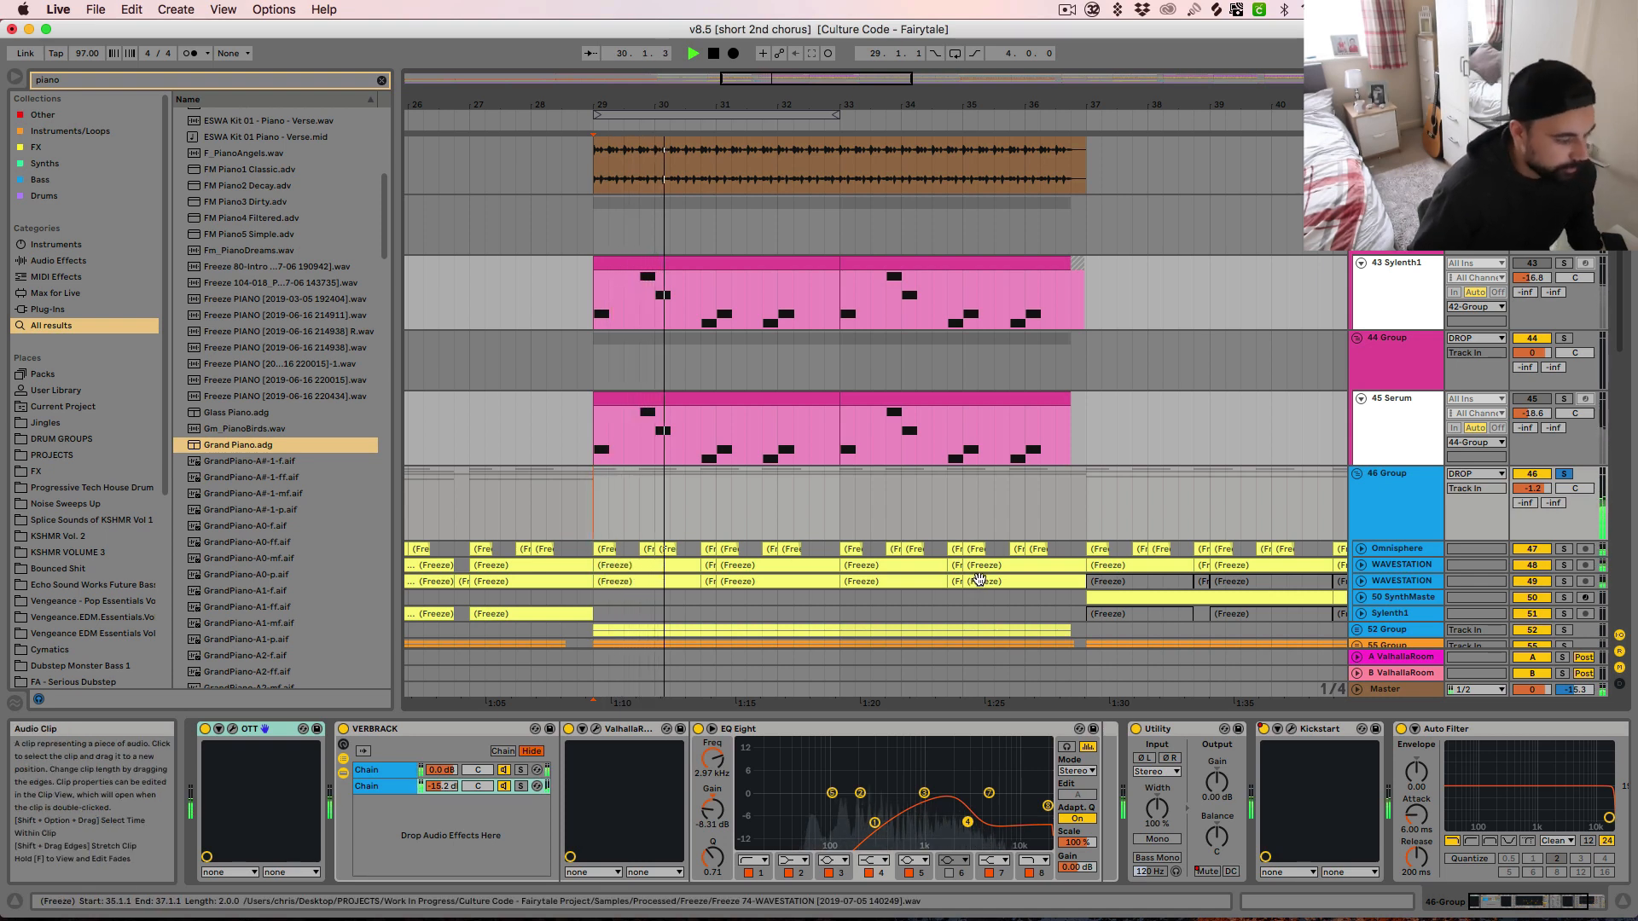
pyautogui.press('space')
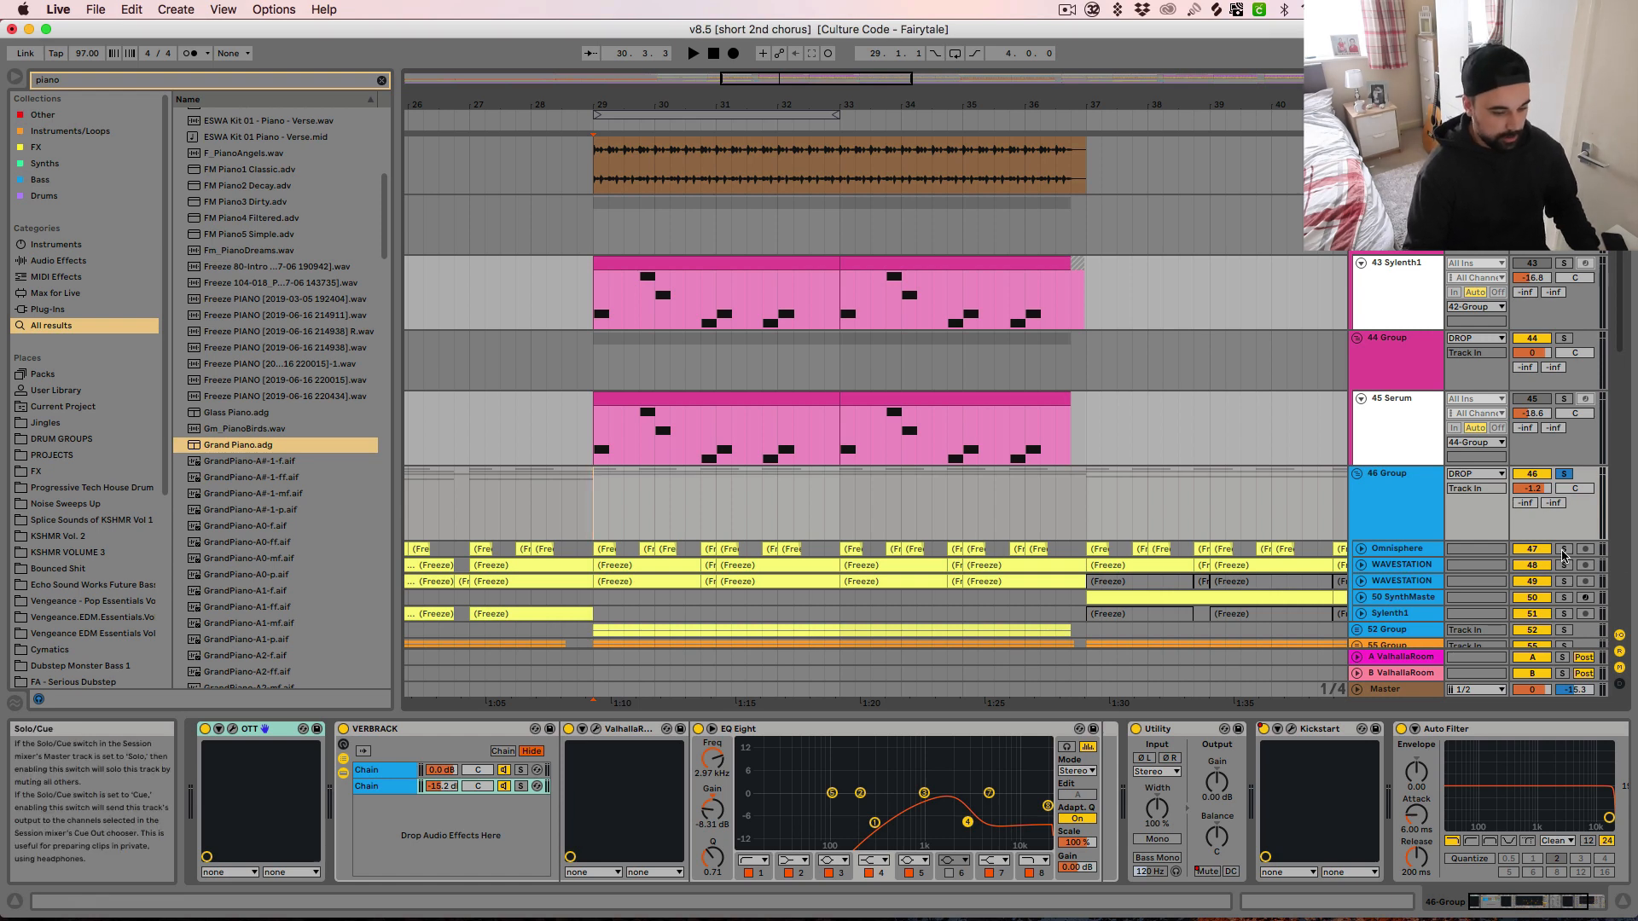
# Solo and unfold the Omnisphere track 47 and audition it from bar 29
pyautogui.click(1396, 548)
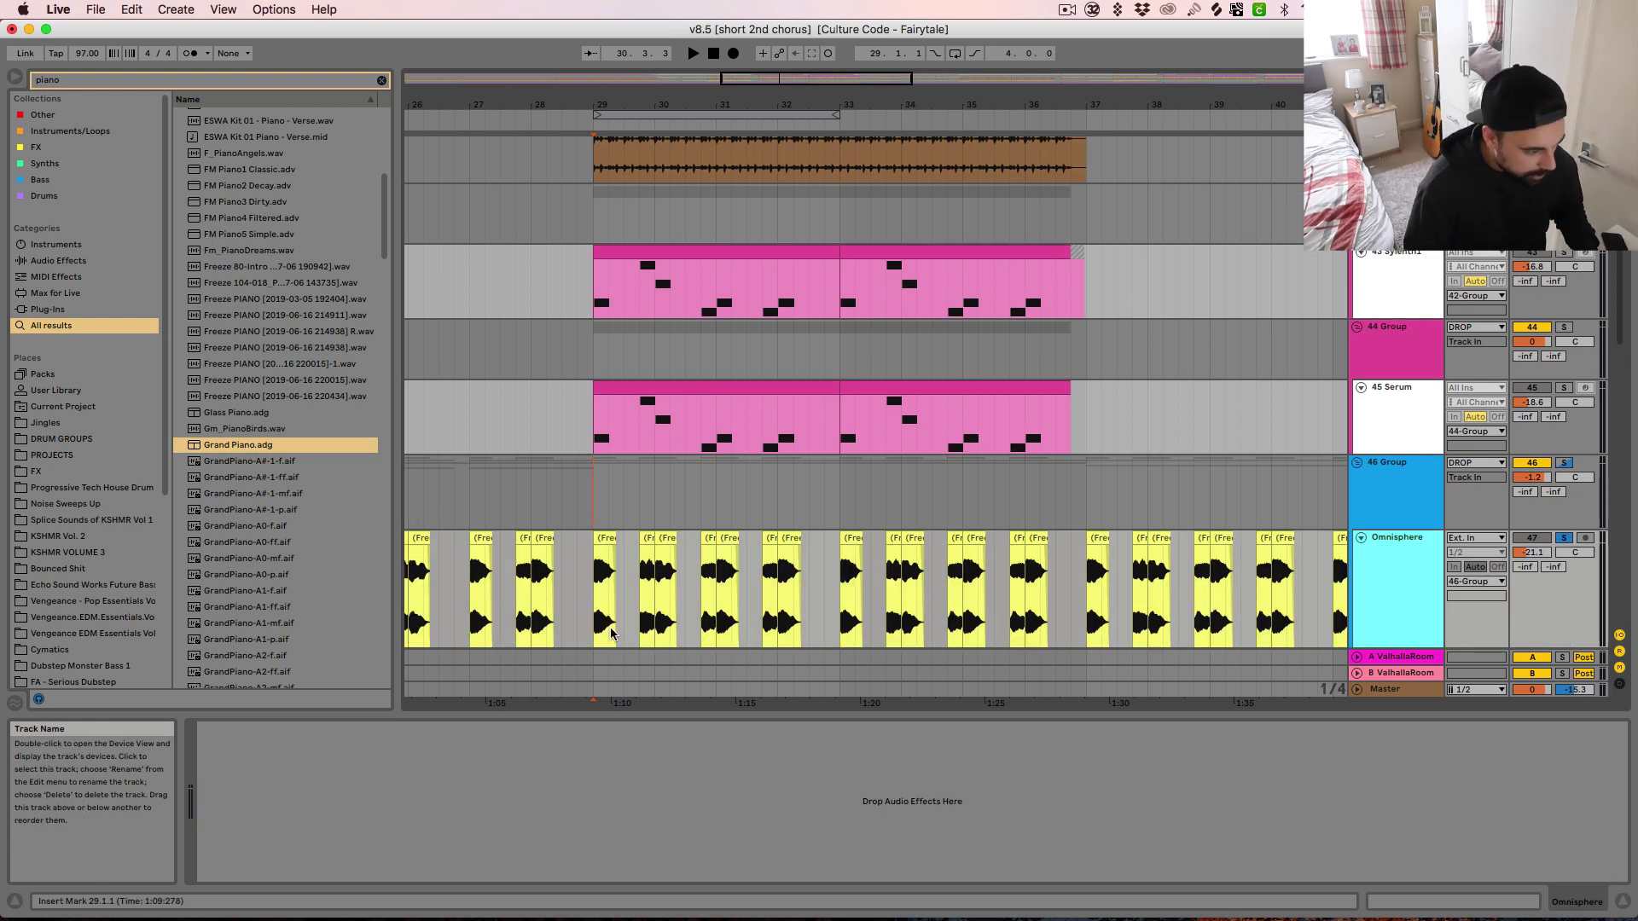
pyautogui.click(581, 596)
pyautogui.click(595, 604)
pyautogui.scroll(-5, 703, 600)
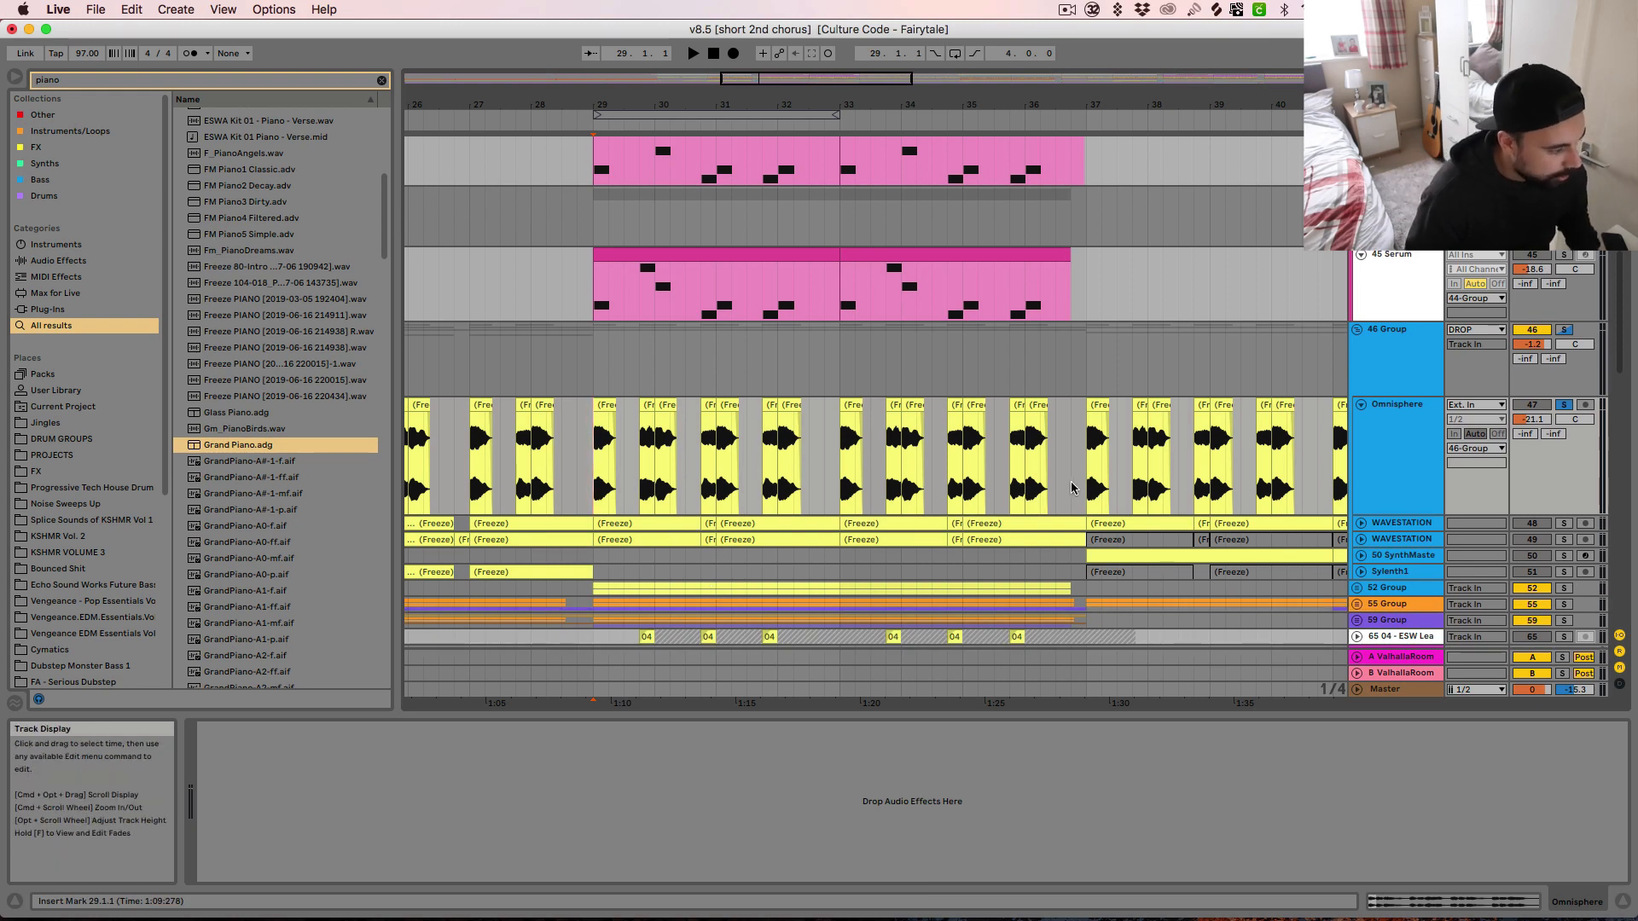
pyautogui.press('space')
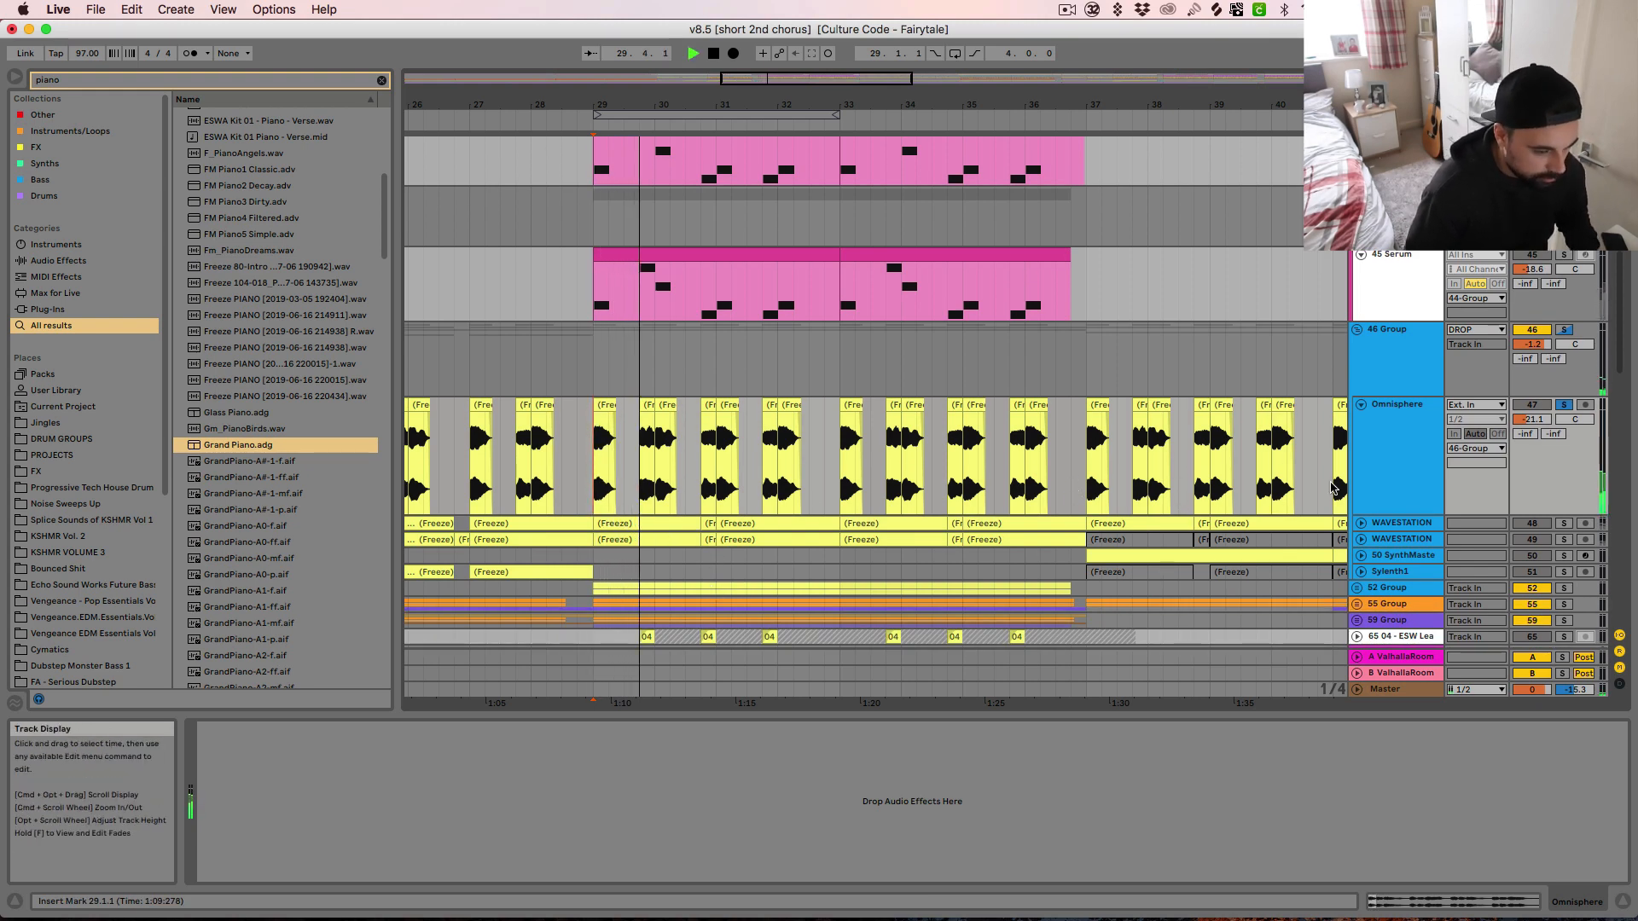
pyautogui.press('space')
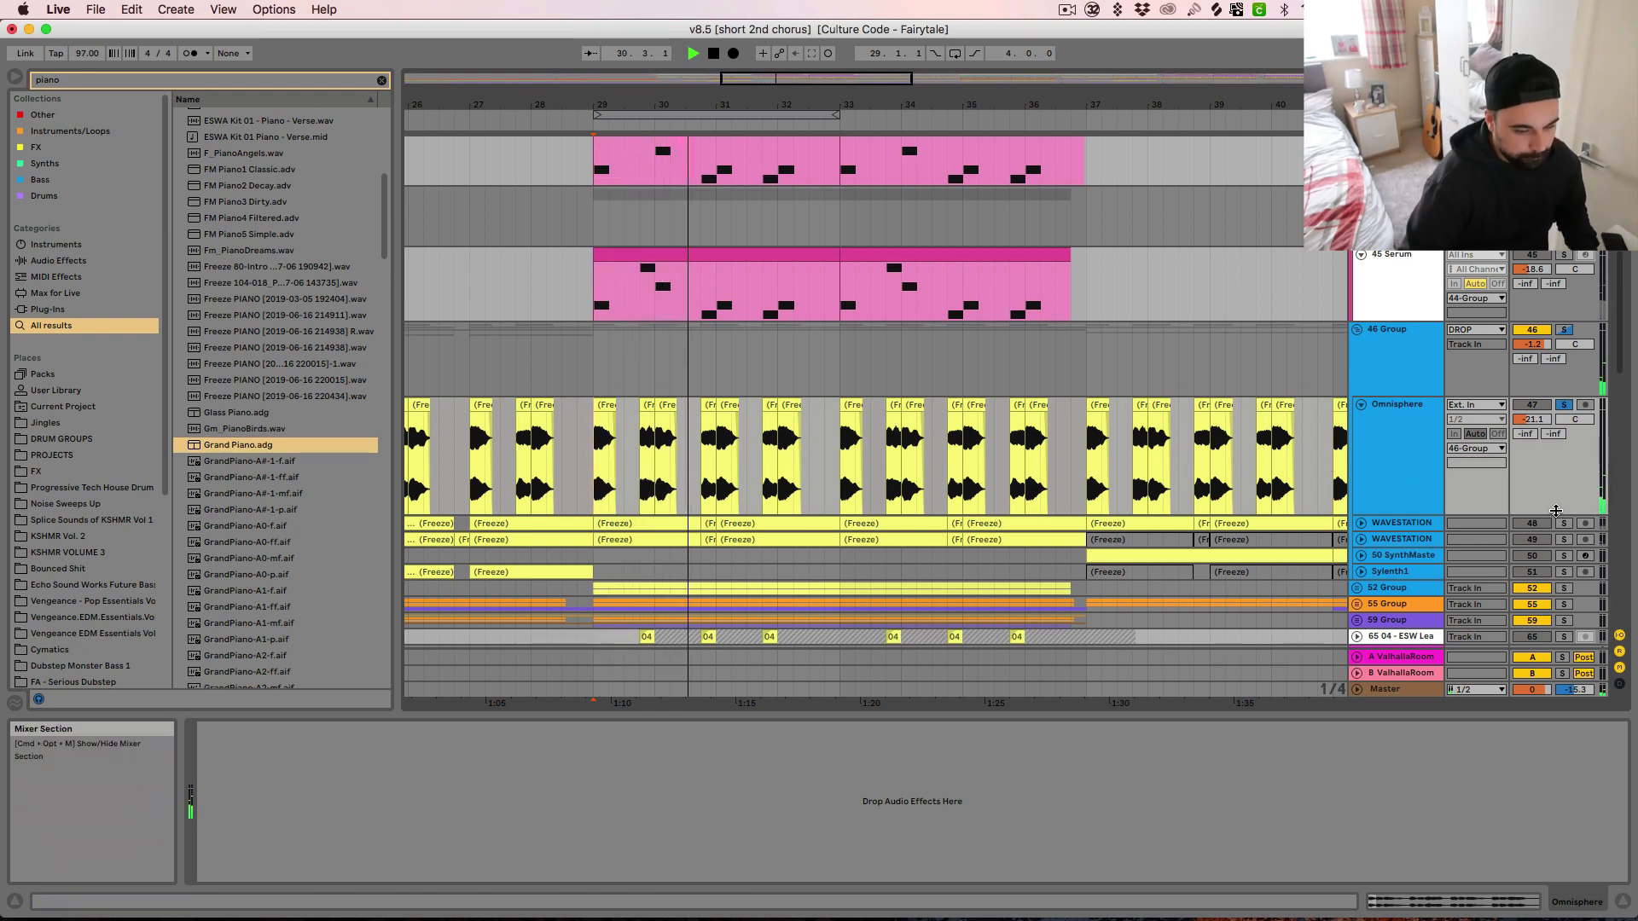
pyautogui.press('space')
# Solo and unfold the WAVESTATION track 48, and audition its clip from bar 29
pyautogui.click(1564, 523)
pyautogui.click(1362, 523)
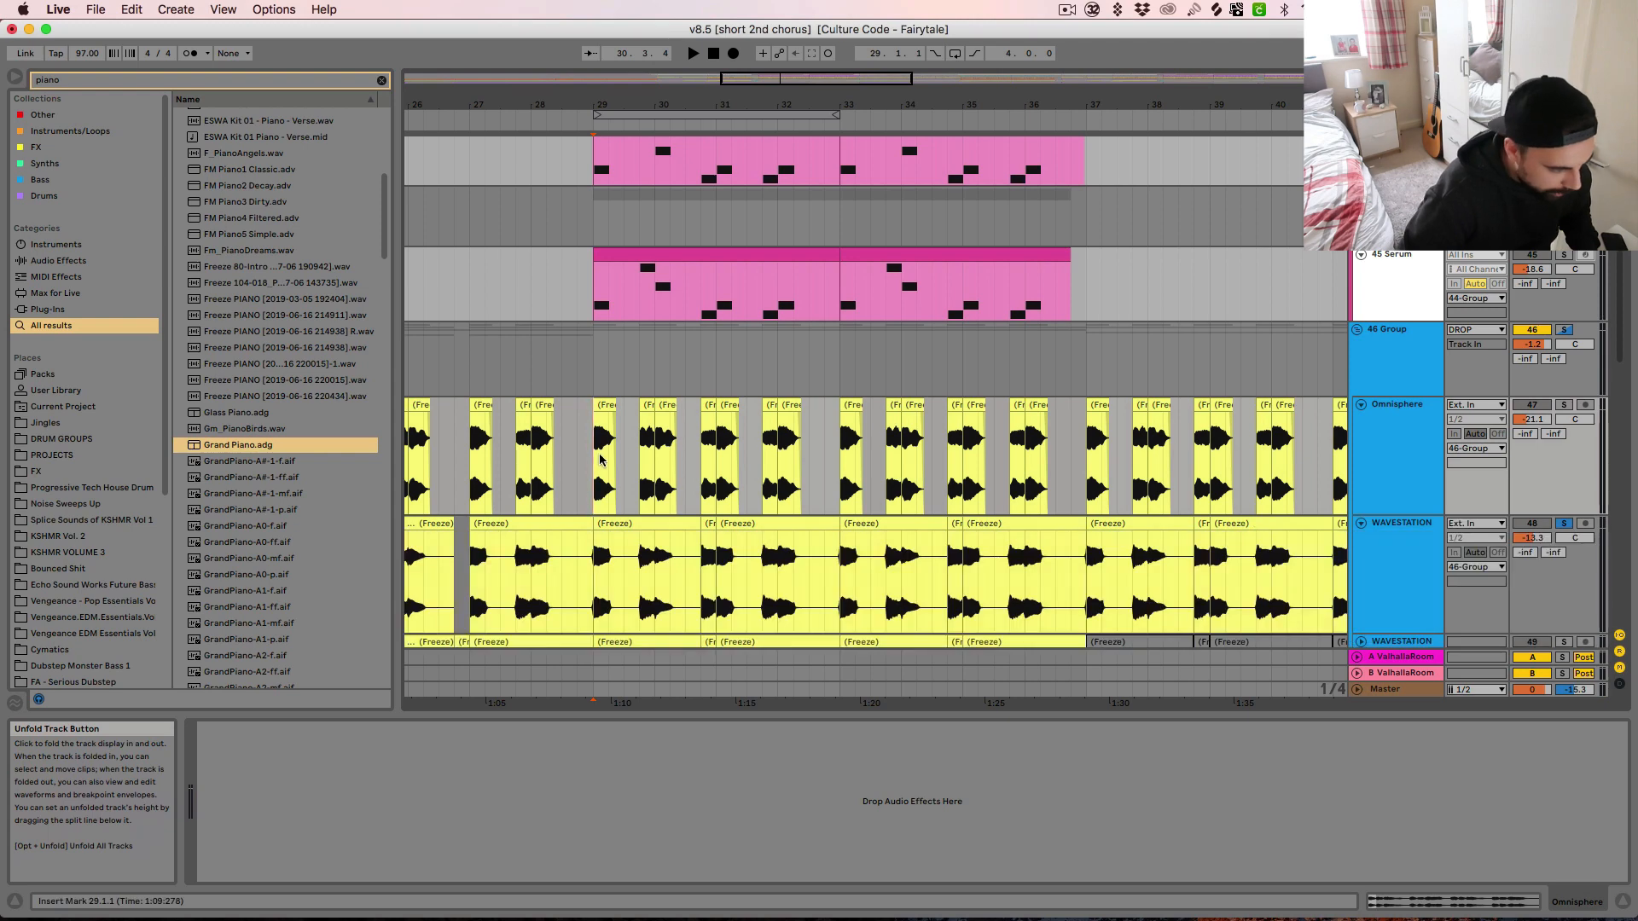
pyautogui.click(628, 523)
pyautogui.press('space')
pyautogui.scroll(-3, 627, 529)
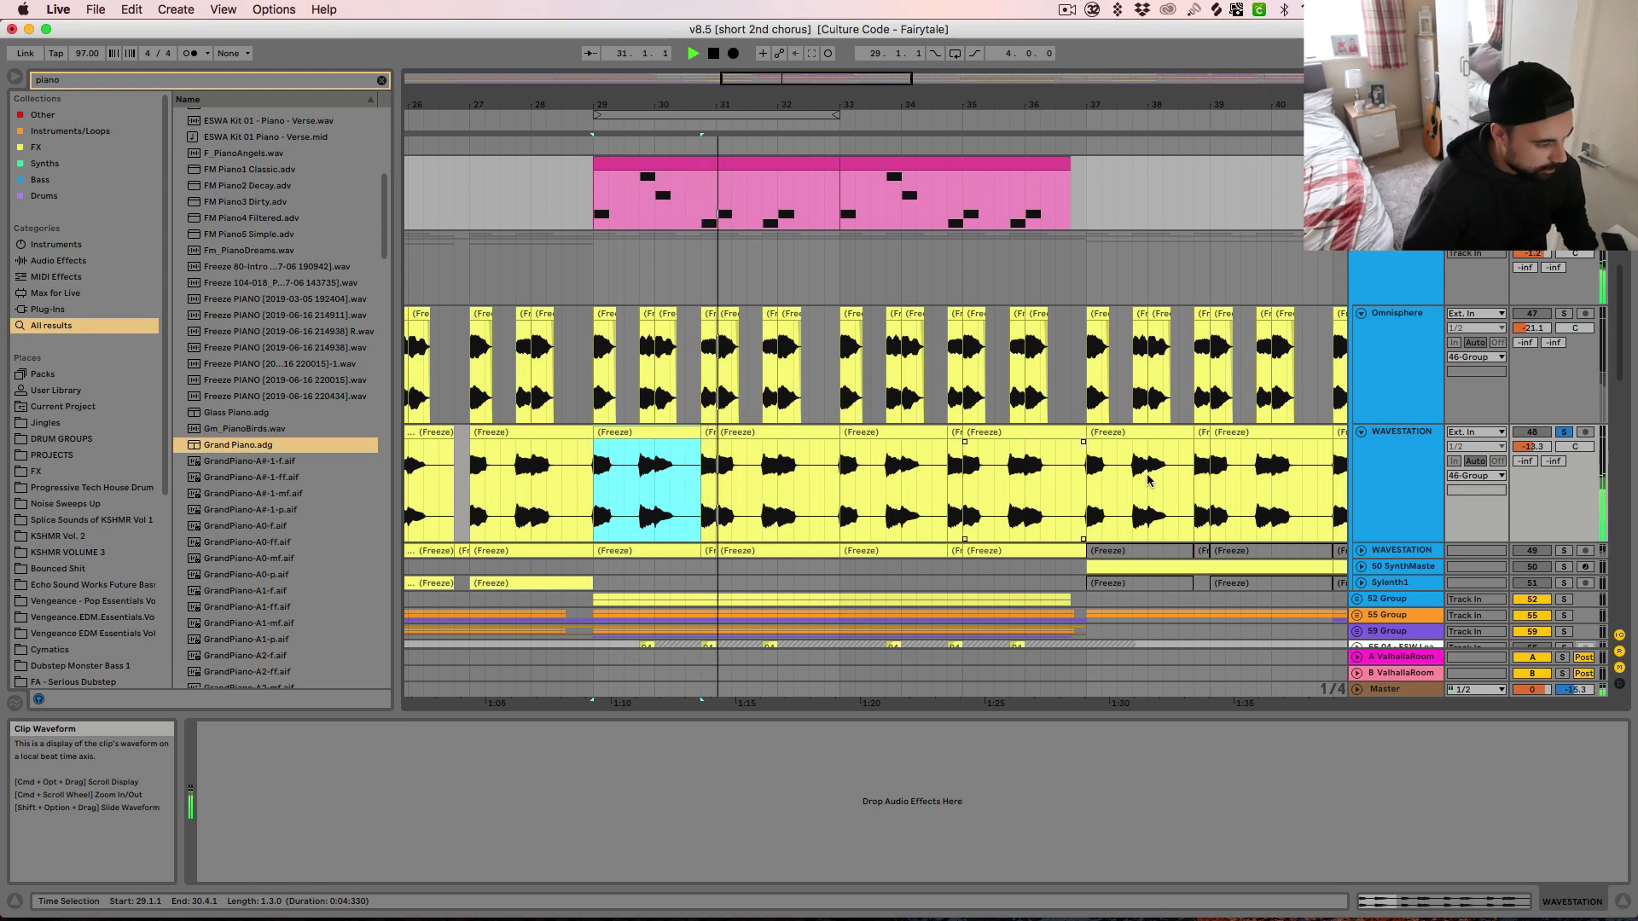
pyautogui.press('space')
# Solo the WAVESTATION track 49, unfold it, select its clip at bar 29, and audition the layer
pyautogui.click(1564, 552)
pyautogui.press('space')
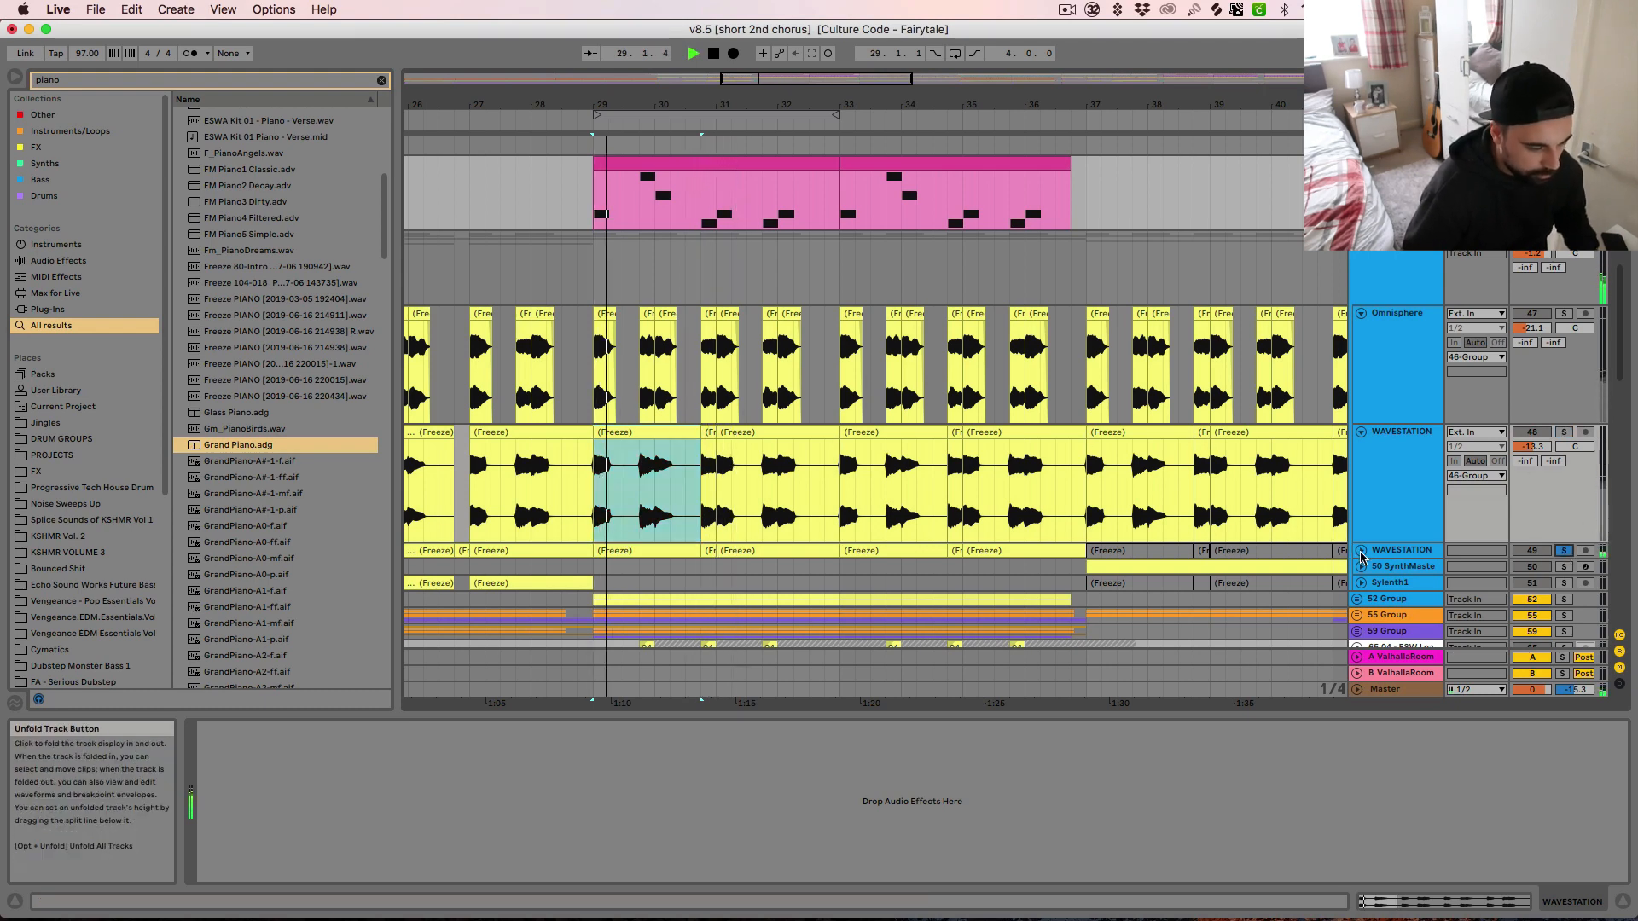
pyautogui.click(1361, 551)
pyautogui.click(654, 546)
pyautogui.scroll(-2, 654, 546)
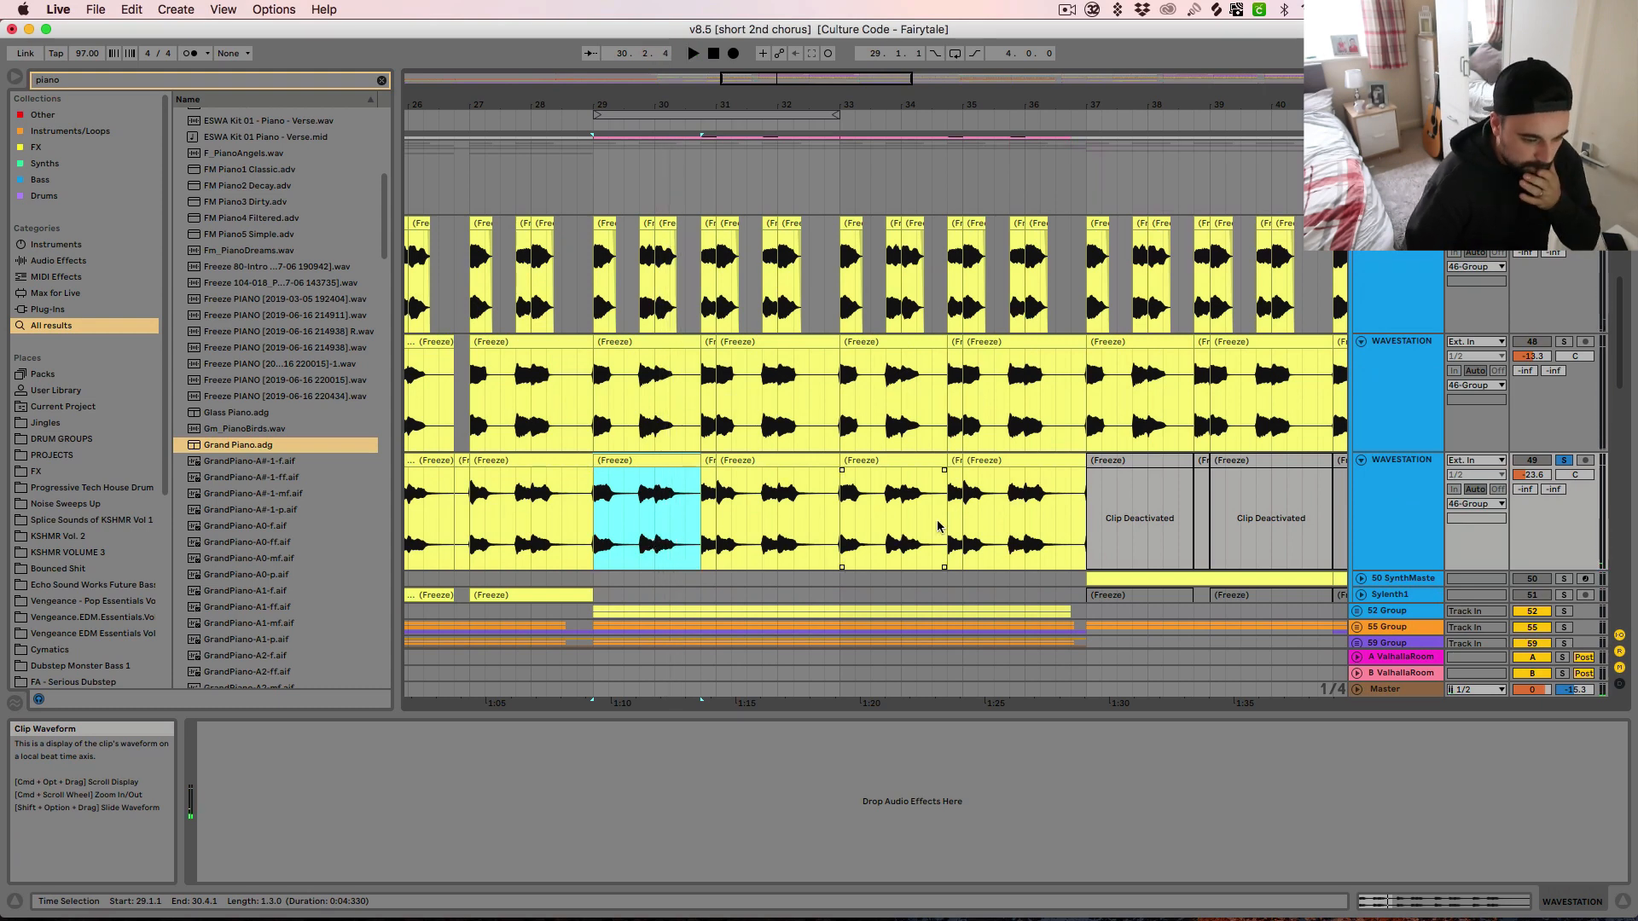
# Solo the 42, 44 and 46 Groups together and audition the combined basses and chords from bar 29
pyautogui.scroll(-3, 1279, 577)
pyautogui.press('space')
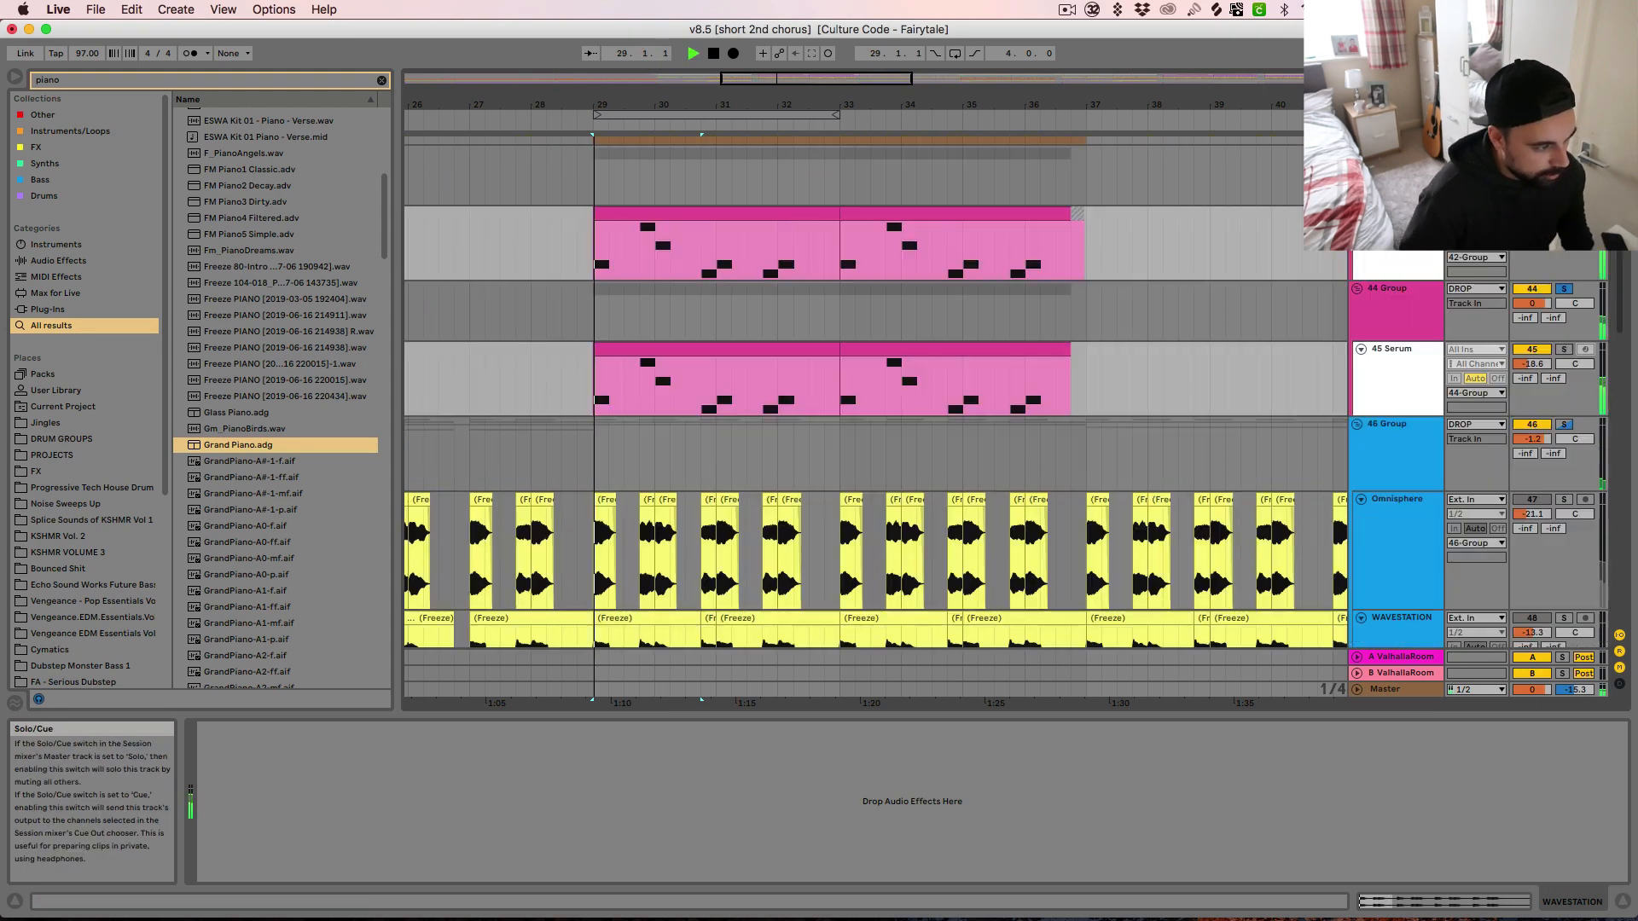
pyautogui.scroll(3, 1247, 388)
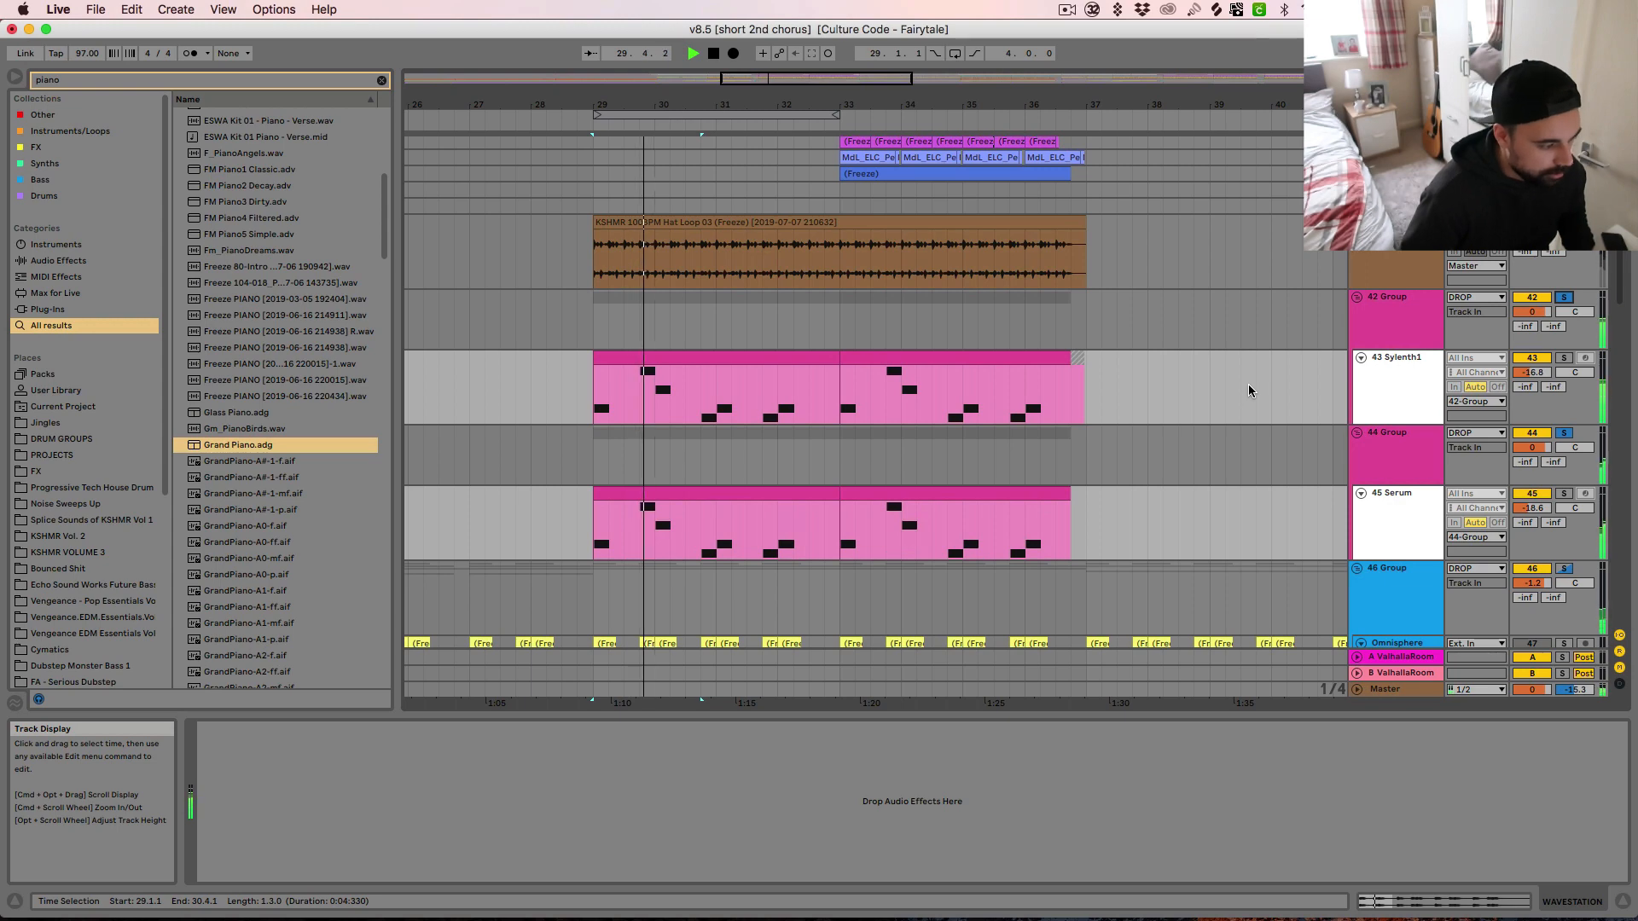
pyautogui.press('space')
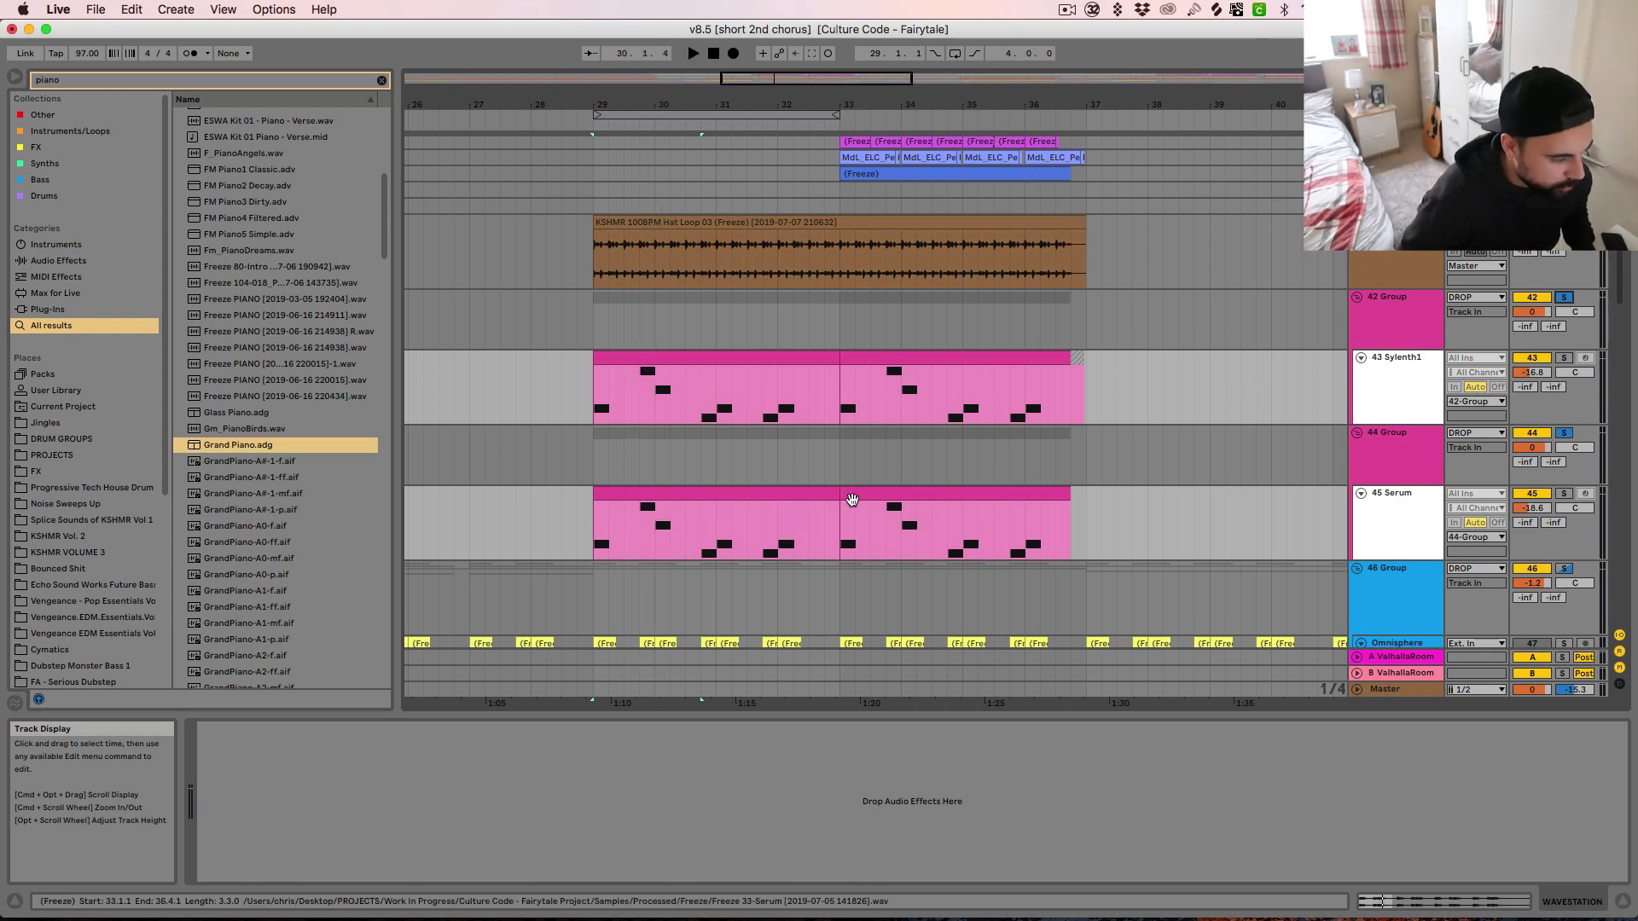
pyautogui.press('space')
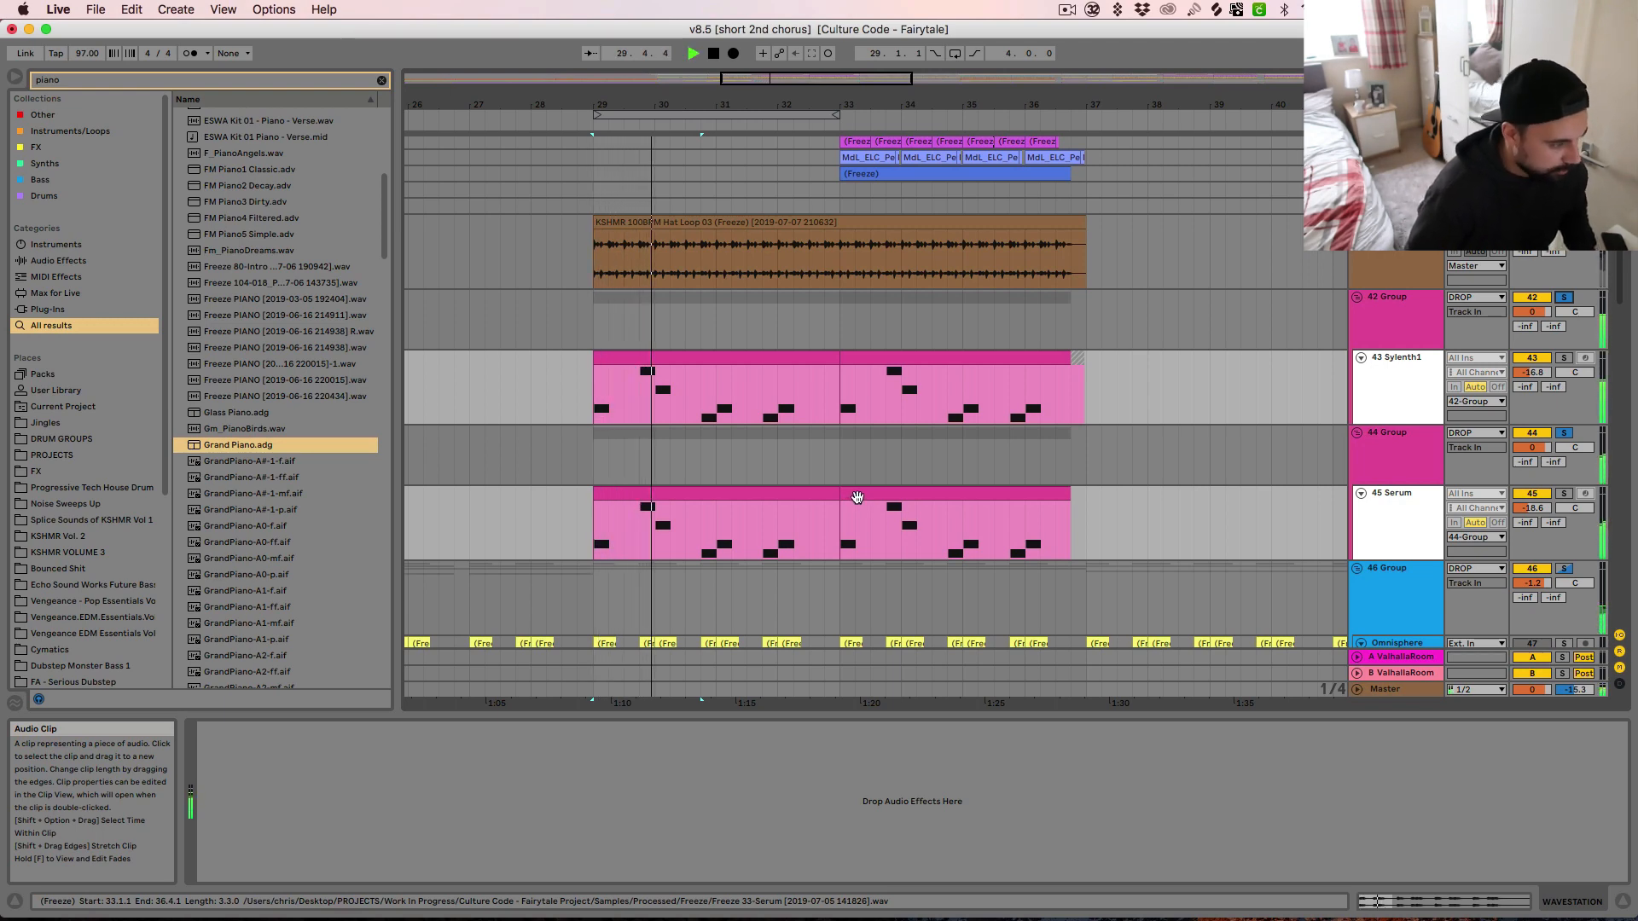
# Solo and unfold the 52 Group, unfold its Serum track 53, and audition the chord clip from bar 29
pyautogui.scroll(-10, 859, 501)
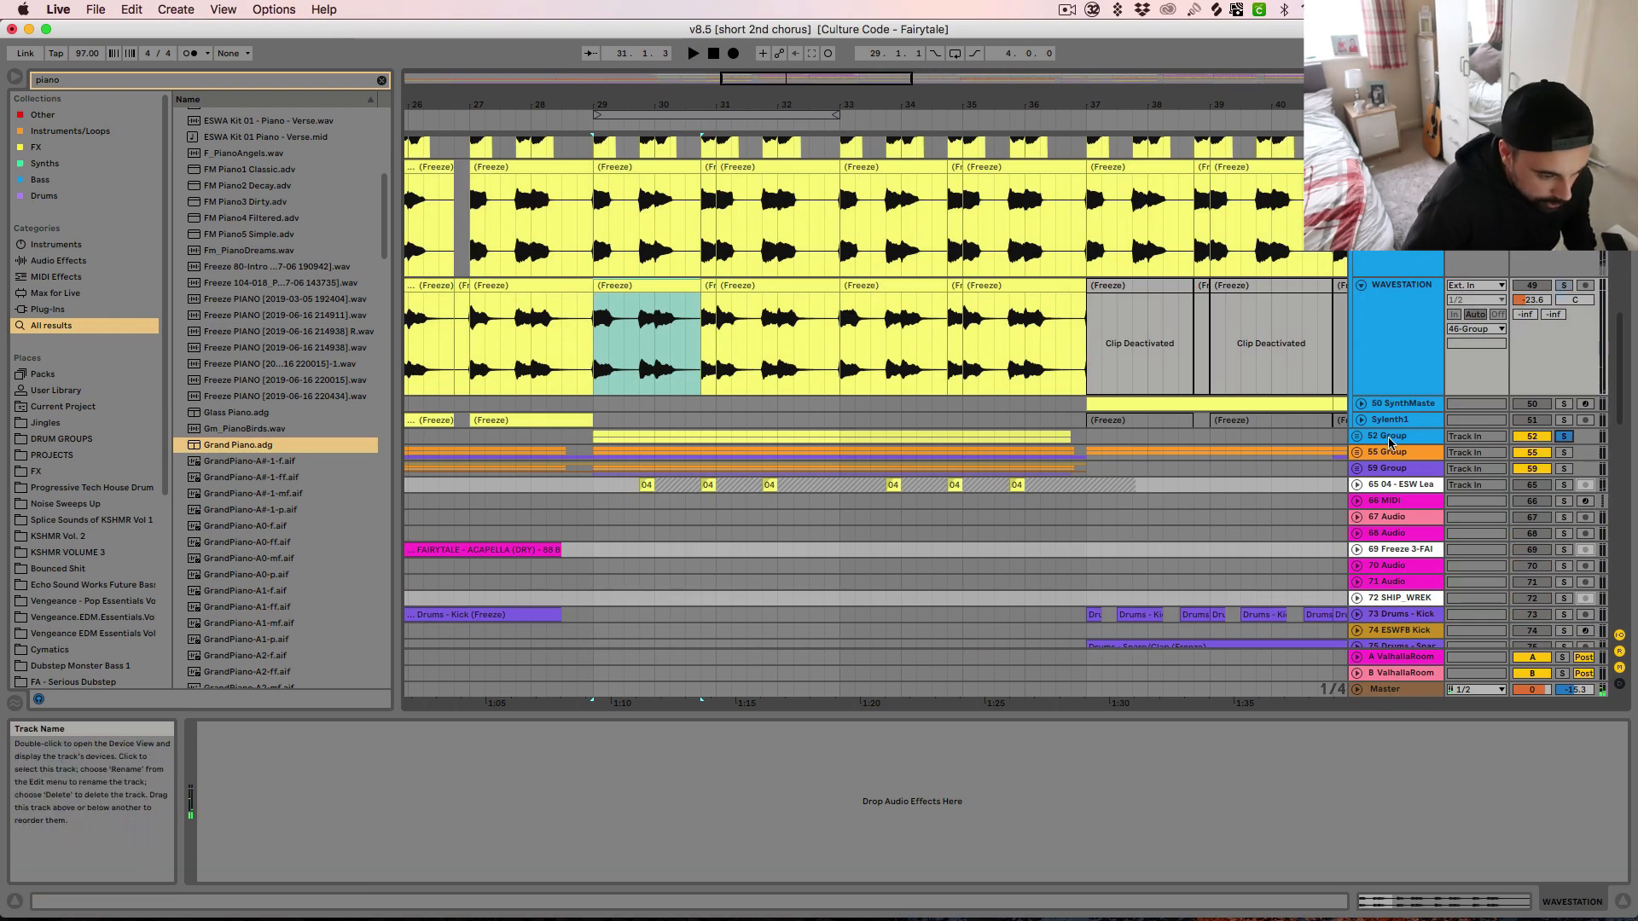
pyautogui.click(1360, 436)
pyautogui.click(680, 510)
pyautogui.press('space')
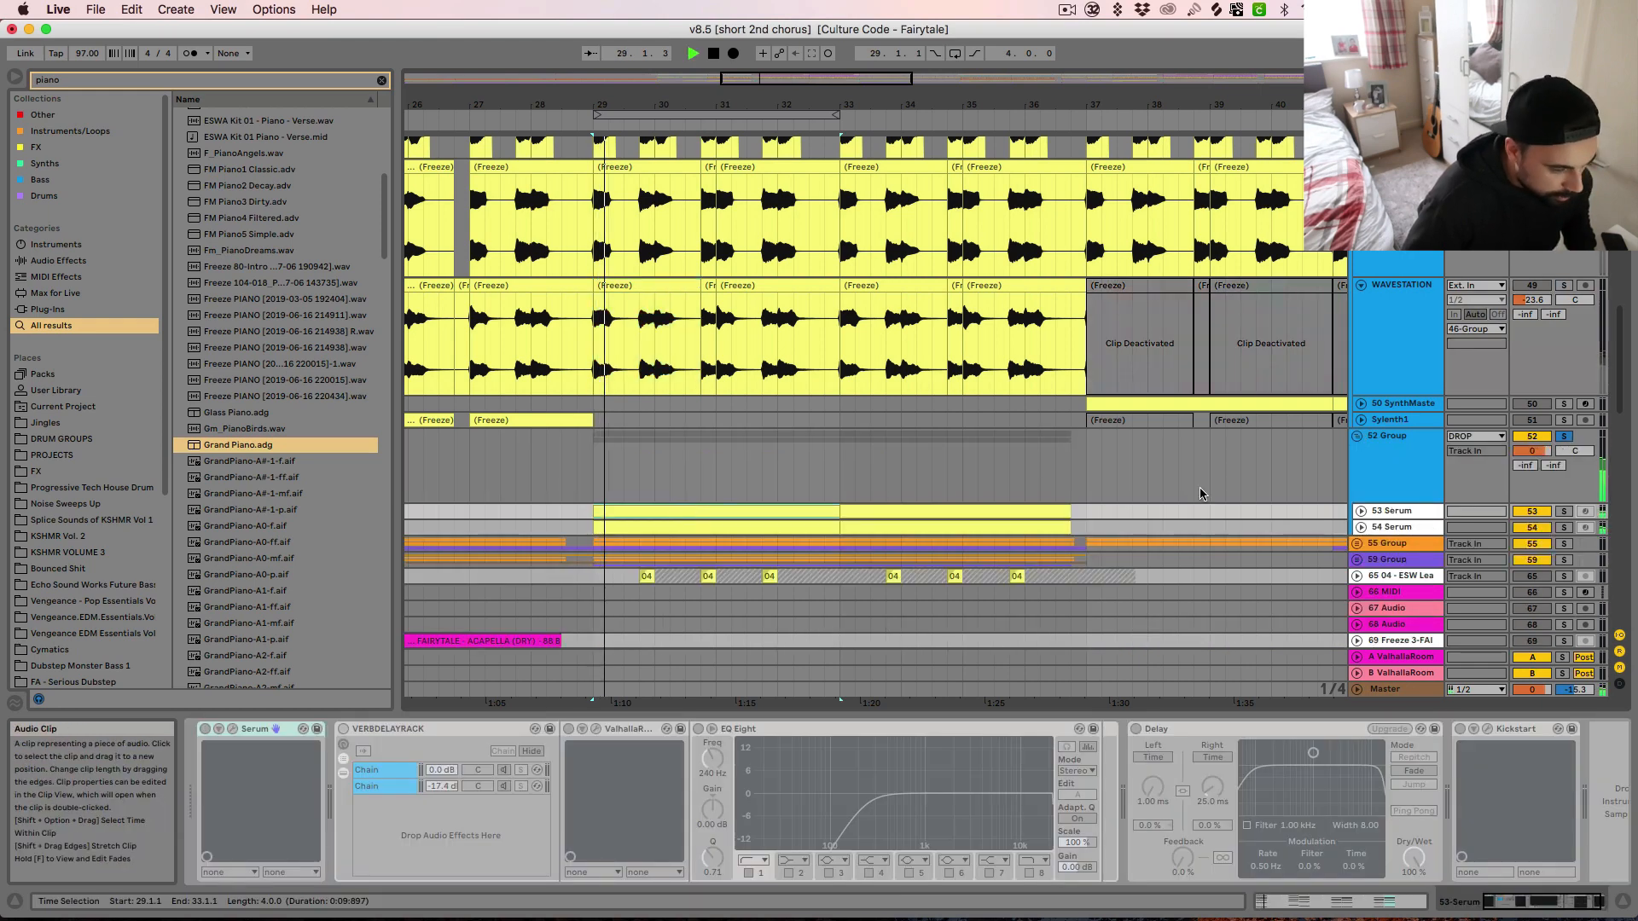
pyautogui.click(1361, 512)
pyautogui.press('space')
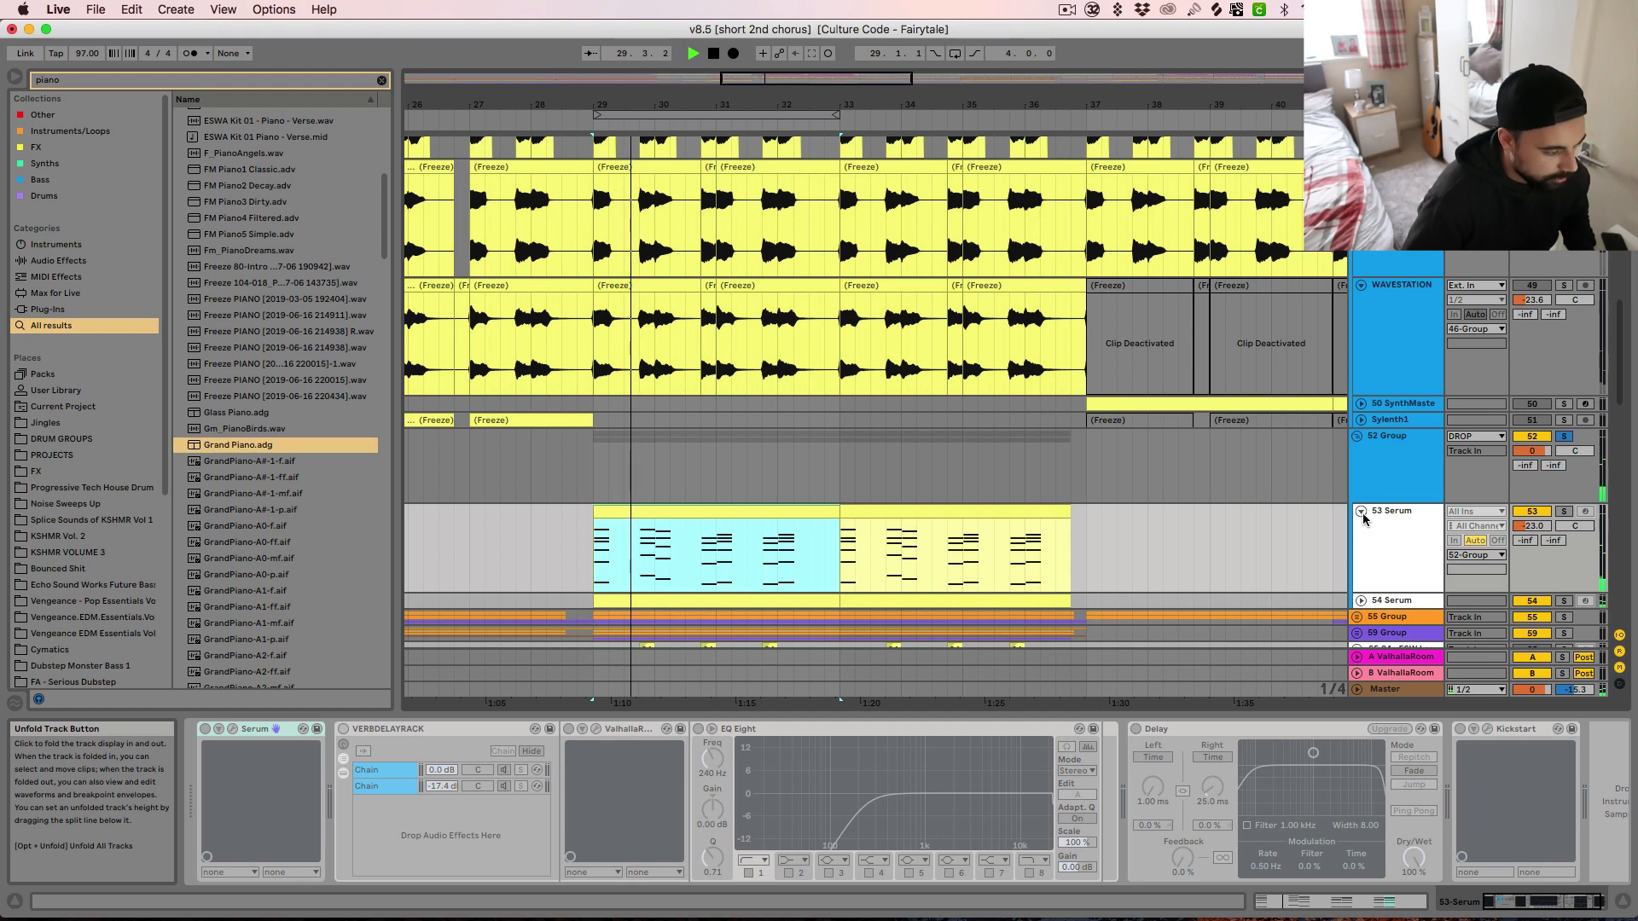
pyautogui.press('space')
# Unfreeze the Serum track 53 and show its Serum synth window
pyautogui.rightClick(1411, 528)
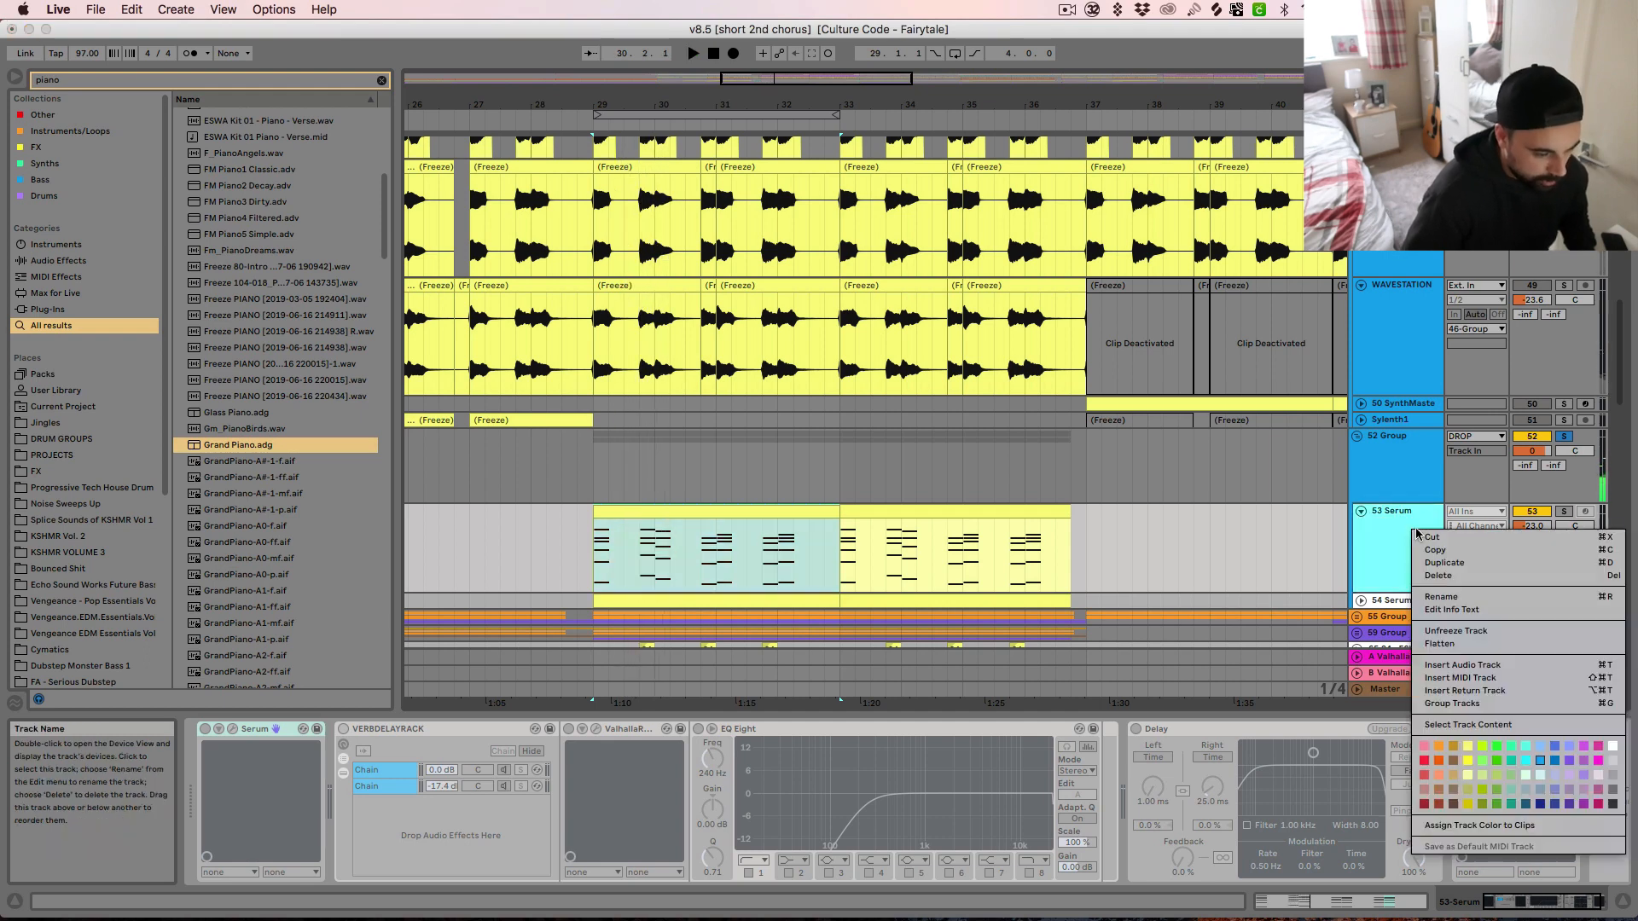
pyautogui.click(1450, 632)
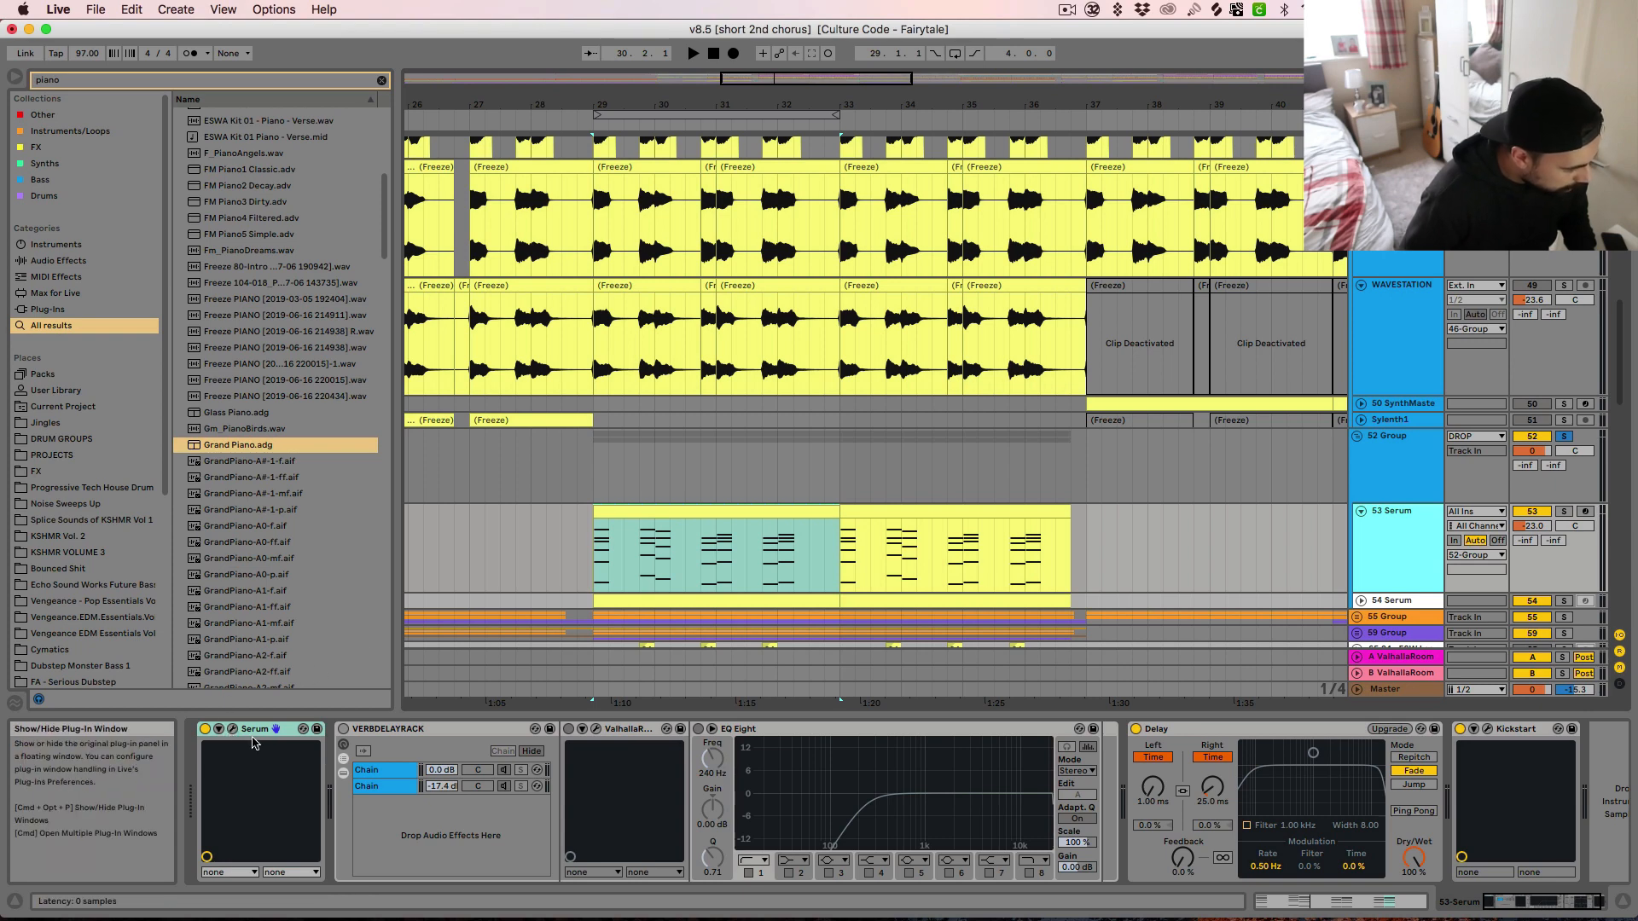
pyautogui.click(220, 732)
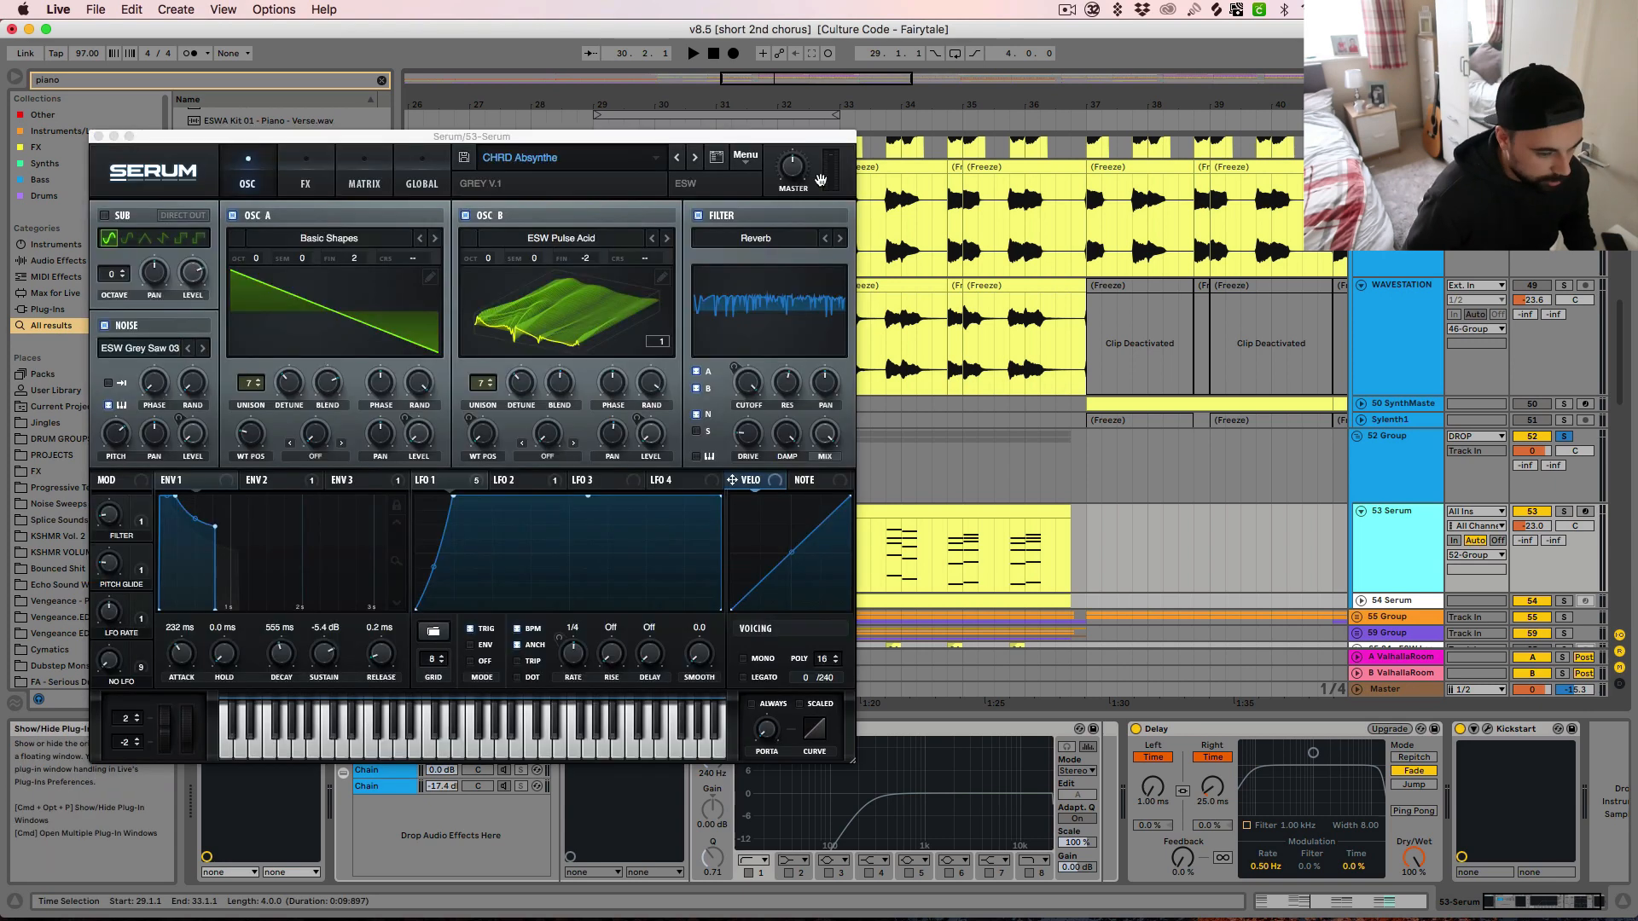
# Look through Serum's user preset folders without choosing another preset, and close the synth window
pyautogui.click(512, 158)
pyautogui.moveTo(553, 327)
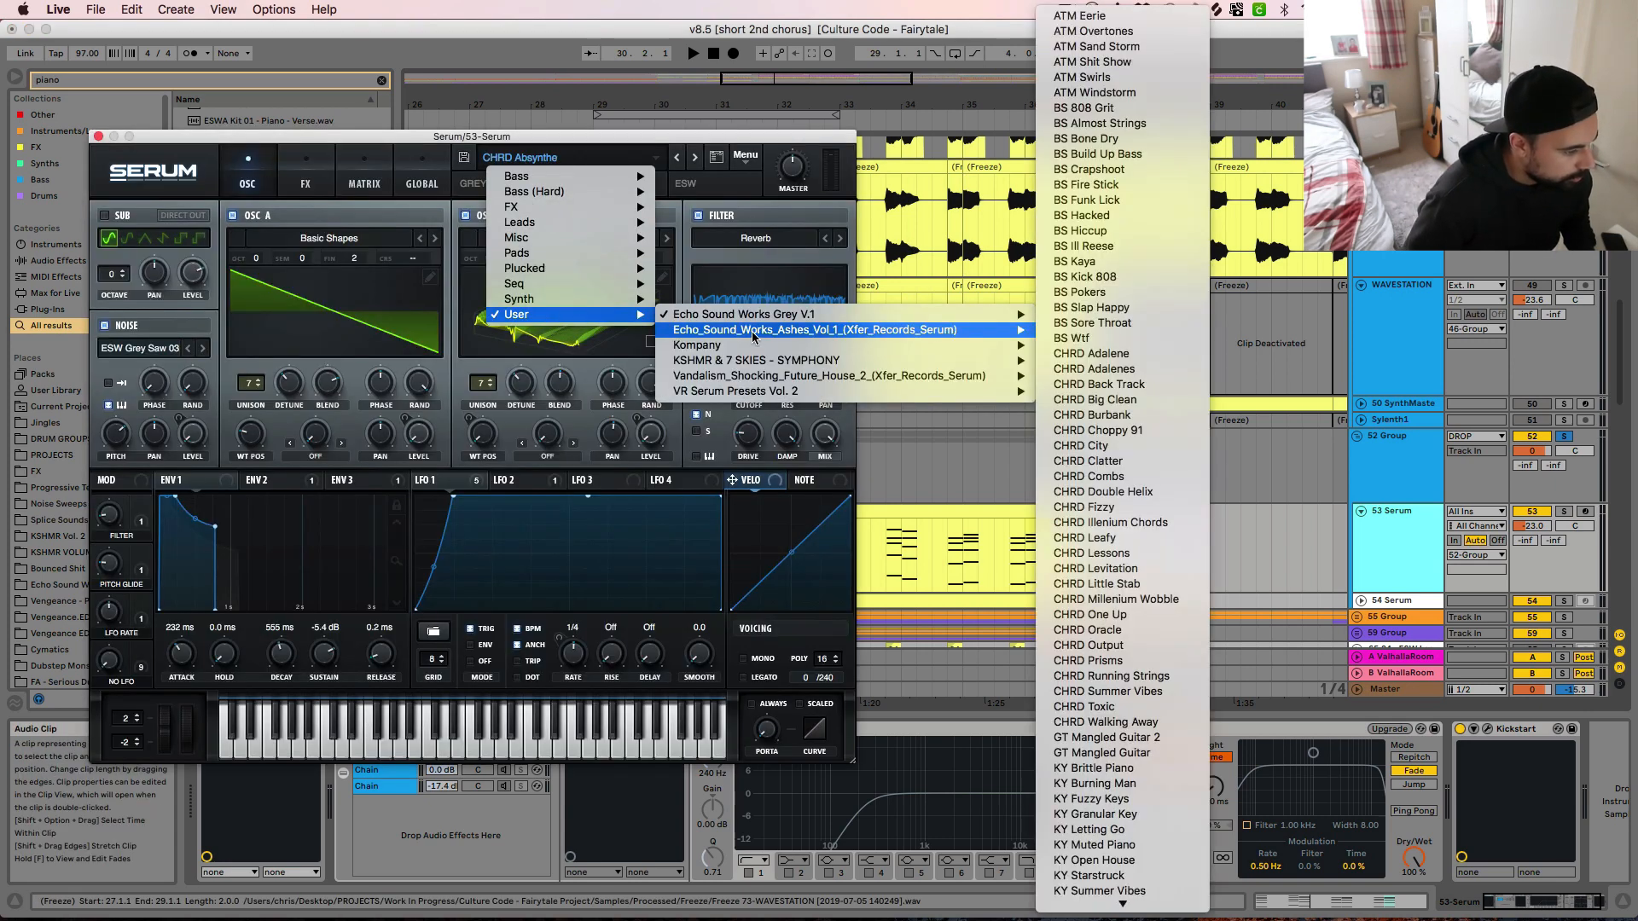
pyautogui.click(372, 135)
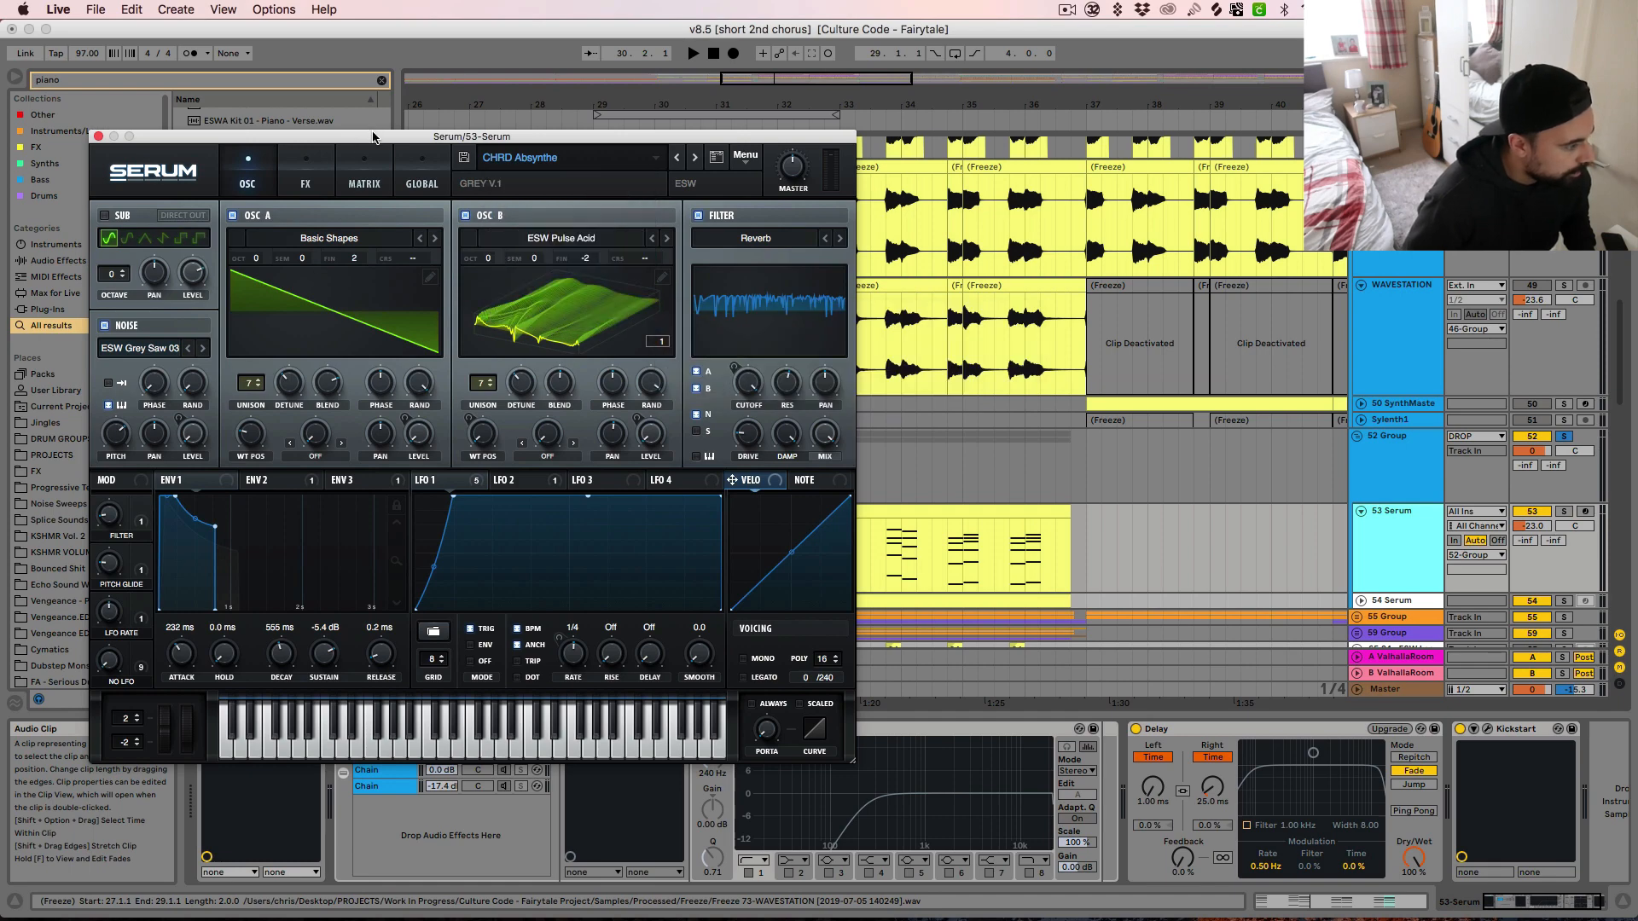
pyautogui.click(98, 137)
# Solo the Serum track 53, audition its chords from bar 29, and switch off its Delay effect
pyautogui.press('space')
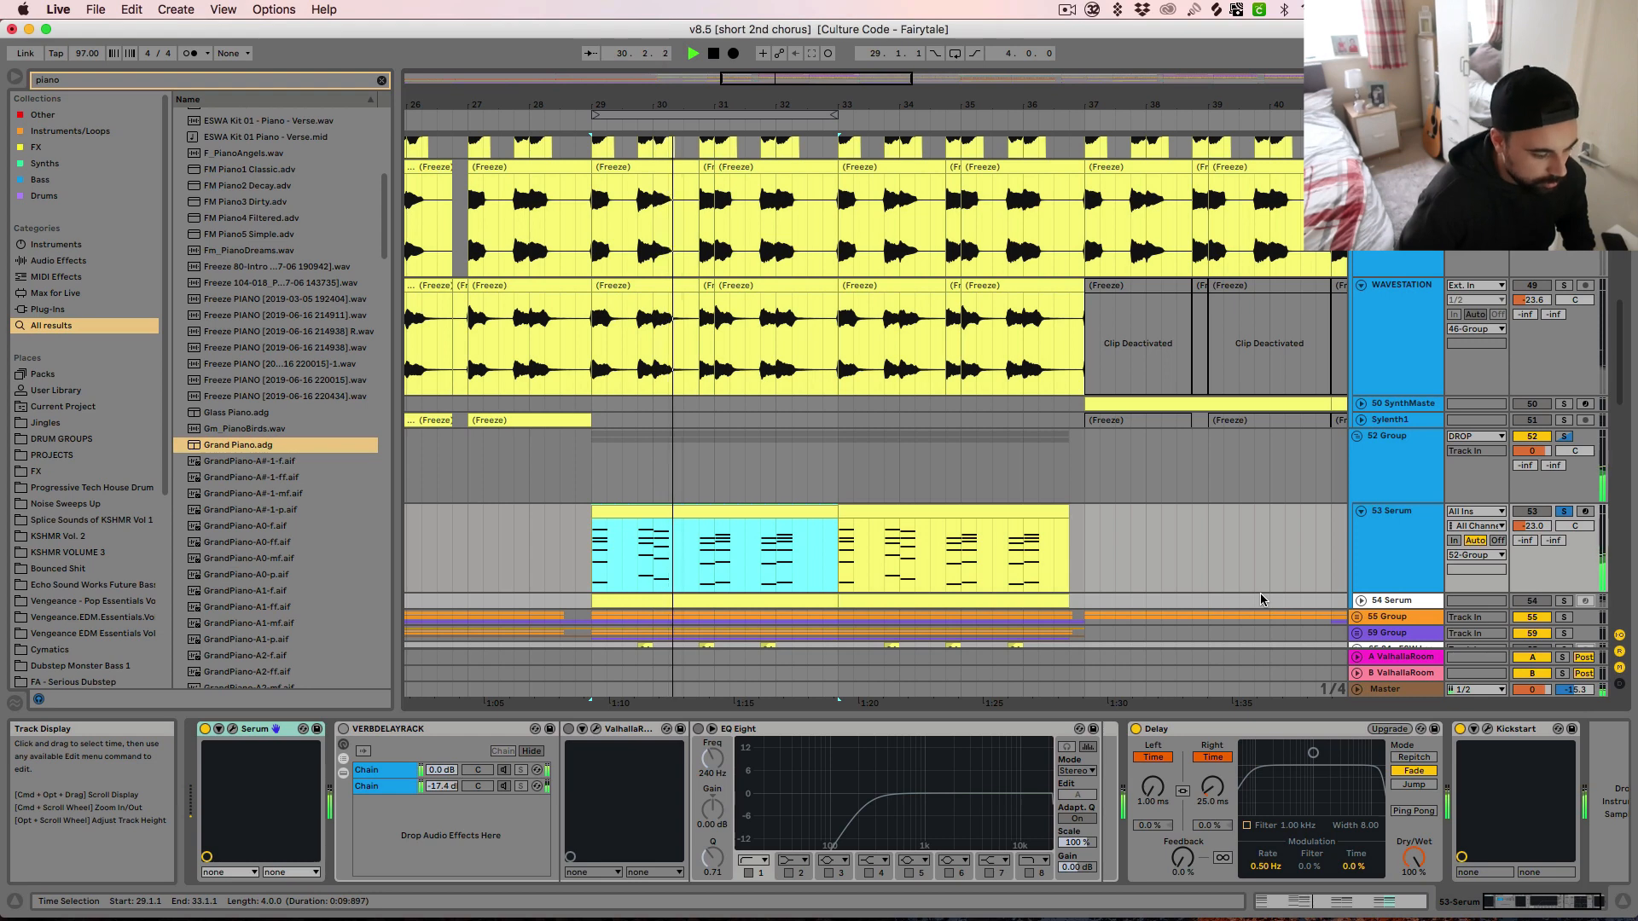
pyautogui.press('space')
pyautogui.click(1135, 731)
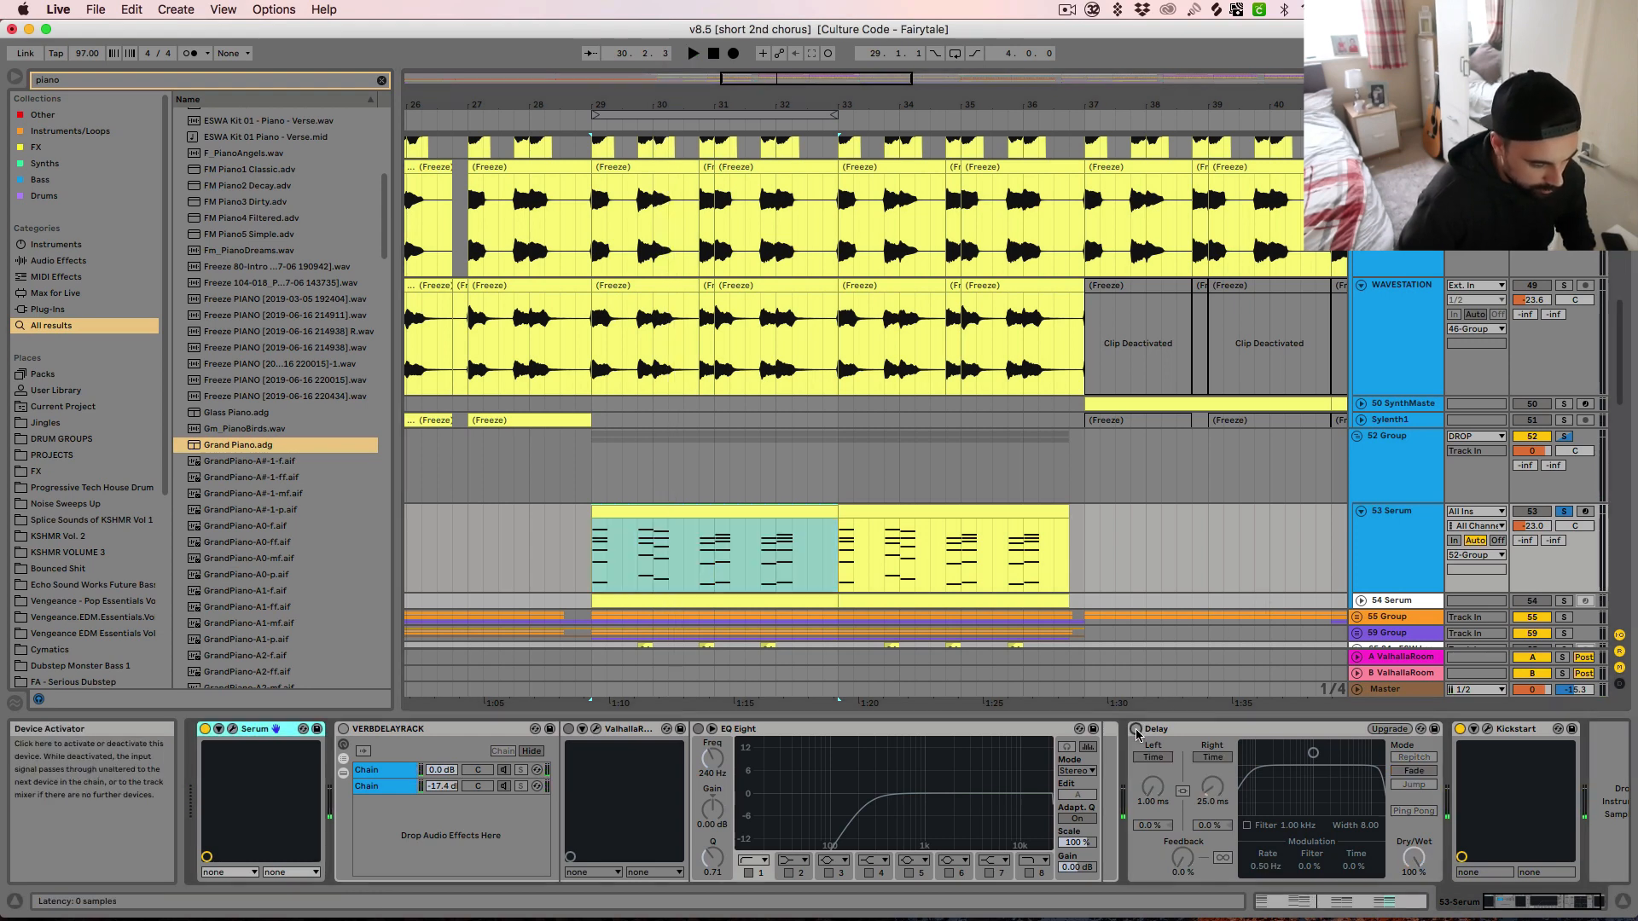
# Switch the Delay effect on Serum track 53 back on and audition the chords from bar 29 to compare the sound
pyautogui.press('space')
pyautogui.click(1136, 731)
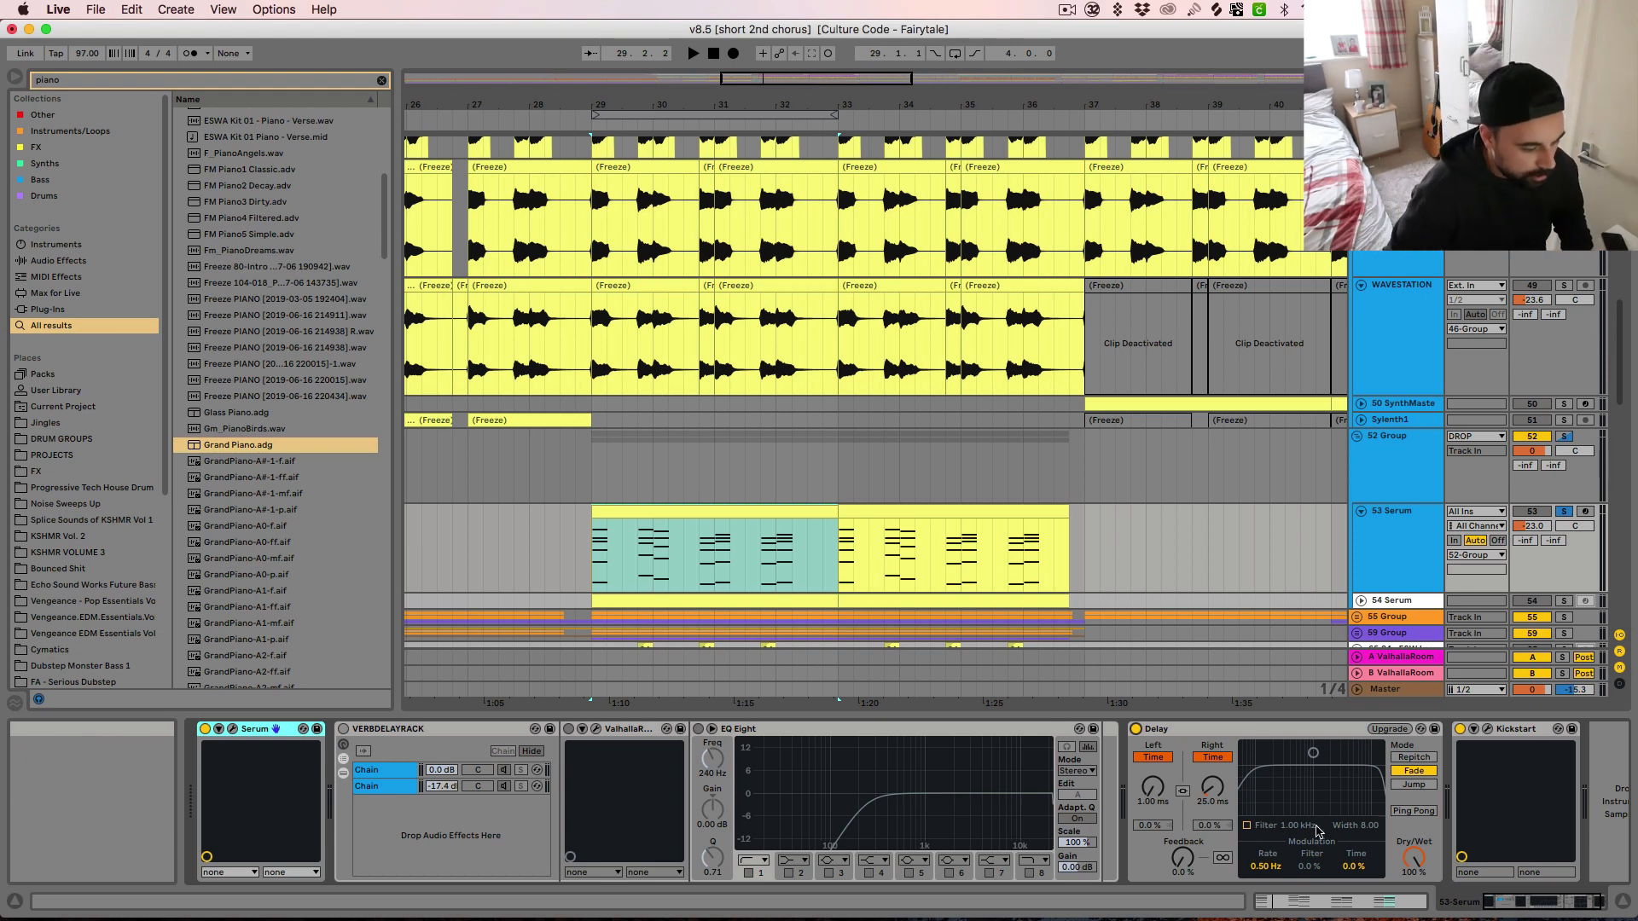
pyautogui.press('space')
pyautogui.press('space')
pyautogui.click(1136, 731)
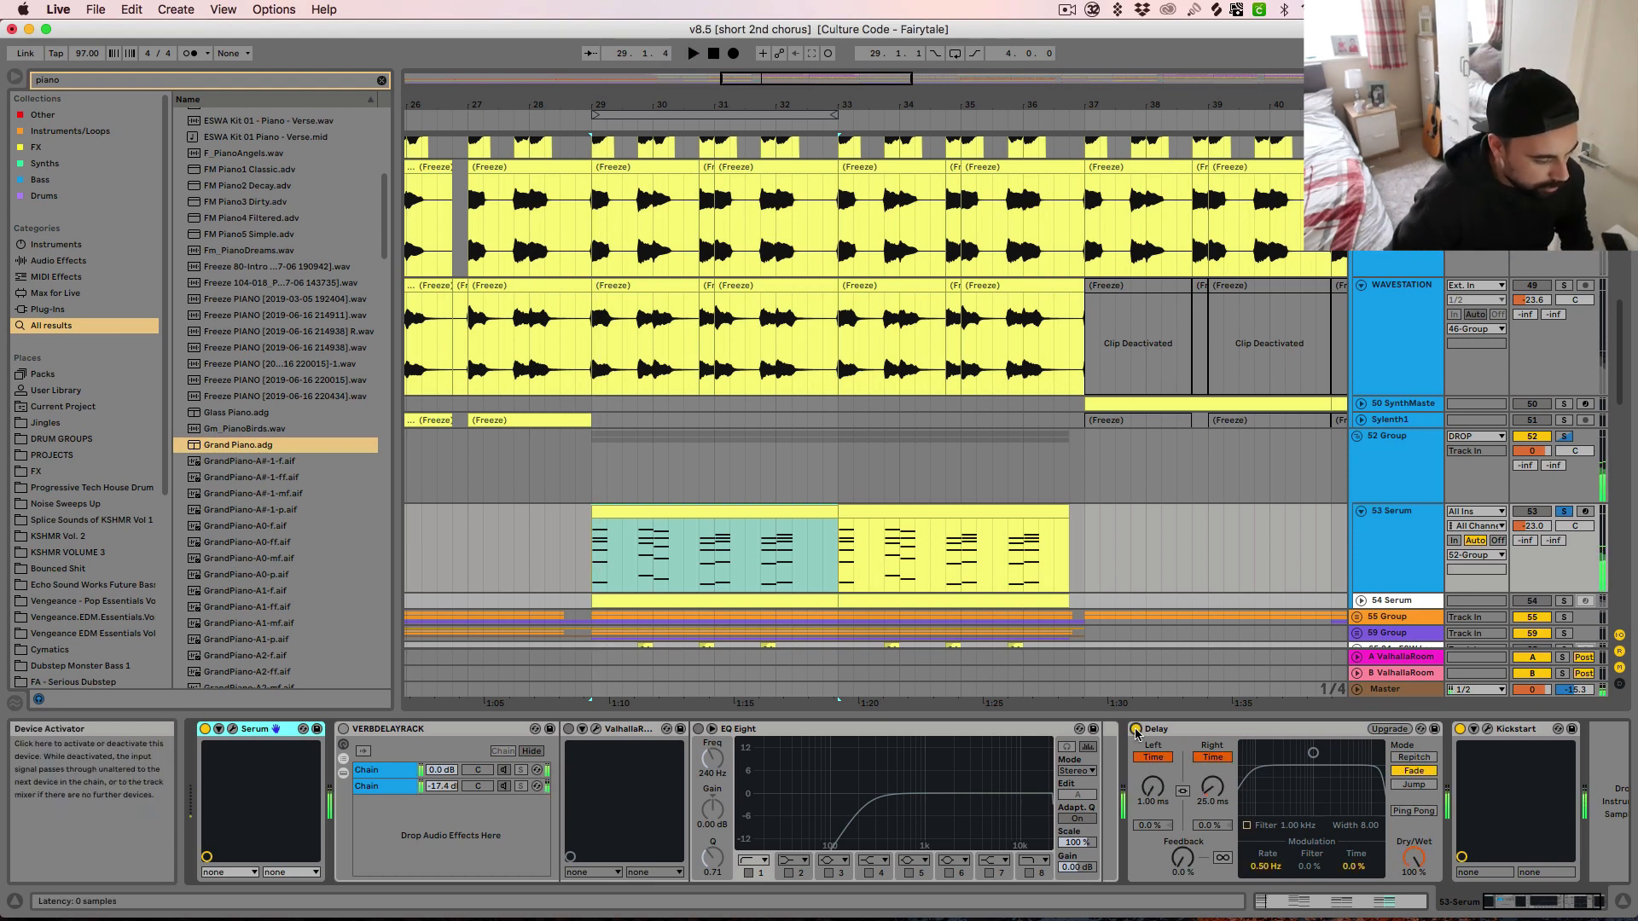
pyautogui.press('space')
pyautogui.press('space')
# Audition the soloed Serum track 54 from bar 29 and show its Serum synth window
pyautogui.press('space')
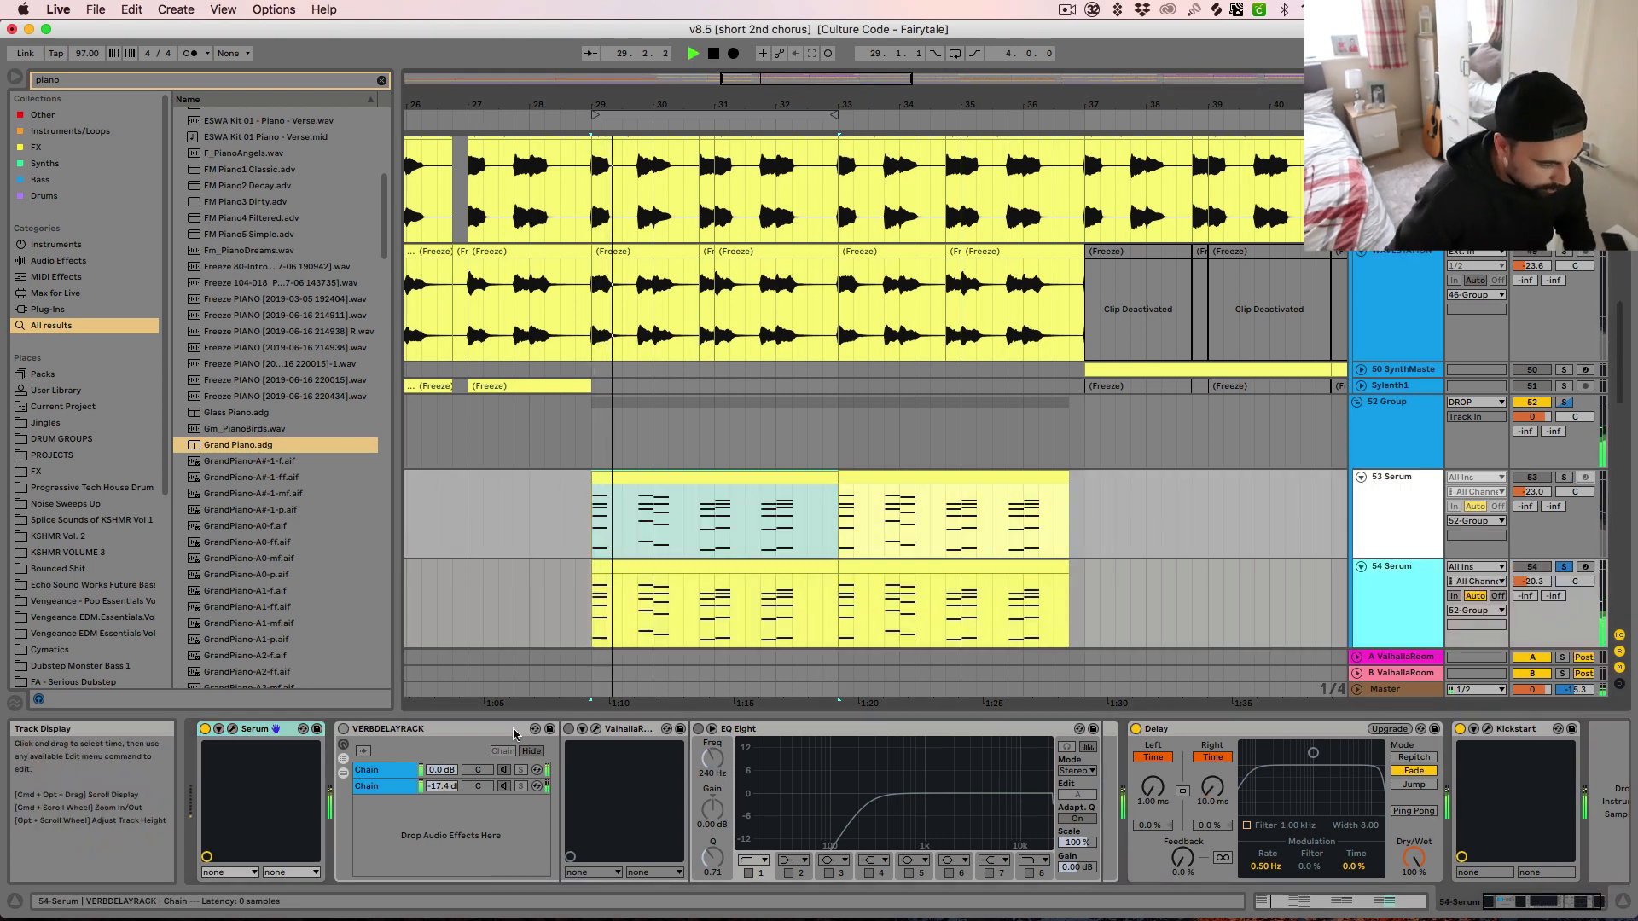
pyautogui.press('space')
pyautogui.press('super+alt+p')
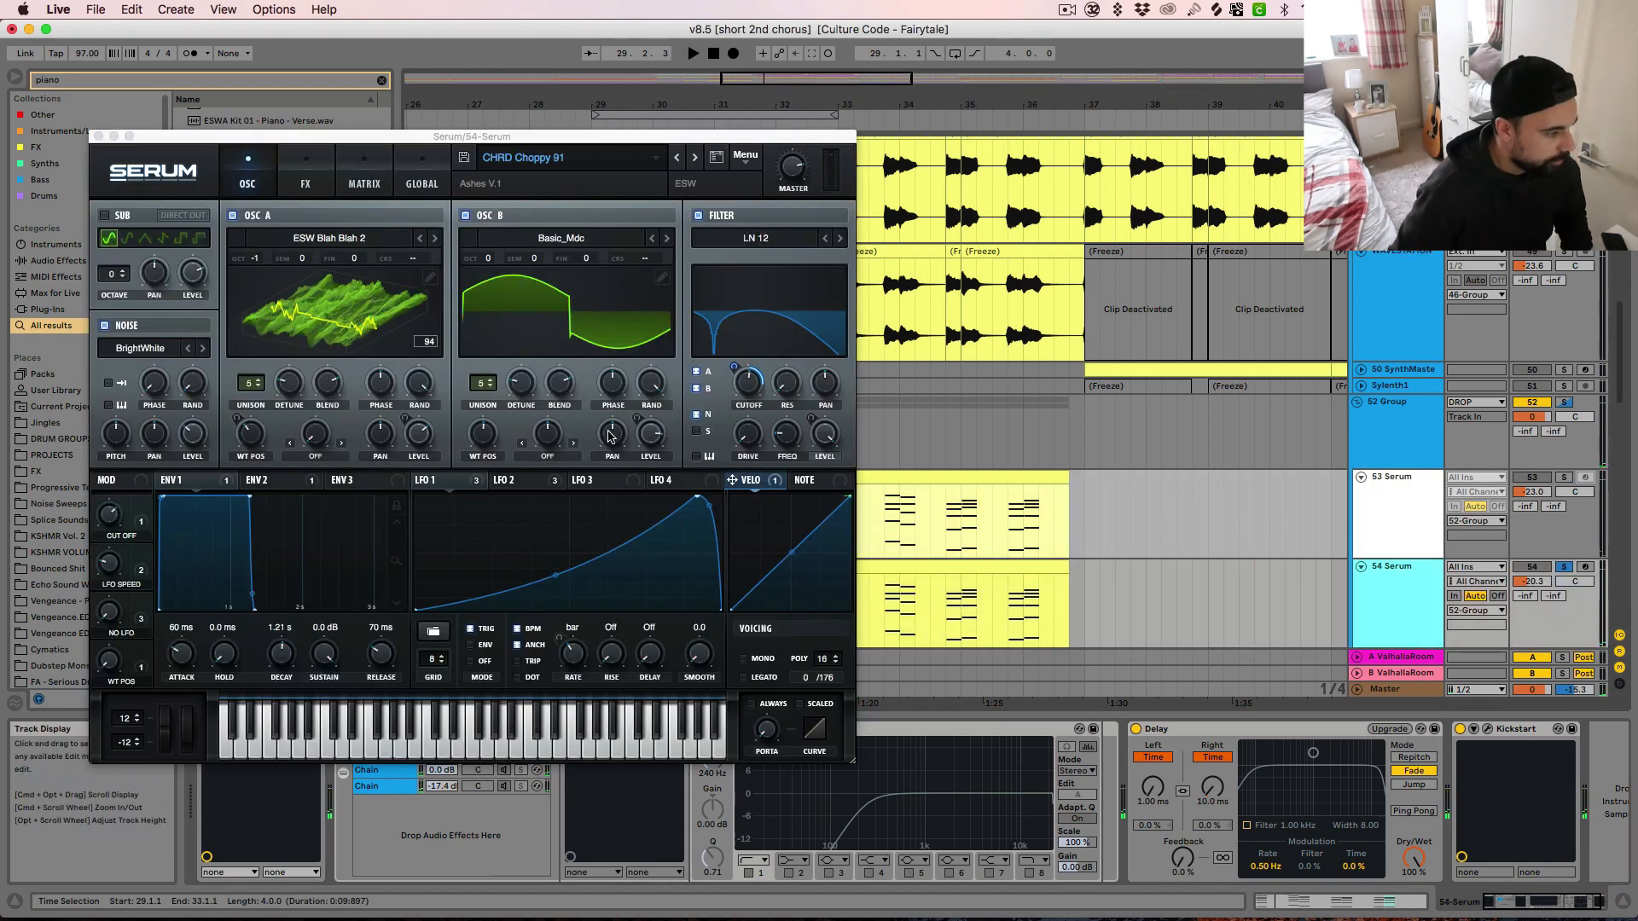
# Look through Serum's user presets in the Echo_Sound_Works_Ashes_Vol_1 folder without choosing another preset
pyautogui.click(598, 162)
pyautogui.moveTo(552, 312)
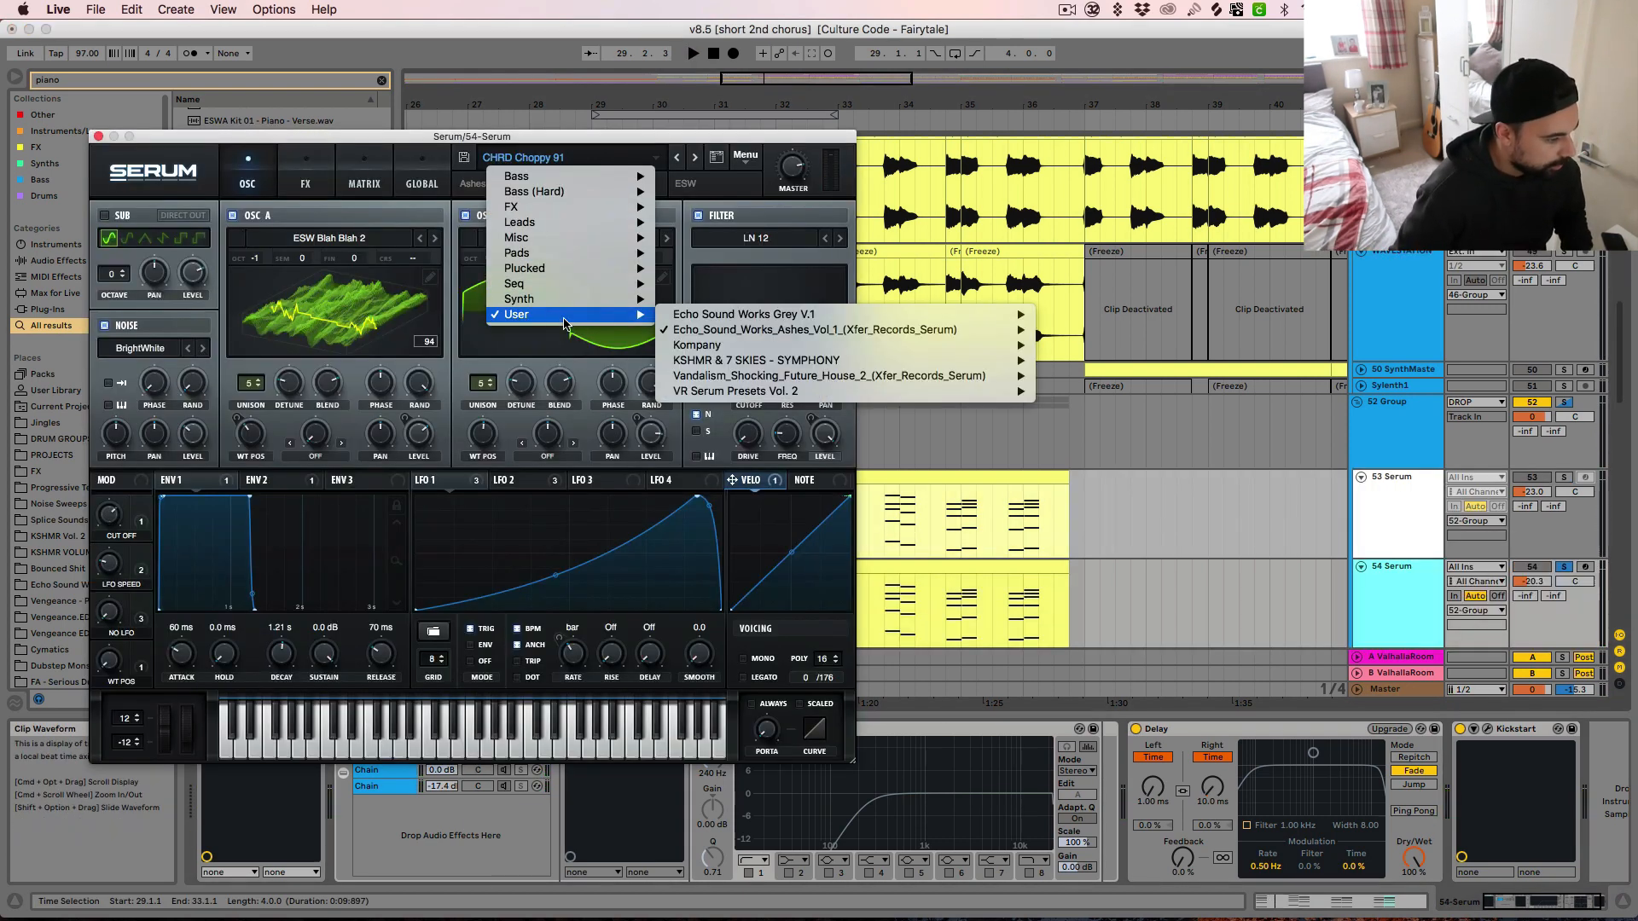
pyautogui.moveTo(762, 335)
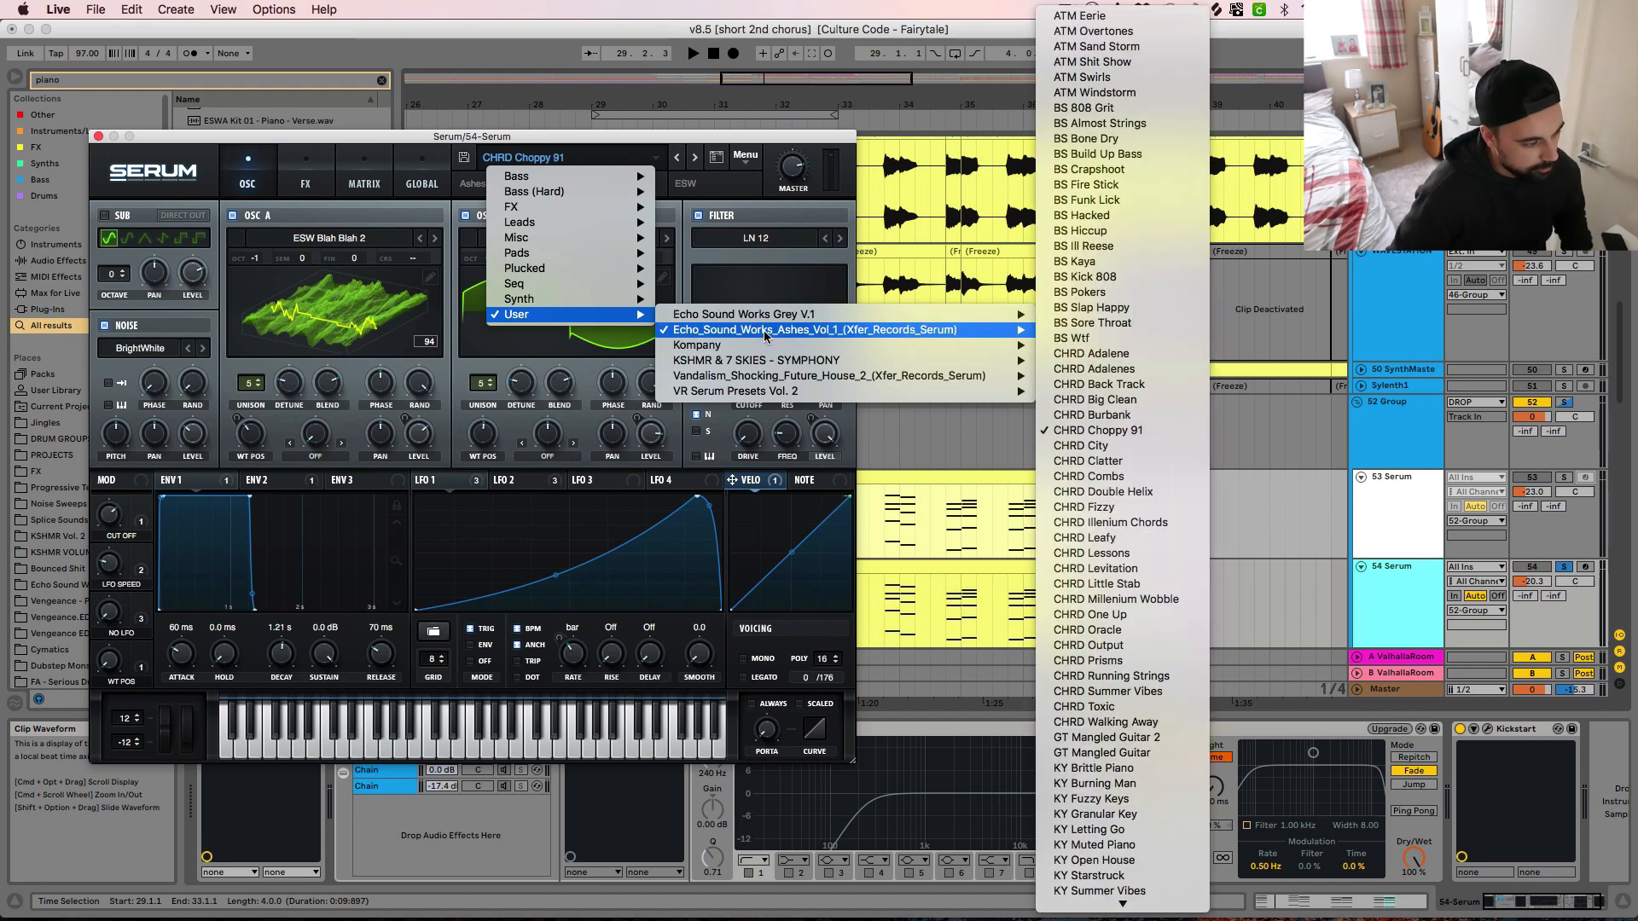
pyautogui.click(1291, 619)
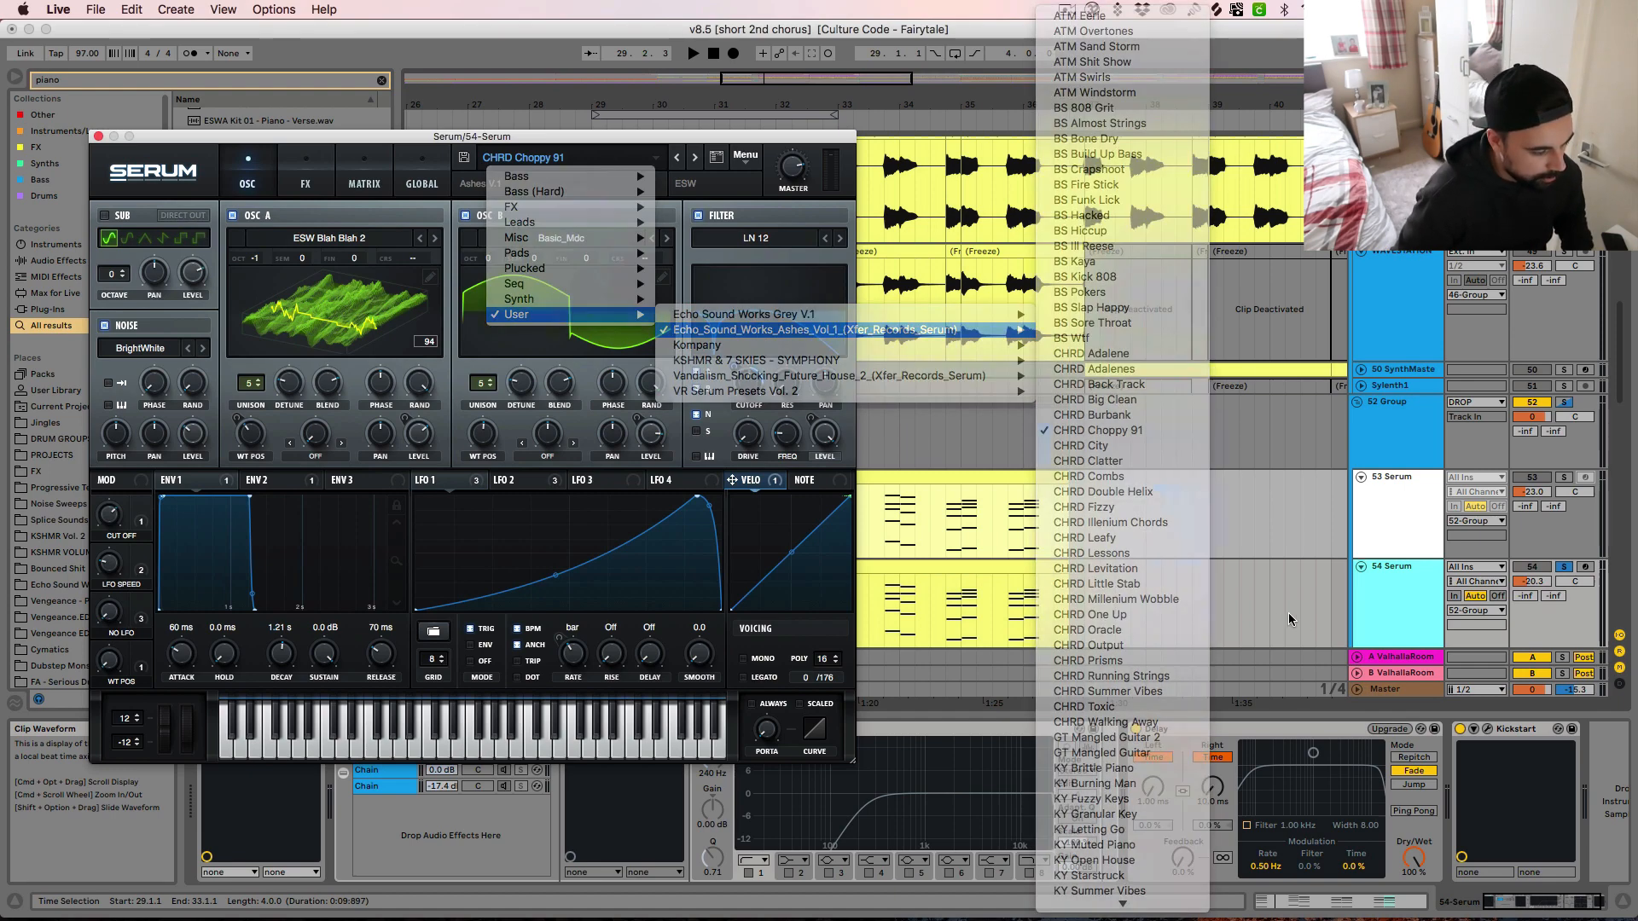
# Undo the unfreezing of Serum track 54 and start playback after its chord clips, from bar 37
pyautogui.click(1126, 614)
pyautogui.press('super+z')
pyautogui.press('space')
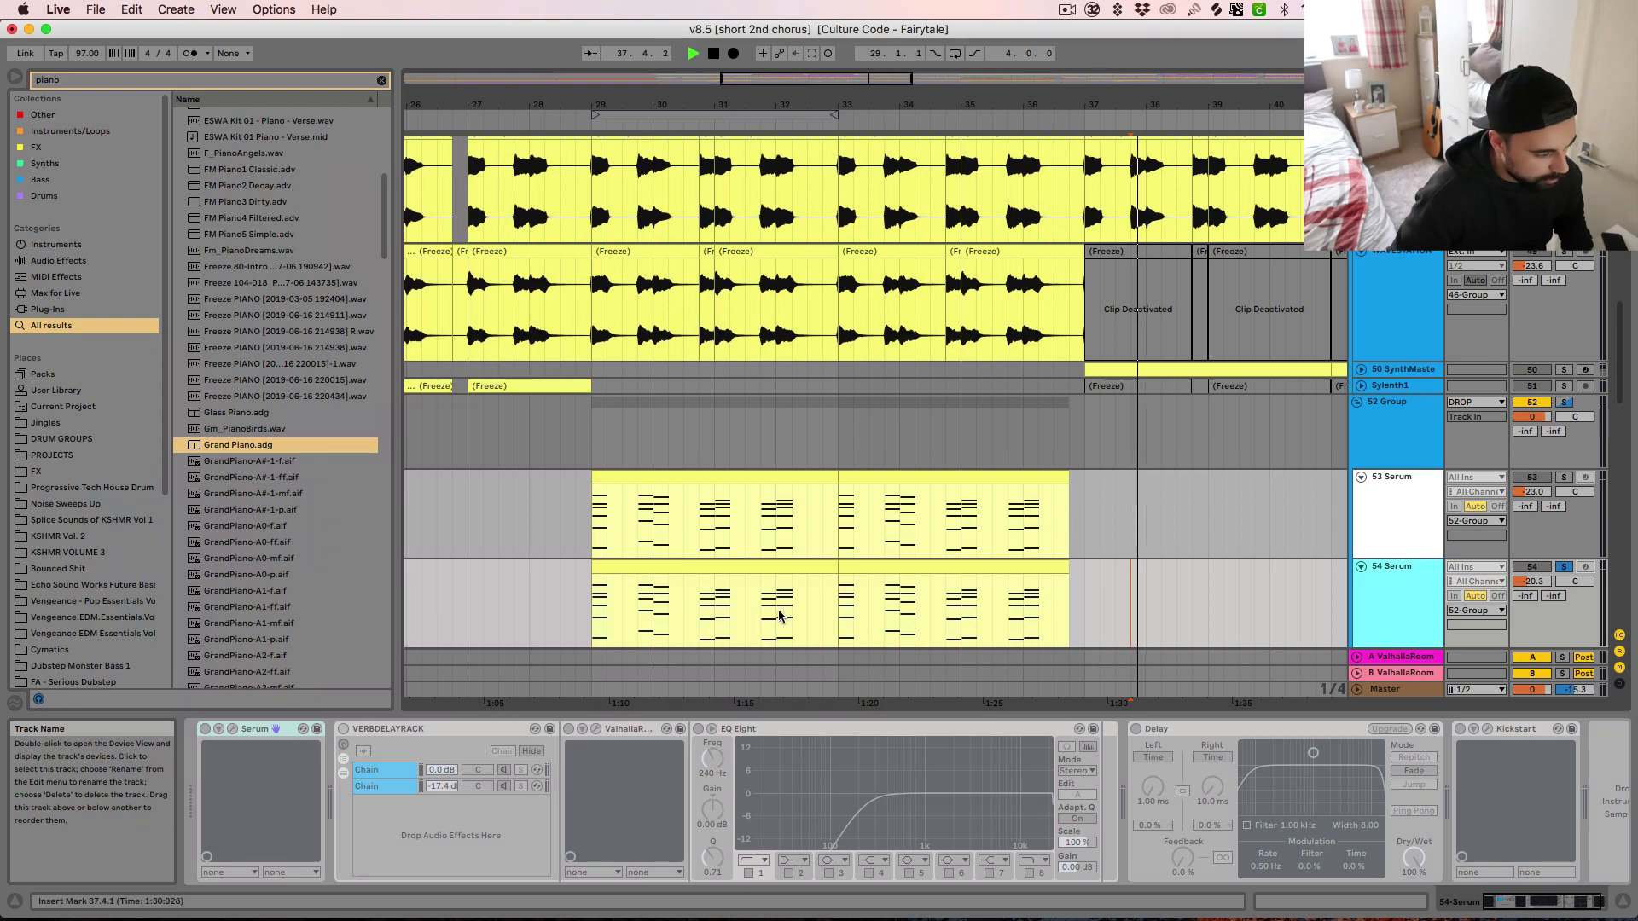
# Audition Serum track 54 from bar 29, and solo track 53 as well to hear both Serum layers together
pyautogui.click(750, 567)
pyautogui.press('space')
pyautogui.press('space')
pyautogui.click(1565, 477)
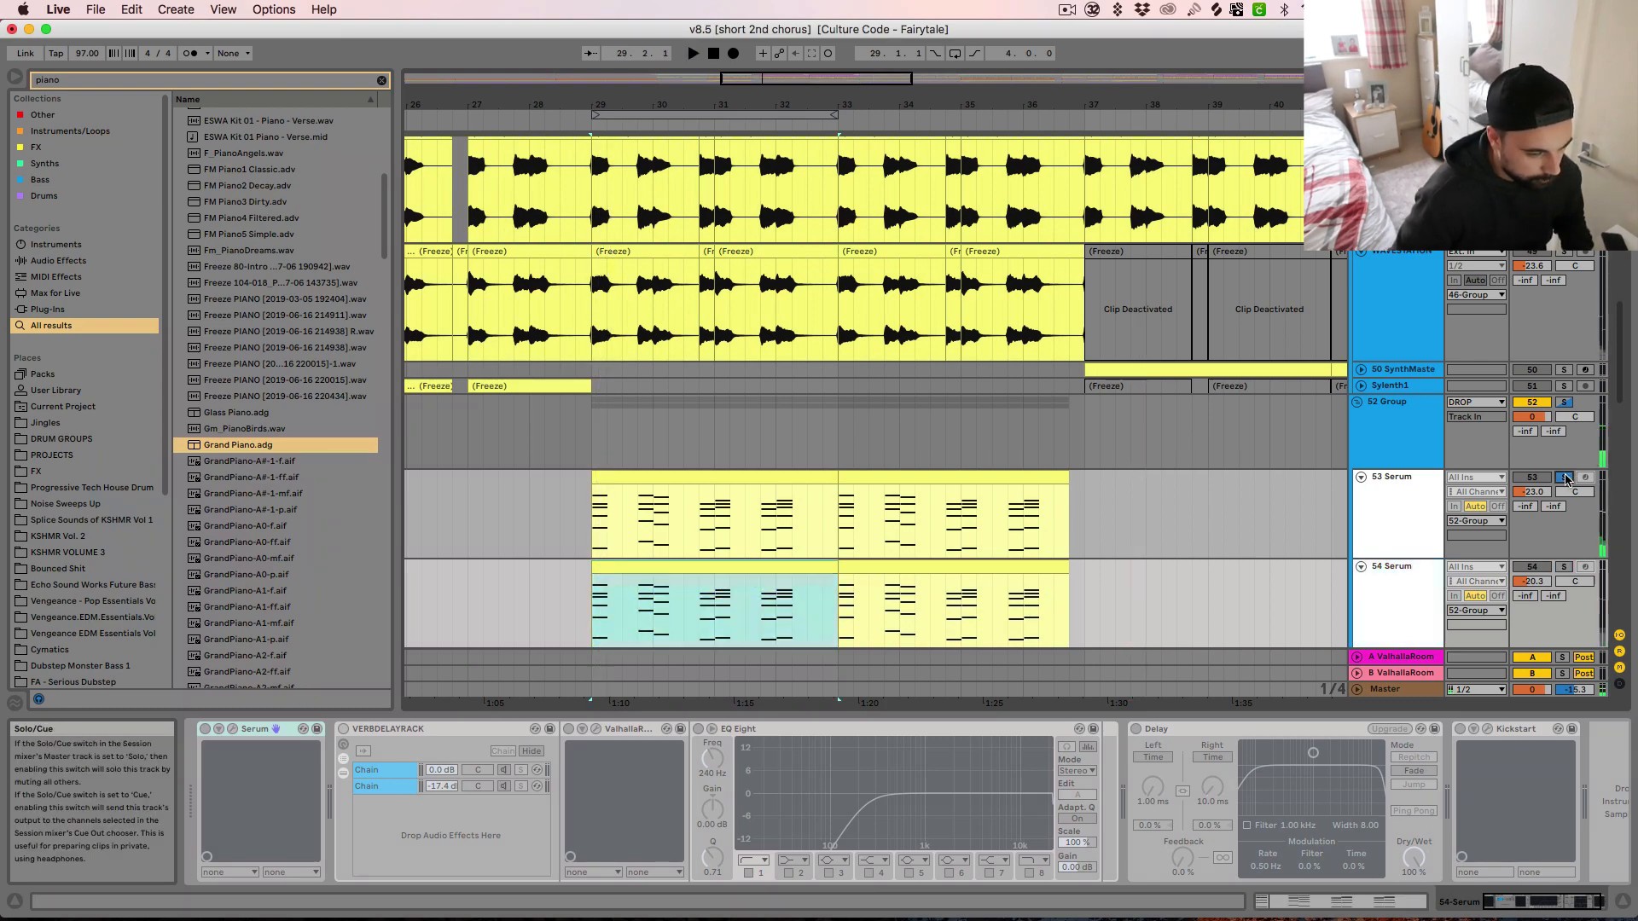
pyautogui.press('space')
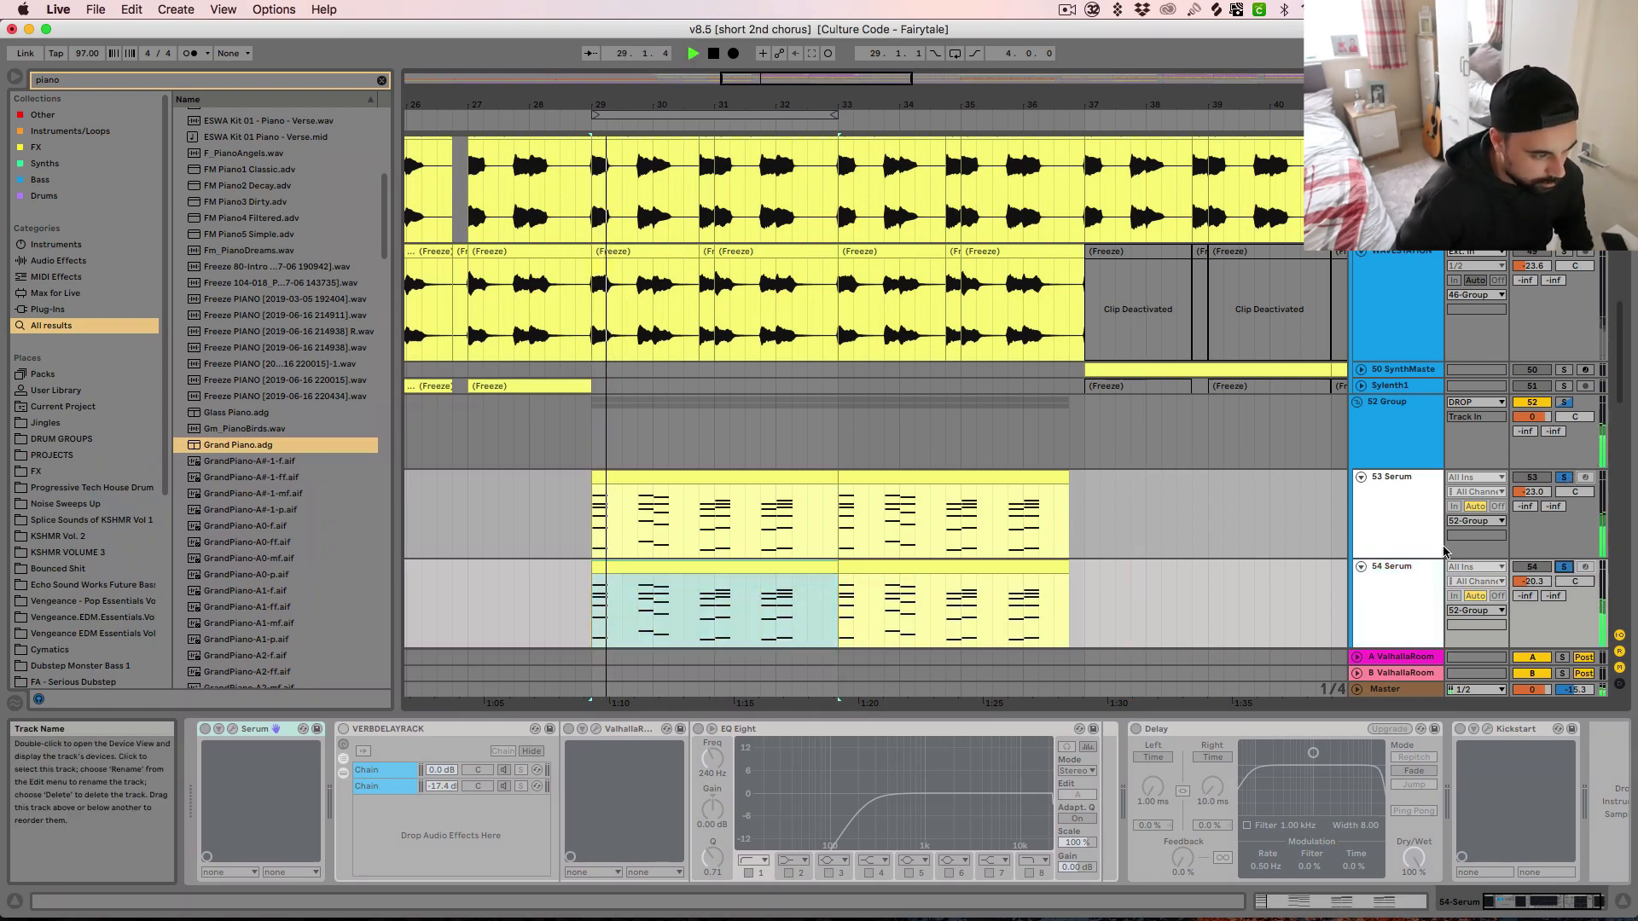
# Solo the 46 Group and audition its Omnisphere and WAVESTATION chords from bar 29
pyautogui.scroll(6, 1543, 351)
pyautogui.click(1564, 308)
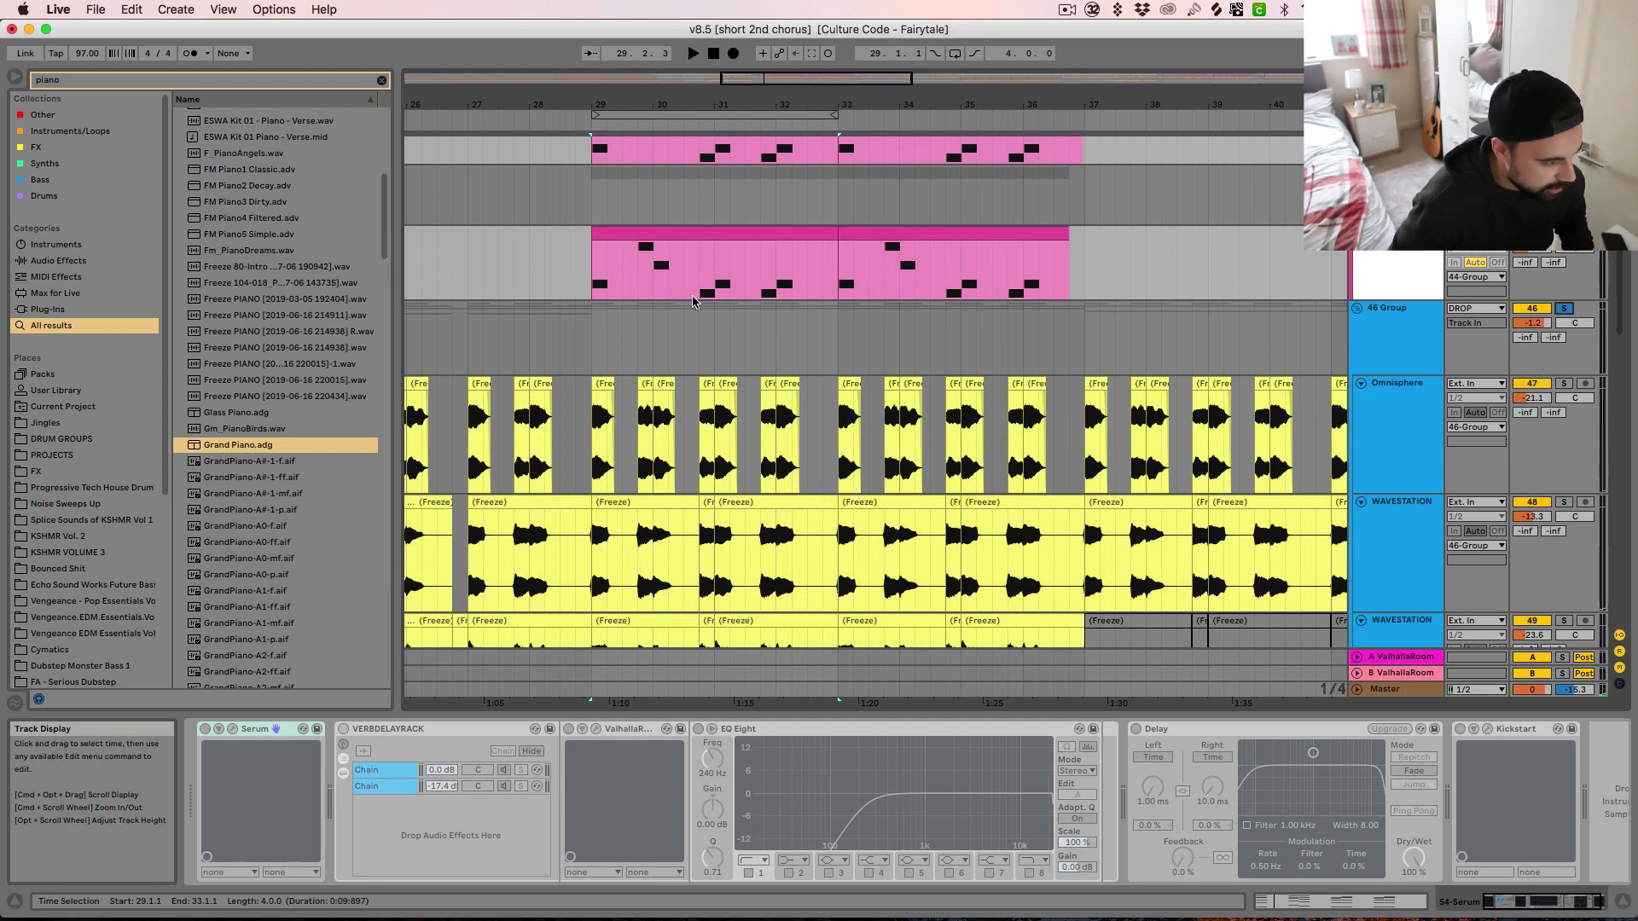
pyautogui.click(593, 336)
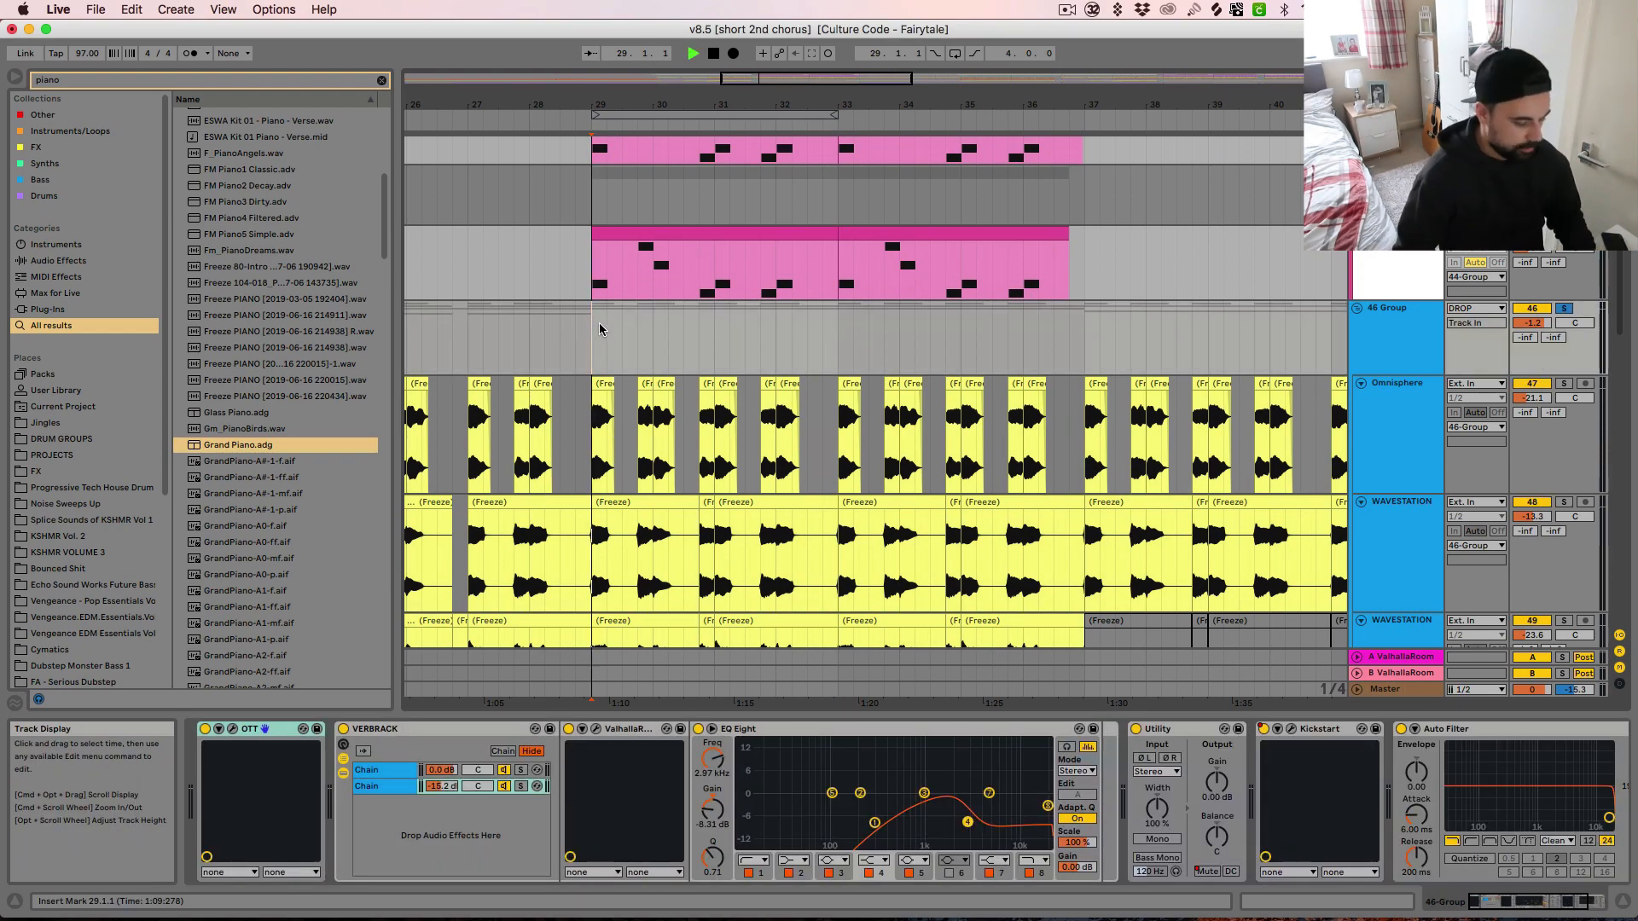
pyautogui.scroll(-6, 1049, 465)
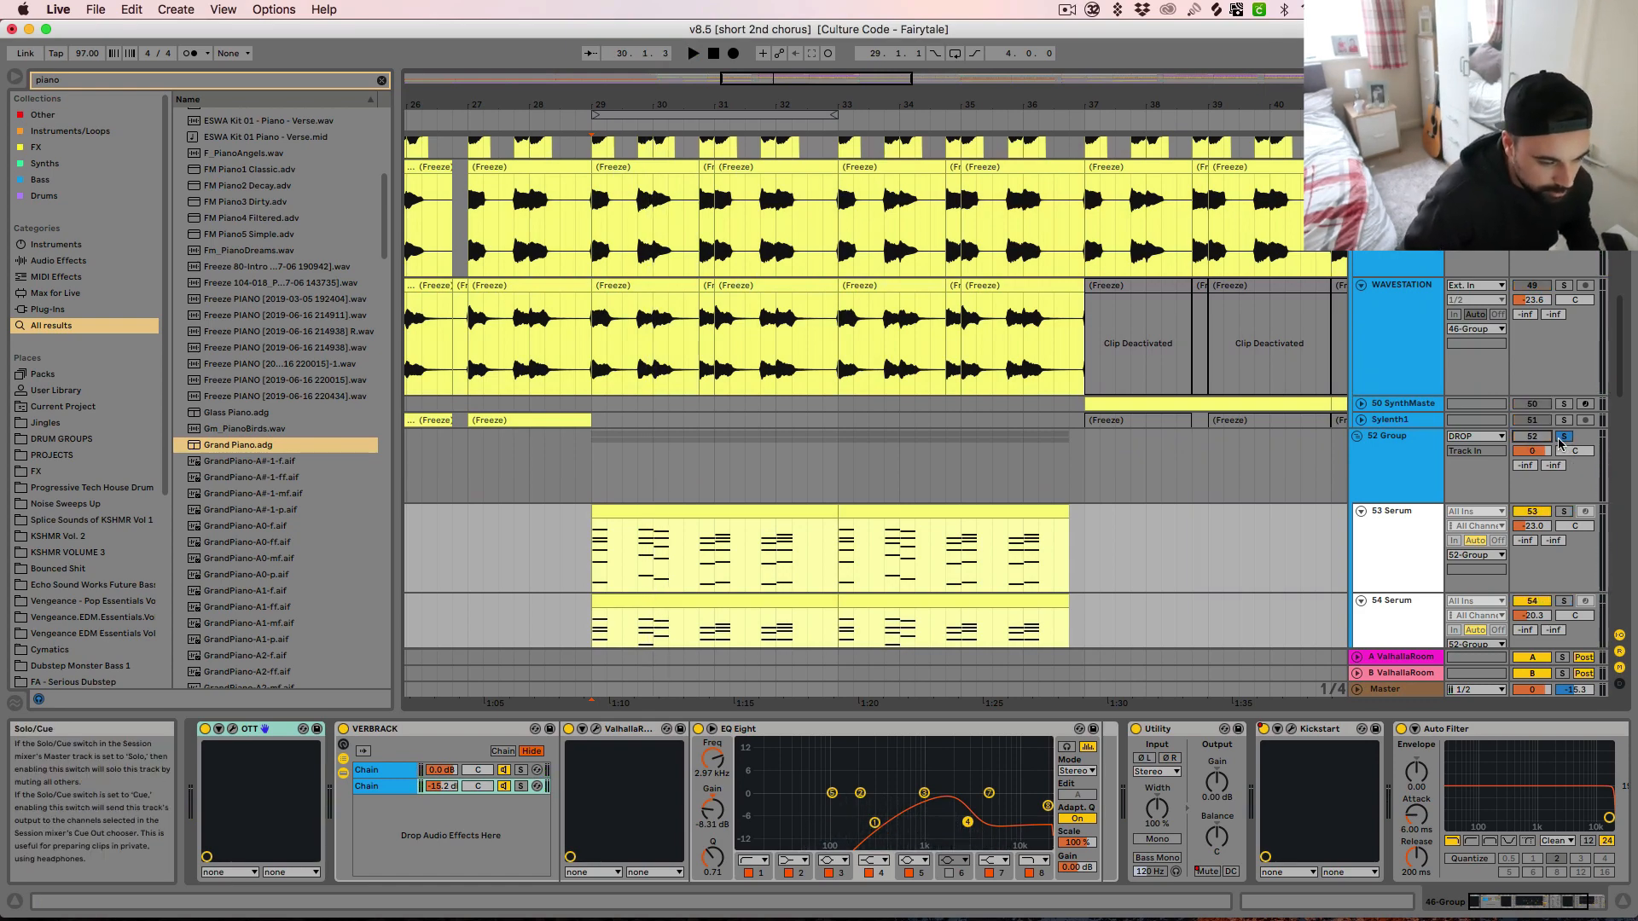
# Compare the 46 Group on its own with the 46 and 52 Groups soloed together, playing from bar 29
pyautogui.scroll(3, 1532, 301)
pyautogui.press('space')
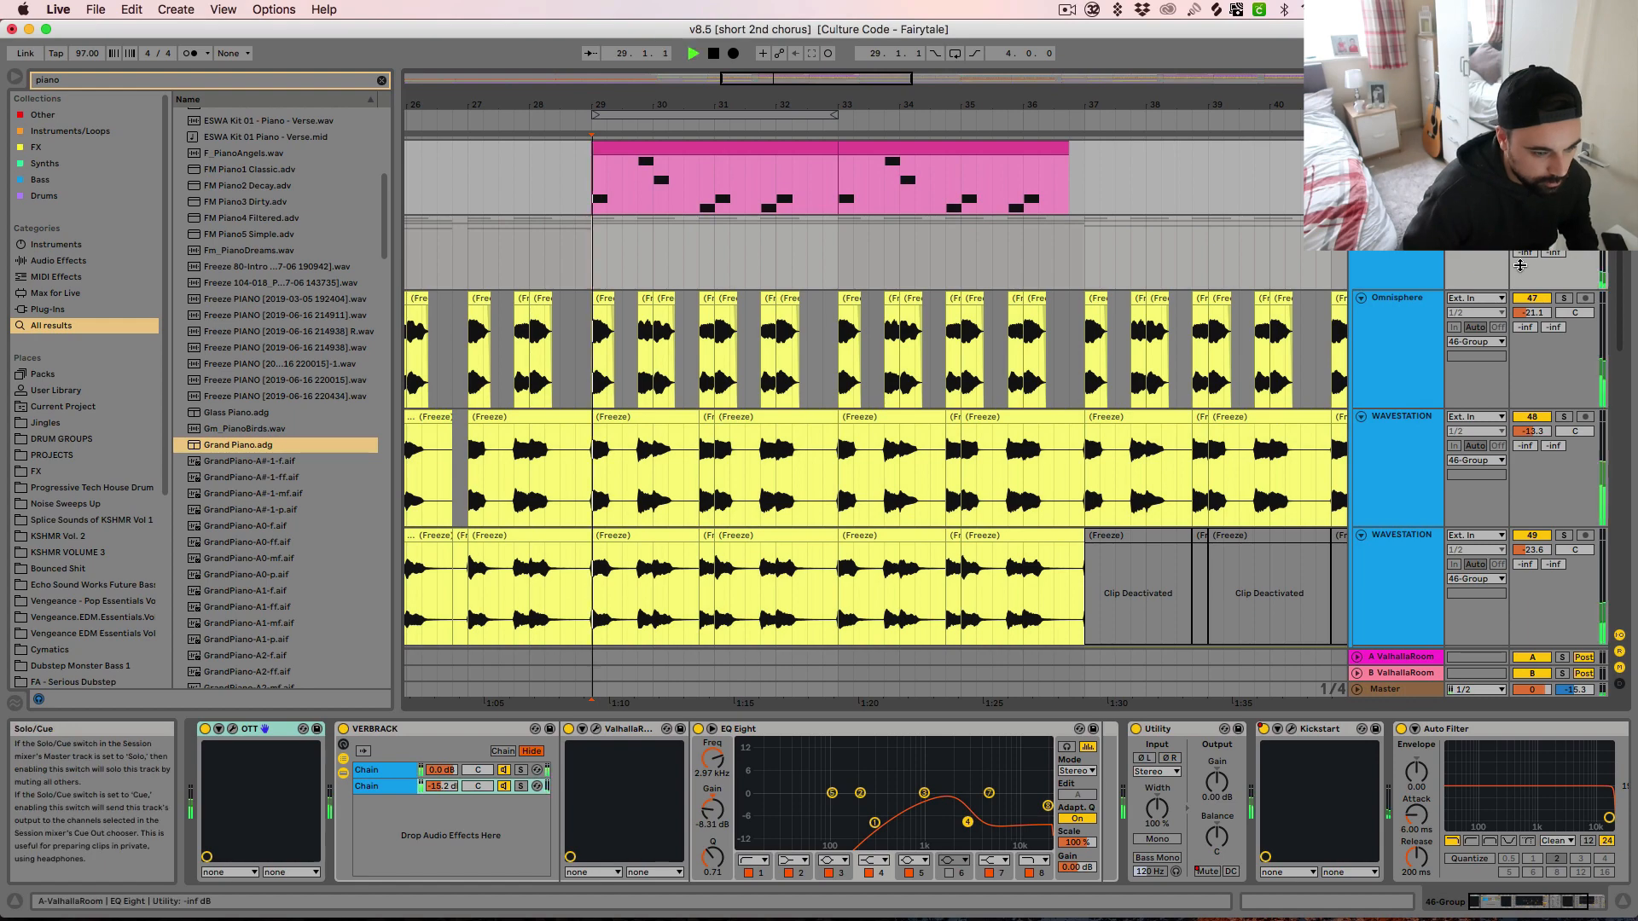
pyautogui.scroll(-4, 1492, 483)
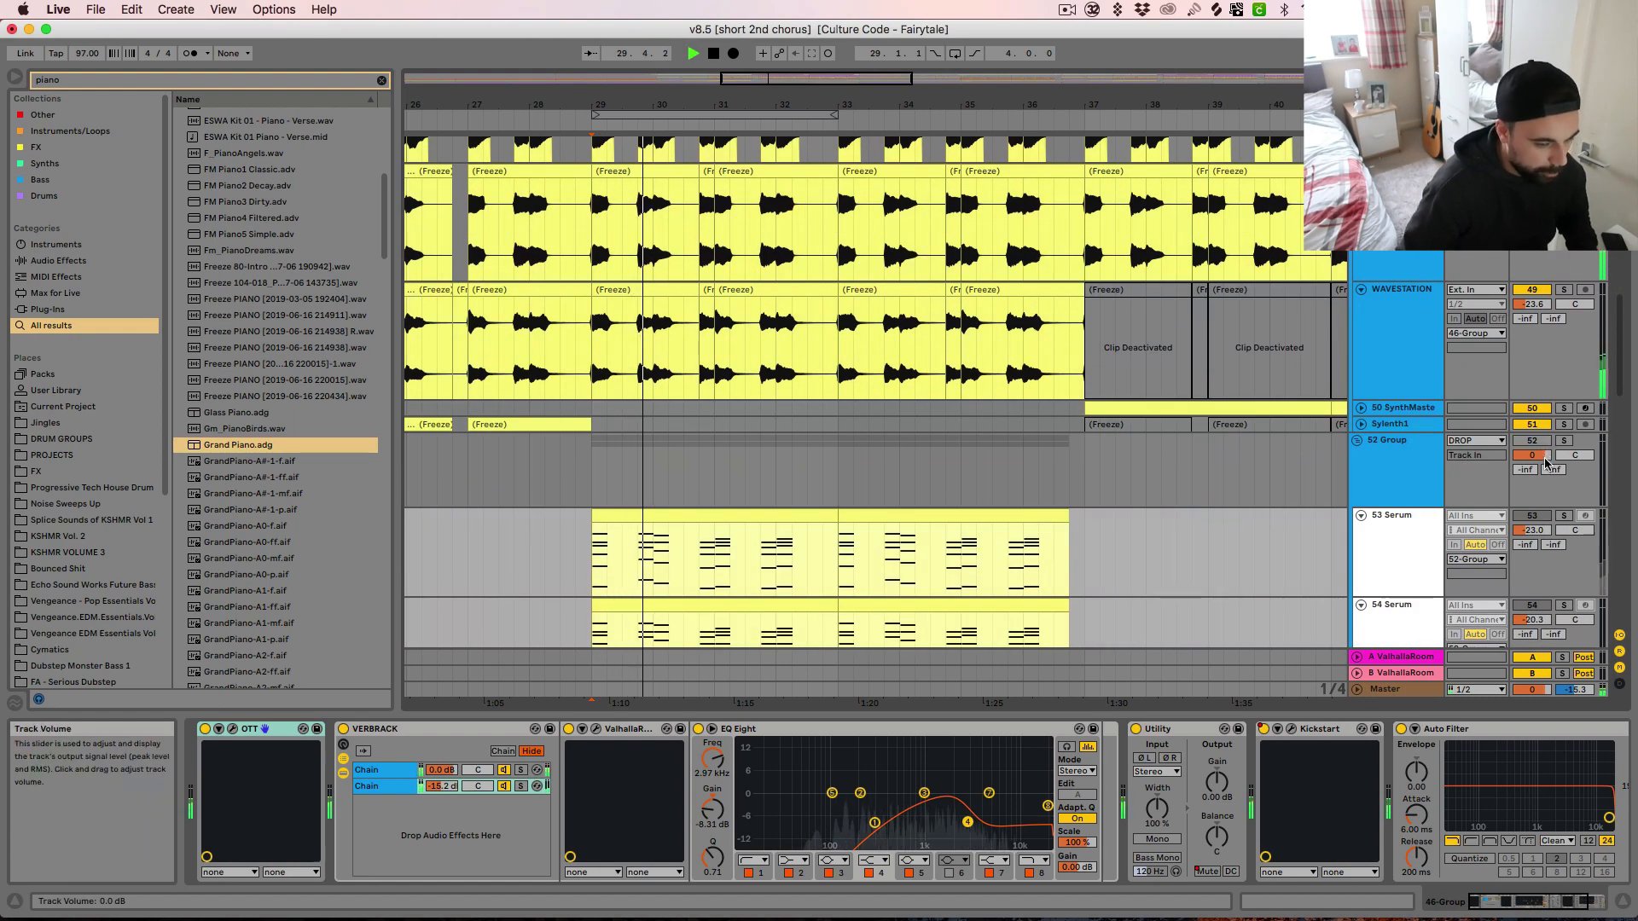
pyautogui.press('space')
pyautogui.press('space')
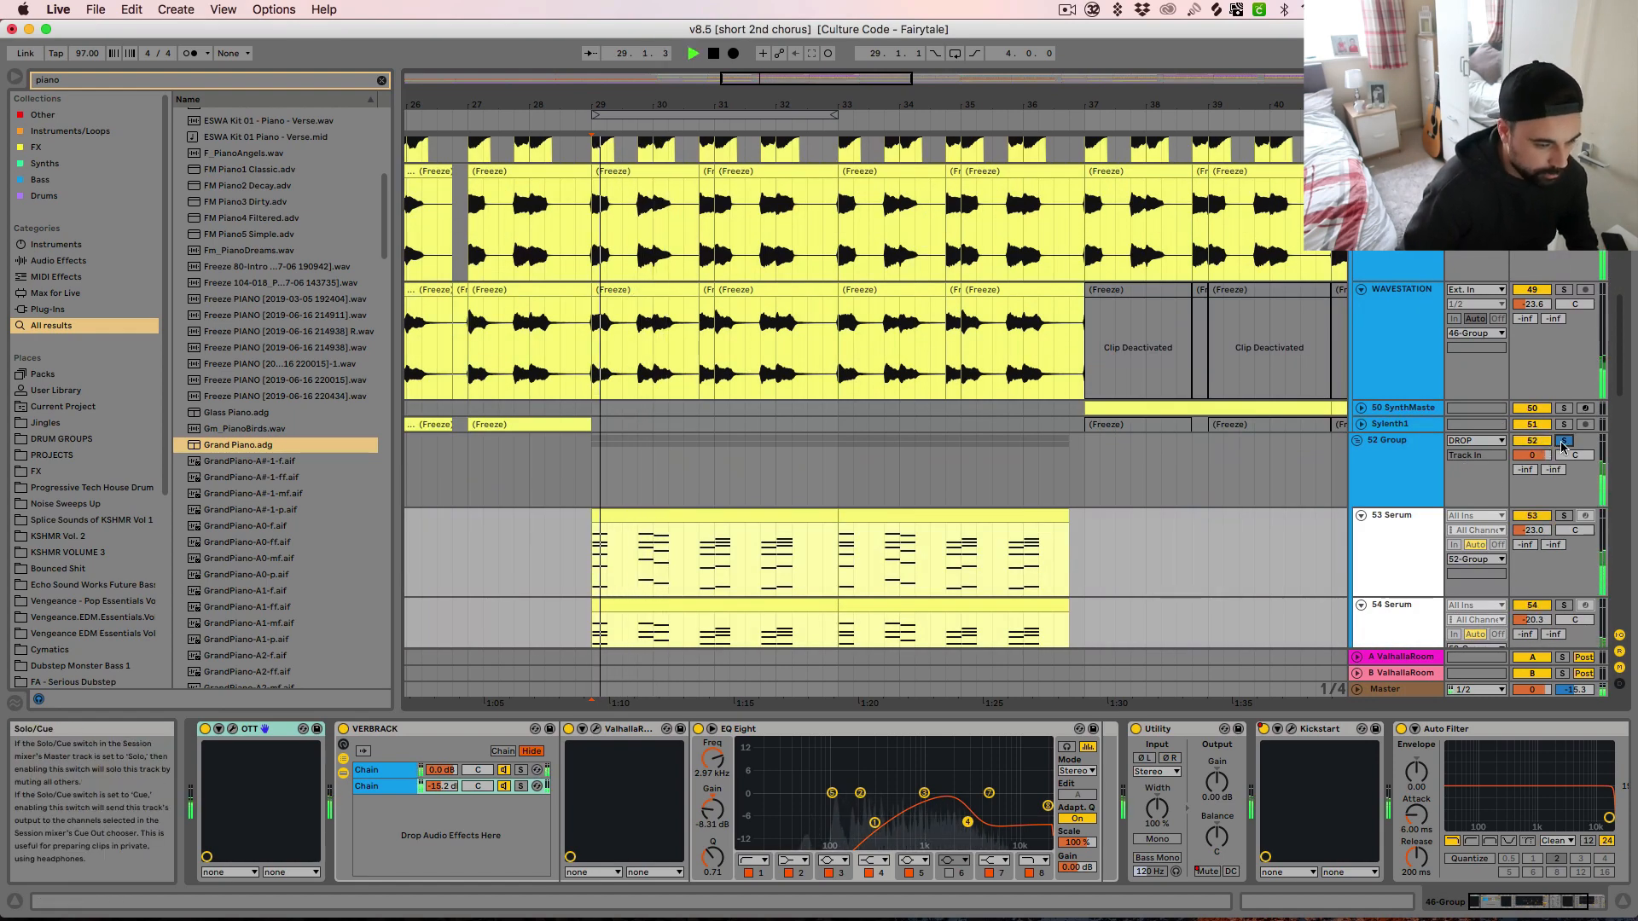
# Unfold the 55 Group of guitar tracks and solo it
pyautogui.scroll(-5, 1156, 499)
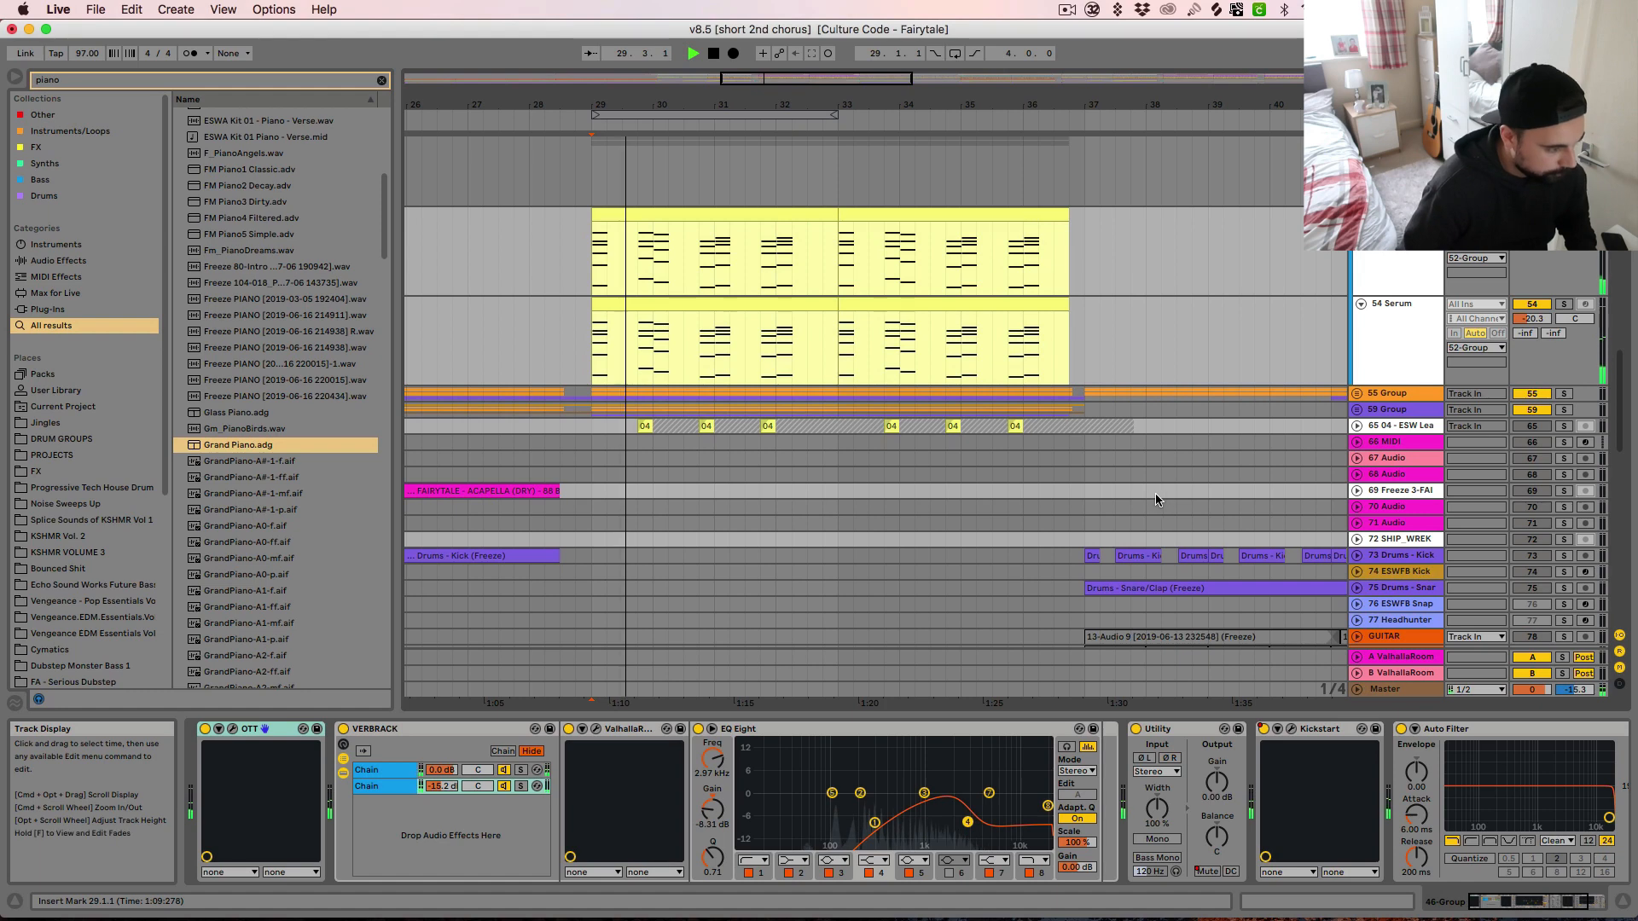
pyautogui.click(1357, 393)
pyautogui.press('space')
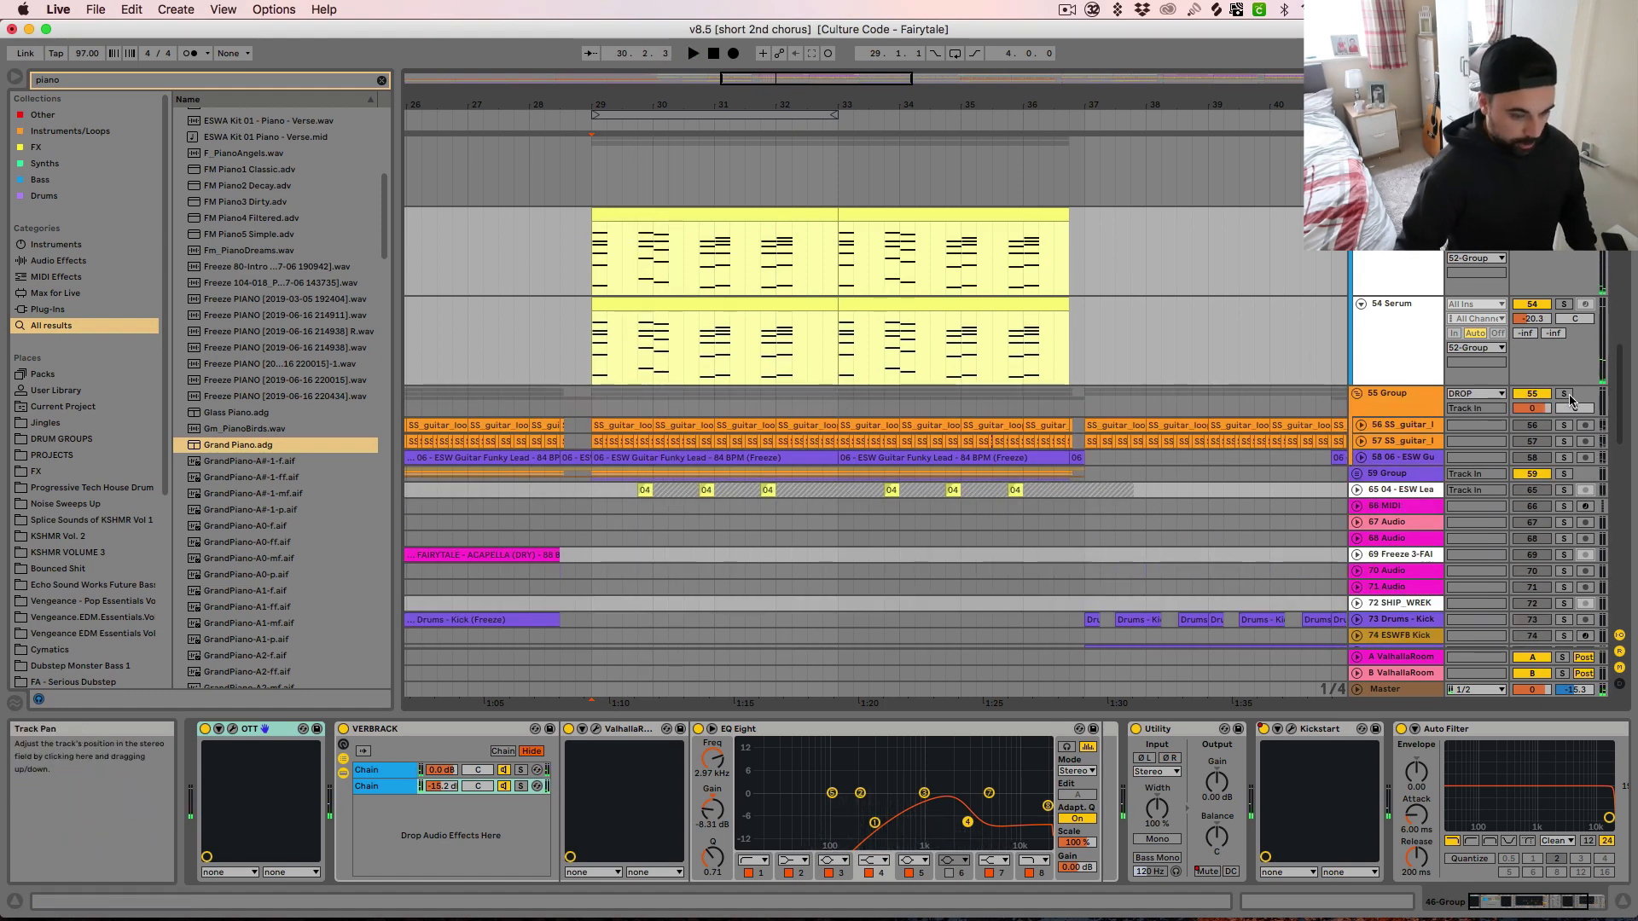
pyautogui.click(1563, 393)
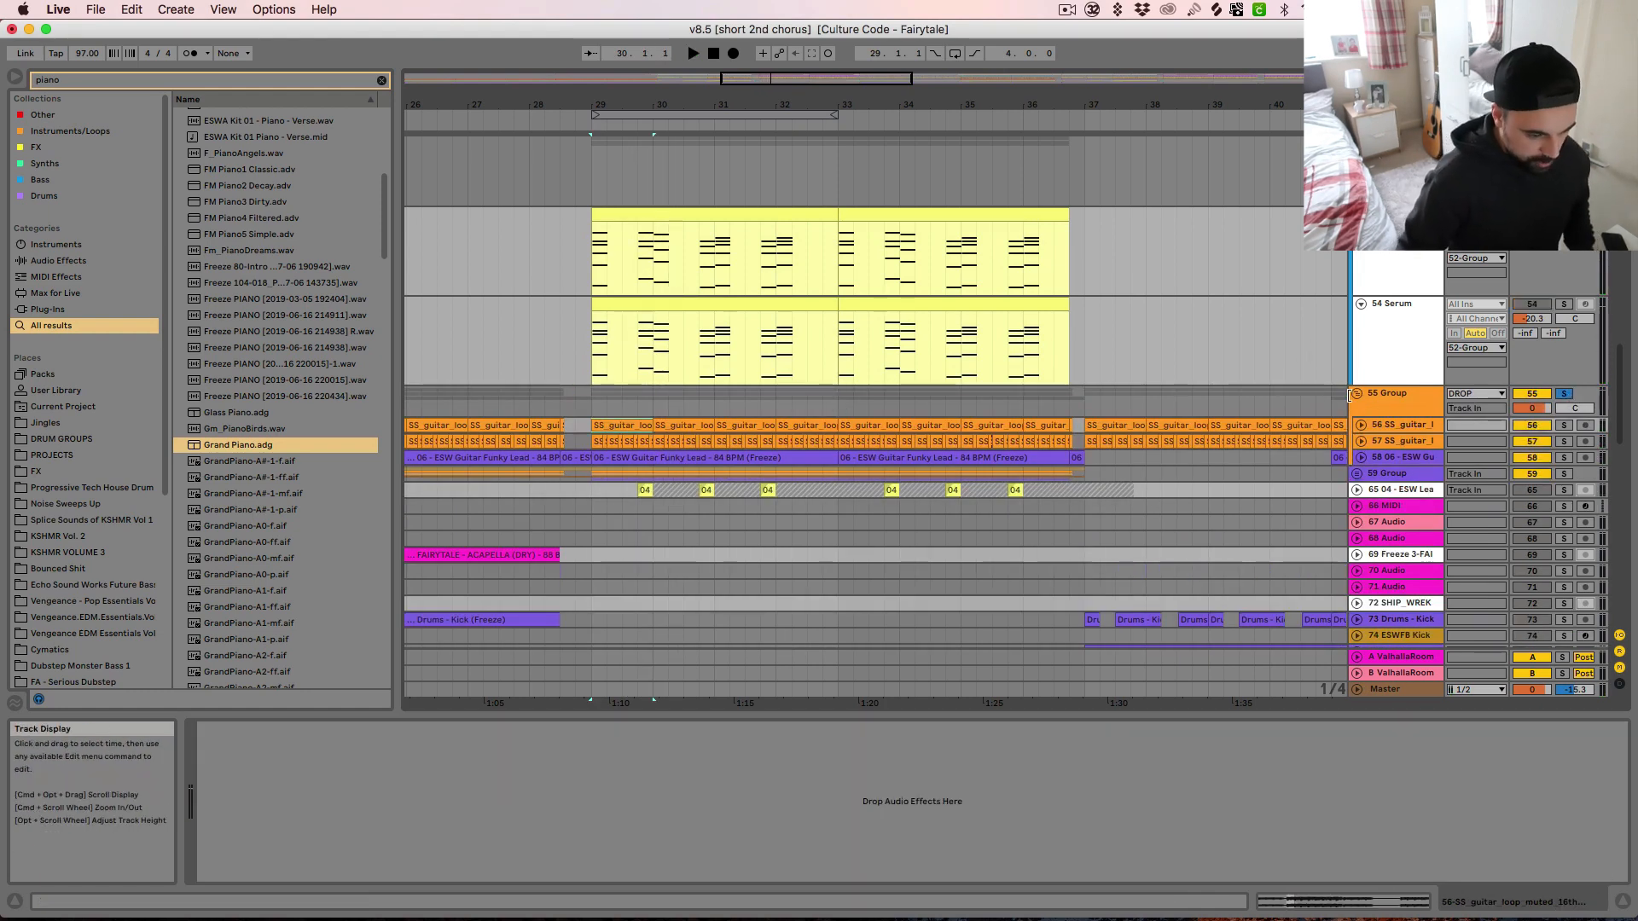
# Solo and unfold the muted 16ths guitar loop on track 56 and audition it from bar 29
pyautogui.press('space')
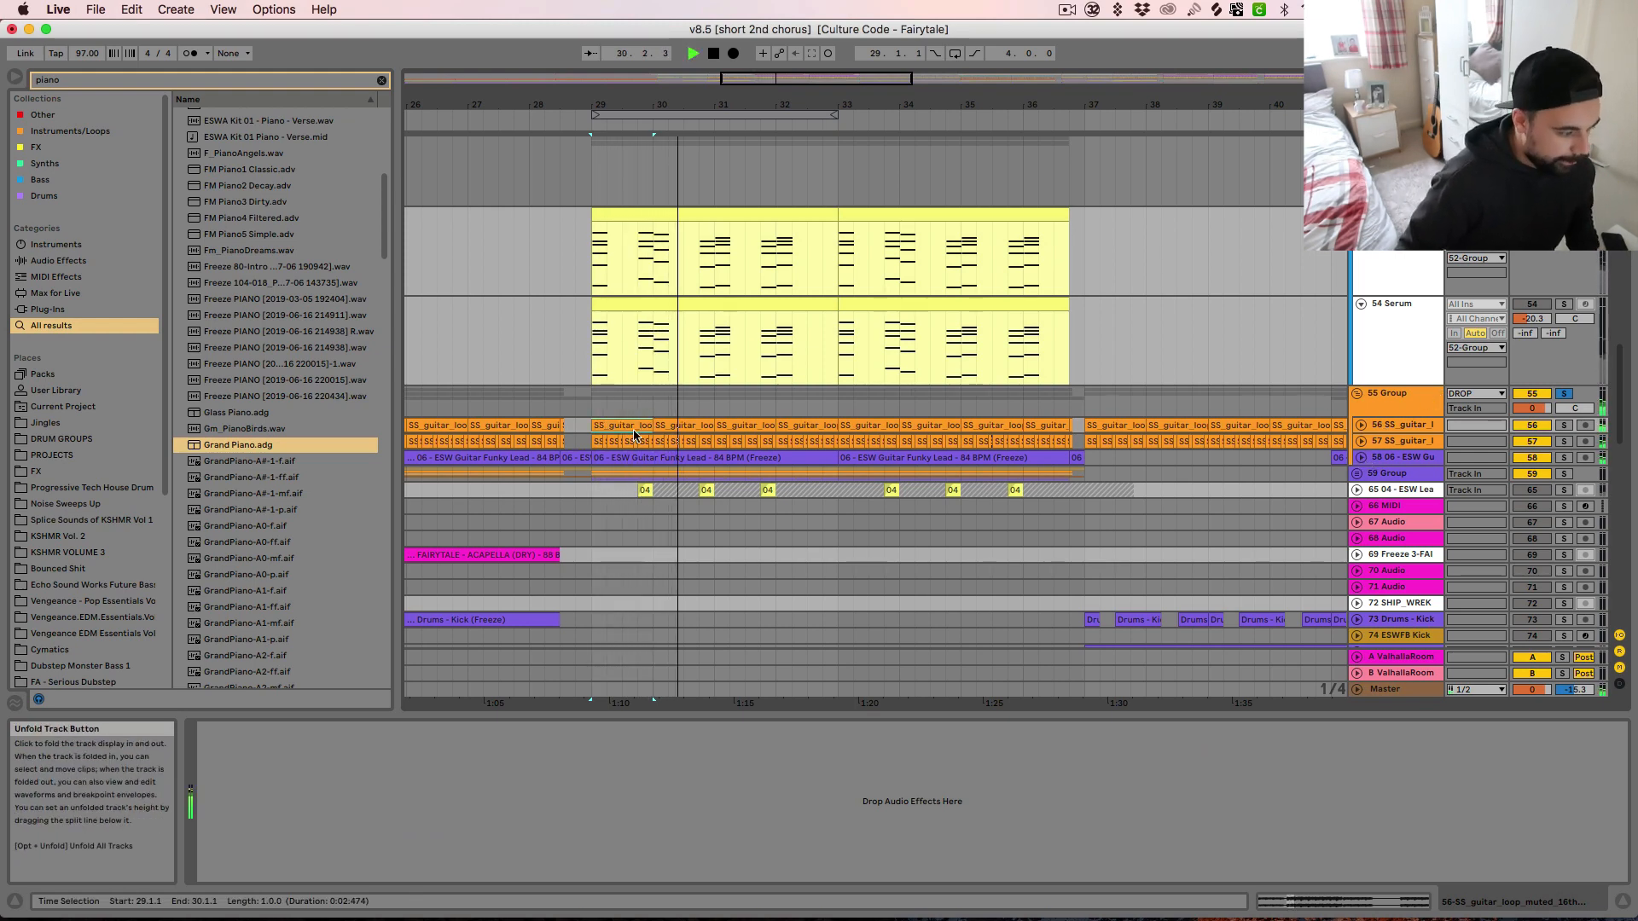
pyautogui.click(1362, 424)
pyautogui.press('space')
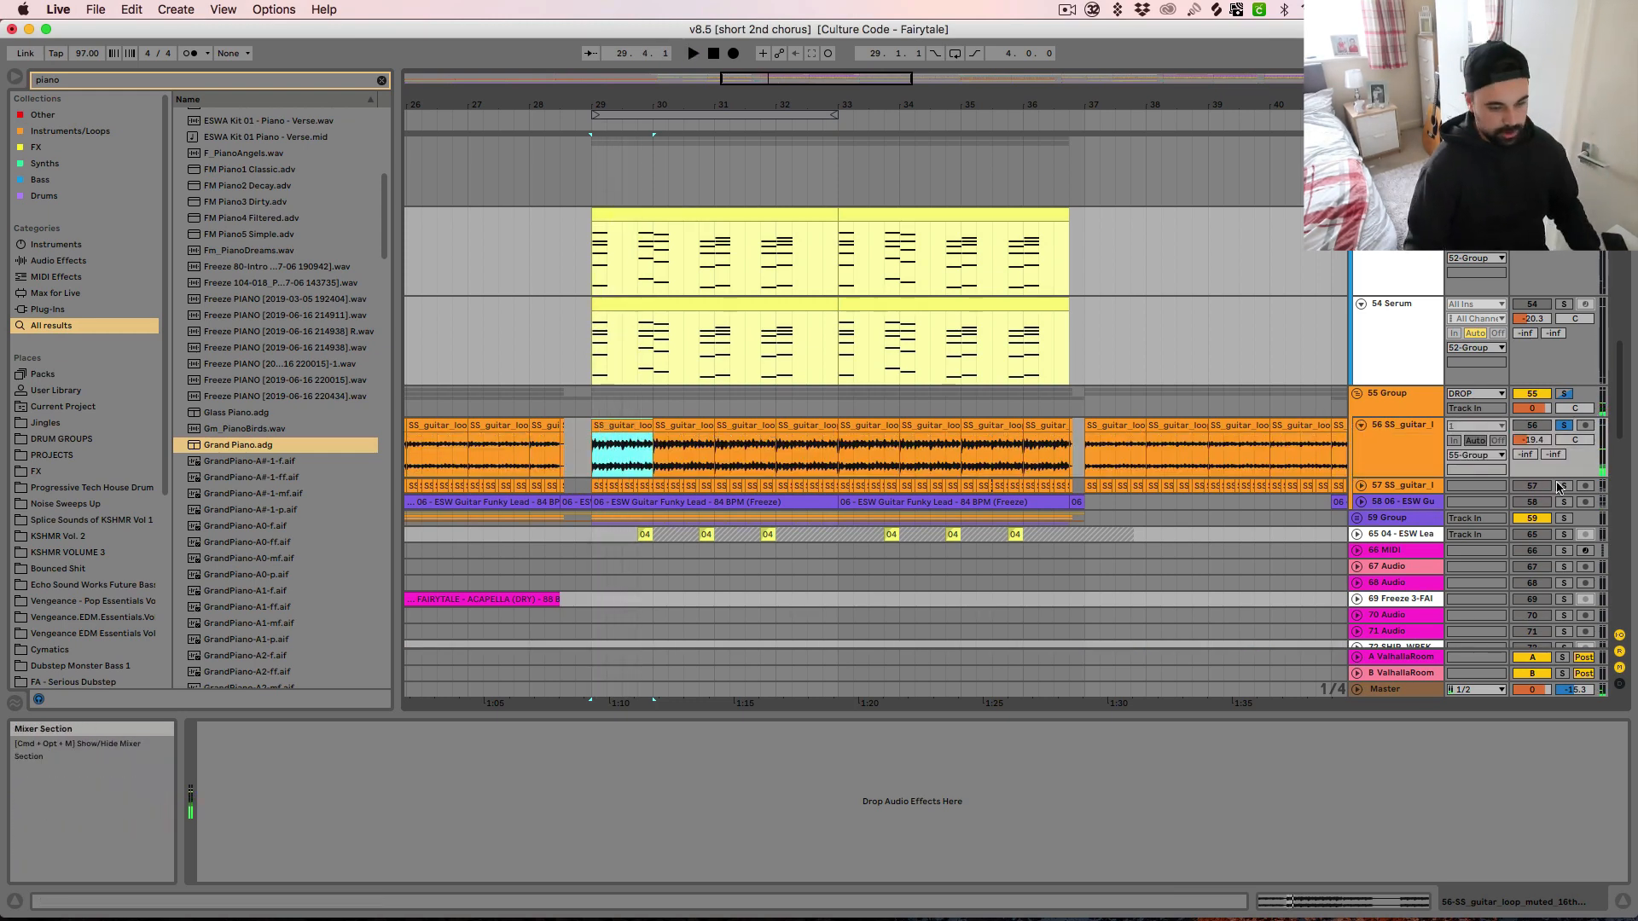
# Solo and unfold guitar loop track 57, audition it, and inspect its short repeated clip at bar 29 up close
pyautogui.click(1362, 485)
pyautogui.press('space')
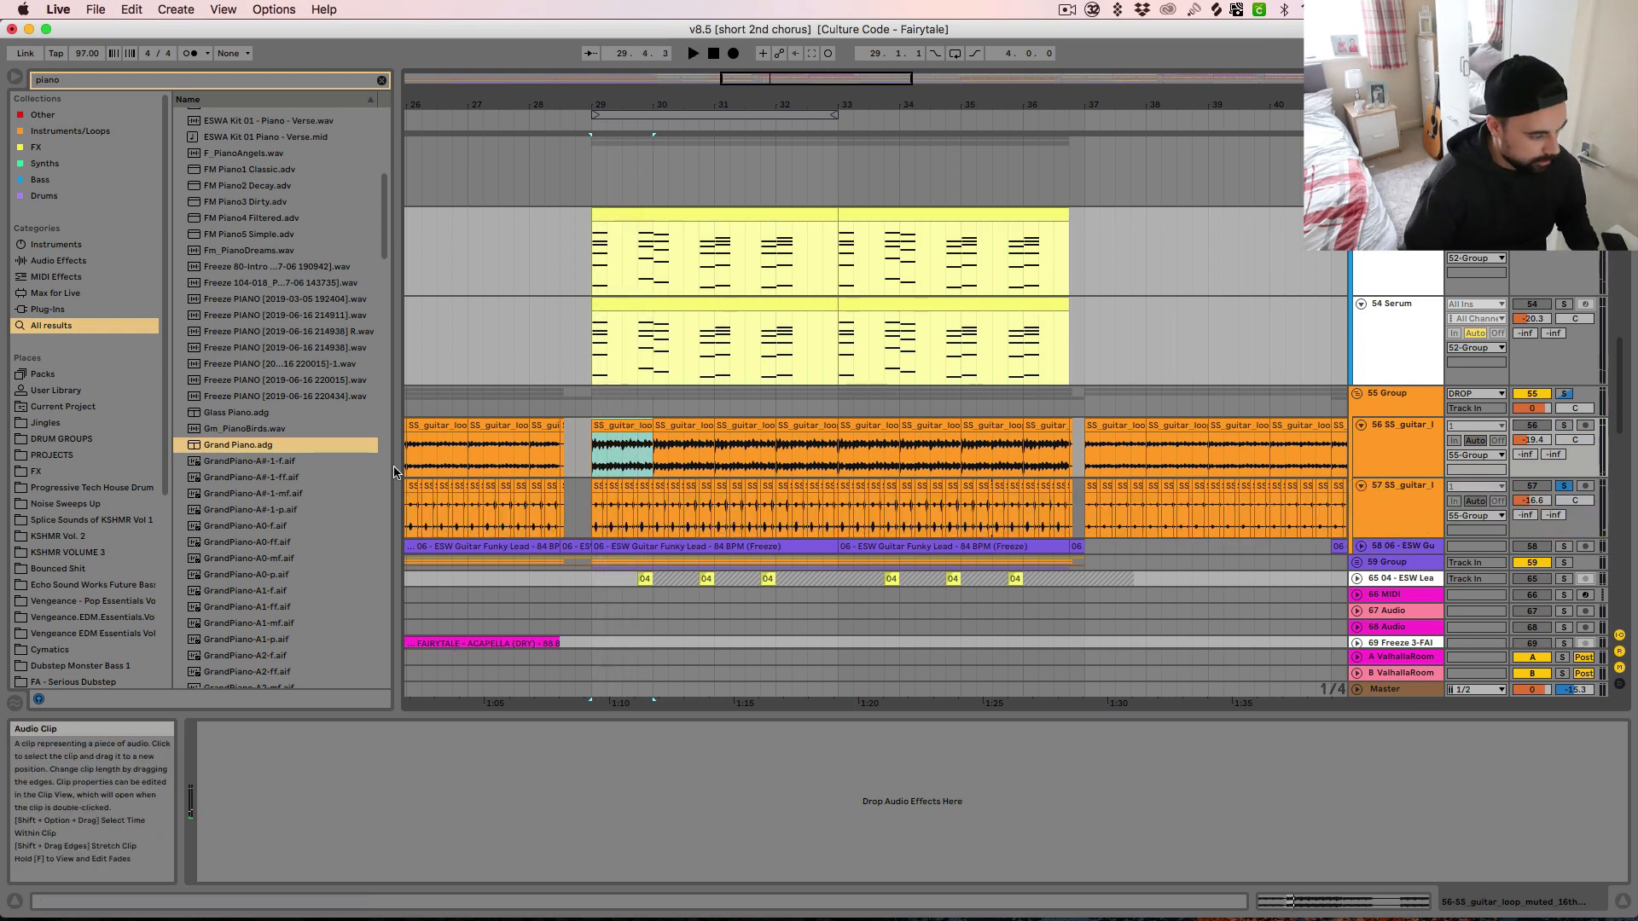
pyautogui.click(598, 486)
pyautogui.press('+')
pyautogui.press('+')
pyautogui.press('+')
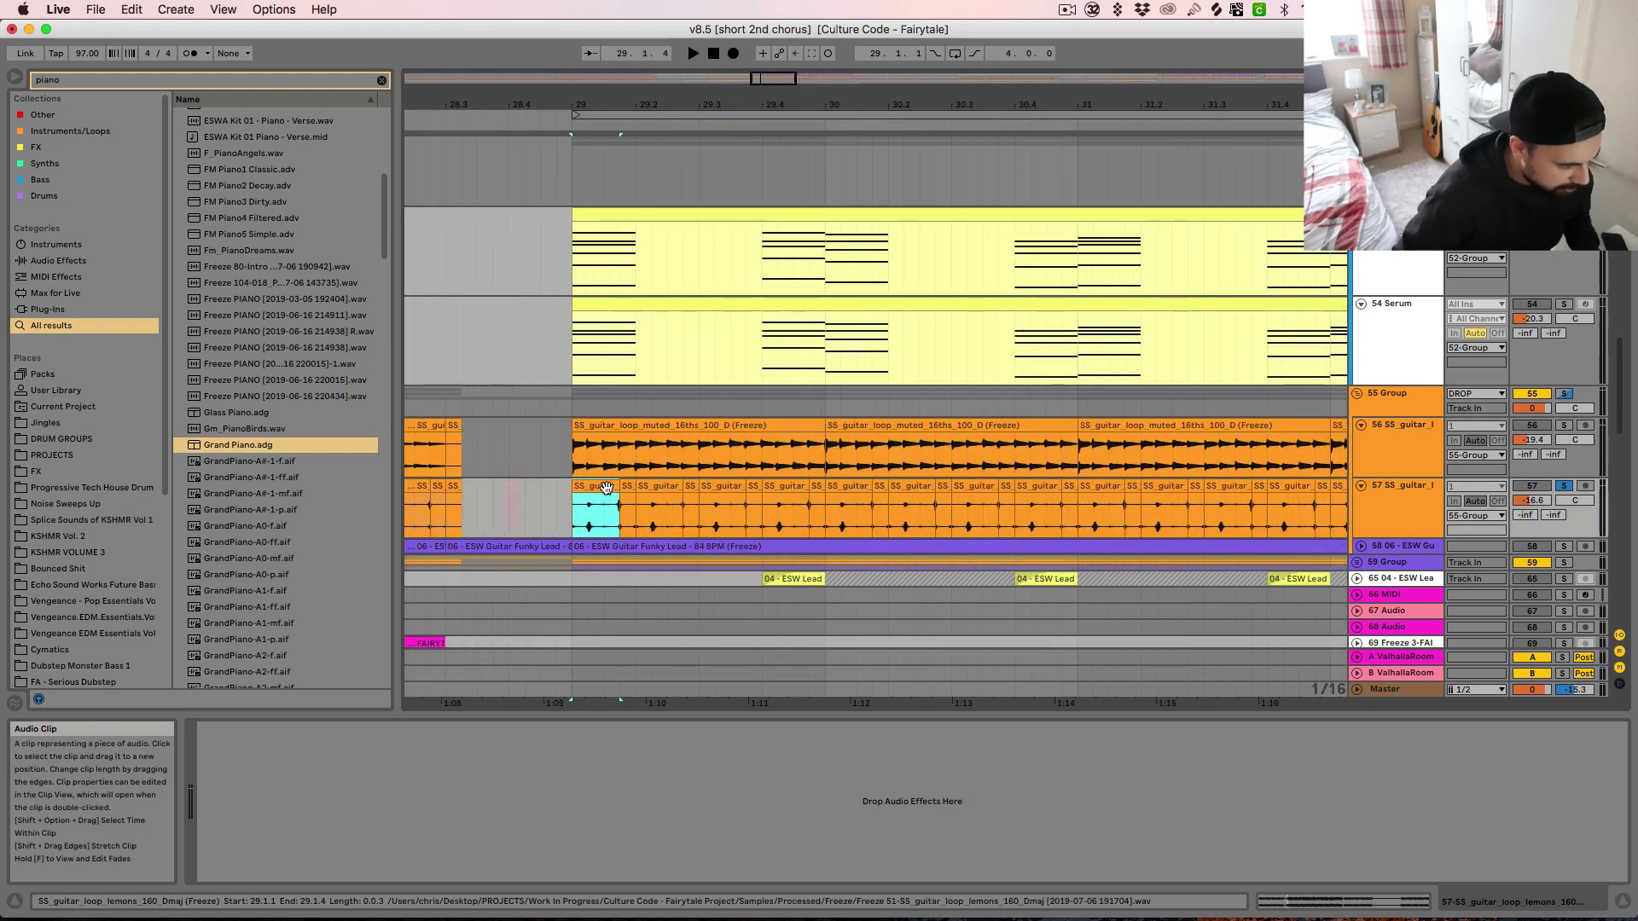
pyautogui.press('-')
pyautogui.press('-')
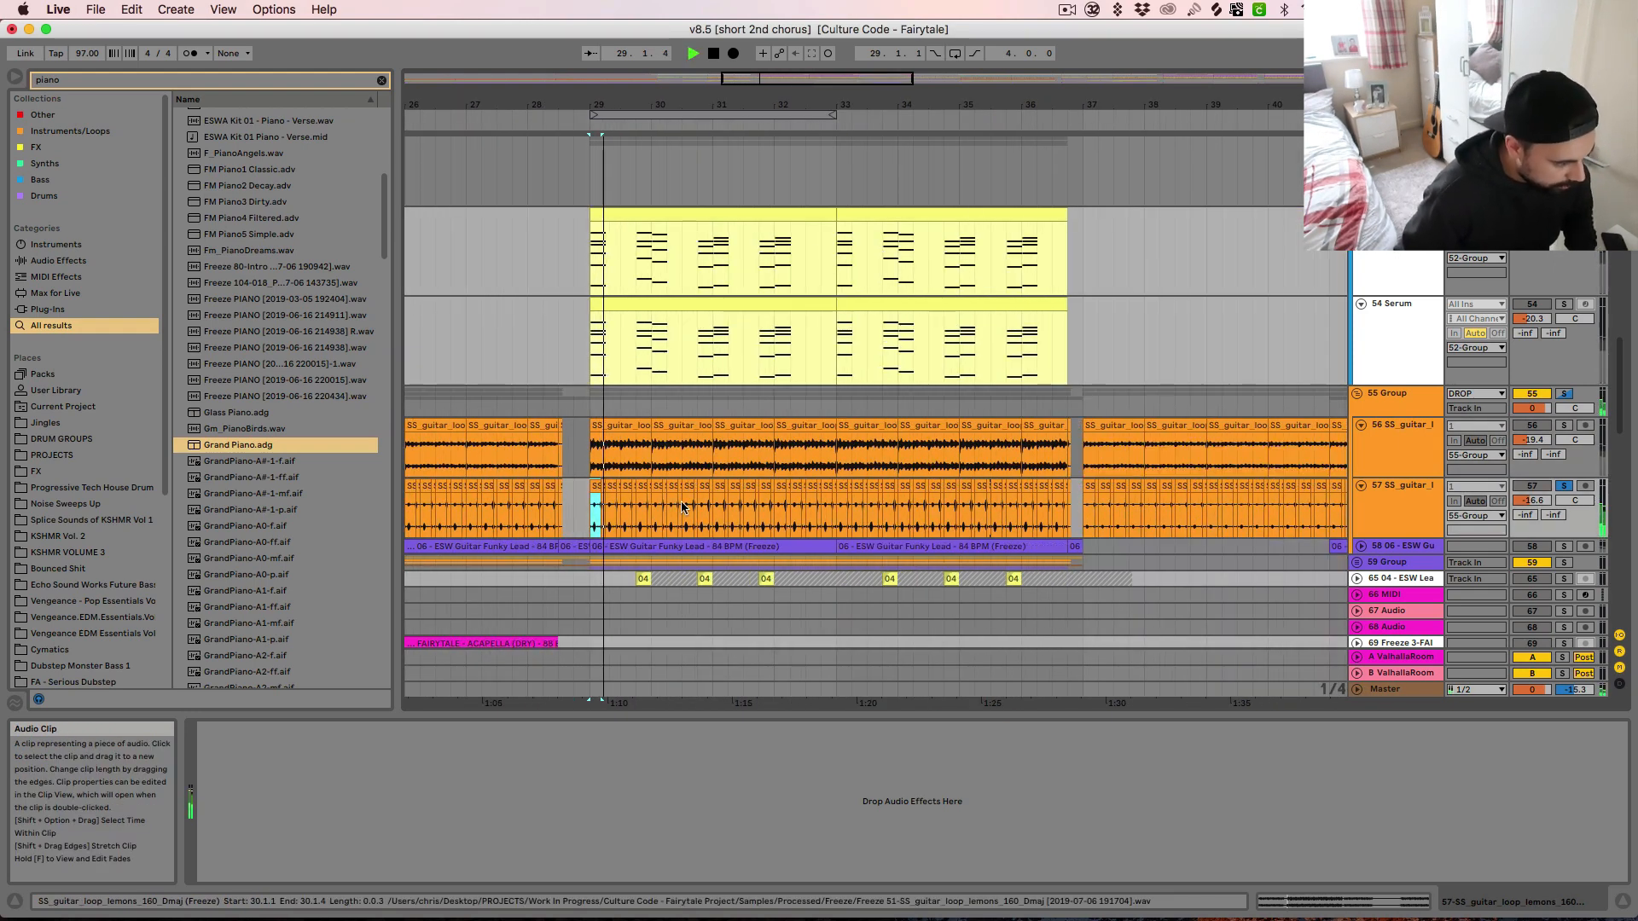
# Solo and unfold guitar track 58 and audition its ESW Guitar Funky Lead clip from bar 29
pyautogui.click(1564, 547)
pyautogui.press('space')
pyautogui.click(1361, 547)
pyautogui.click(647, 547)
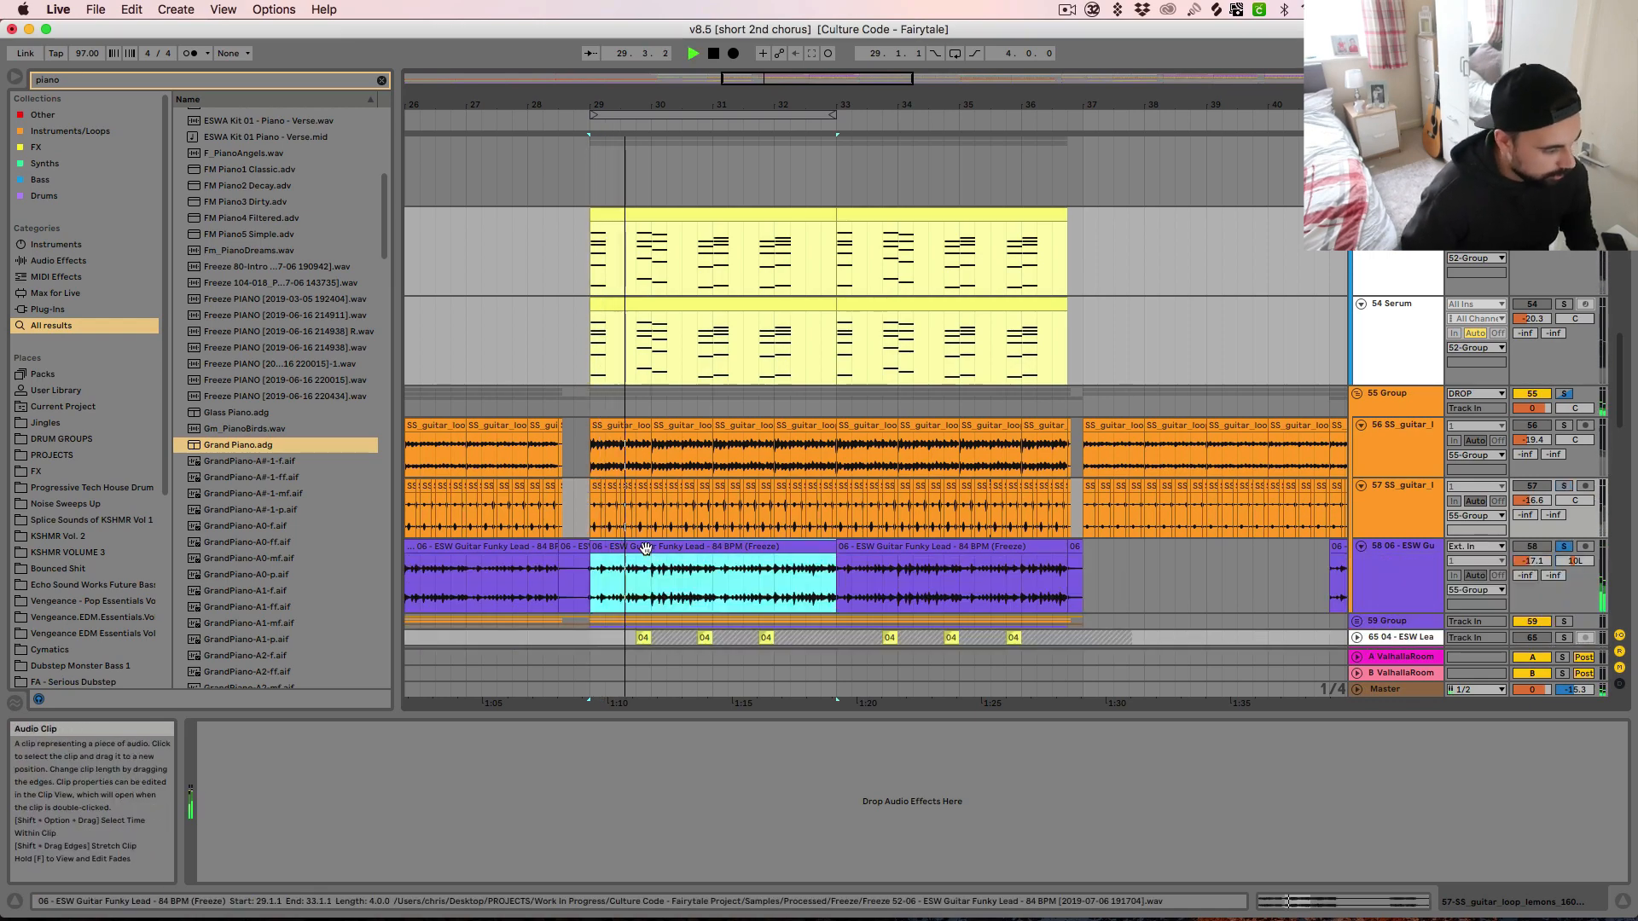
# Examine the waveform of the ESW Guitar Funky Lead clip between bars 29 and 33 up close
pyautogui.press('+')
pyautogui.press('+')
pyautogui.press('-')
pyautogui.press('-')
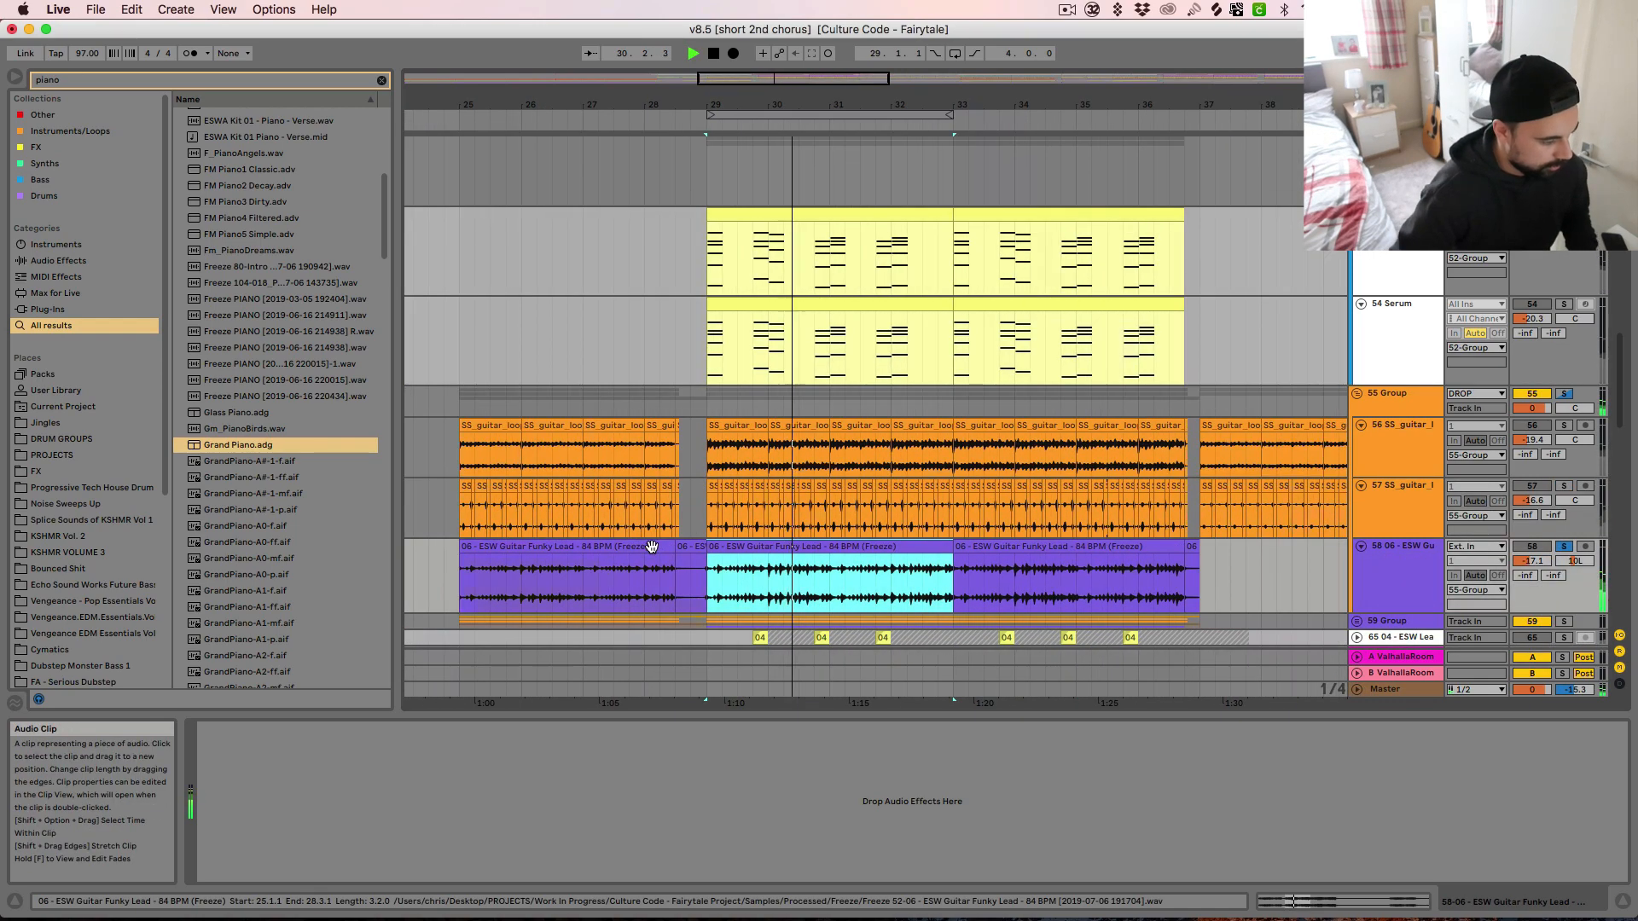
pyautogui.press('+')
pyautogui.press('+')
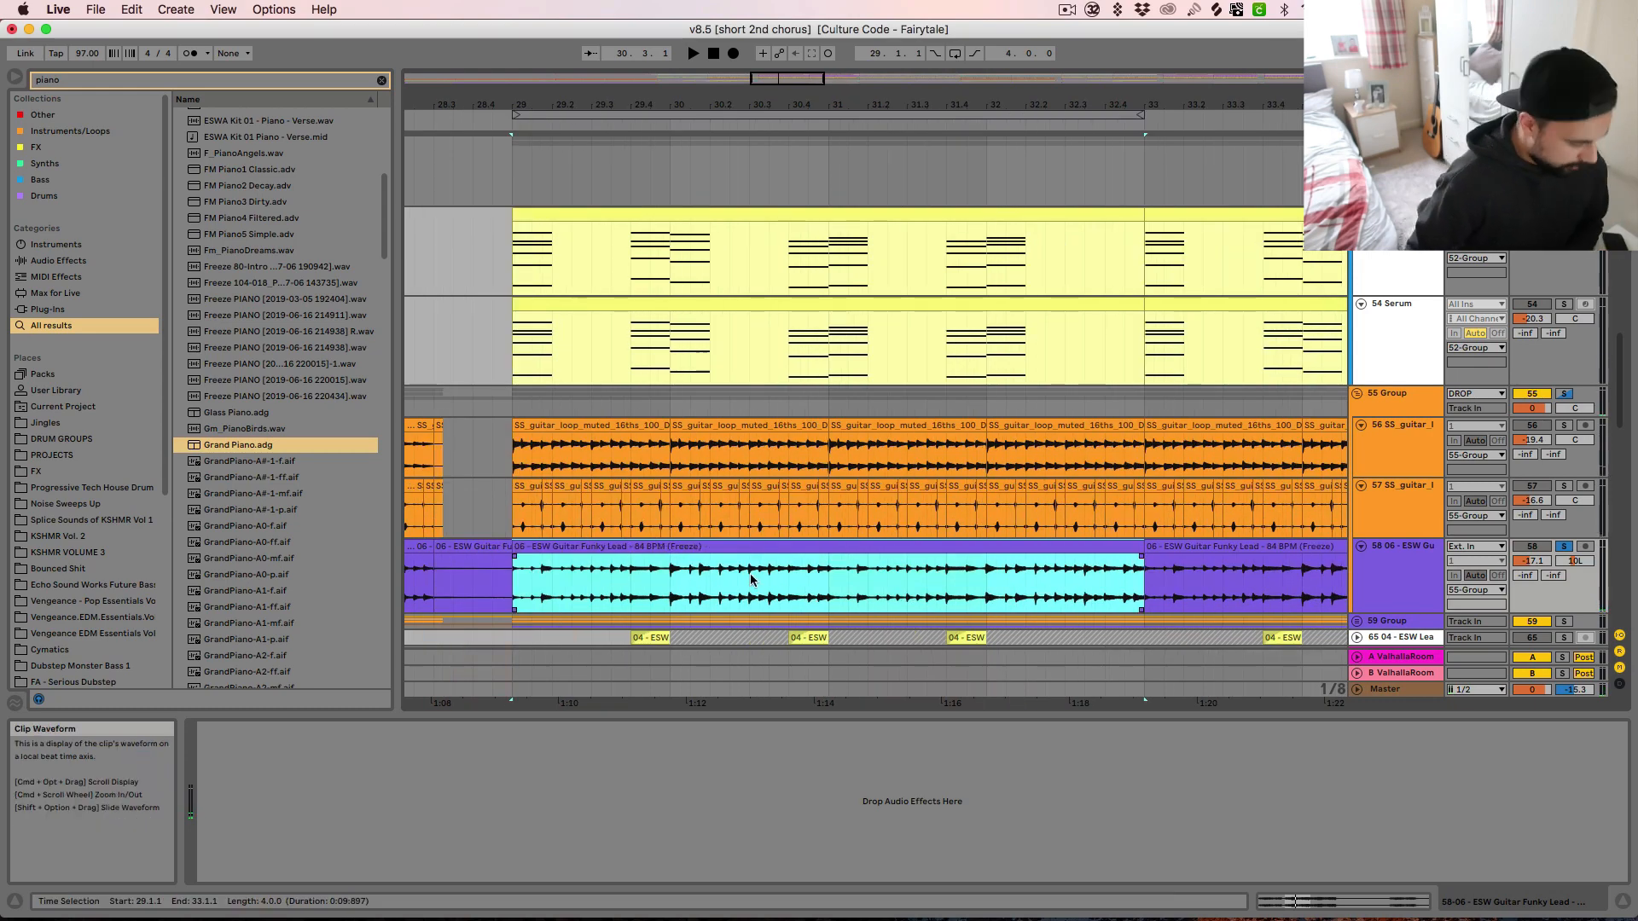
pyautogui.press('-')
pyautogui.press('-')
pyautogui.press('+')
pyautogui.press('+')
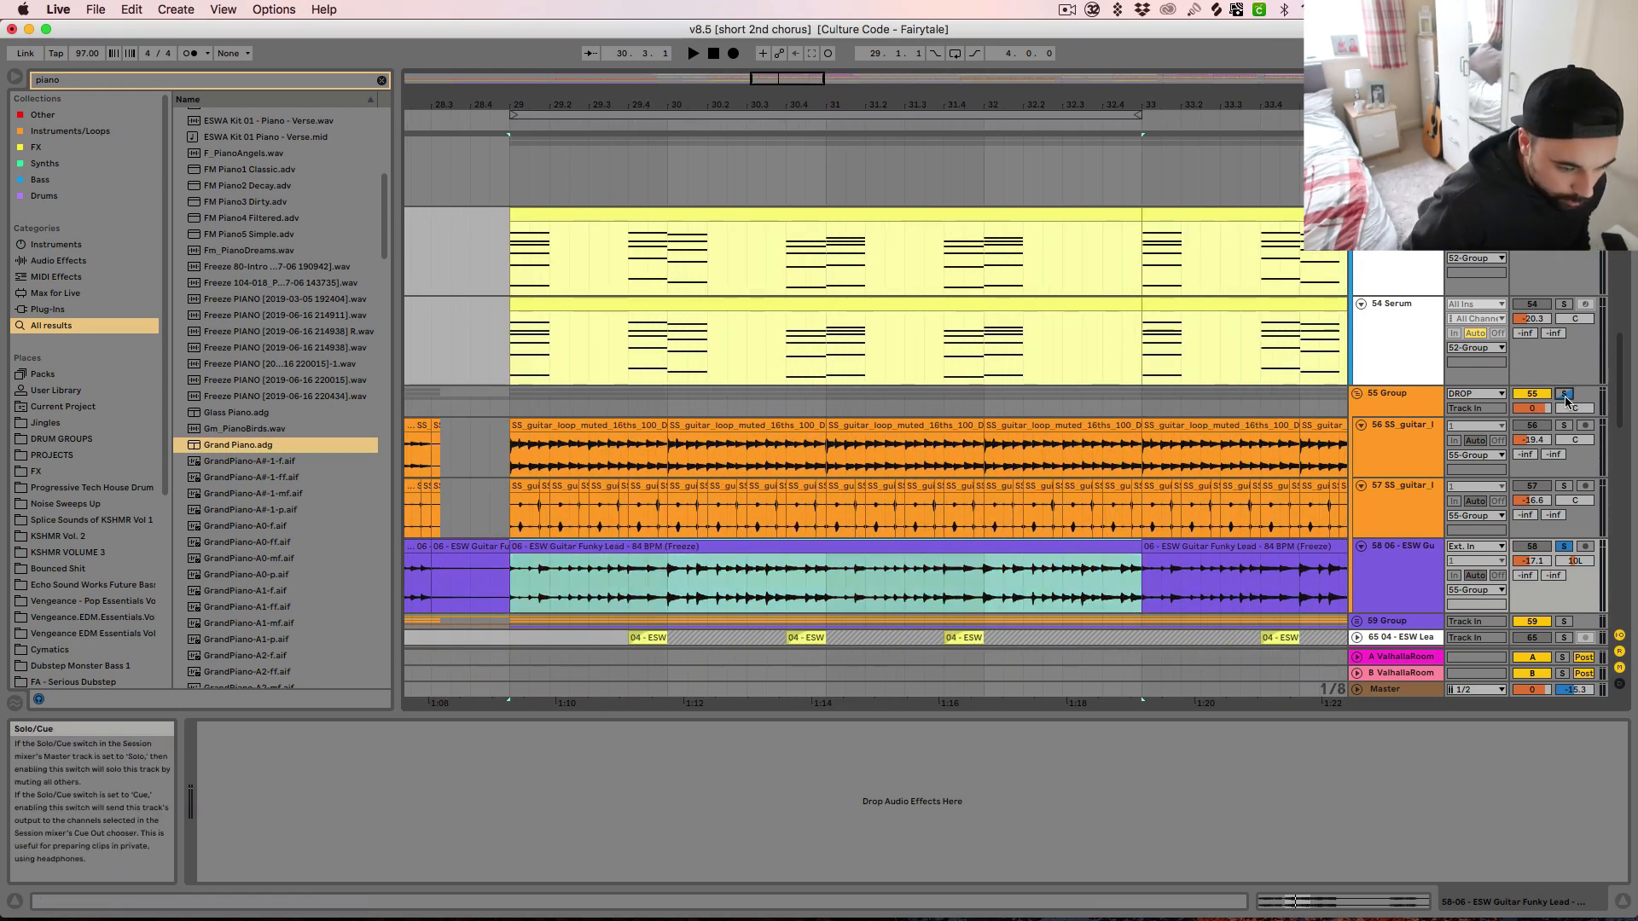
# Solo the 52 Group alongside the 55 Group guitars and audition them together from bar 29
pyautogui.scroll(5, 1582, 413)
pyautogui.click(1564, 291)
pyautogui.press('space')
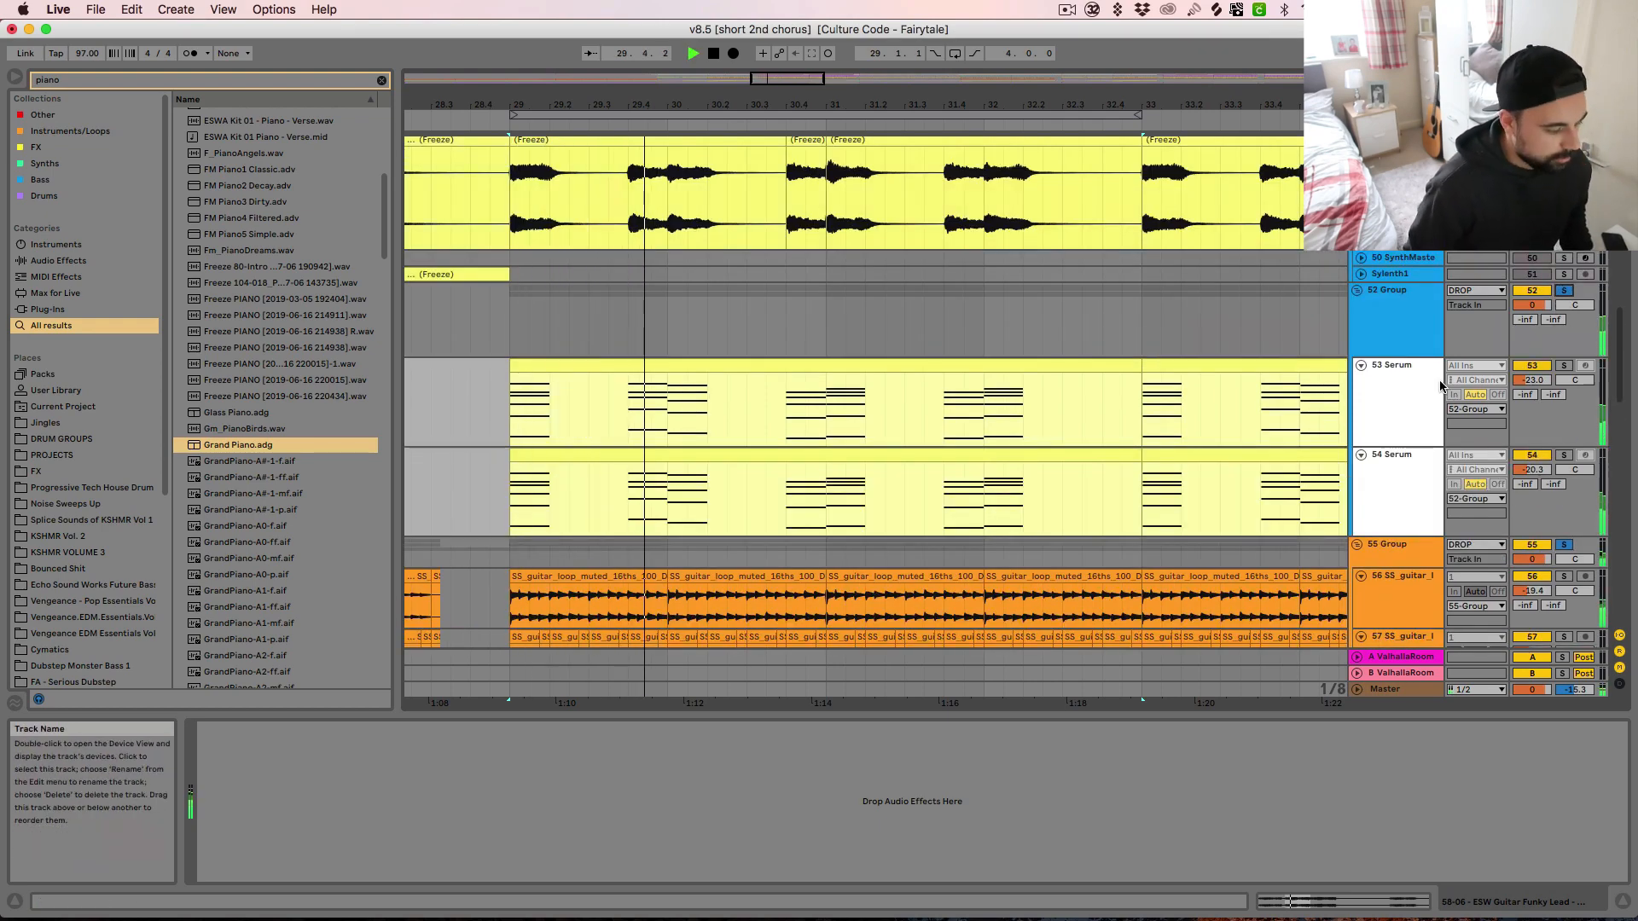
# Unfold and solo the 59 Group and audition its layers from bar 29
pyautogui.scroll(-6, 1235, 393)
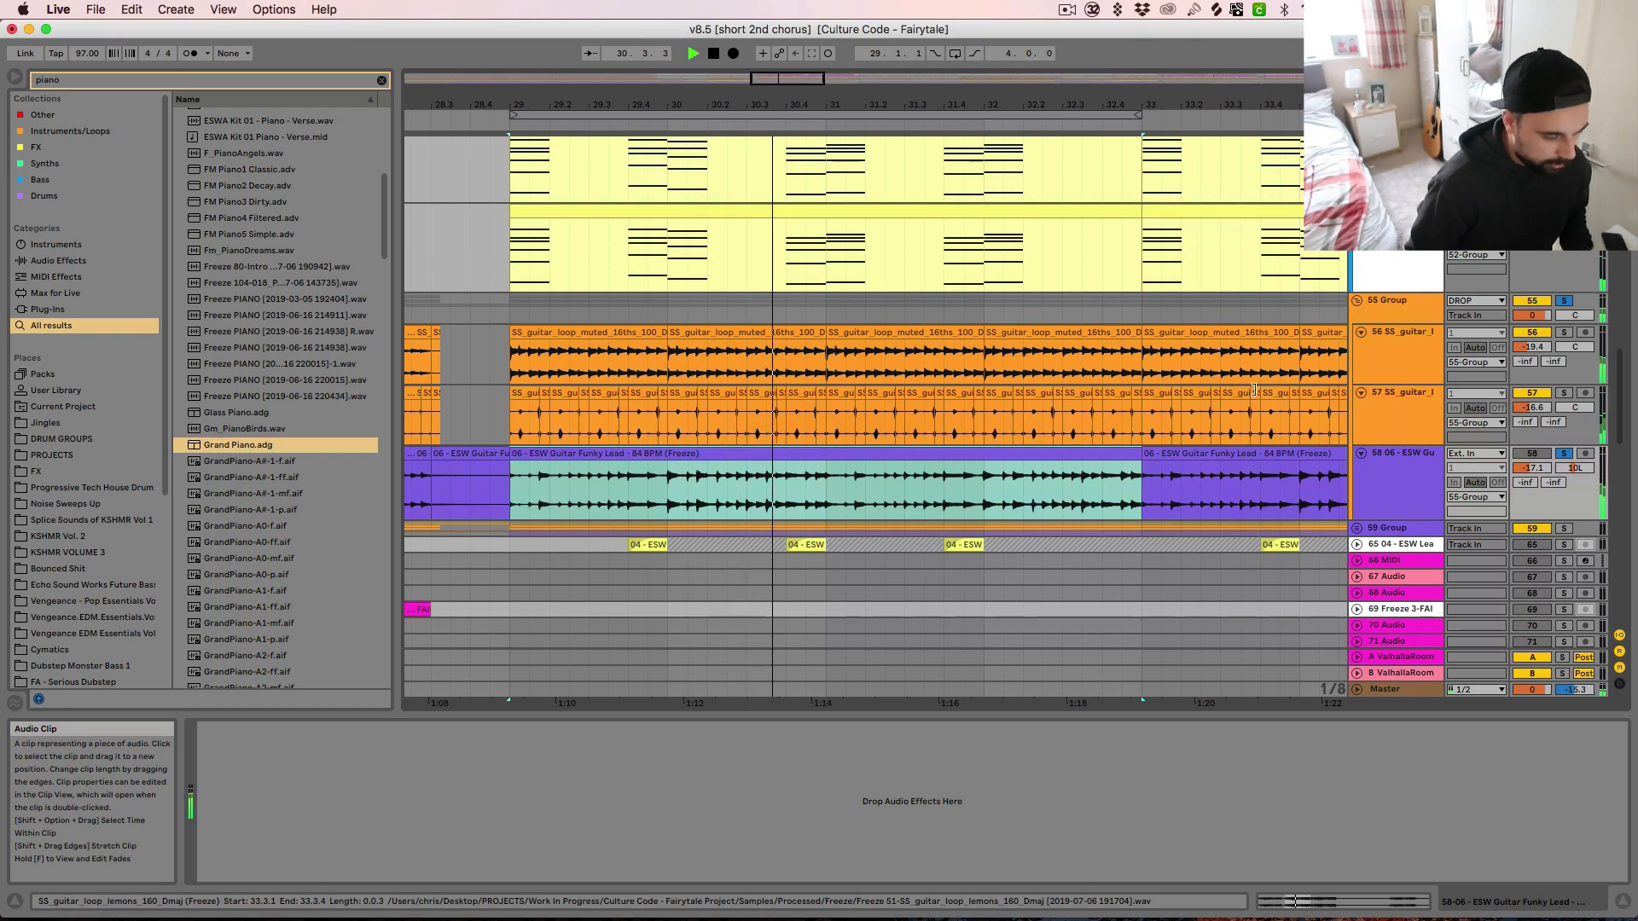
pyautogui.click(1357, 528)
pyautogui.scroll(-4, 1223, 513)
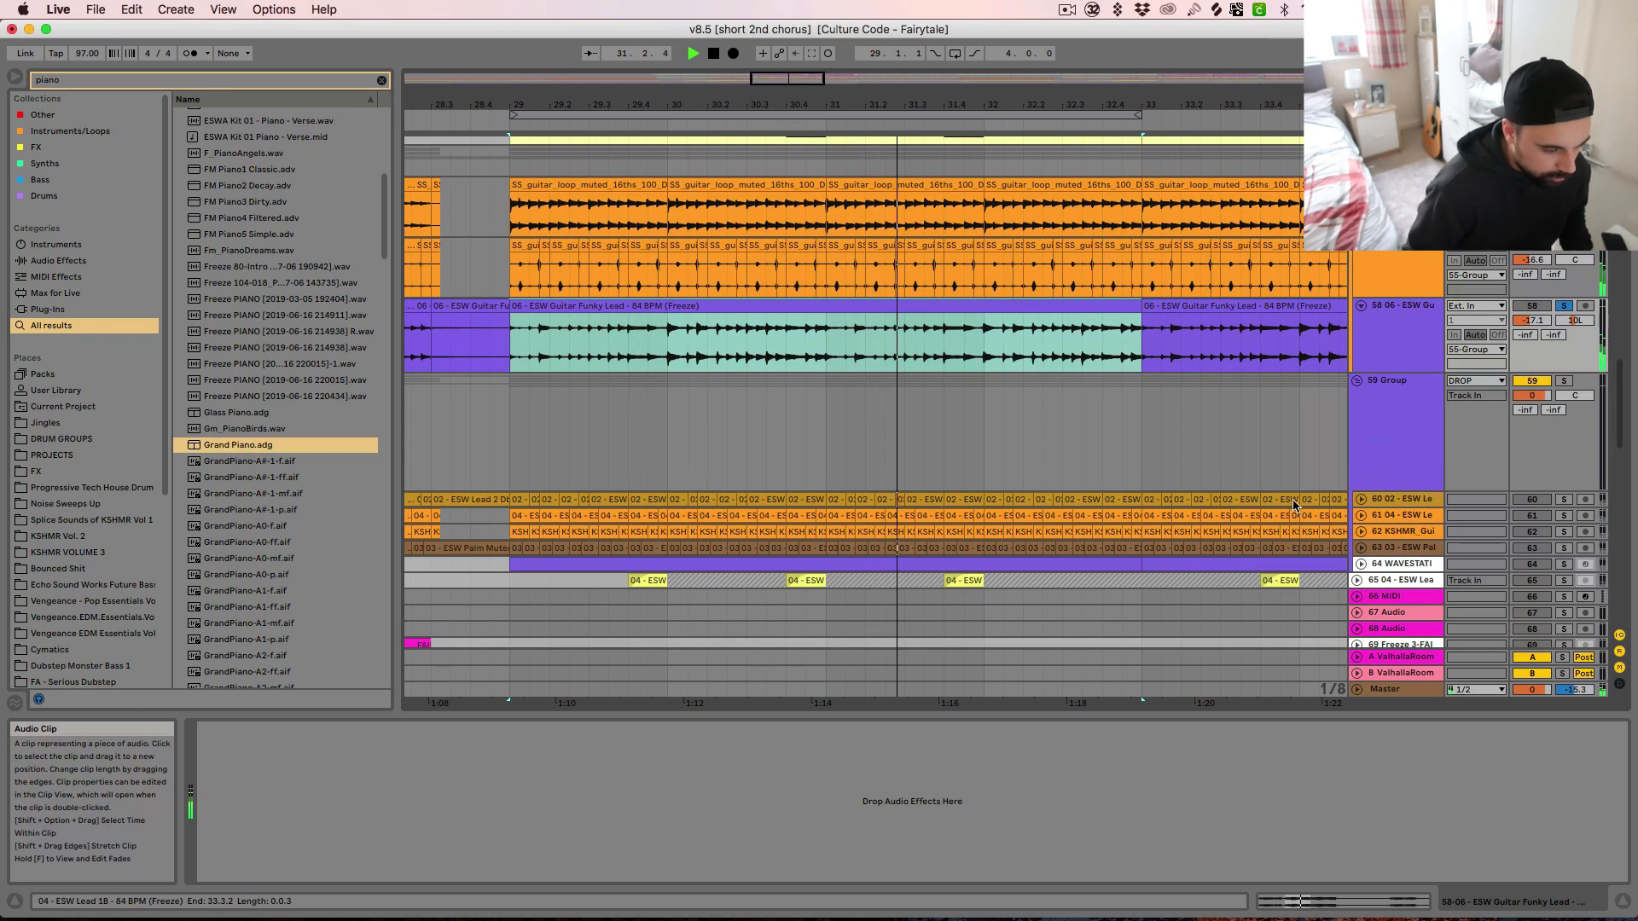
pyautogui.click(1563, 382)
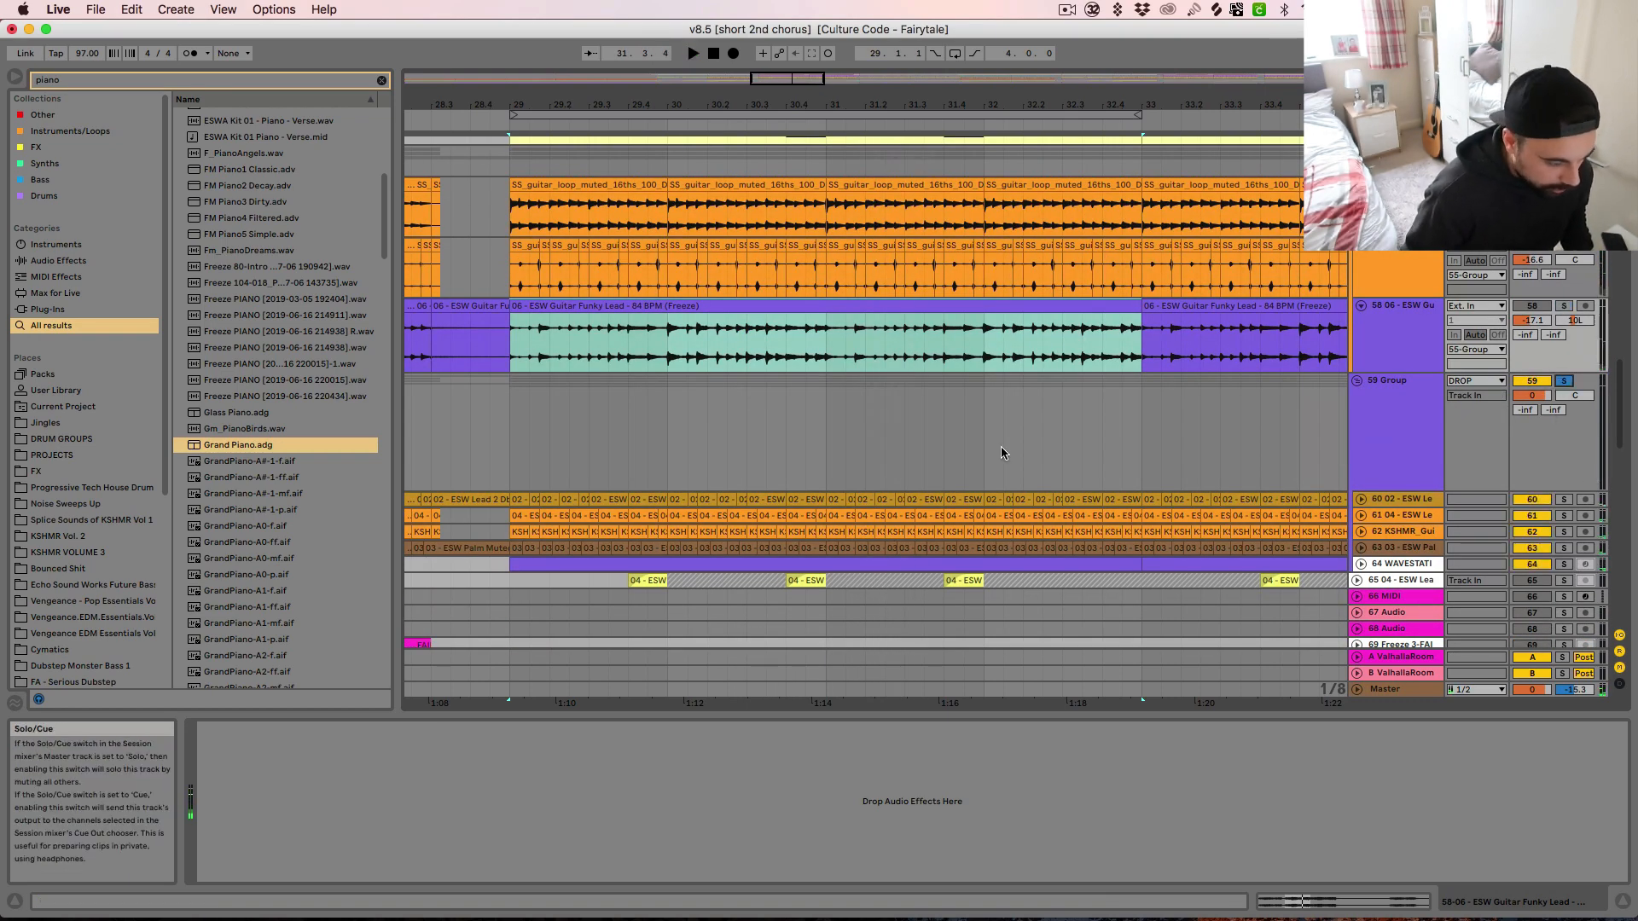
pyautogui.click(510, 450)
pyautogui.press('space')
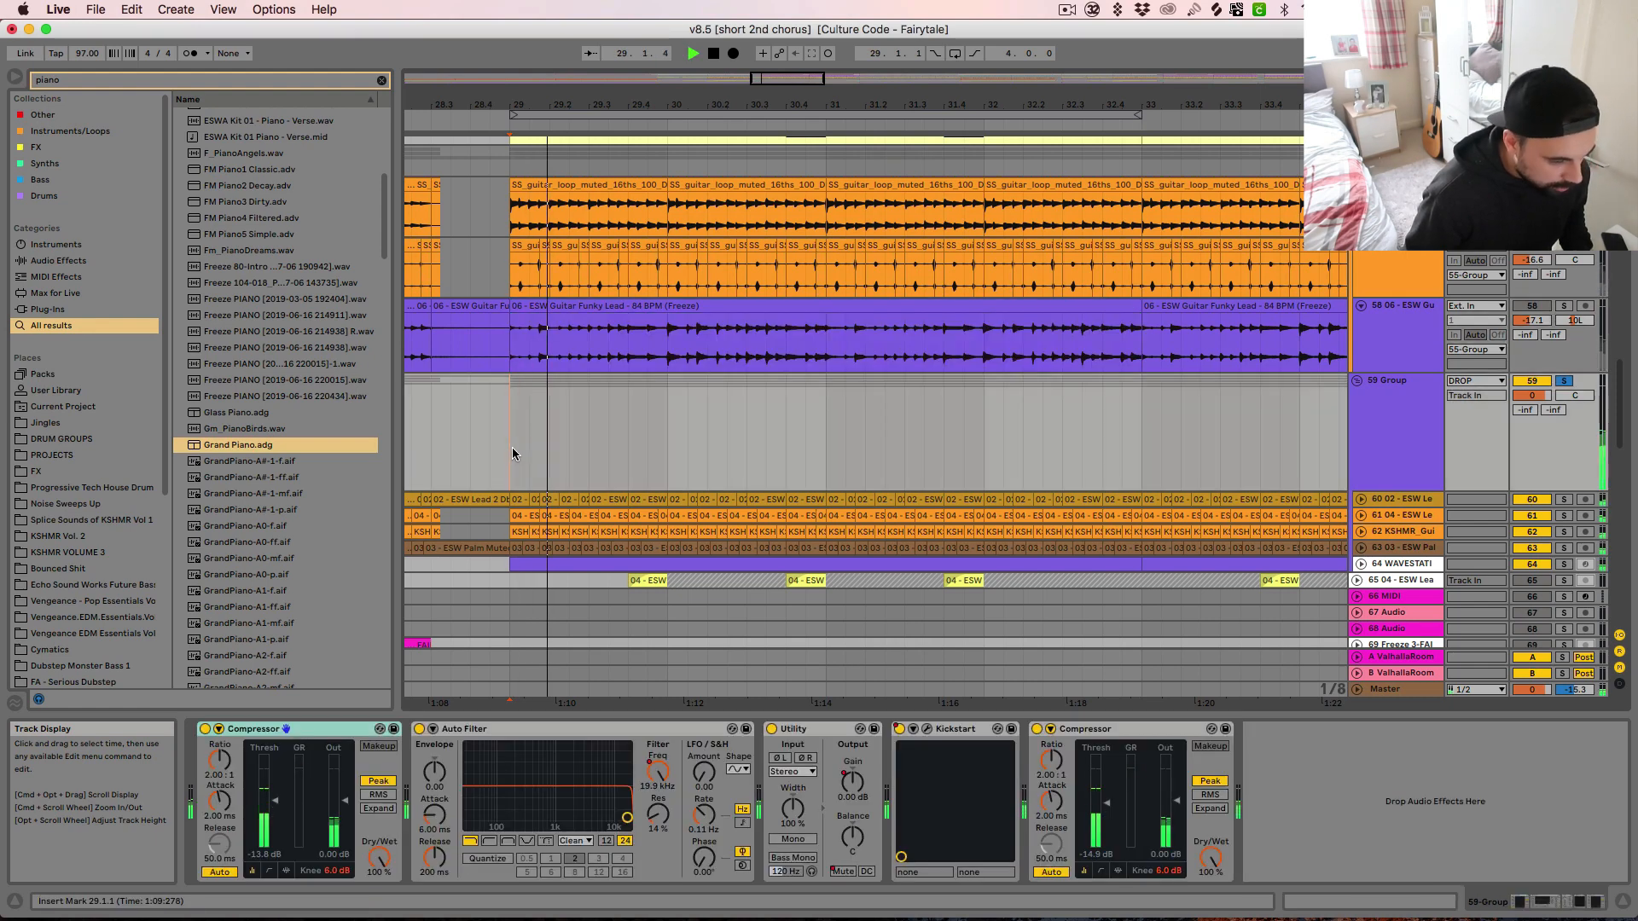
# Solo and unfold the ESW Lead track 60 in the 59 Group and audition it from bar 29
pyautogui.click(1564, 500)
pyautogui.press('space')
pyautogui.click(1361, 500)
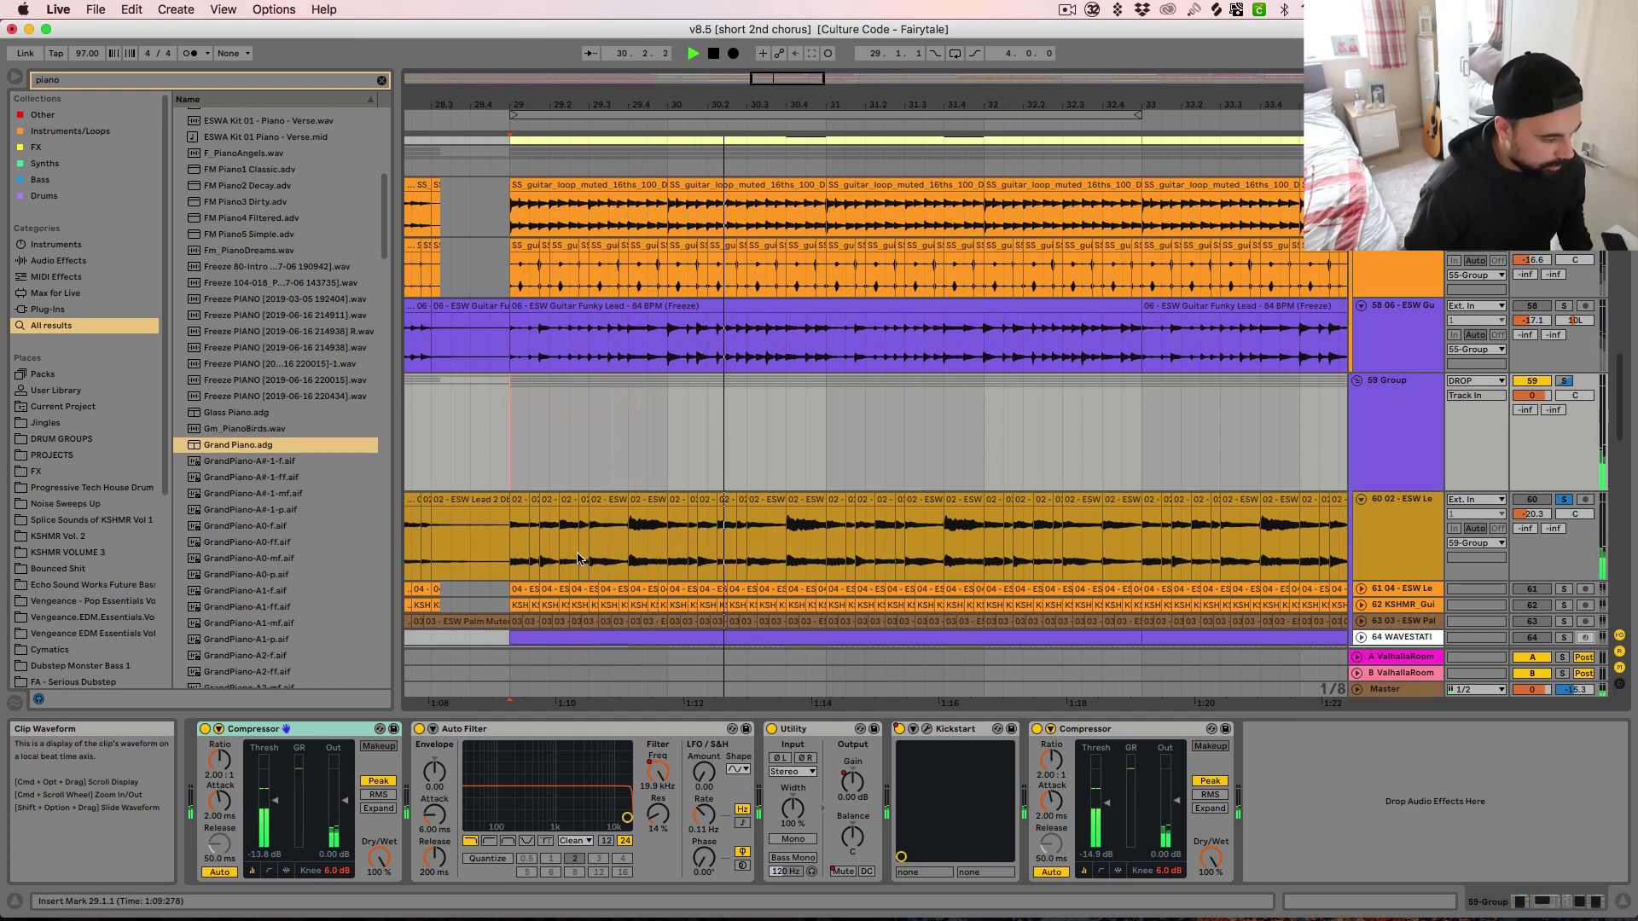
# Solo and unfold the ESW Lead track 61 and audition it together with track 60
pyautogui.press('space')
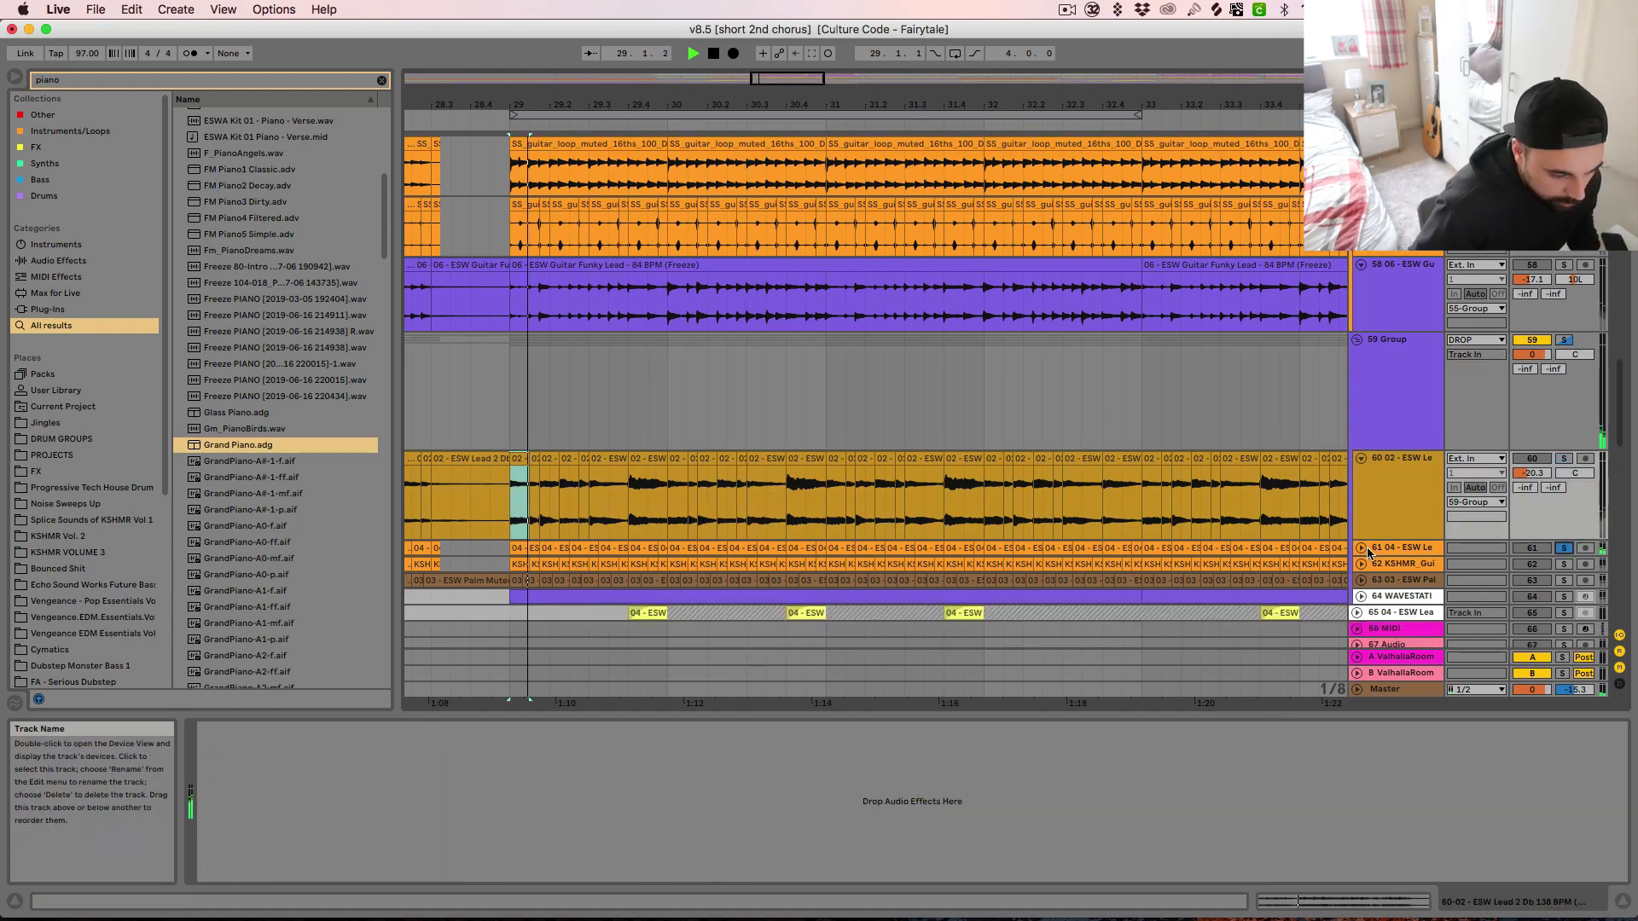
pyautogui.click(1362, 549)
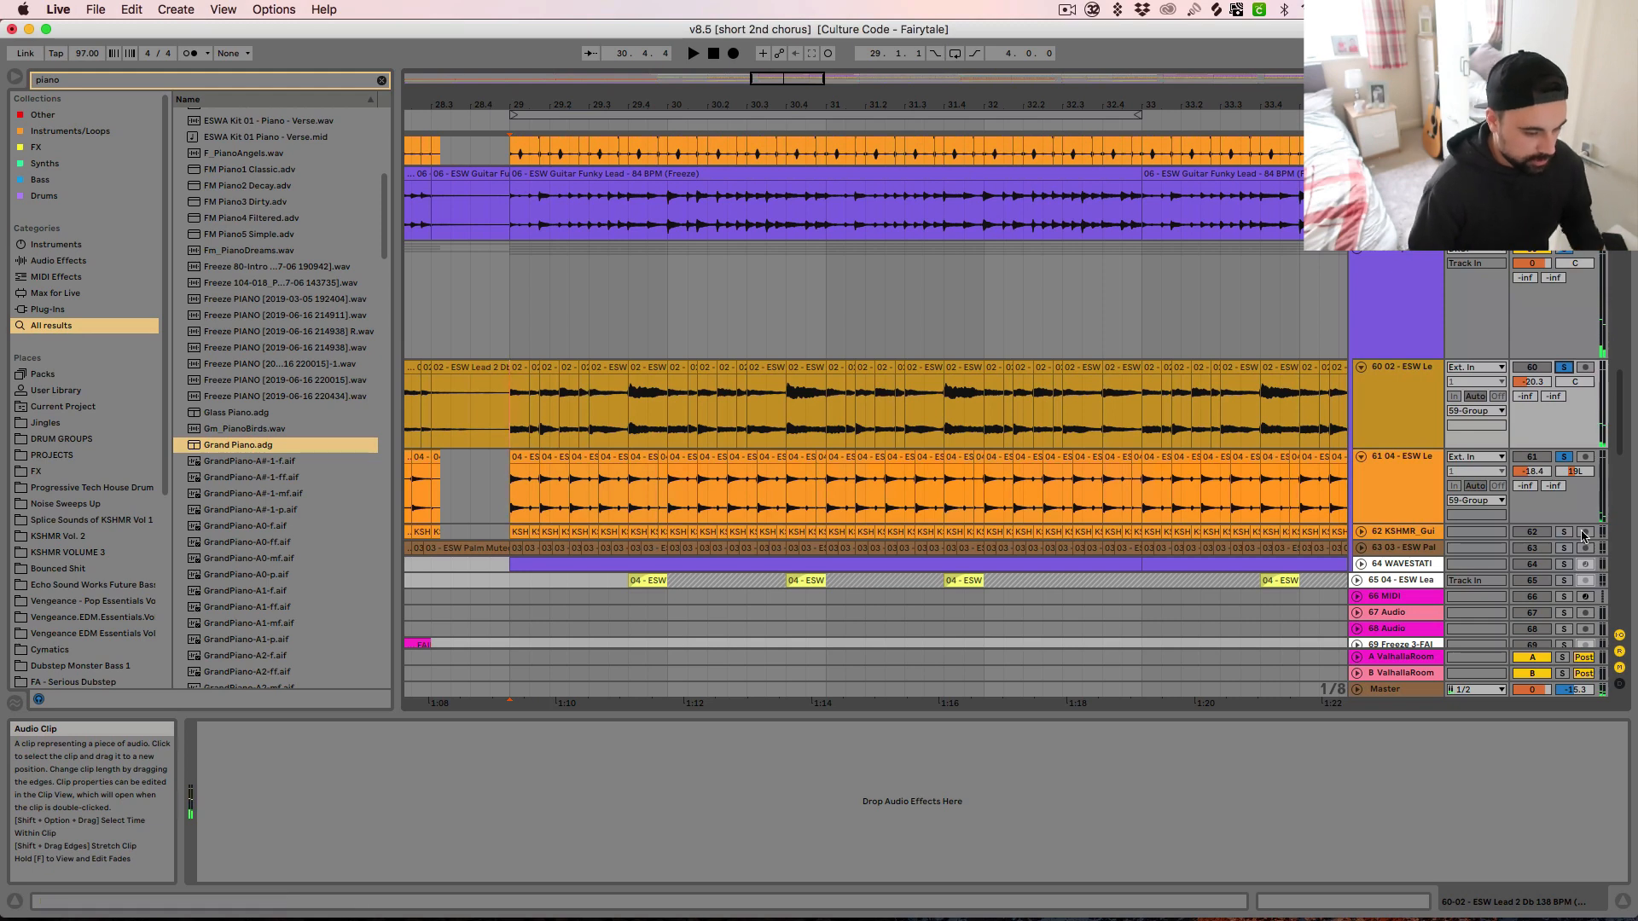
# Solo and unfold the KSHMR_Guitar_Melody track 62 in the 59 Group and audition it from bar 29
pyautogui.click(1362, 531)
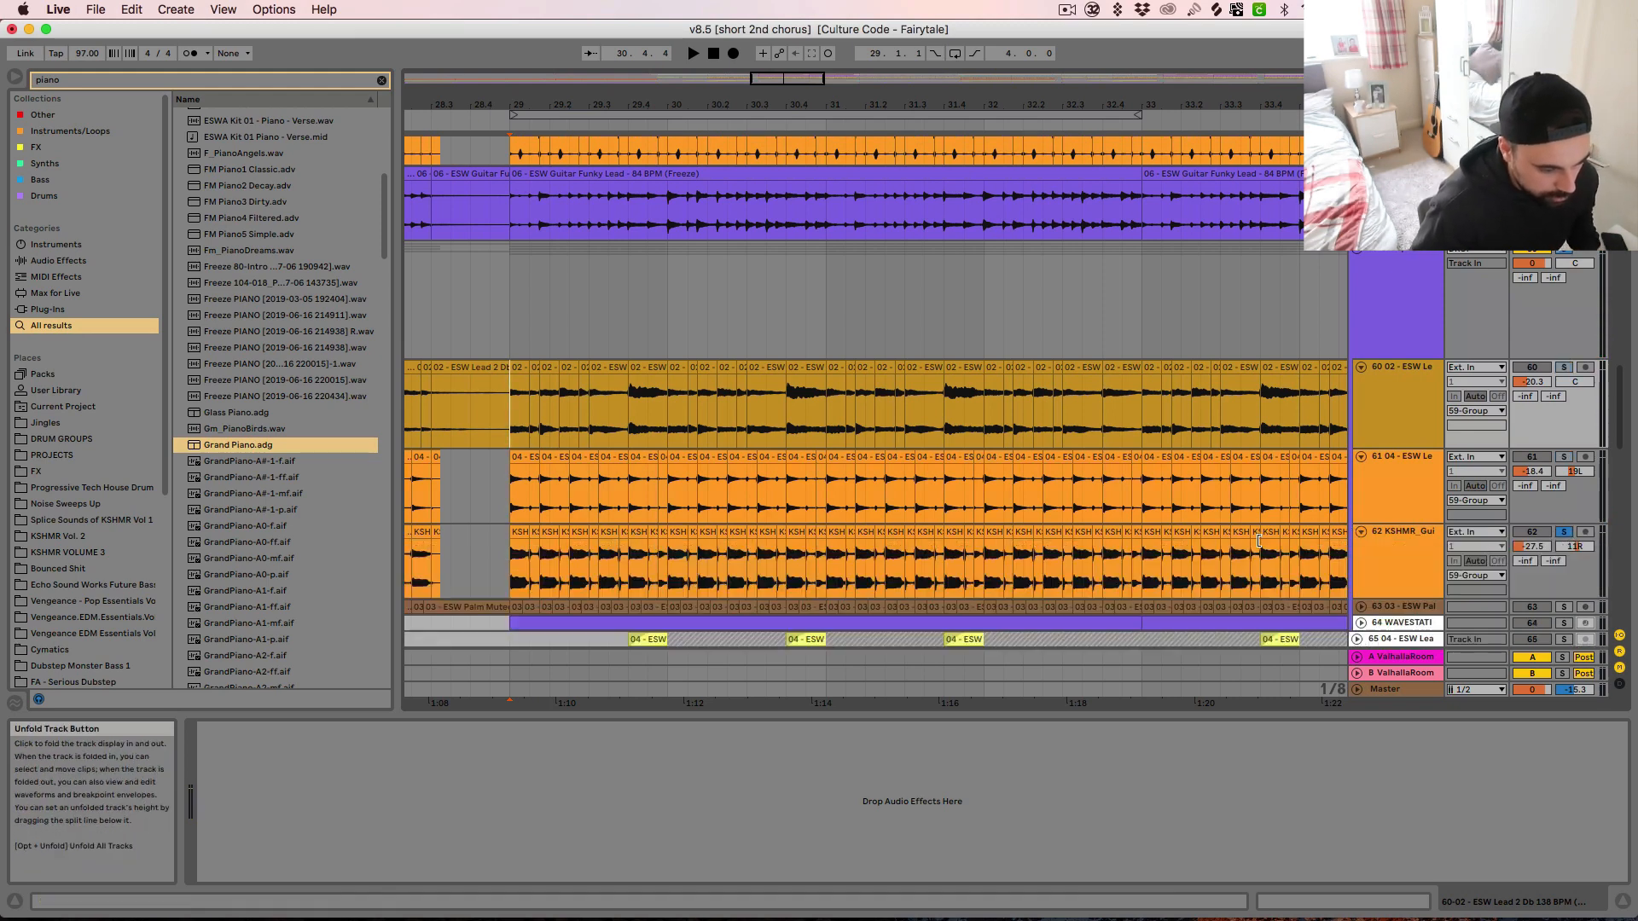
pyautogui.press('space')
pyautogui.click(513, 577)
pyautogui.press('space')
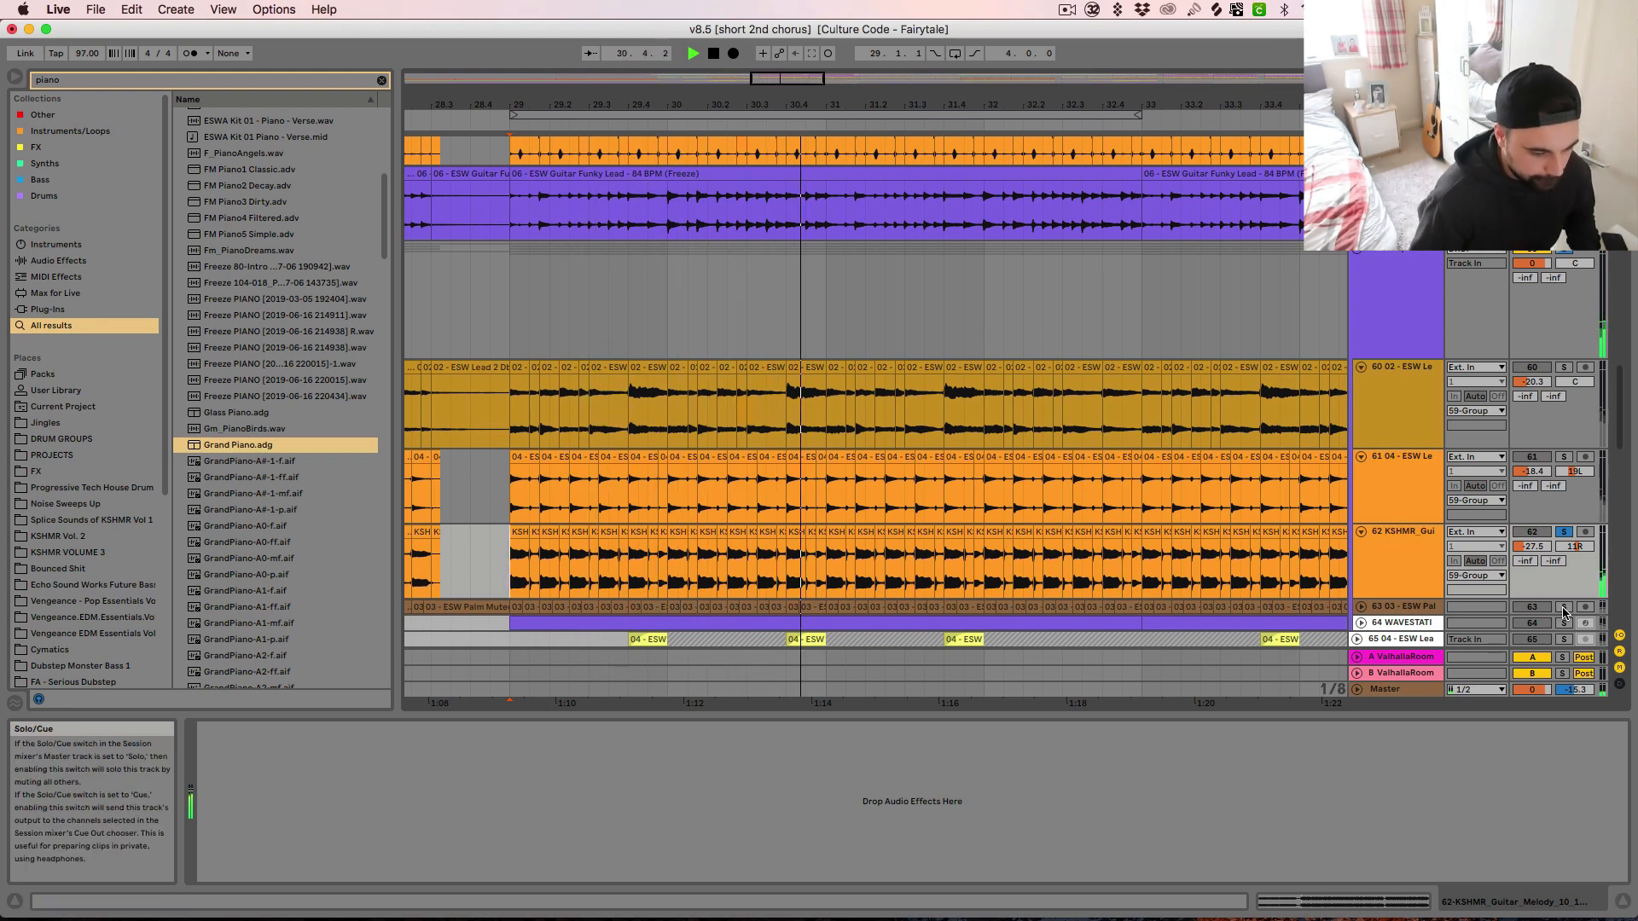
# Unfold and solo the ESW Palm Muted Lead track 63 and audition it from bar 29
pyautogui.click(1361, 607)
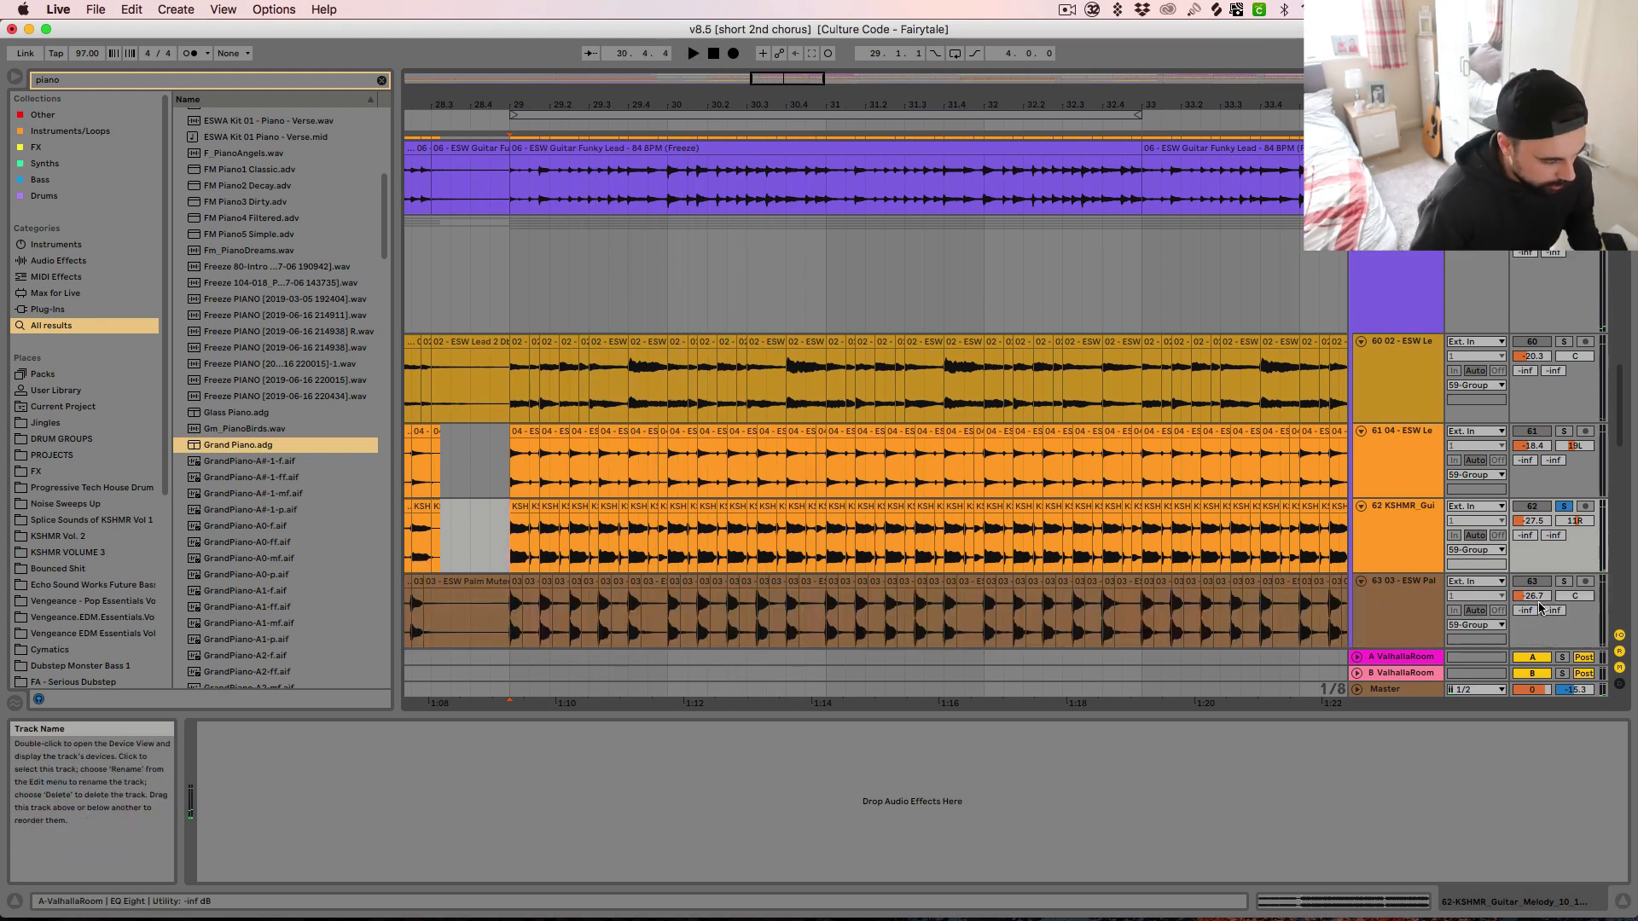
pyautogui.click(1565, 582)
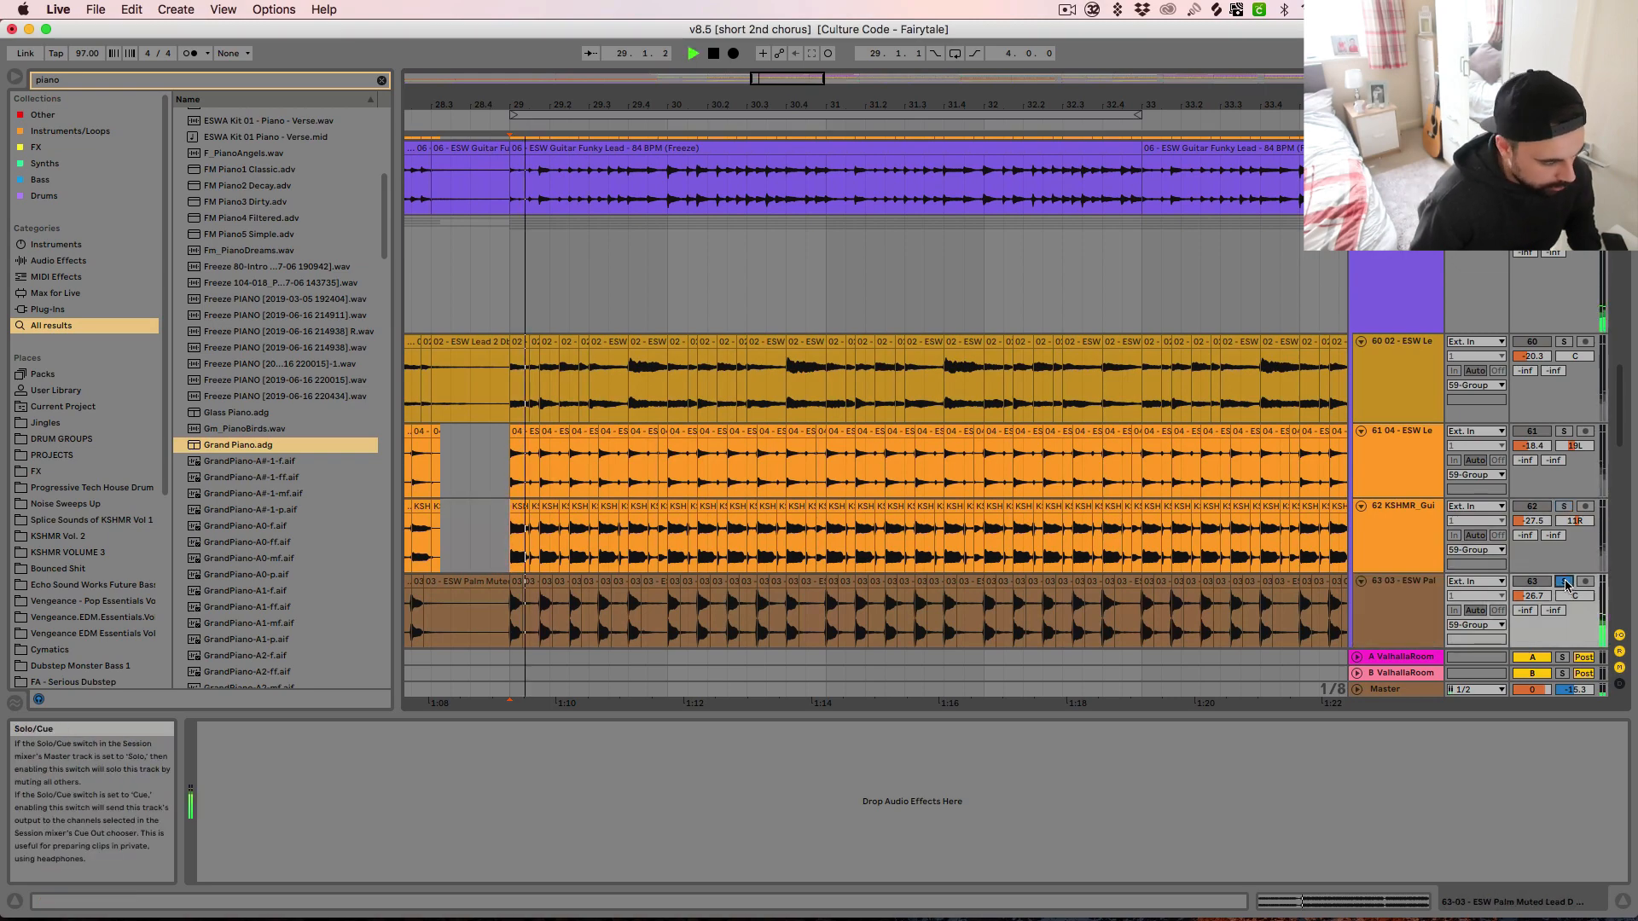
pyautogui.scroll(-3, 1302, 599)
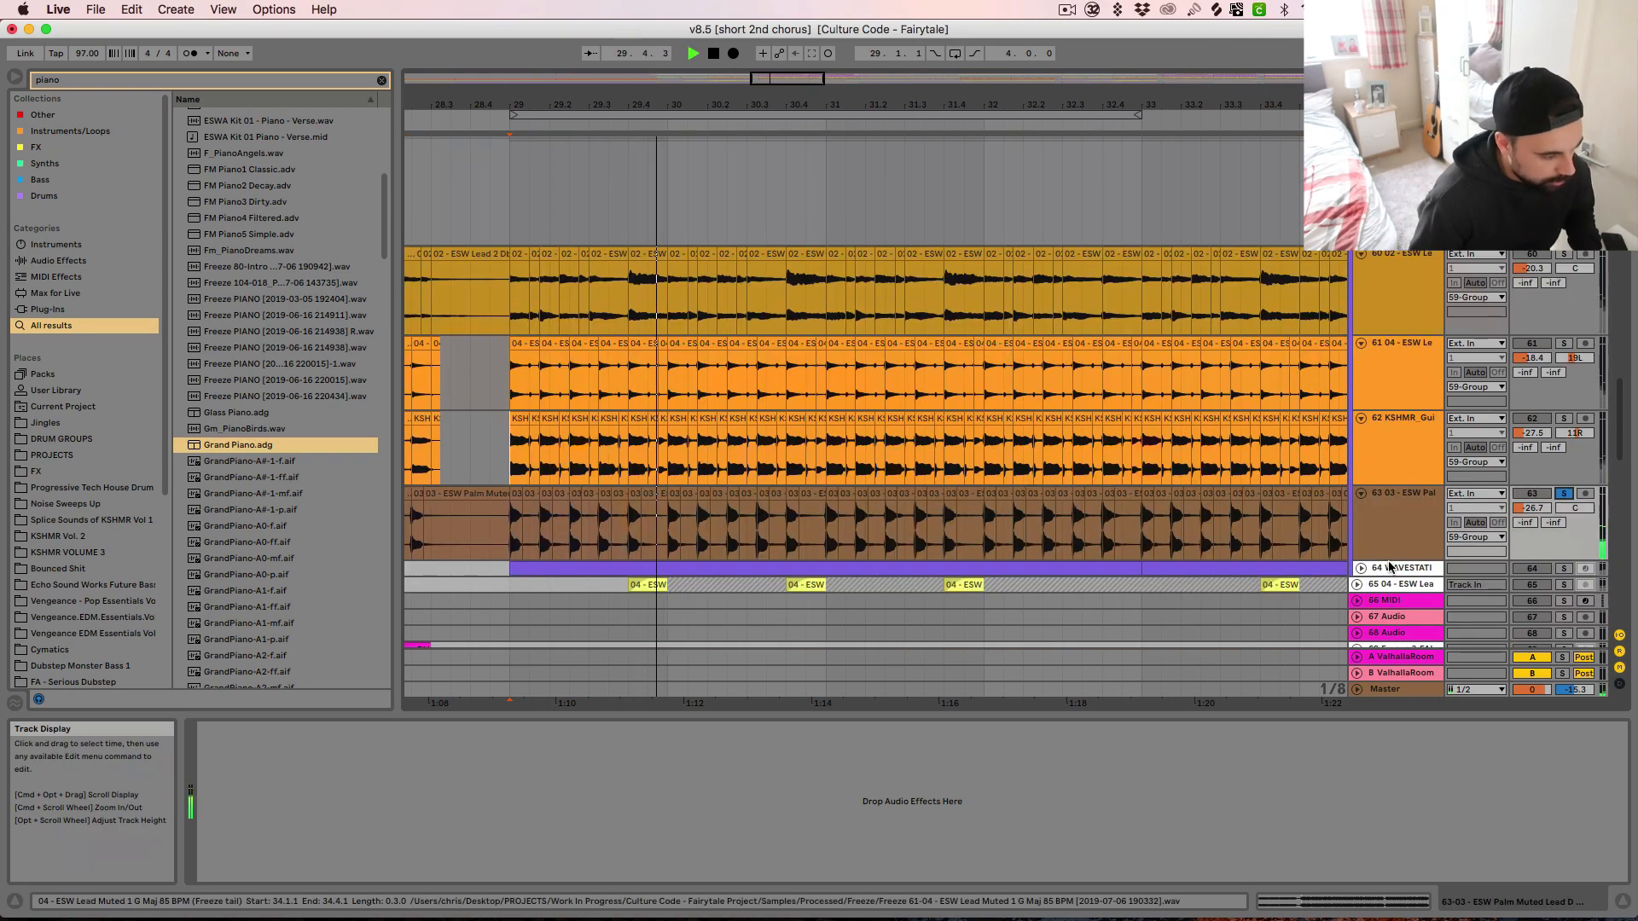
# Solo the 42, 44 and 46 Groups alongside the Palm Muted Lead and audition the combined layers from bar 29
pyautogui.scroll(6, 1417, 562)
pyautogui.scroll(6, 1543, 376)
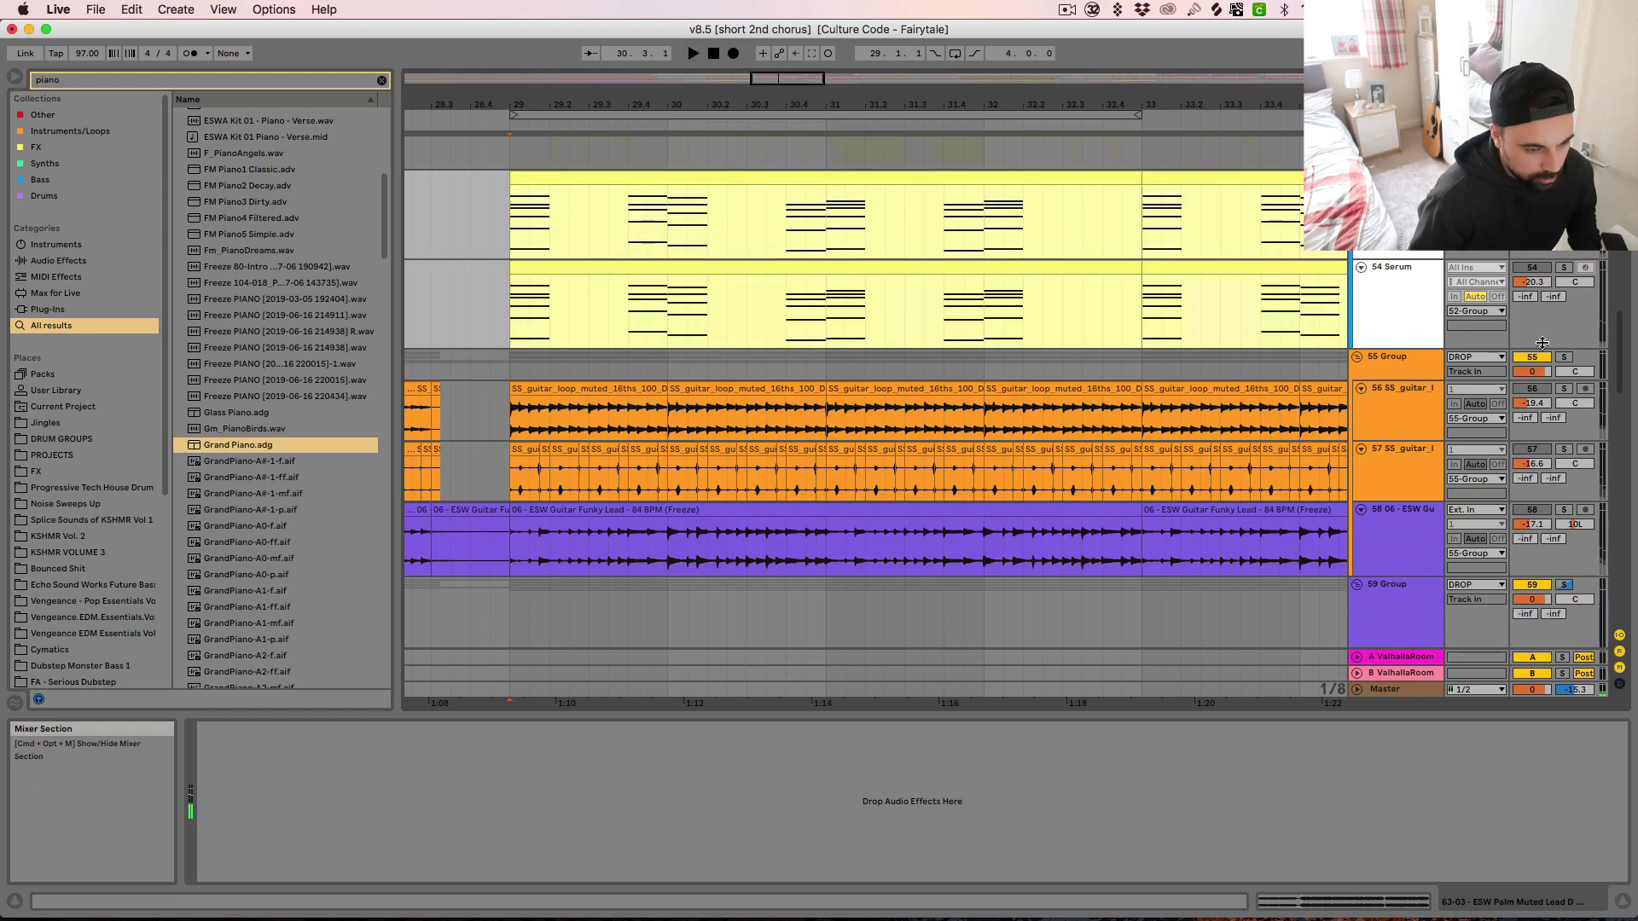
pyautogui.scroll(3, 1533, 385)
pyautogui.scroll(3, 1534, 389)
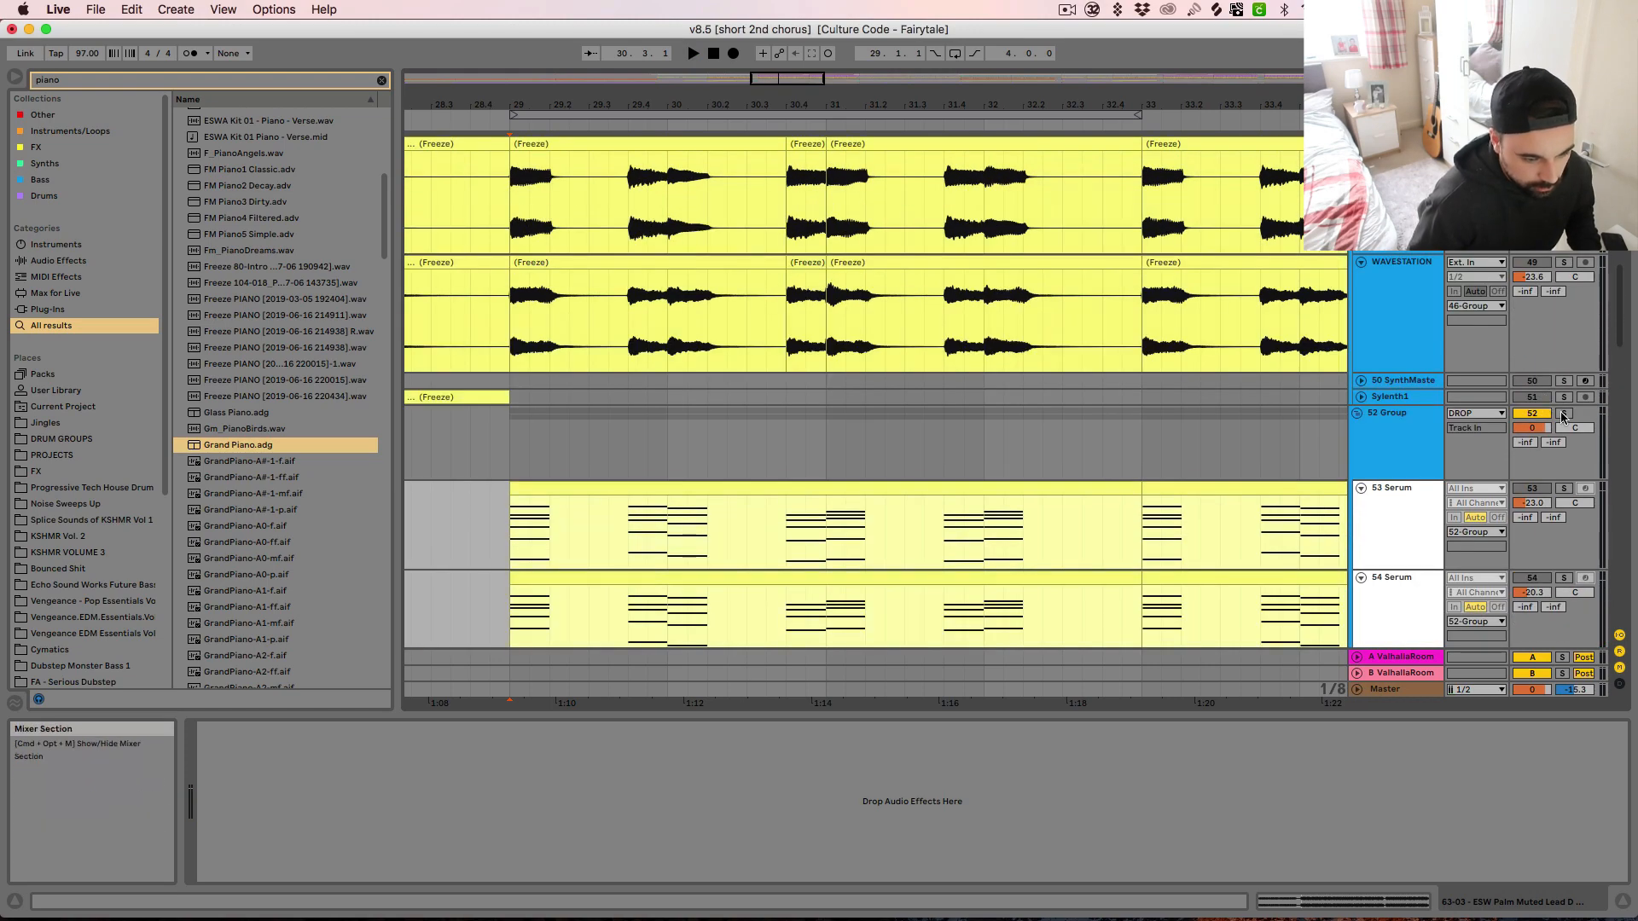
pyautogui.scroll(4, 1546, 407)
pyautogui.scroll(1, 1546, 407)
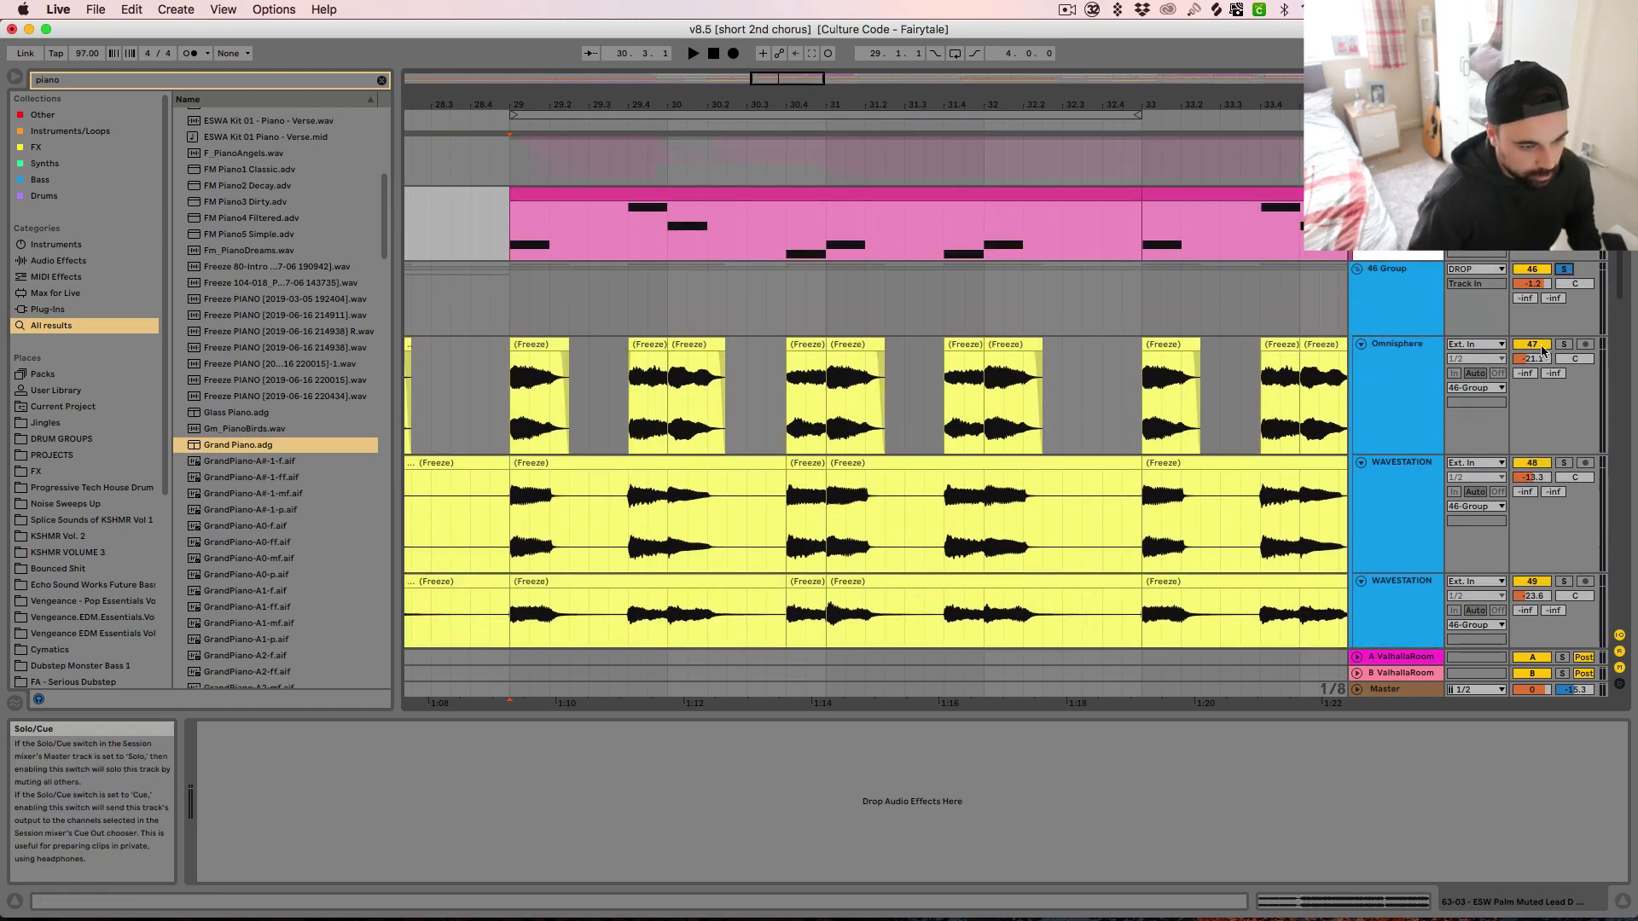
pyautogui.scroll(4, 1541, 418)
pyautogui.click(1562, 345)
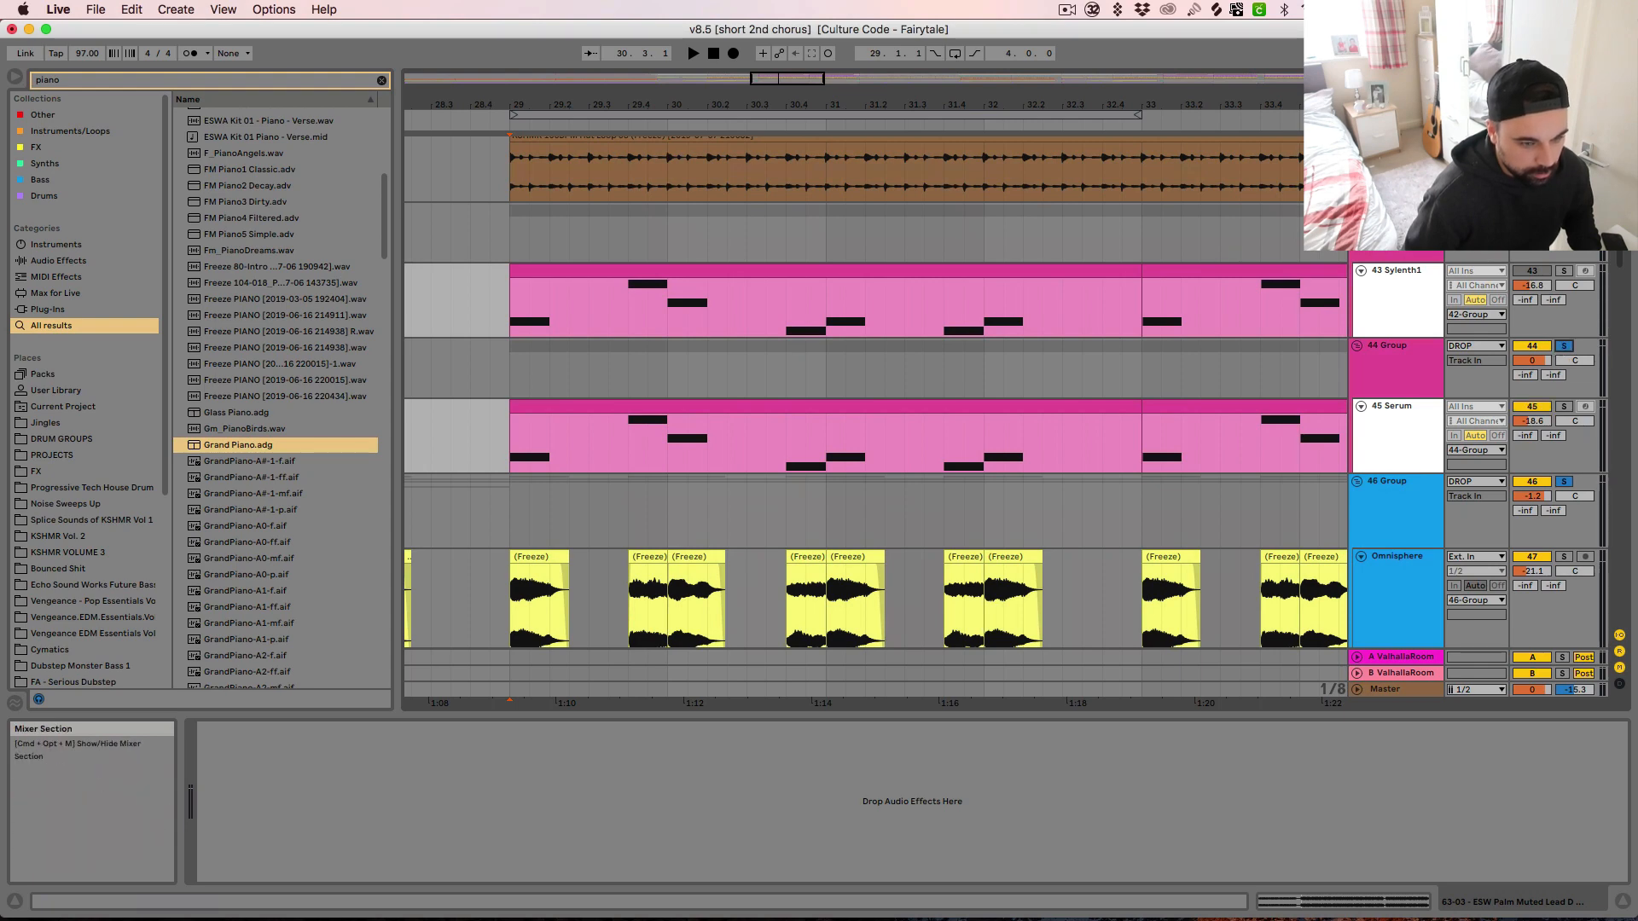
pyautogui.press('space')
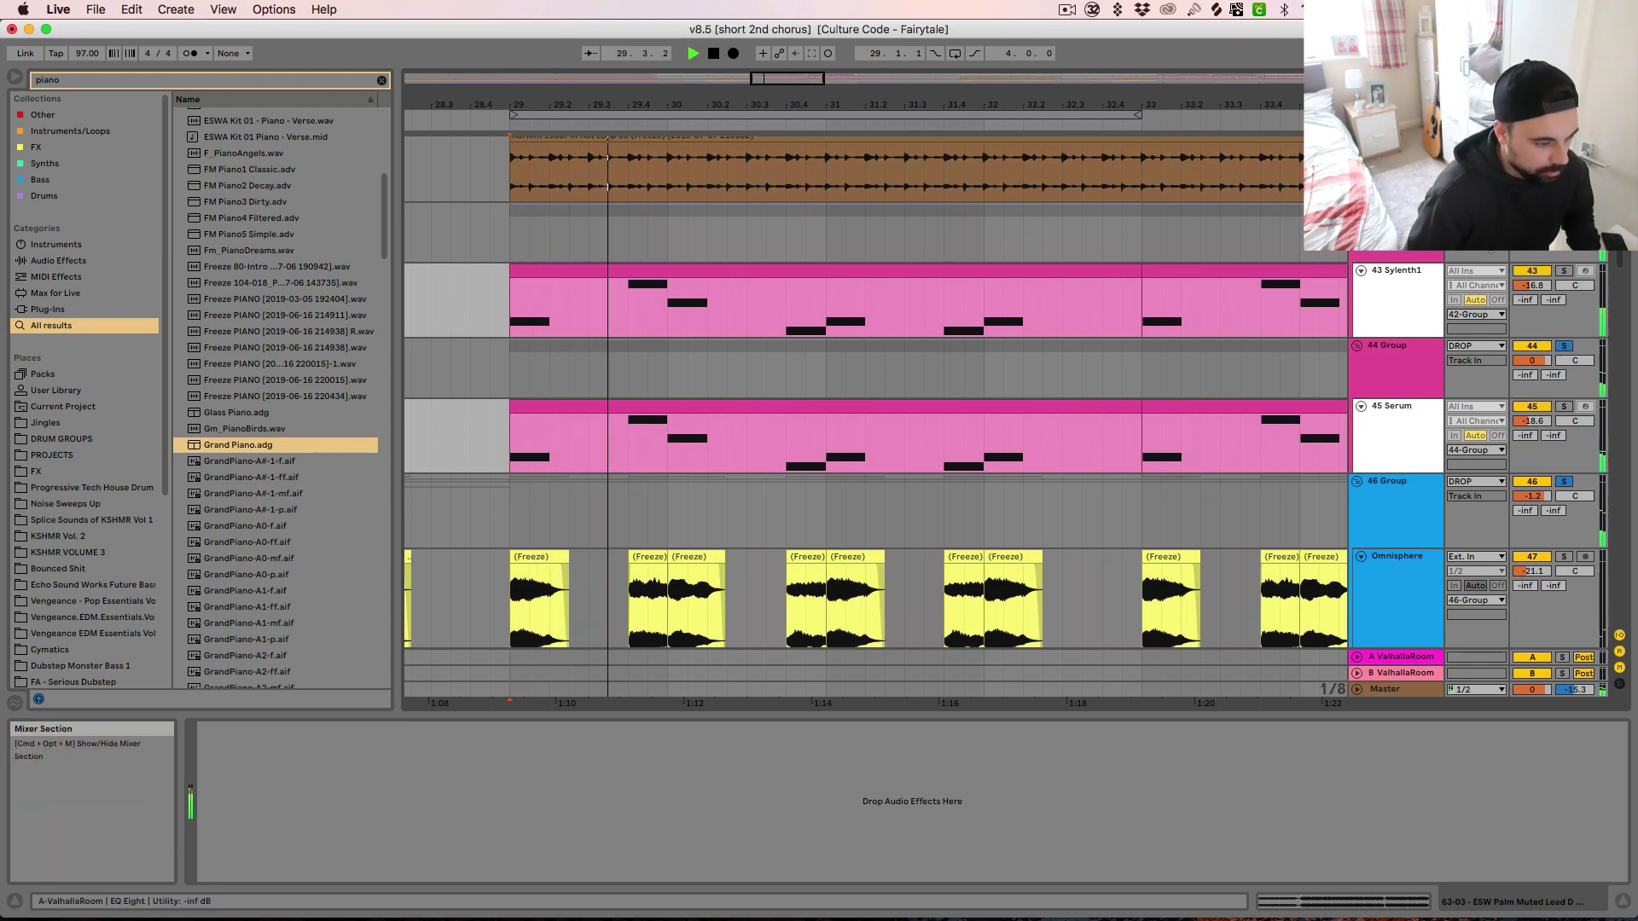
pyautogui.scroll(-10, 1166, 435)
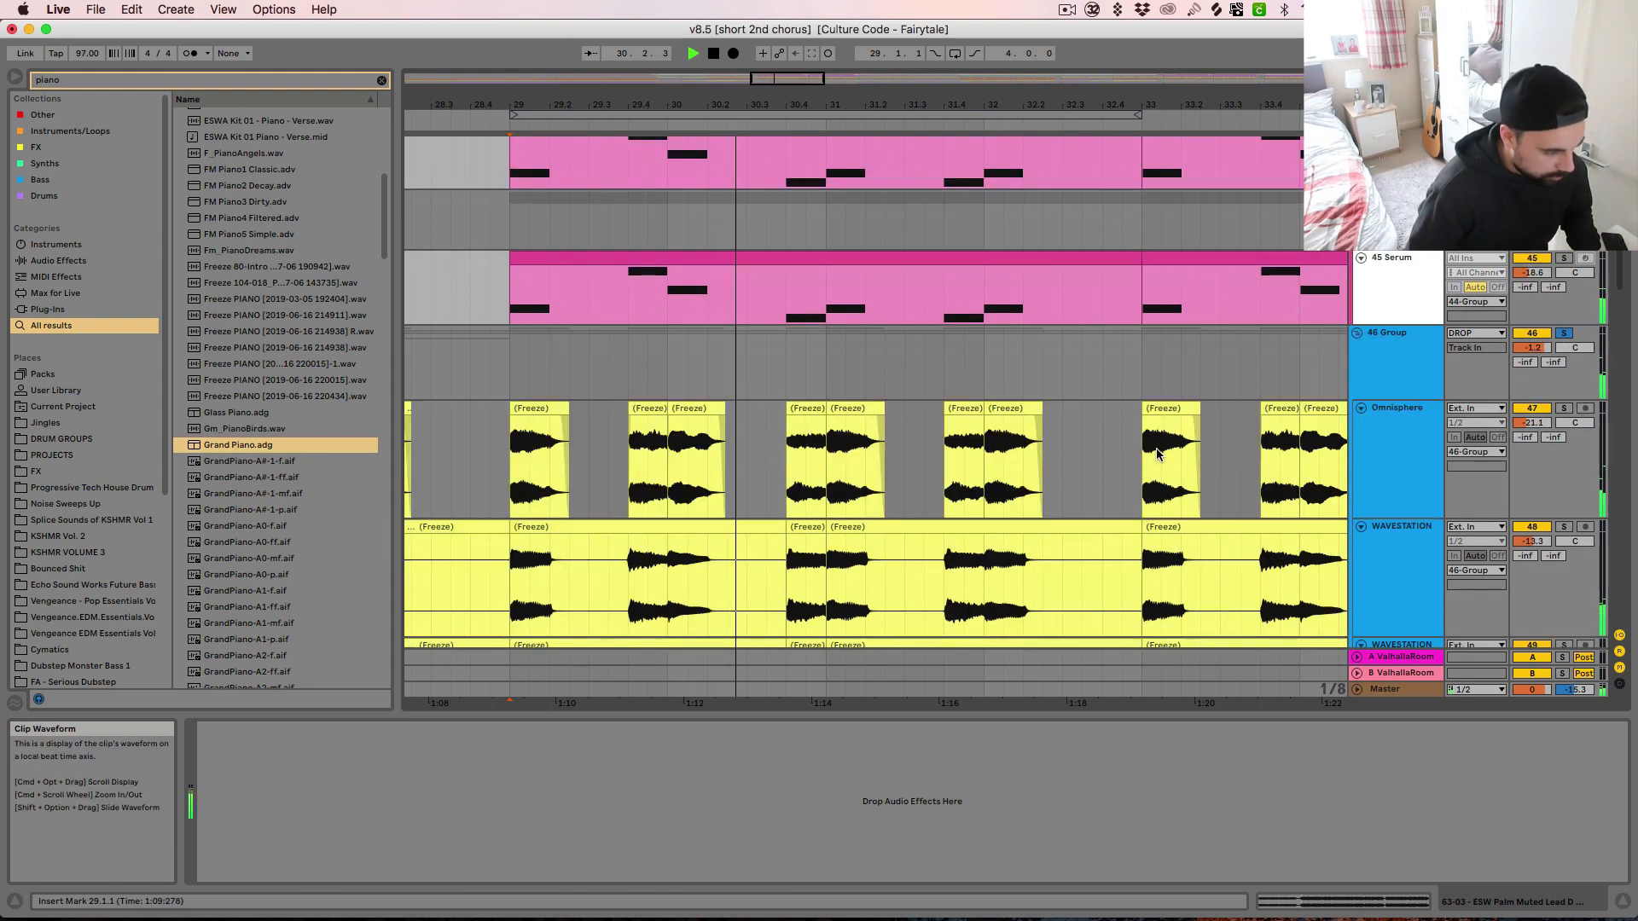
pyautogui.scroll(-15, 1157, 454)
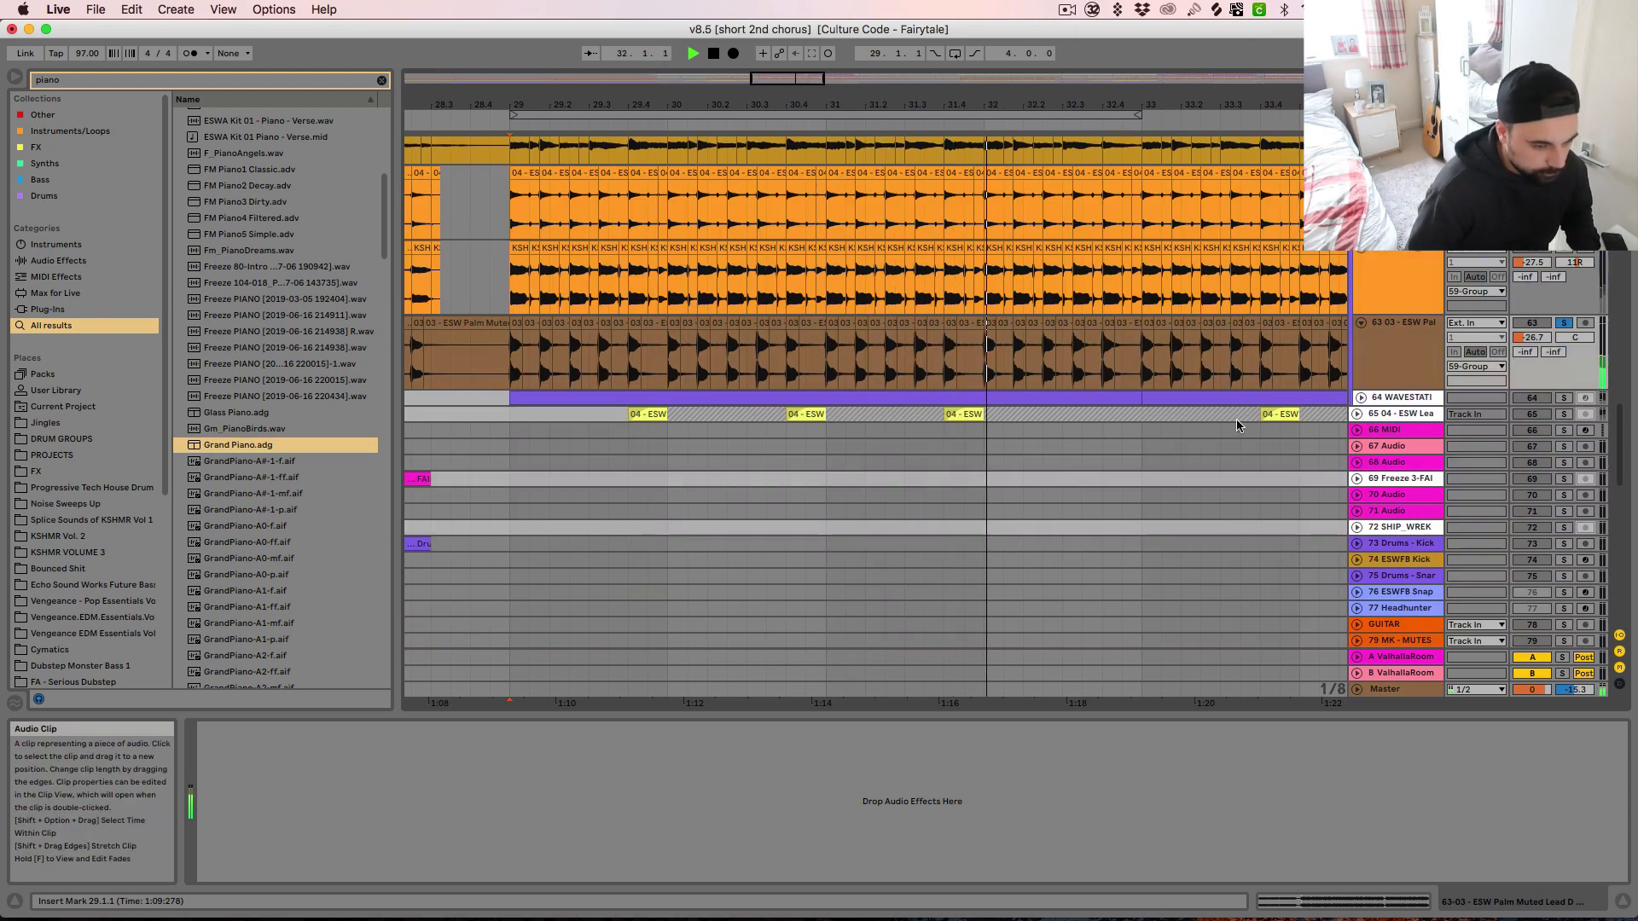
pyautogui.scroll(-10, 1190, 522)
pyautogui.scroll(8, 1193, 517)
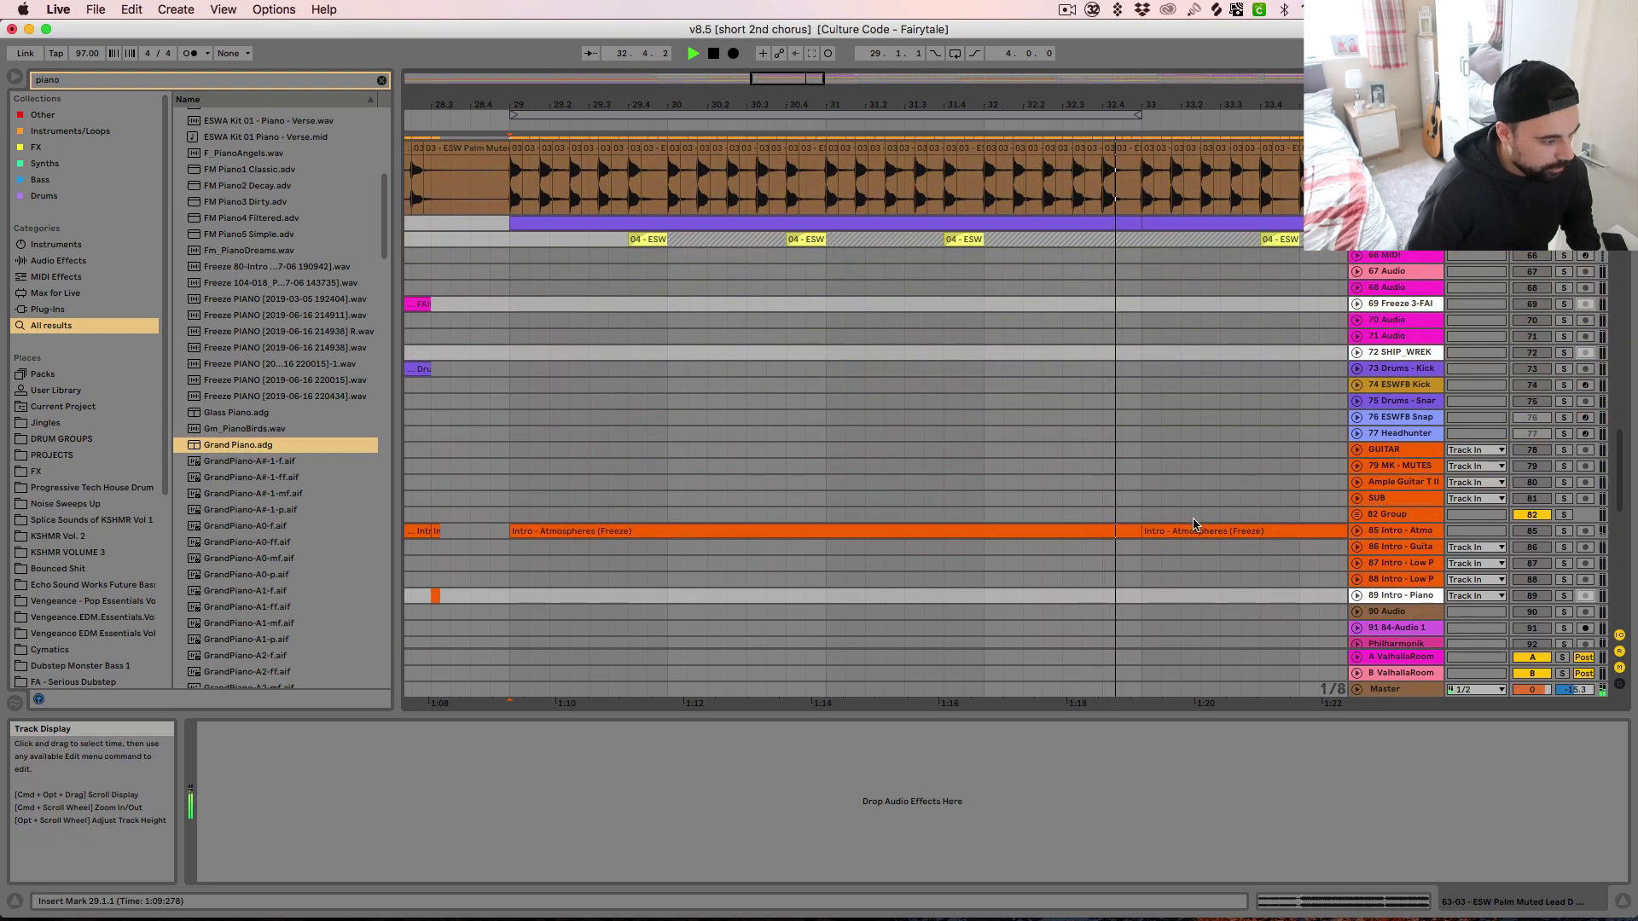
# Unfold and solo the WAVESTATION track 64 and audition its clip from bar 29
pyautogui.click(1361, 369)
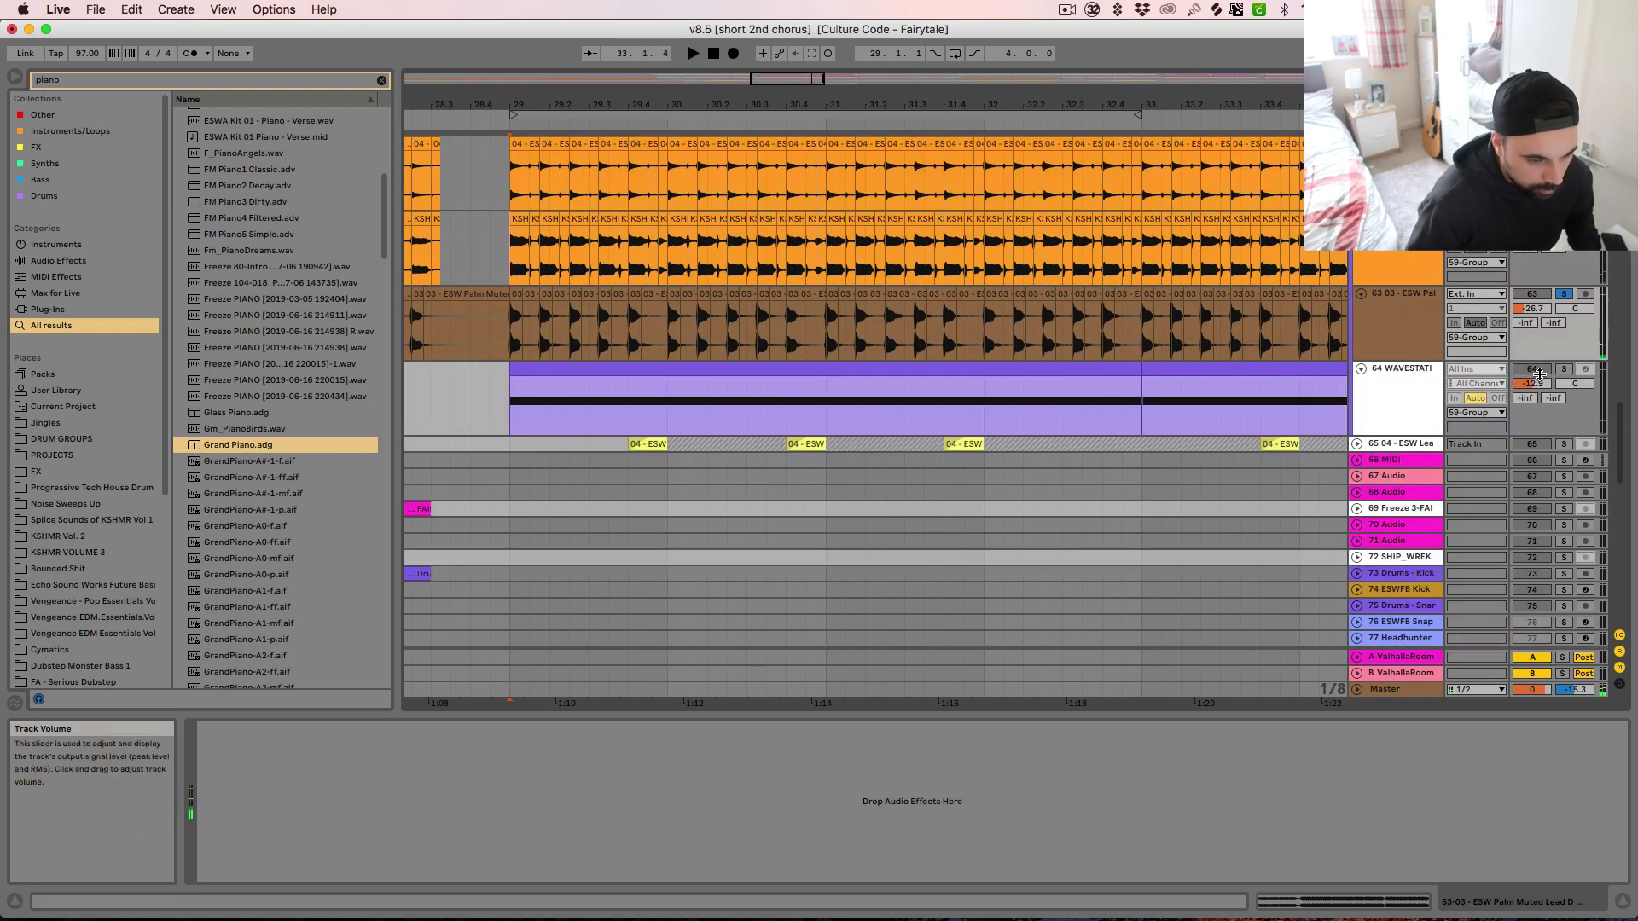
pyautogui.click(1564, 369)
pyautogui.click(1058, 373)
pyautogui.press('space')
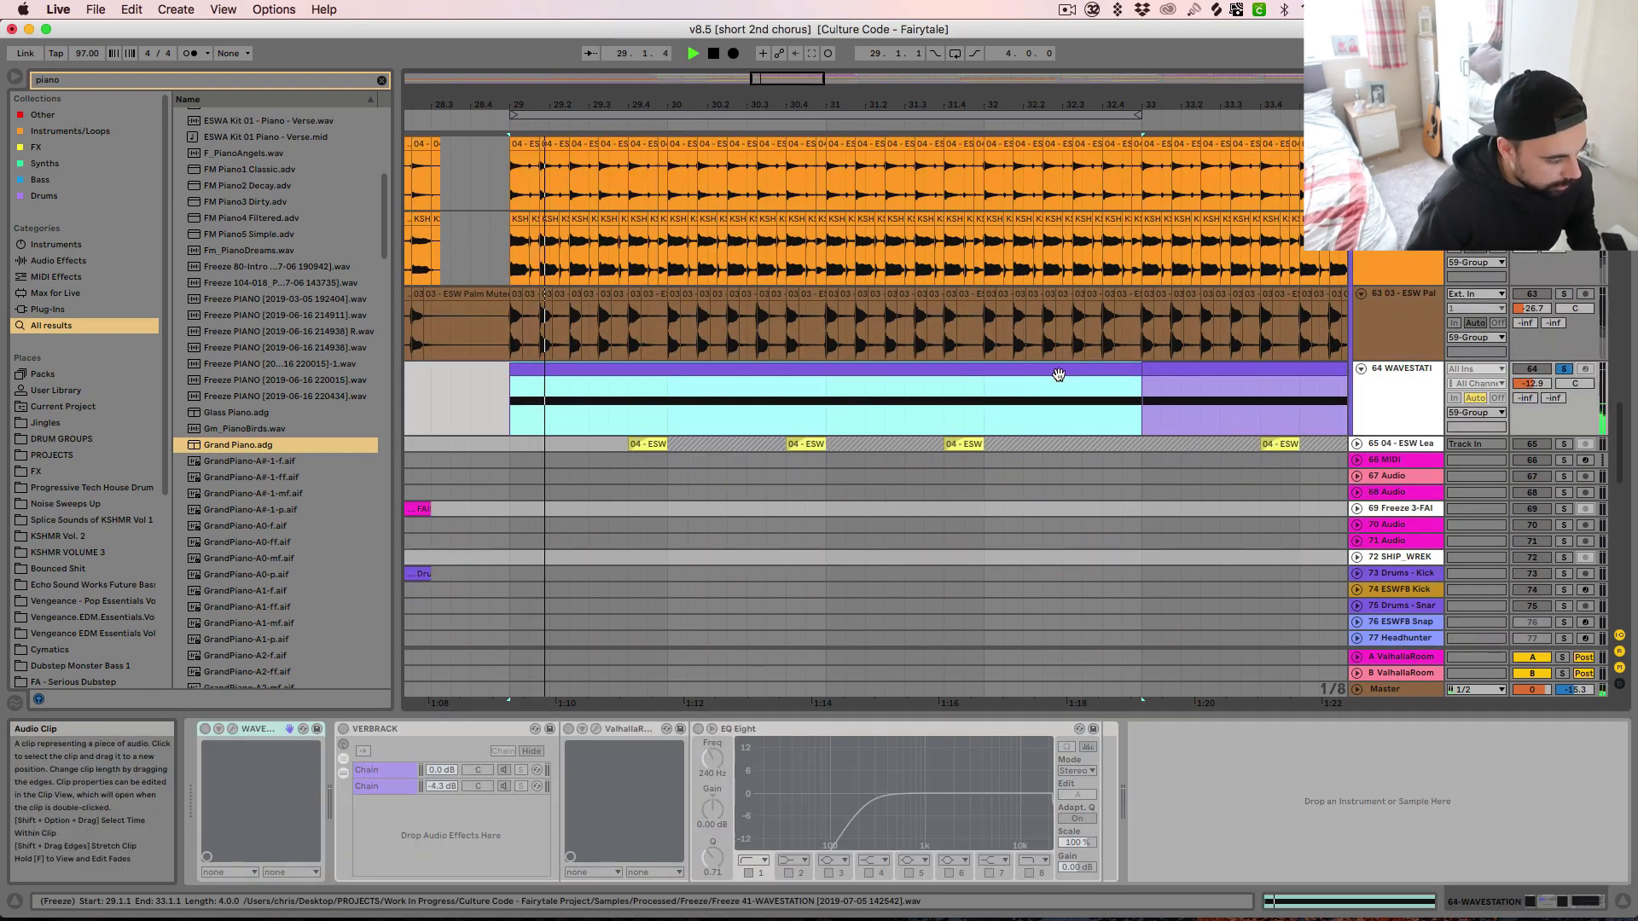
# Solo the ESW Lead Muted track 65 and audition its short clips, first alone and again with the rest of the 59 Group
pyautogui.press('-')
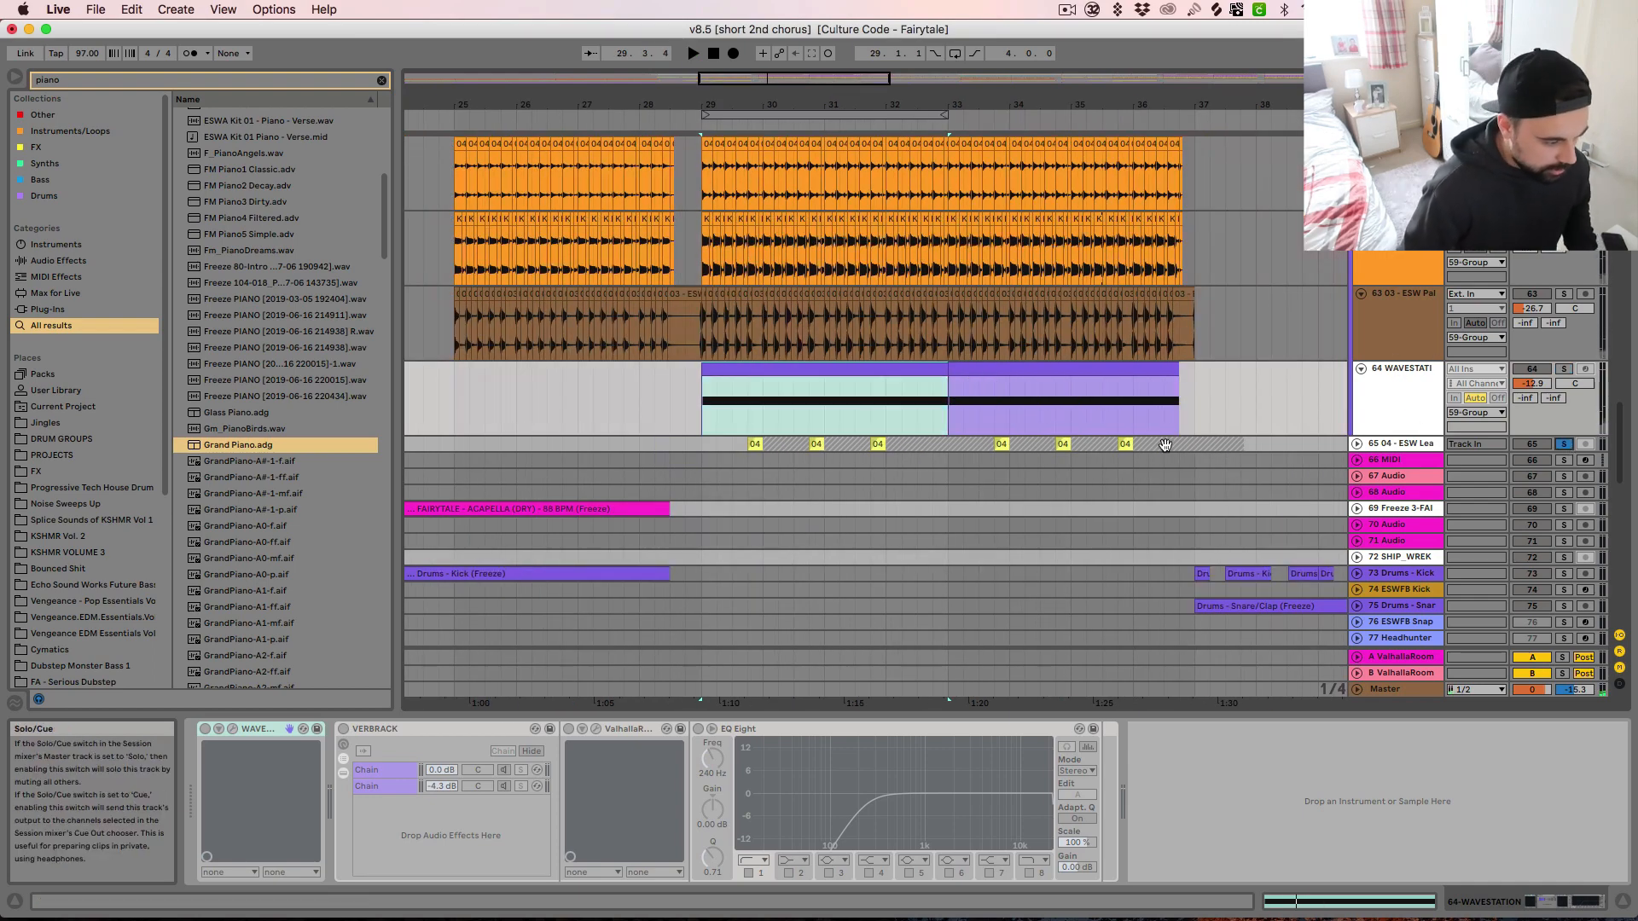
pyautogui.click(760, 446)
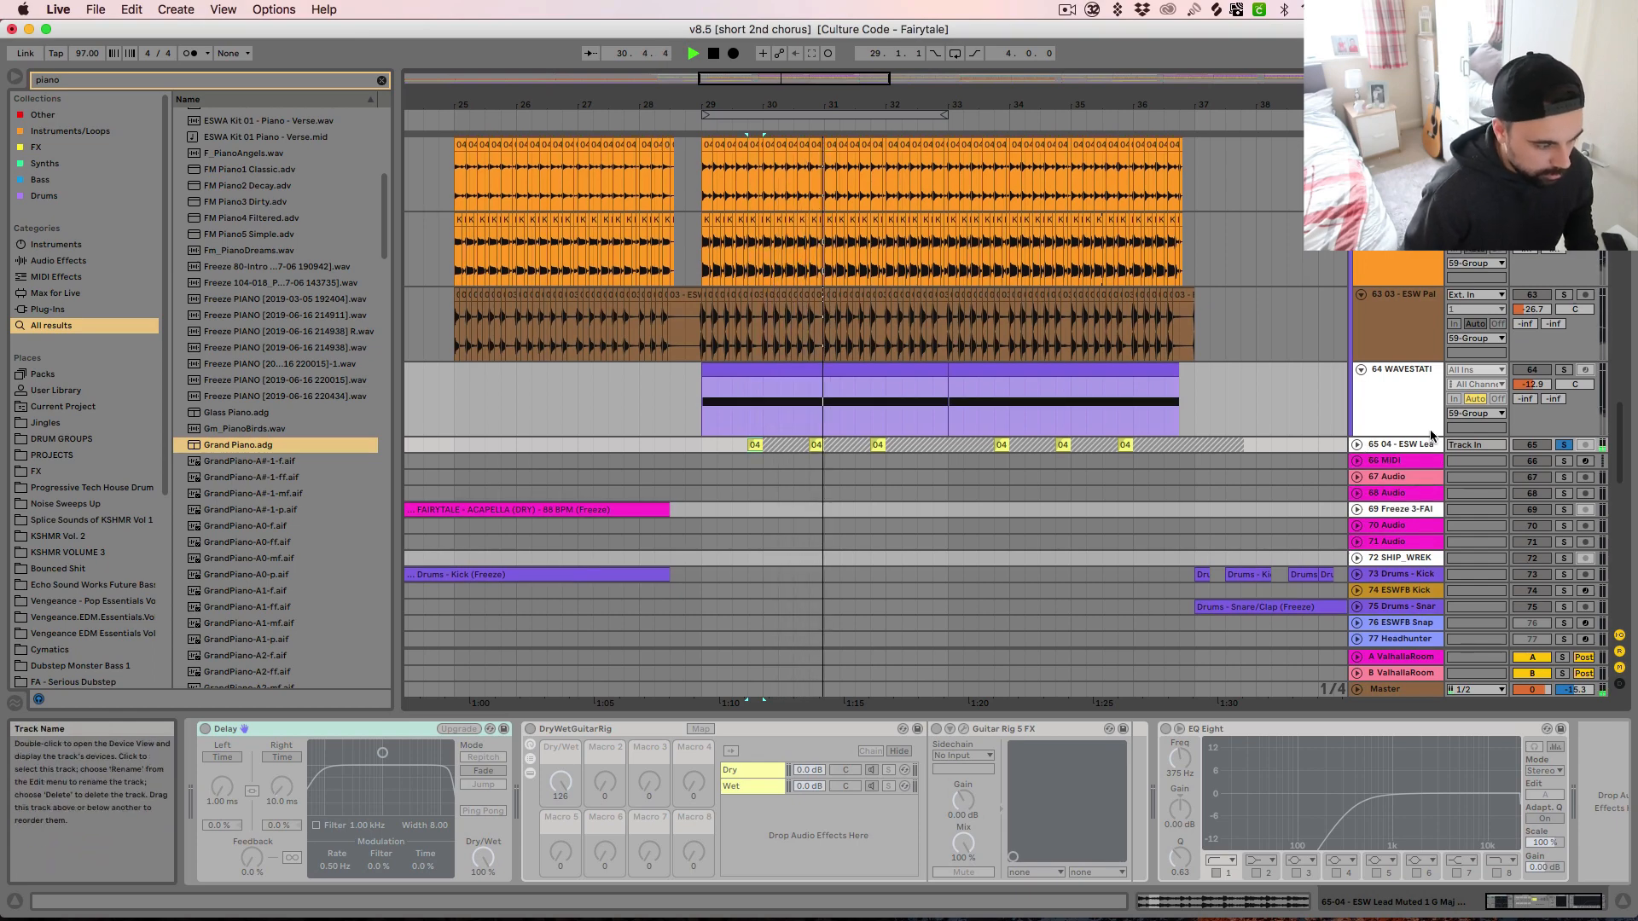
pyautogui.scroll(5, 1432, 432)
pyautogui.press('space')
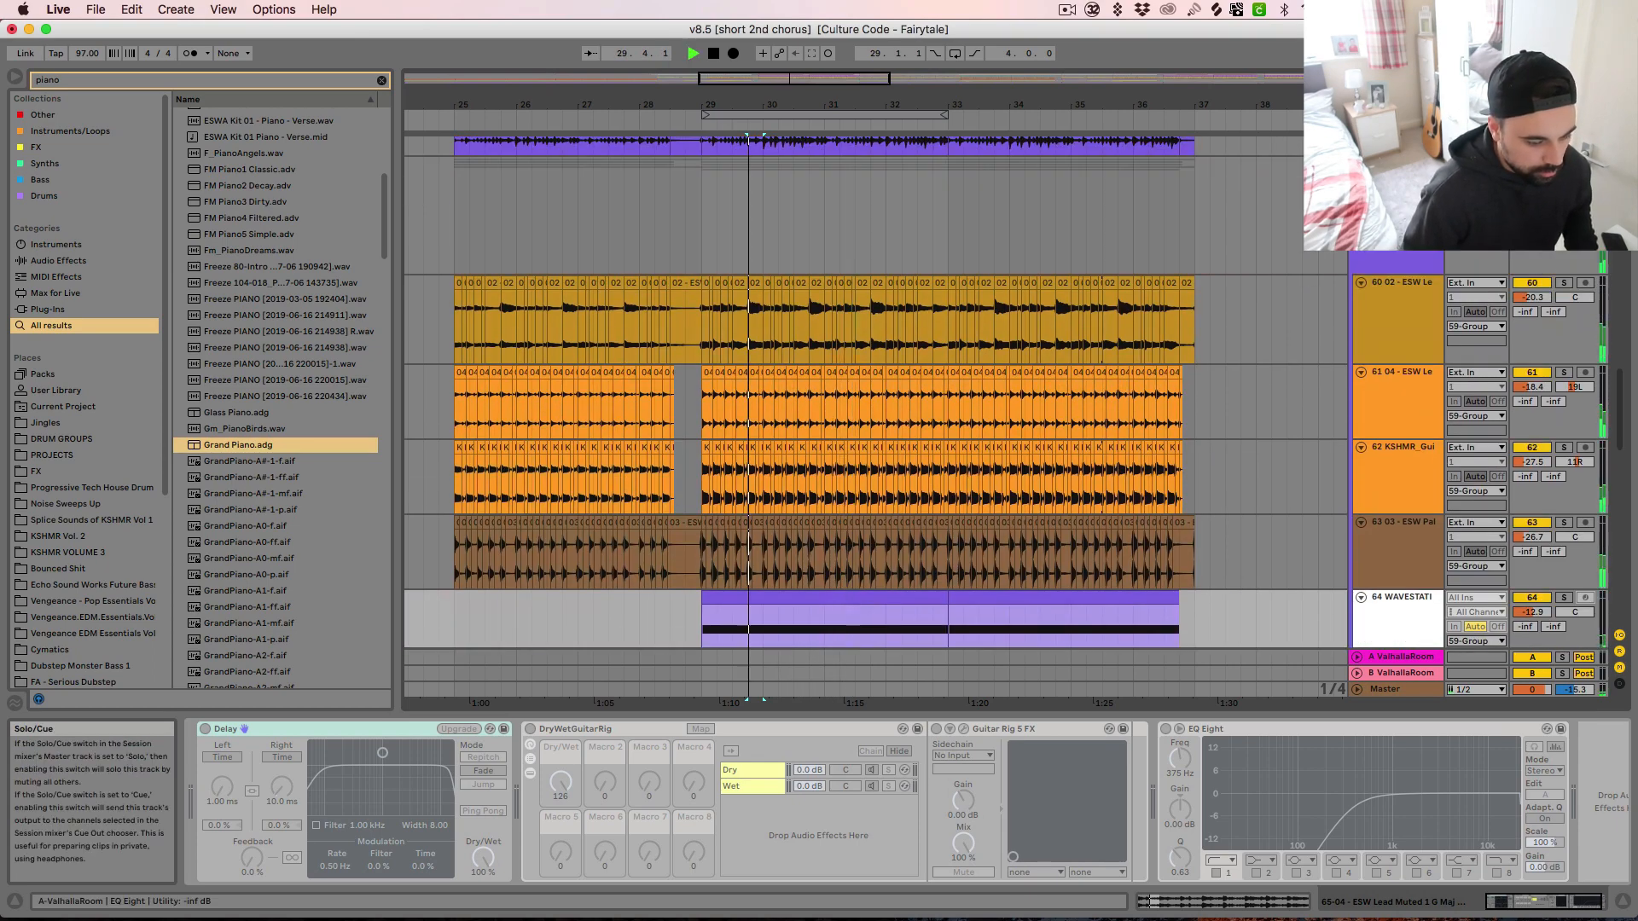
pyautogui.scroll(-2, 1041, 498)
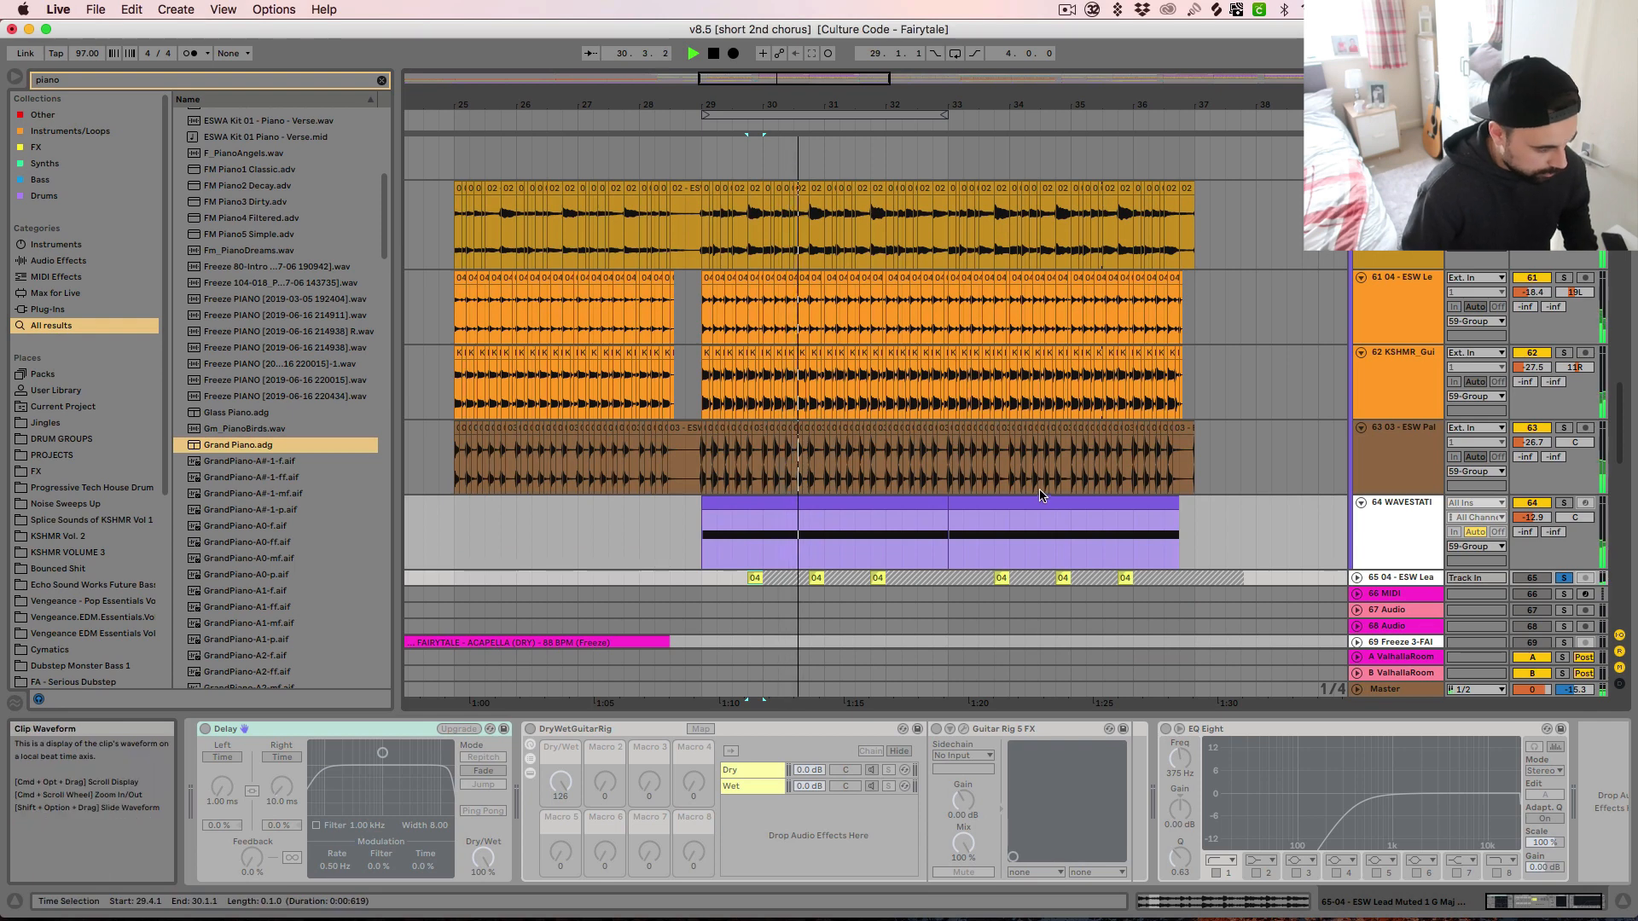
pyautogui.scroll(-1, 1039, 476)
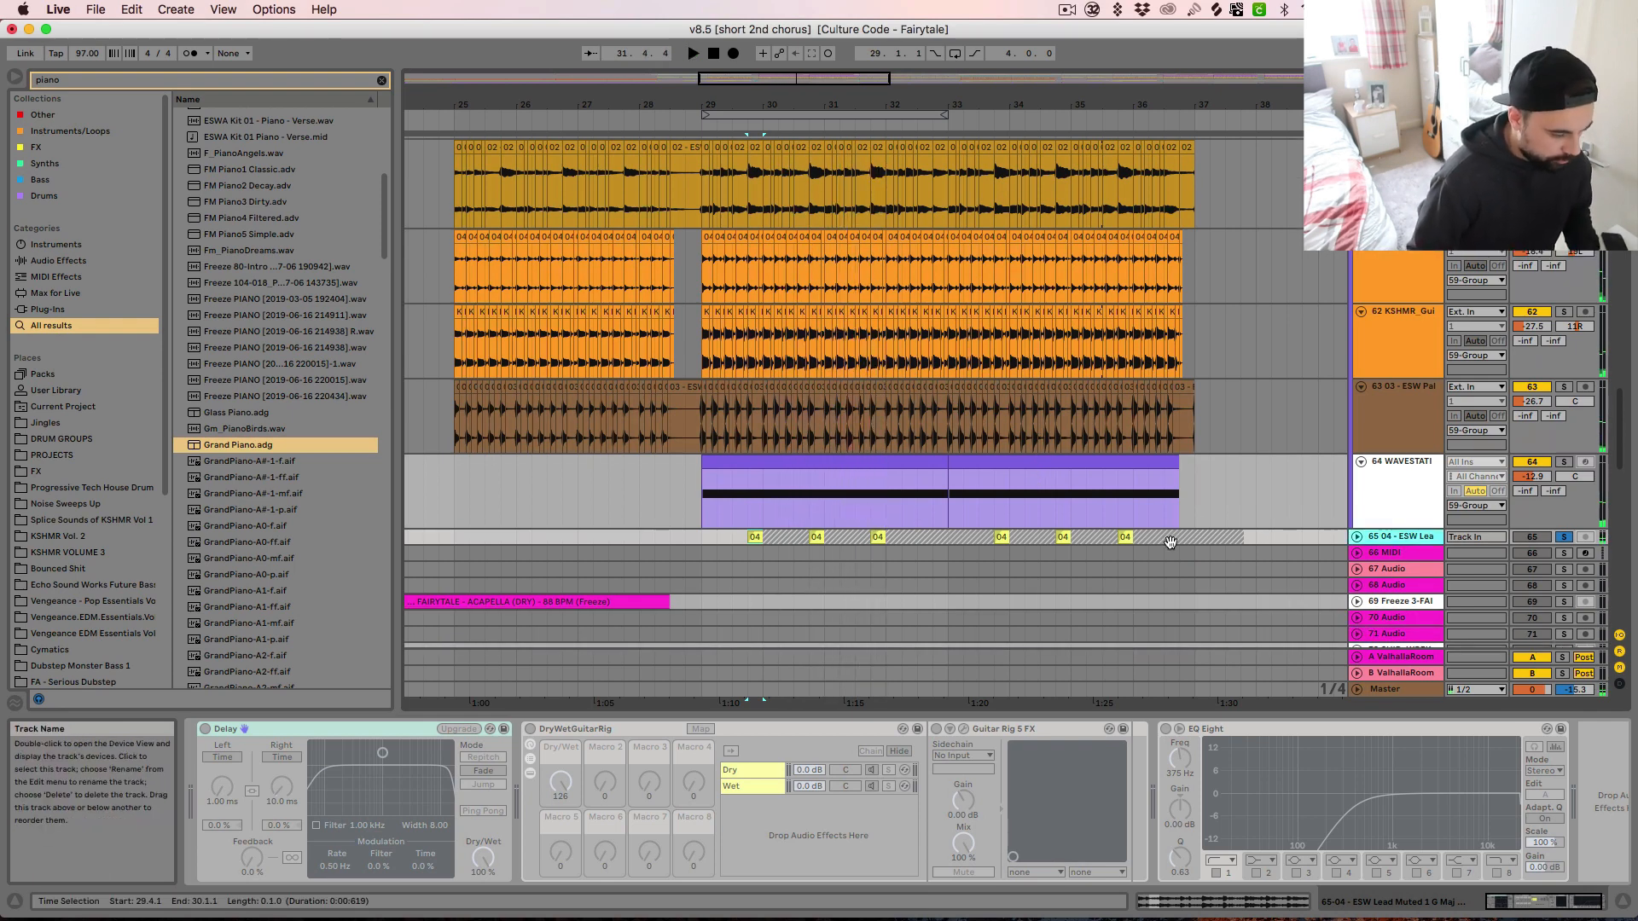
# Solo and unfold the Intro - Atmospheres track 85 and audition its clip from bar 29
pyautogui.scroll(-1, 911, 583)
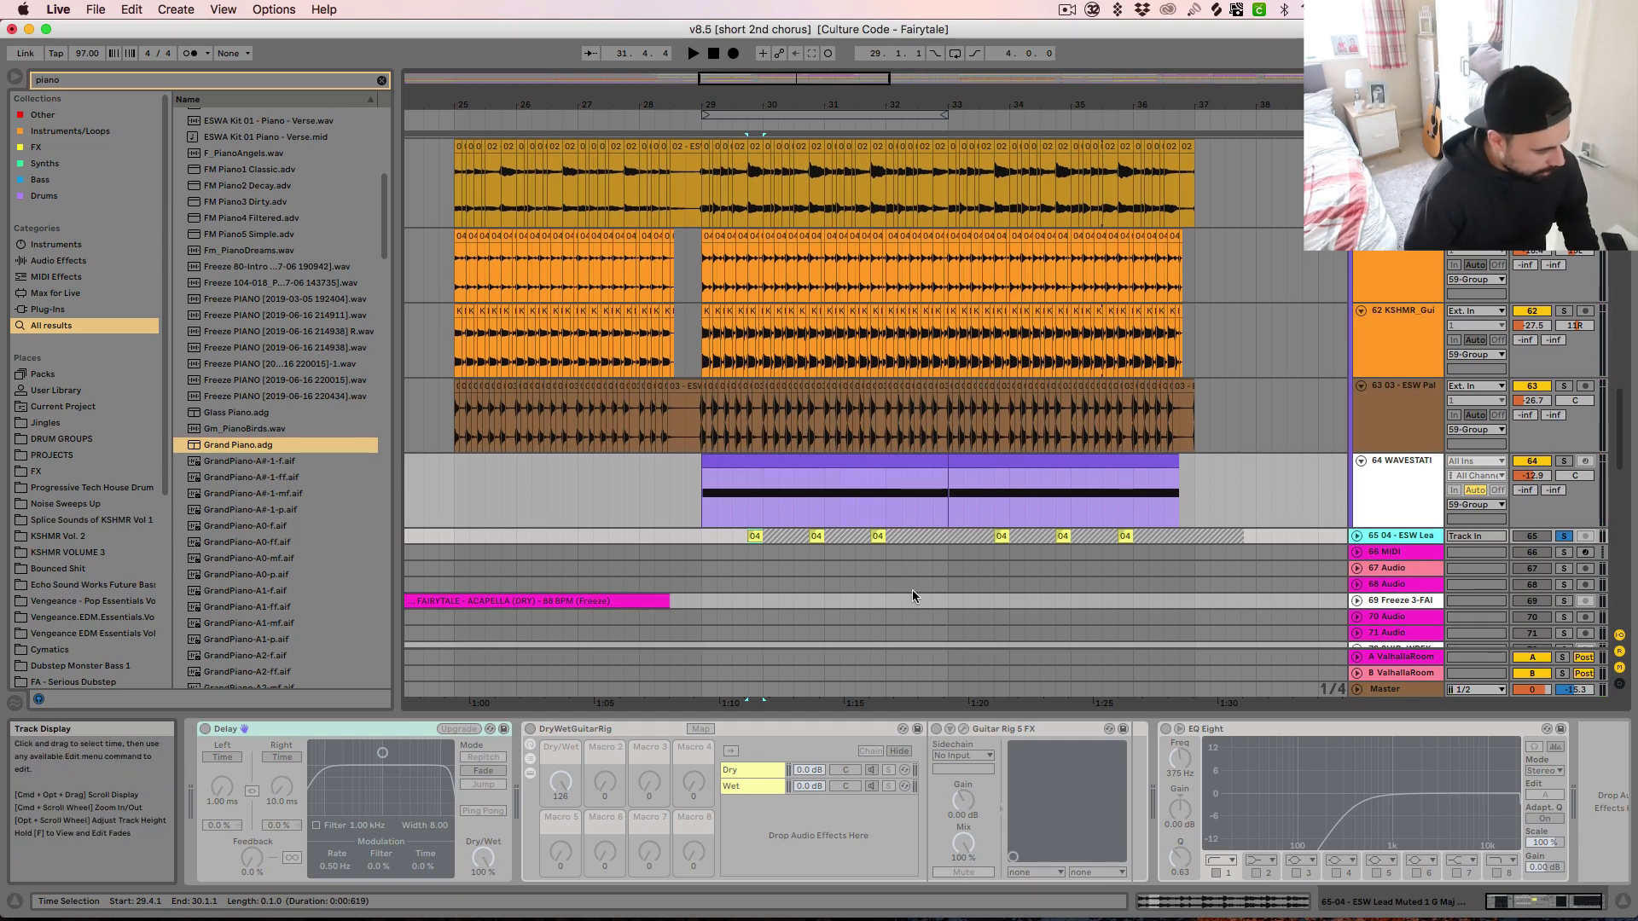
pyautogui.scroll(-6, 922, 572)
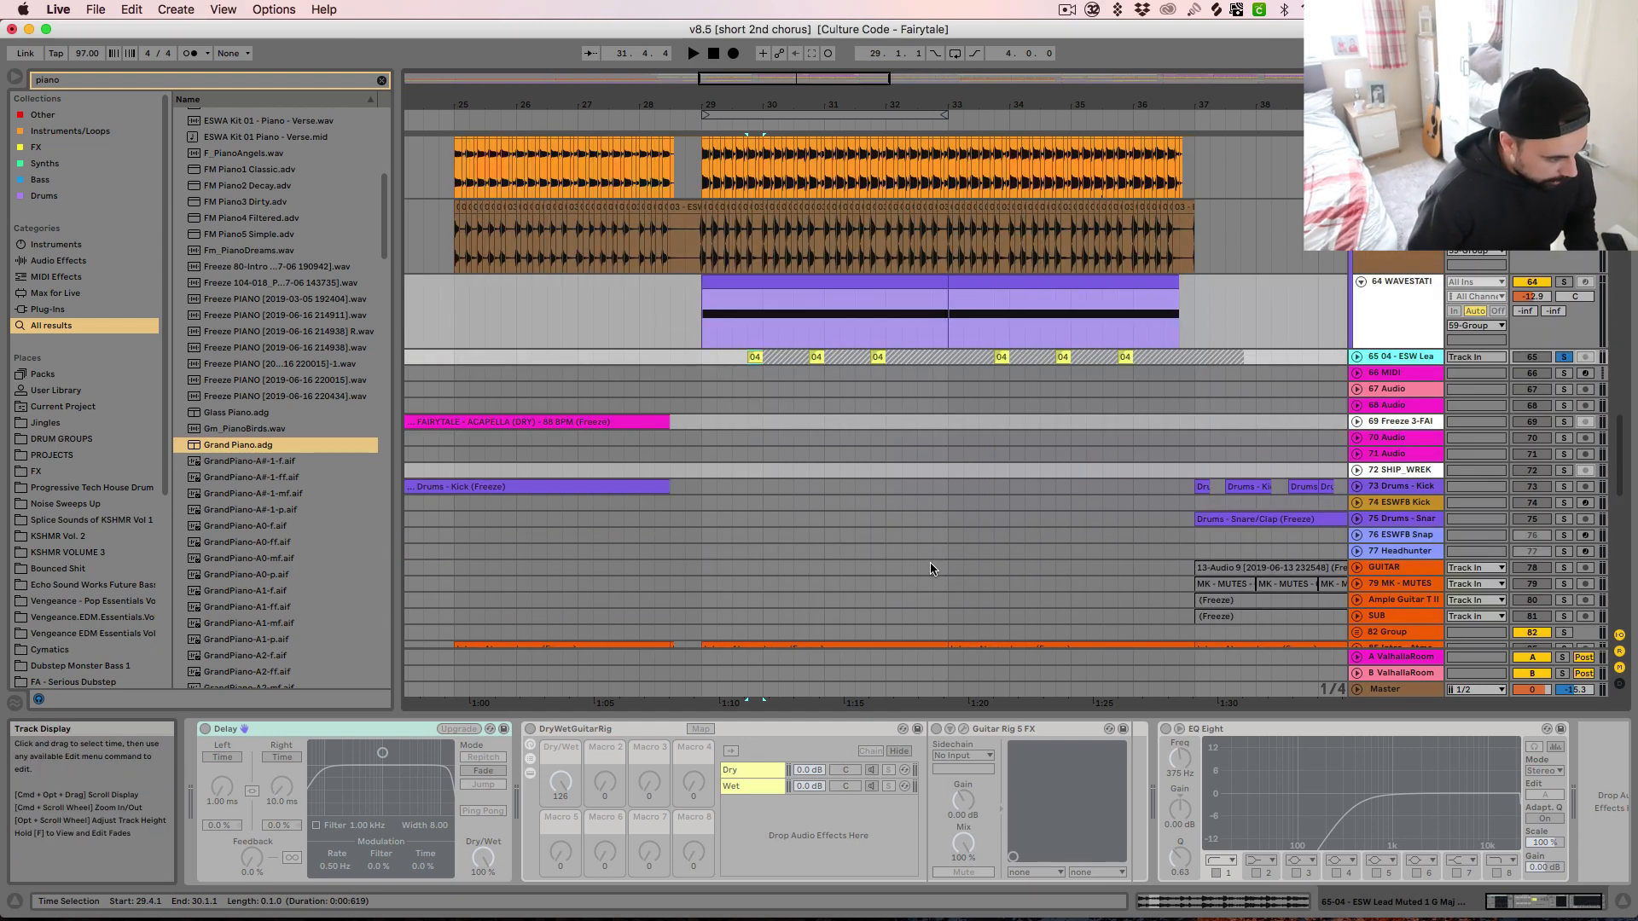
pyautogui.click(927, 559)
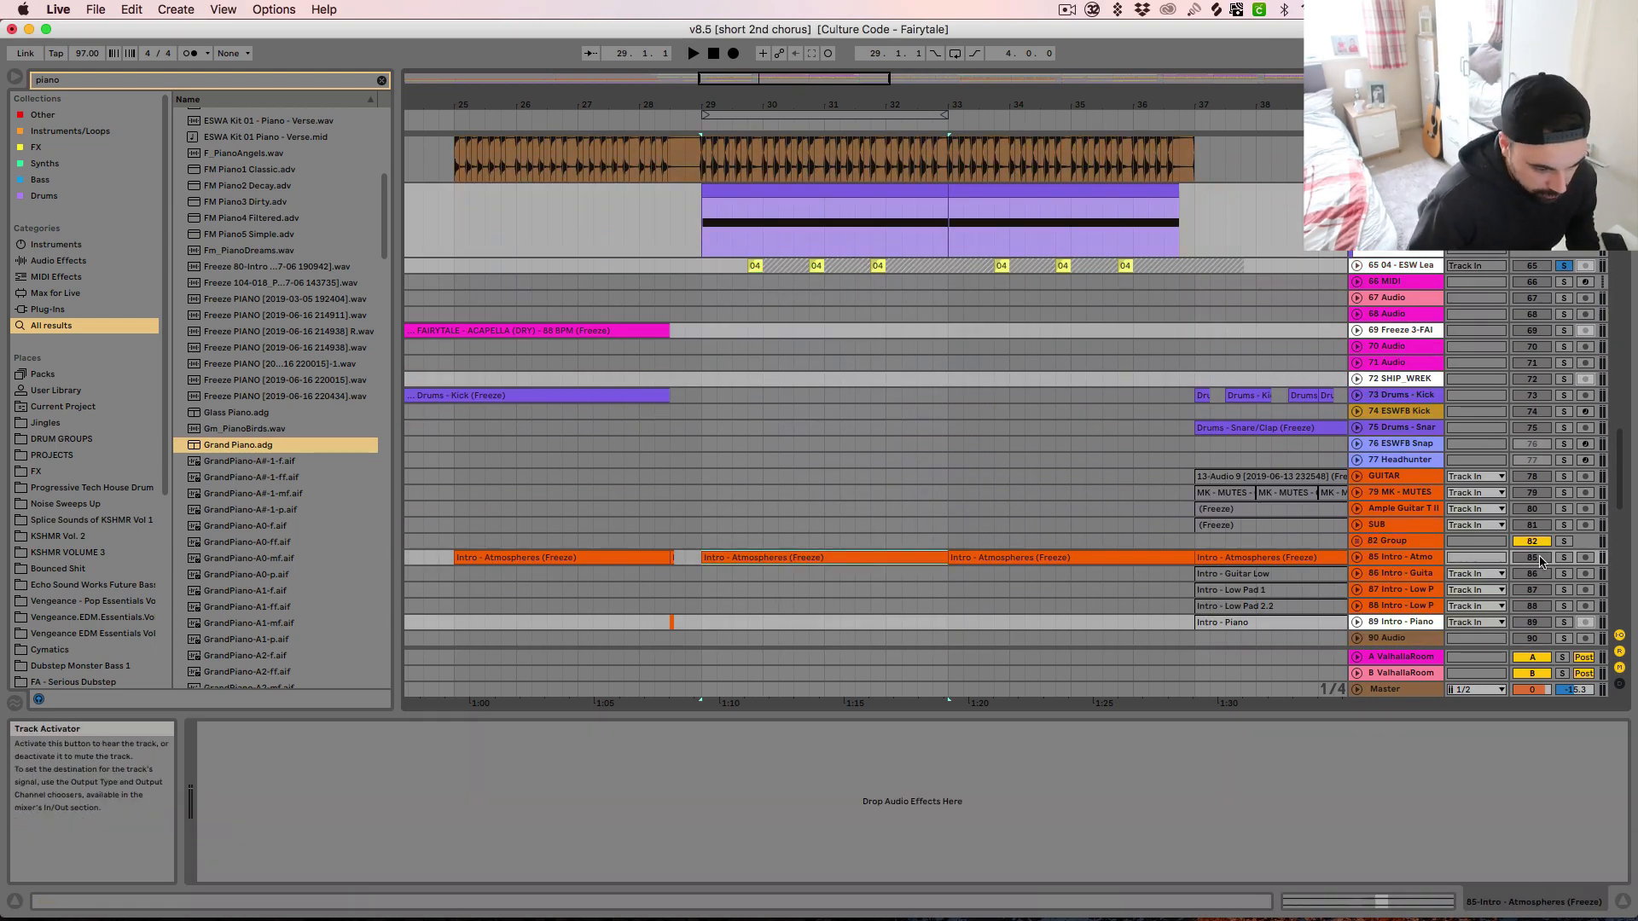
pyautogui.scroll(-3, 1031, 551)
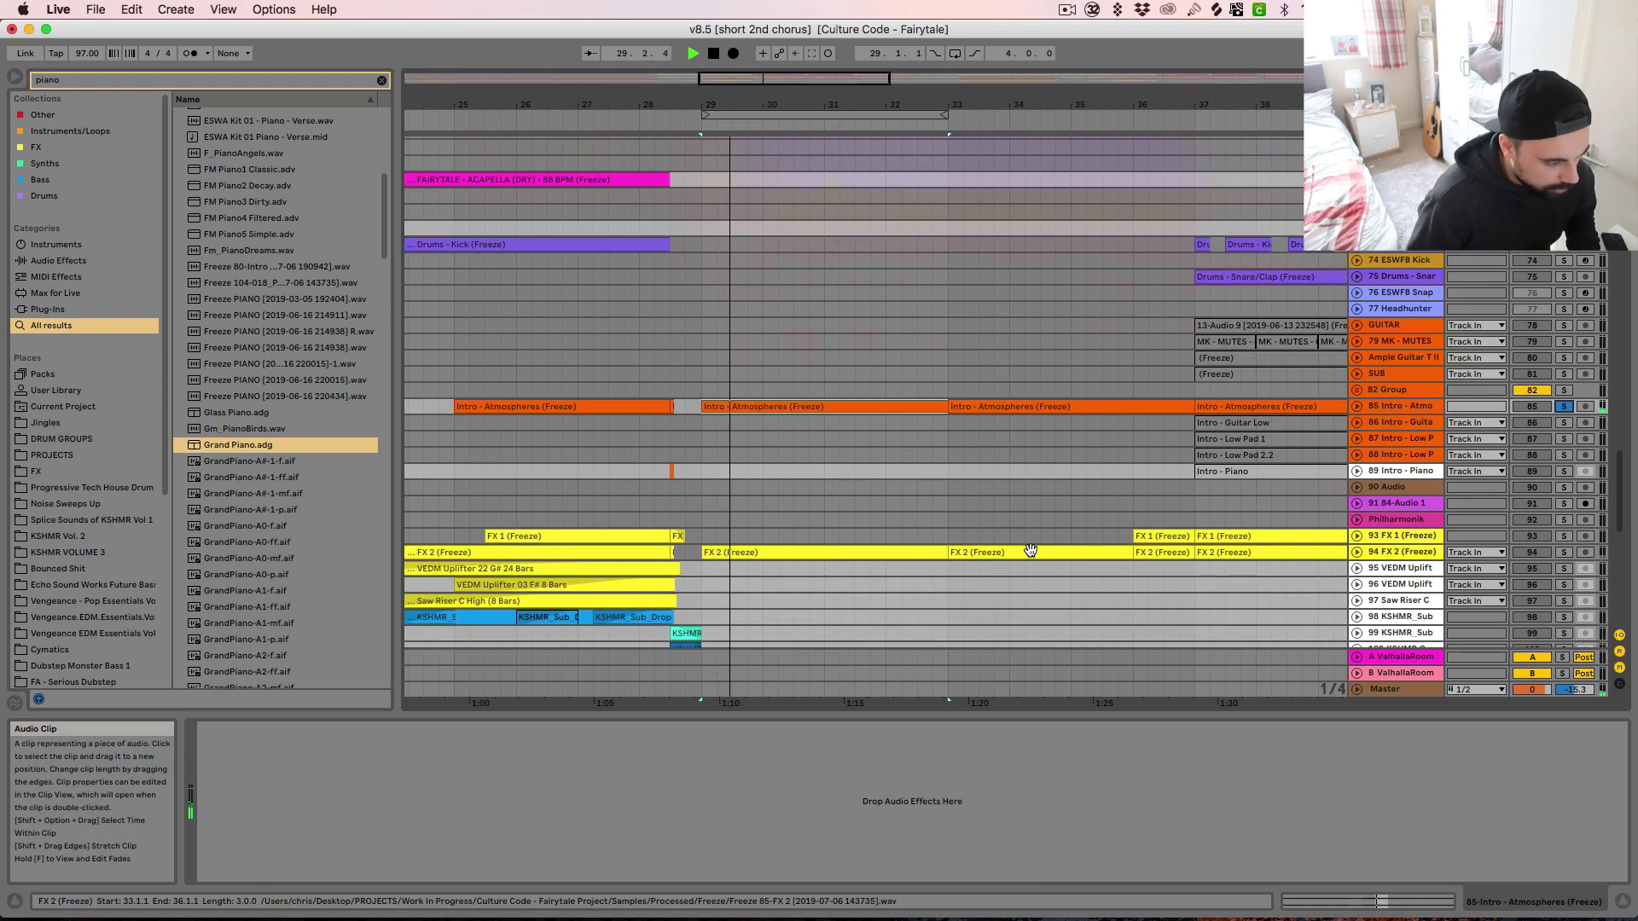
pyautogui.scroll(-2, 954, 544)
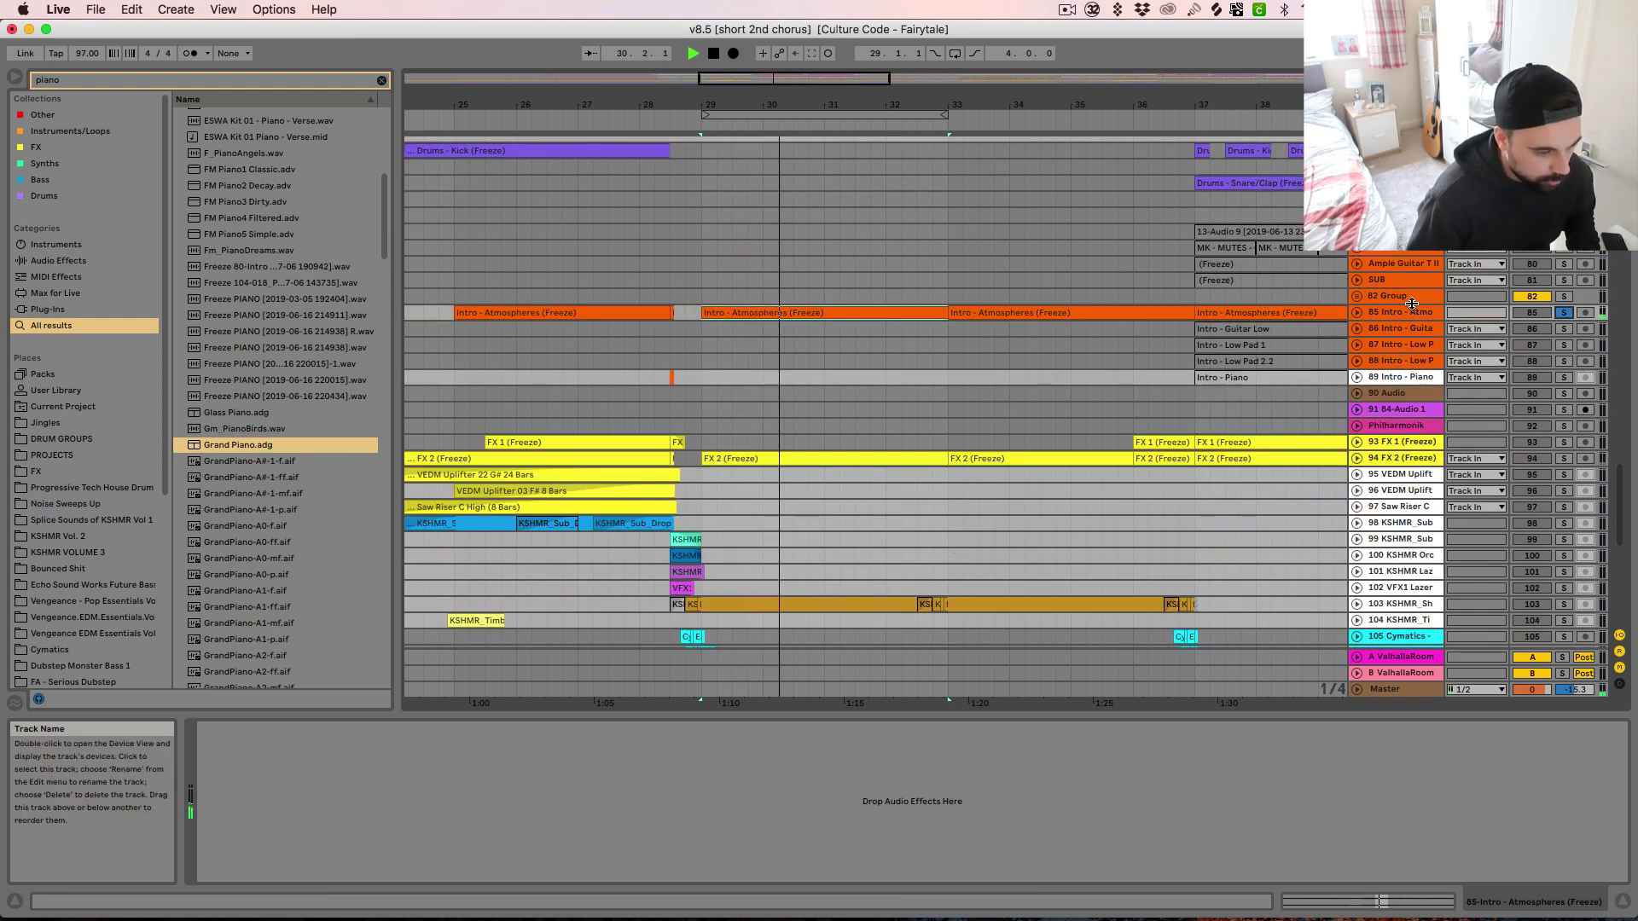
pyautogui.click(1404, 313)
pyautogui.click(1356, 312)
pyautogui.press('space')
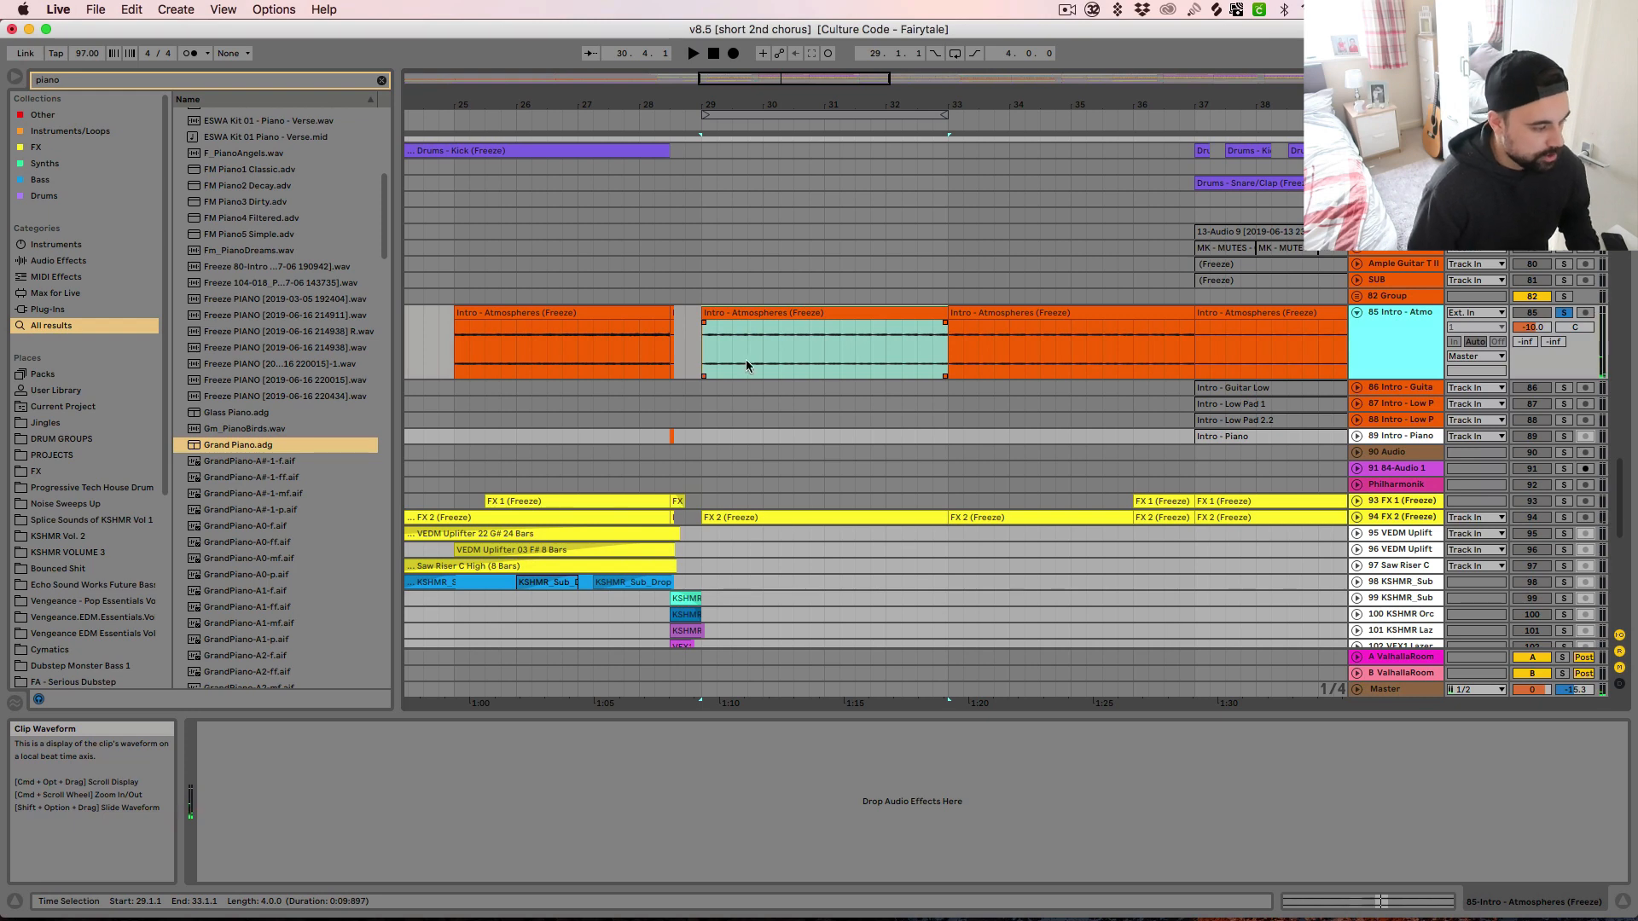
pyautogui.click(739, 316)
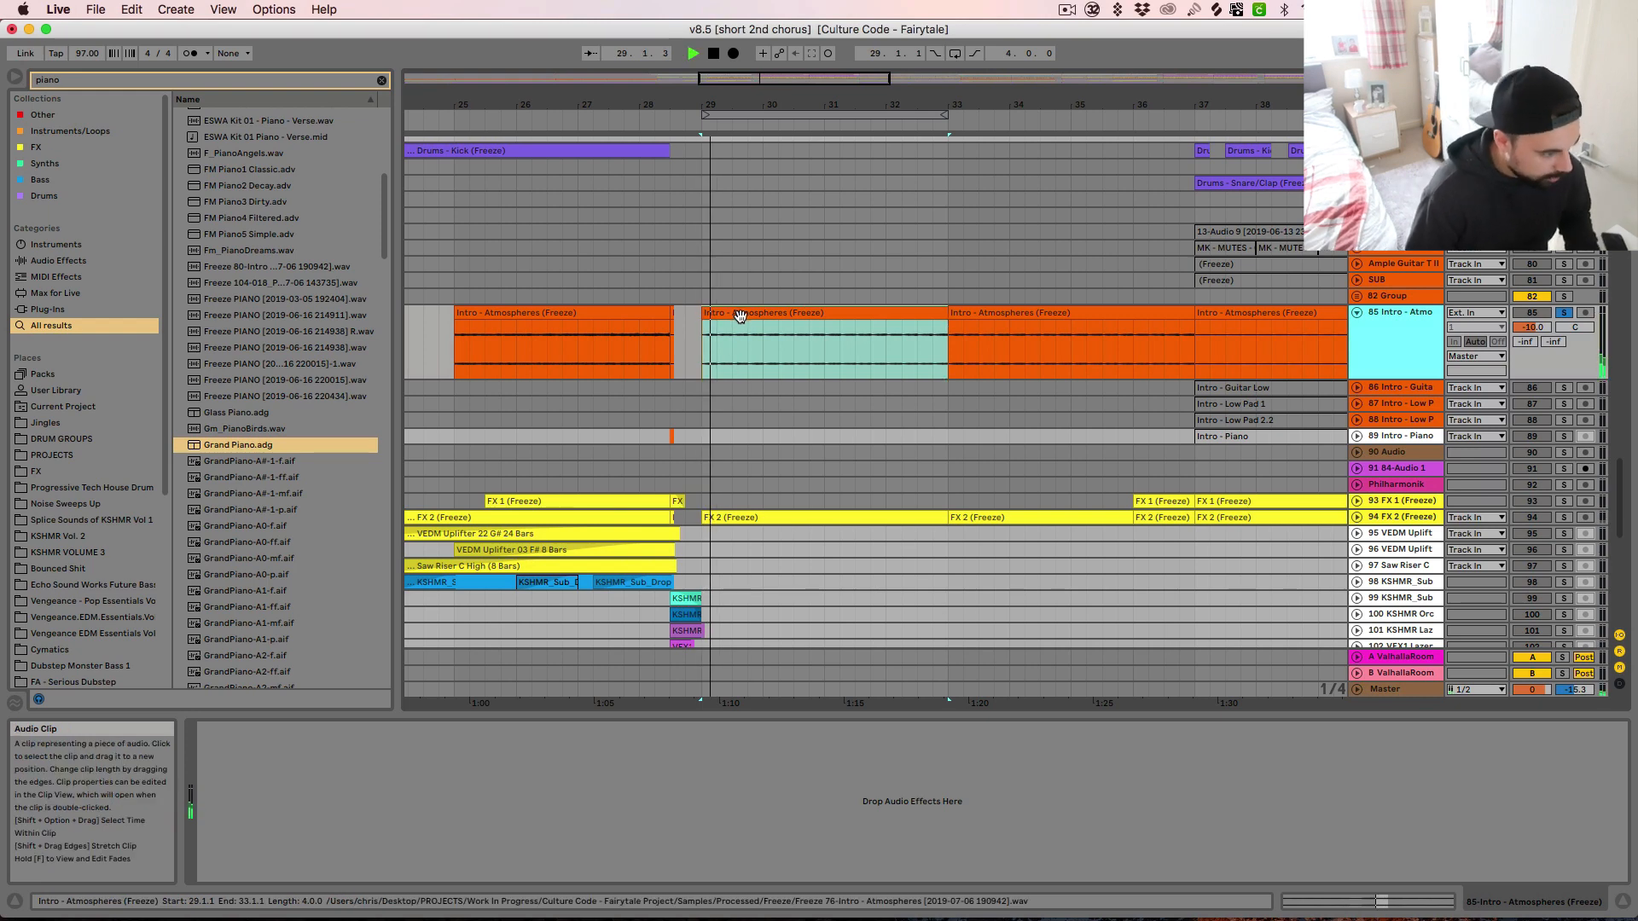
# Solo and unfold the FX 2 track 94 and audition its clip from bar 29
pyautogui.scroll(-5, 878, 575)
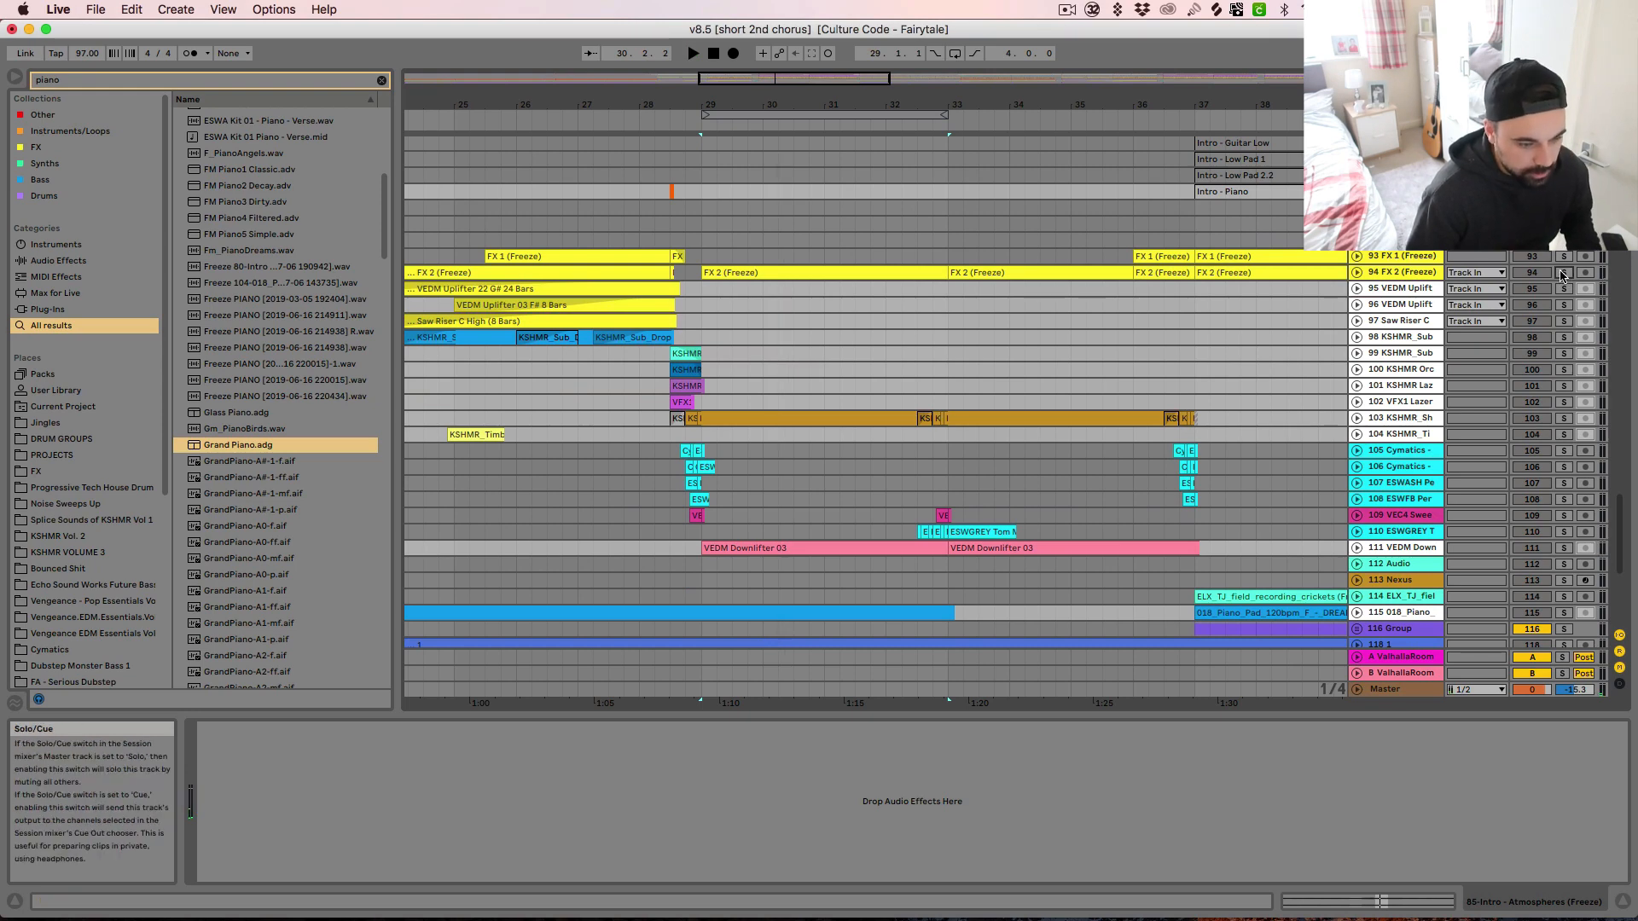
pyautogui.click(1356, 273)
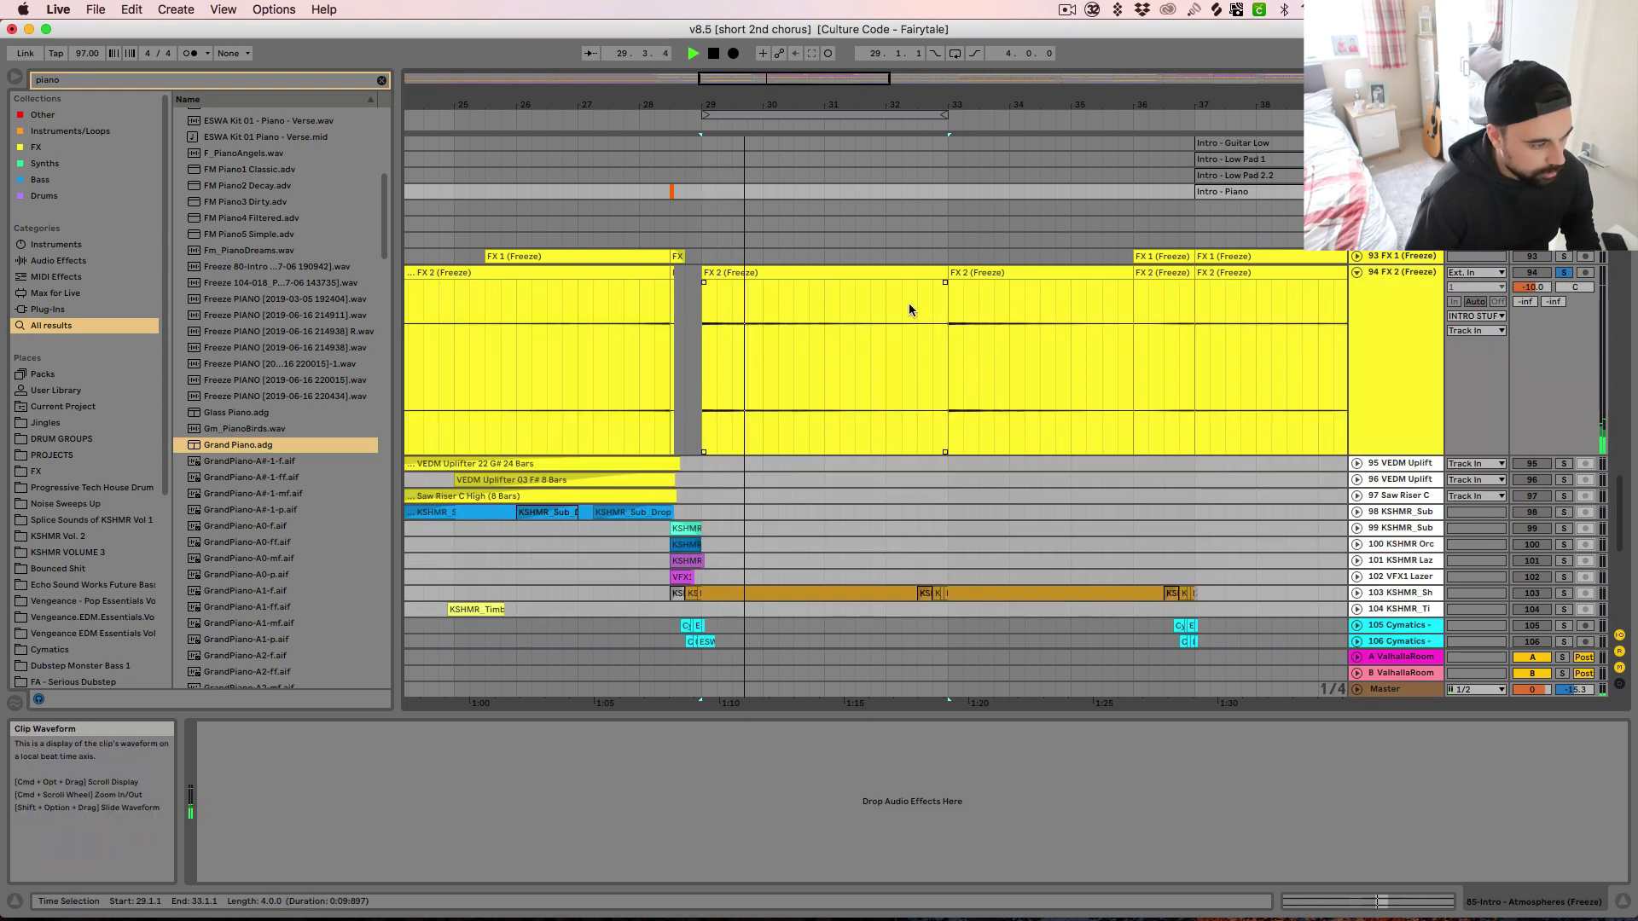
pyautogui.click(913, 271)
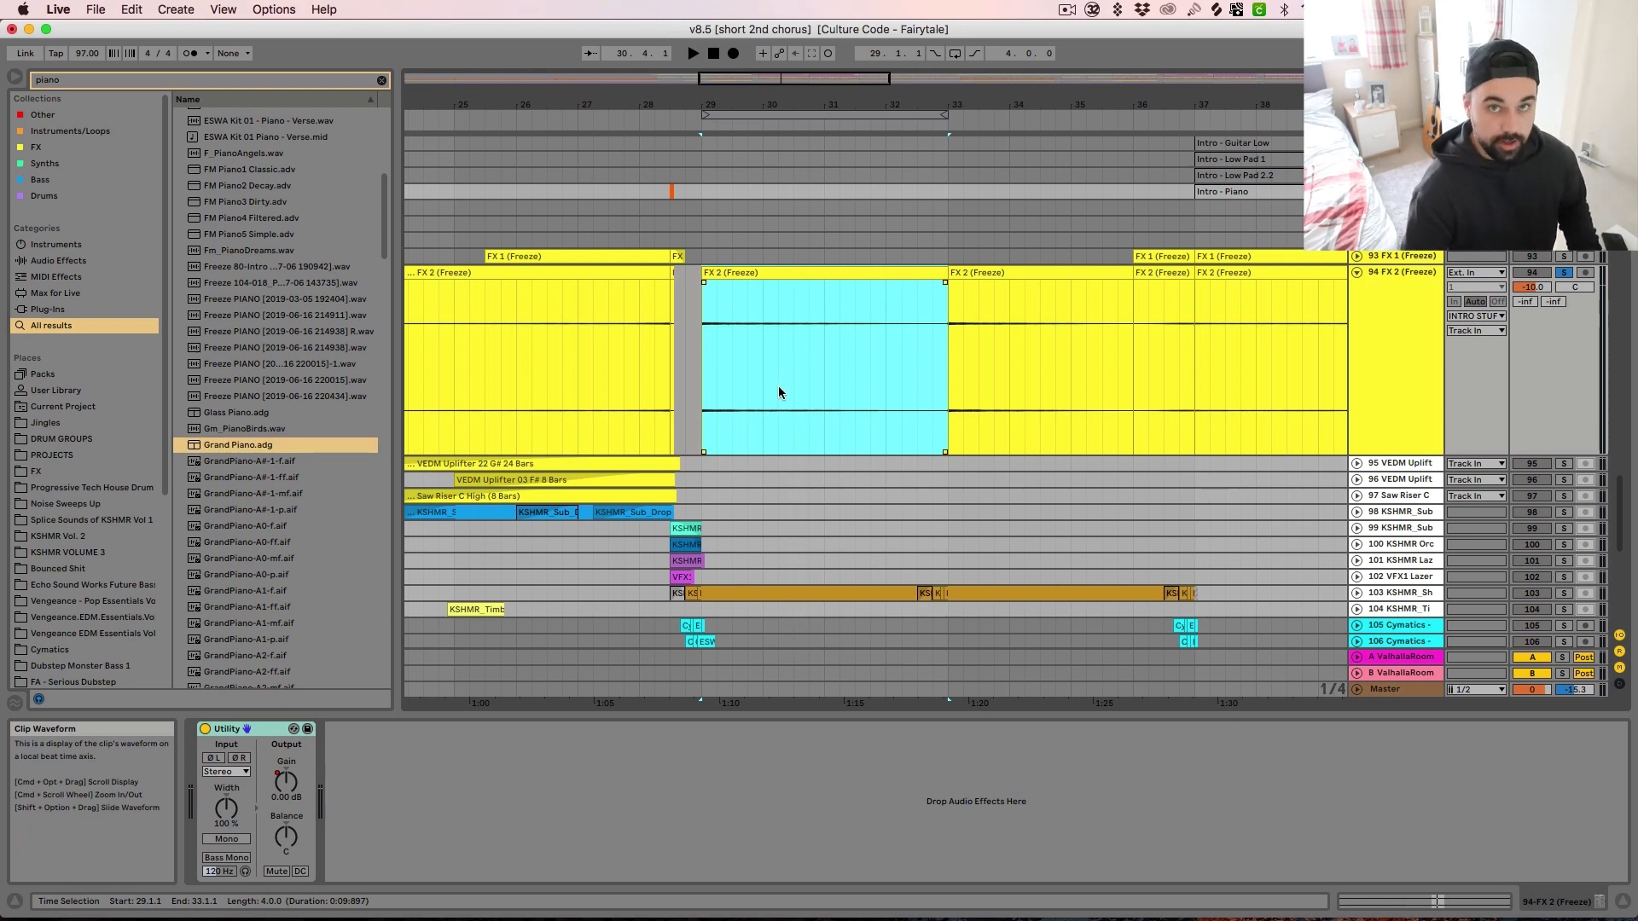
# Solo the KSHMR_Sh track 103 and audition it from bar 29
pyautogui.scroll(-3, 887, 454)
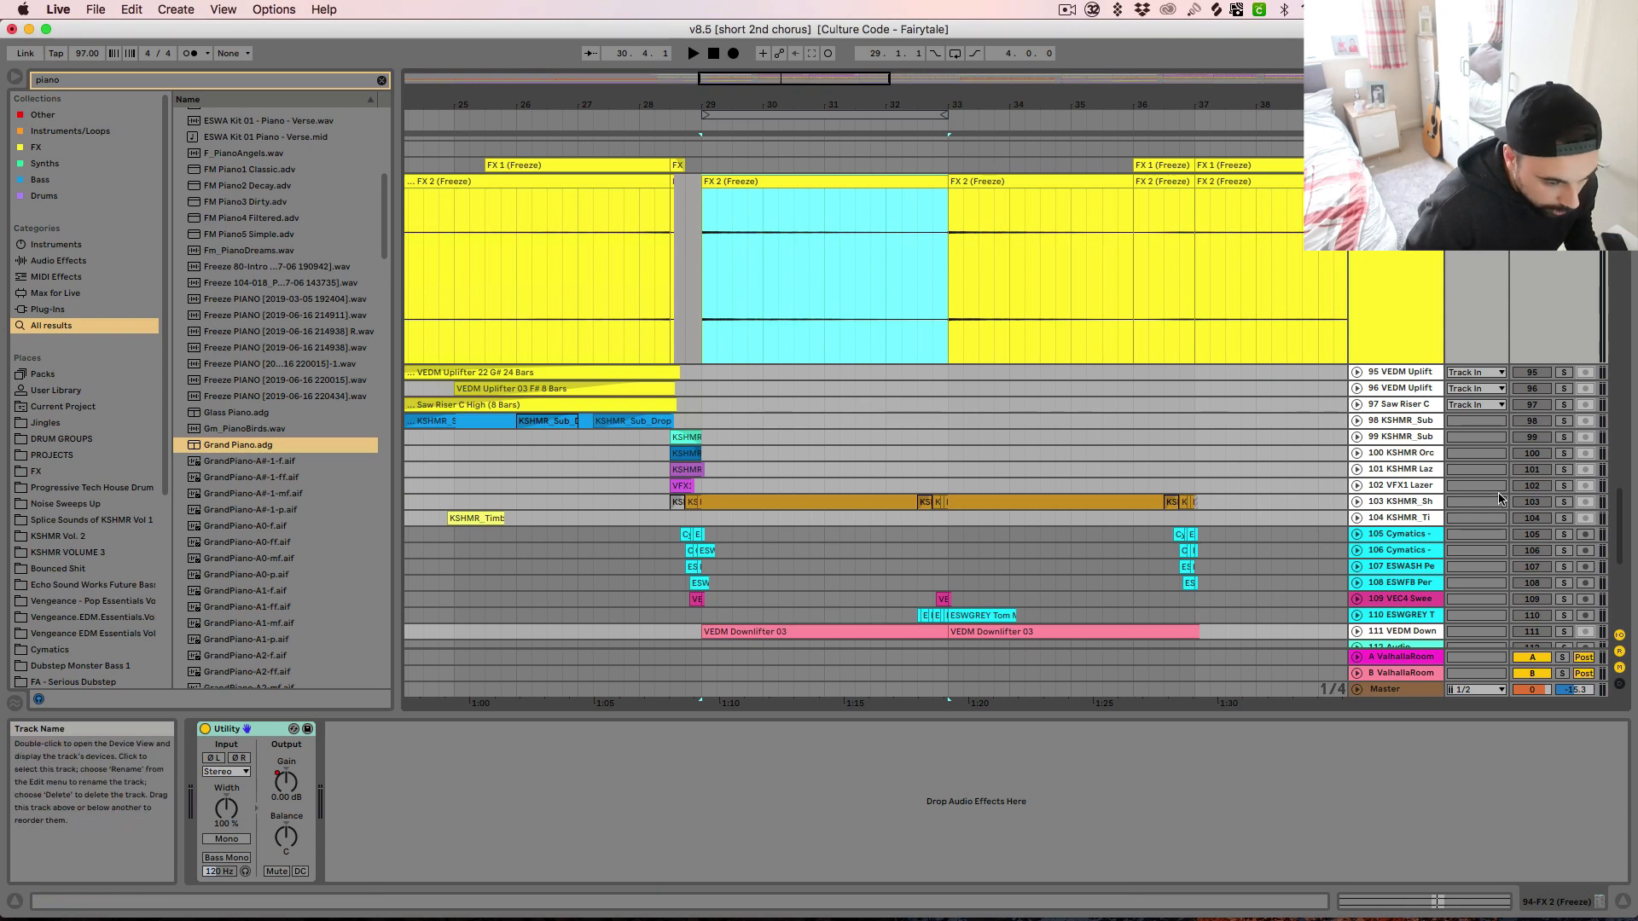
pyautogui.click(1564, 502)
pyautogui.press('space')
pyautogui.scroll(-5, 1320, 530)
pyautogui.press('space')
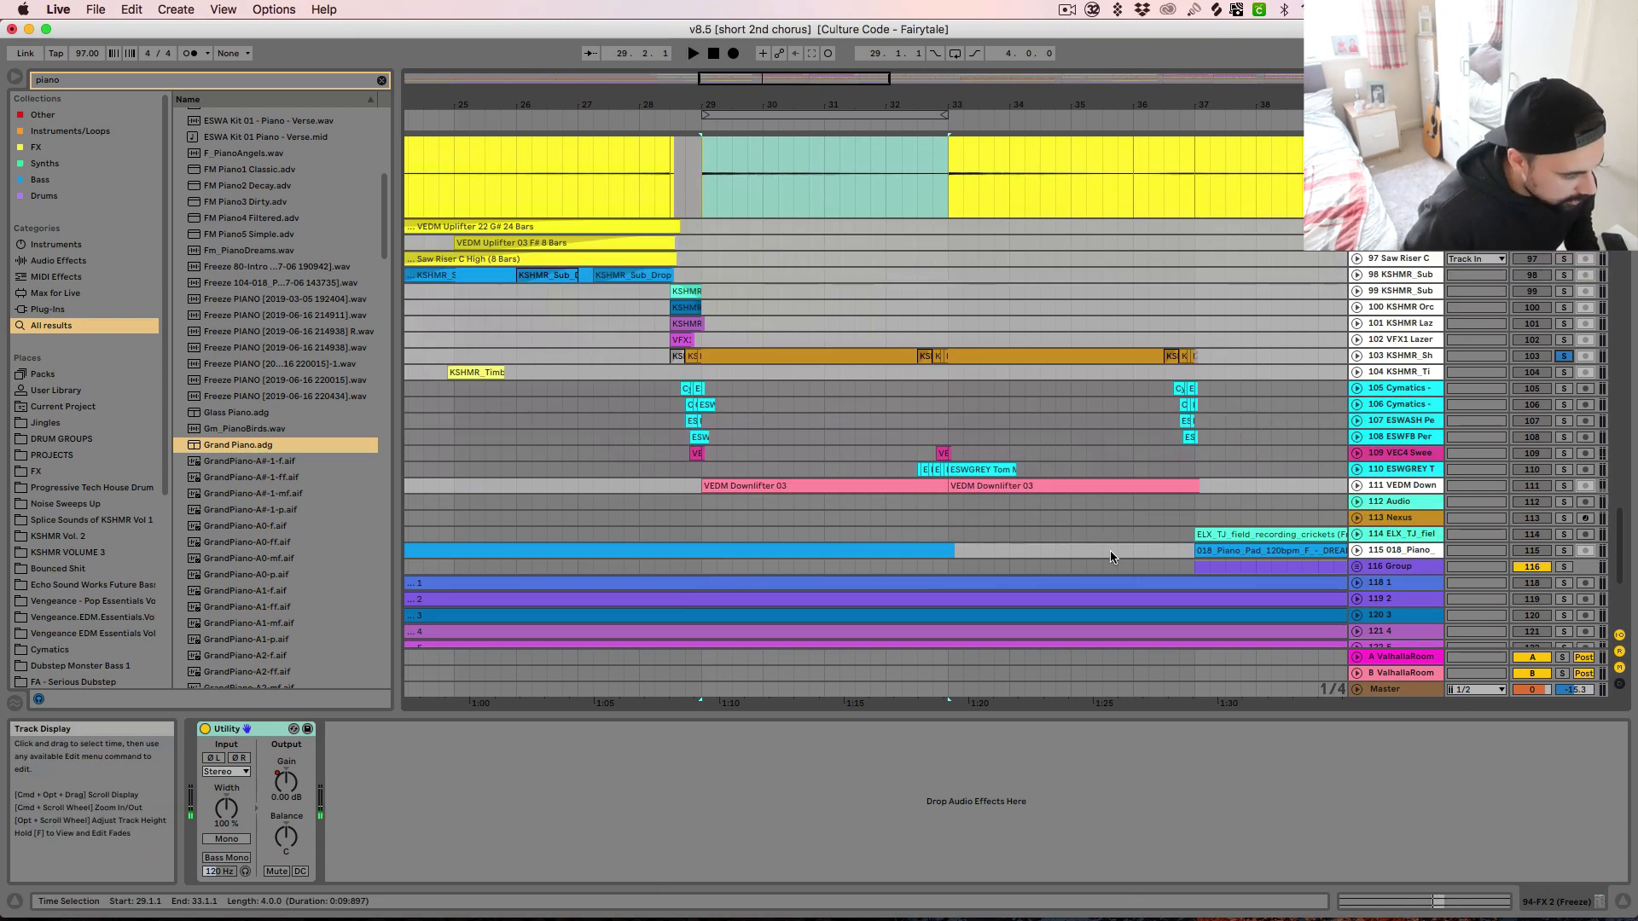
# Solo the VEDM Downlifter track 111 and audition it from bar 29
pyautogui.click(1563, 486)
pyautogui.press('space')
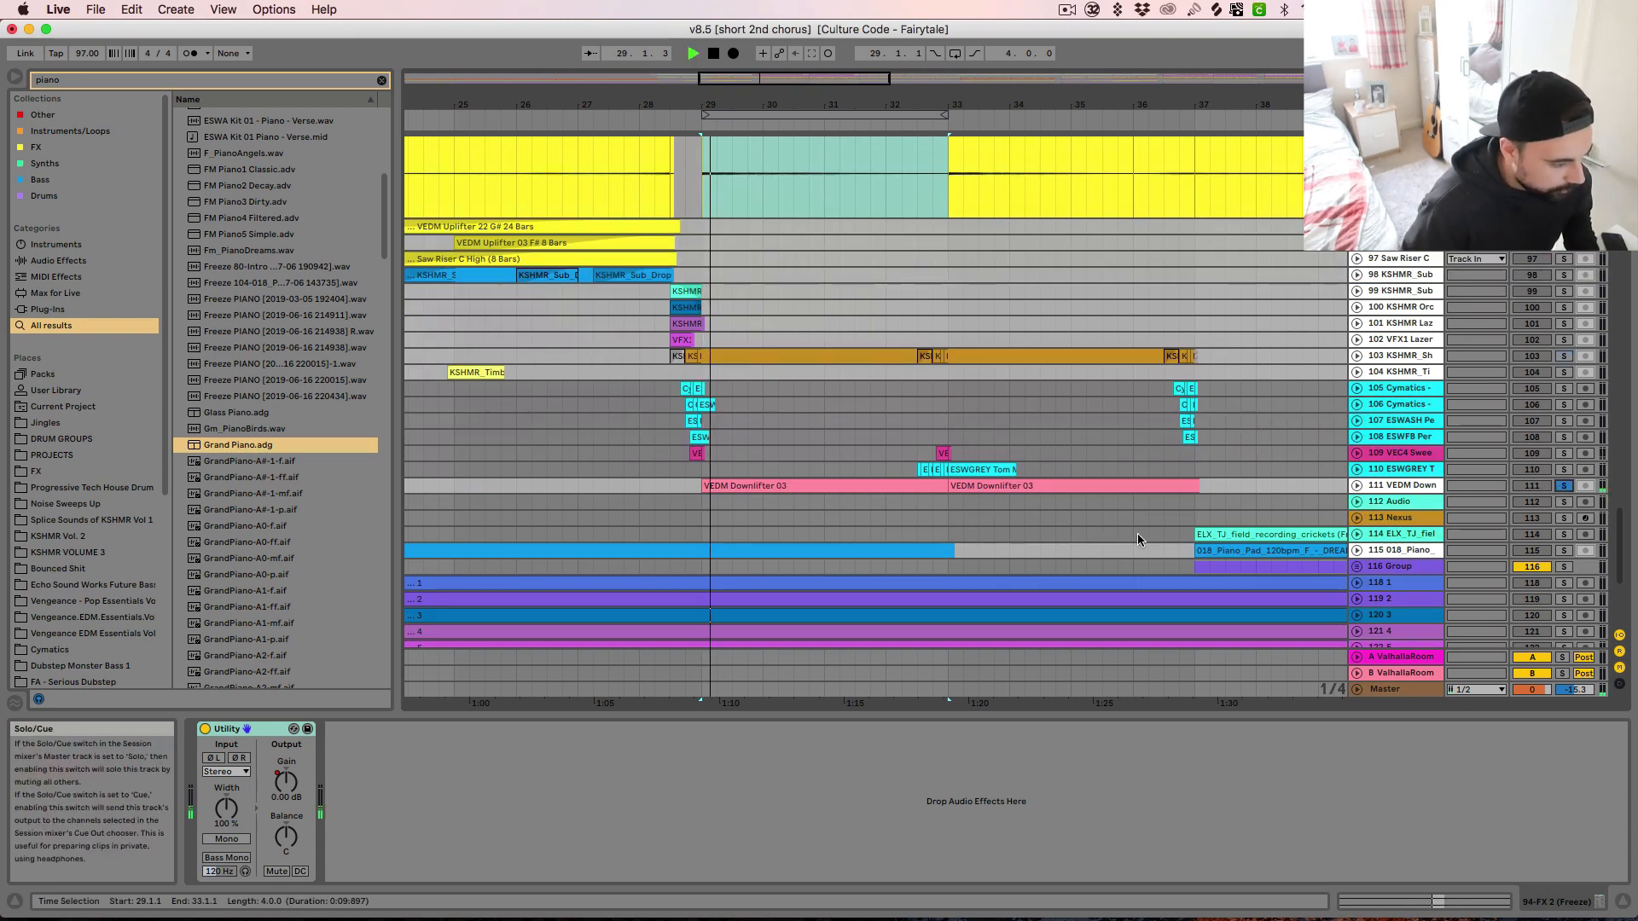
pyautogui.scroll(-3, 1134, 534)
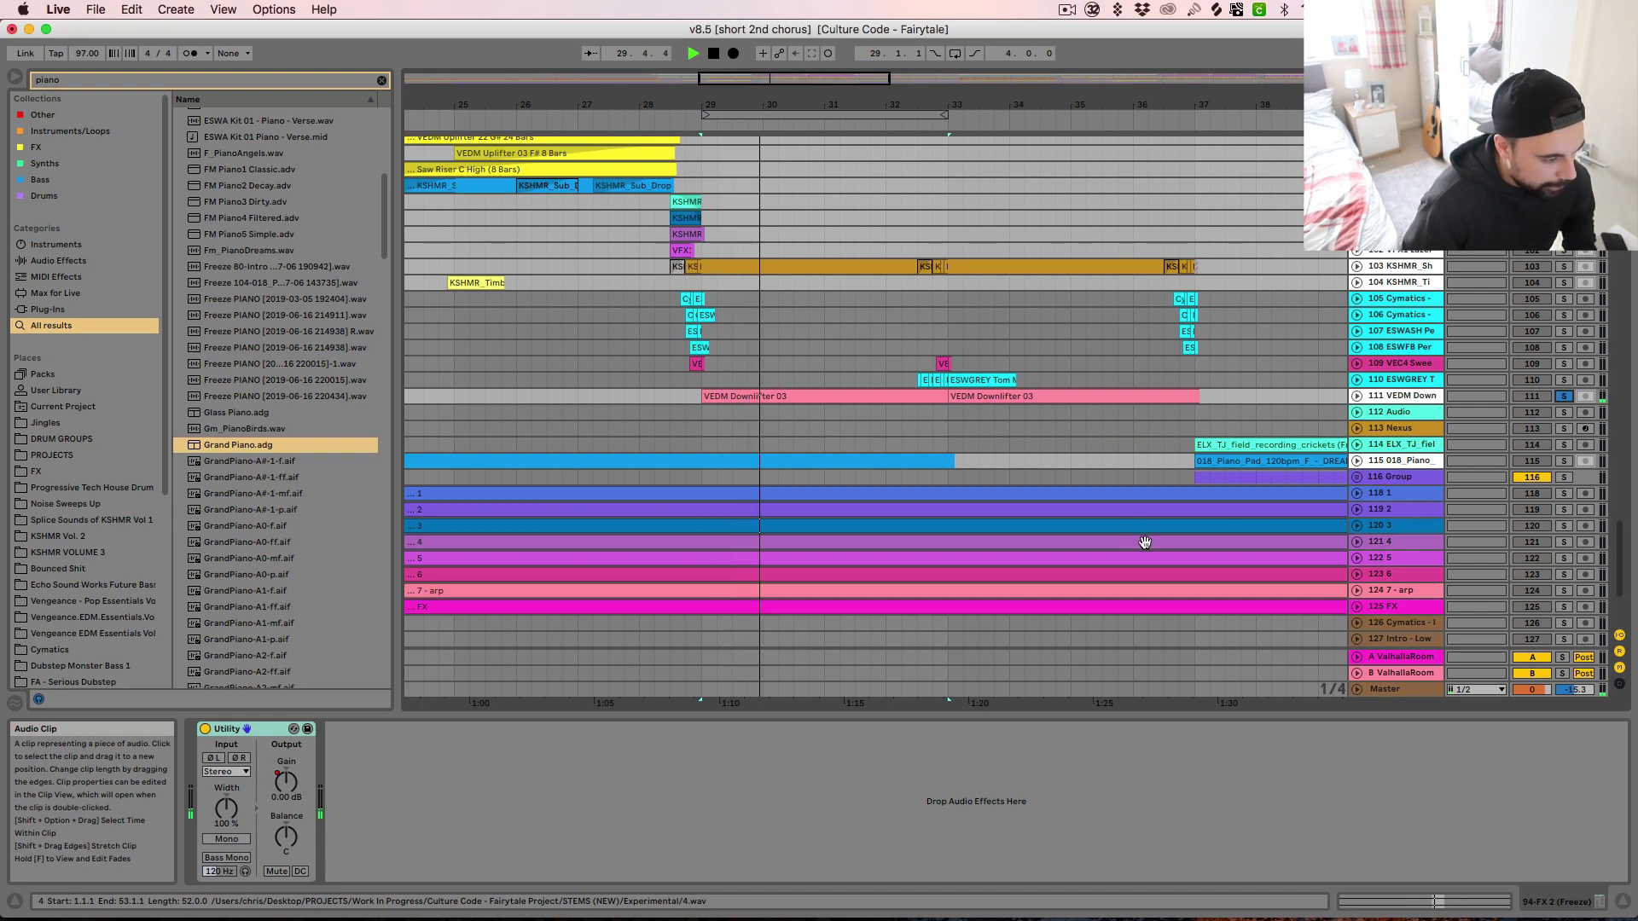
pyautogui.scroll(-3, 1145, 542)
pyautogui.scroll(20, 1143, 543)
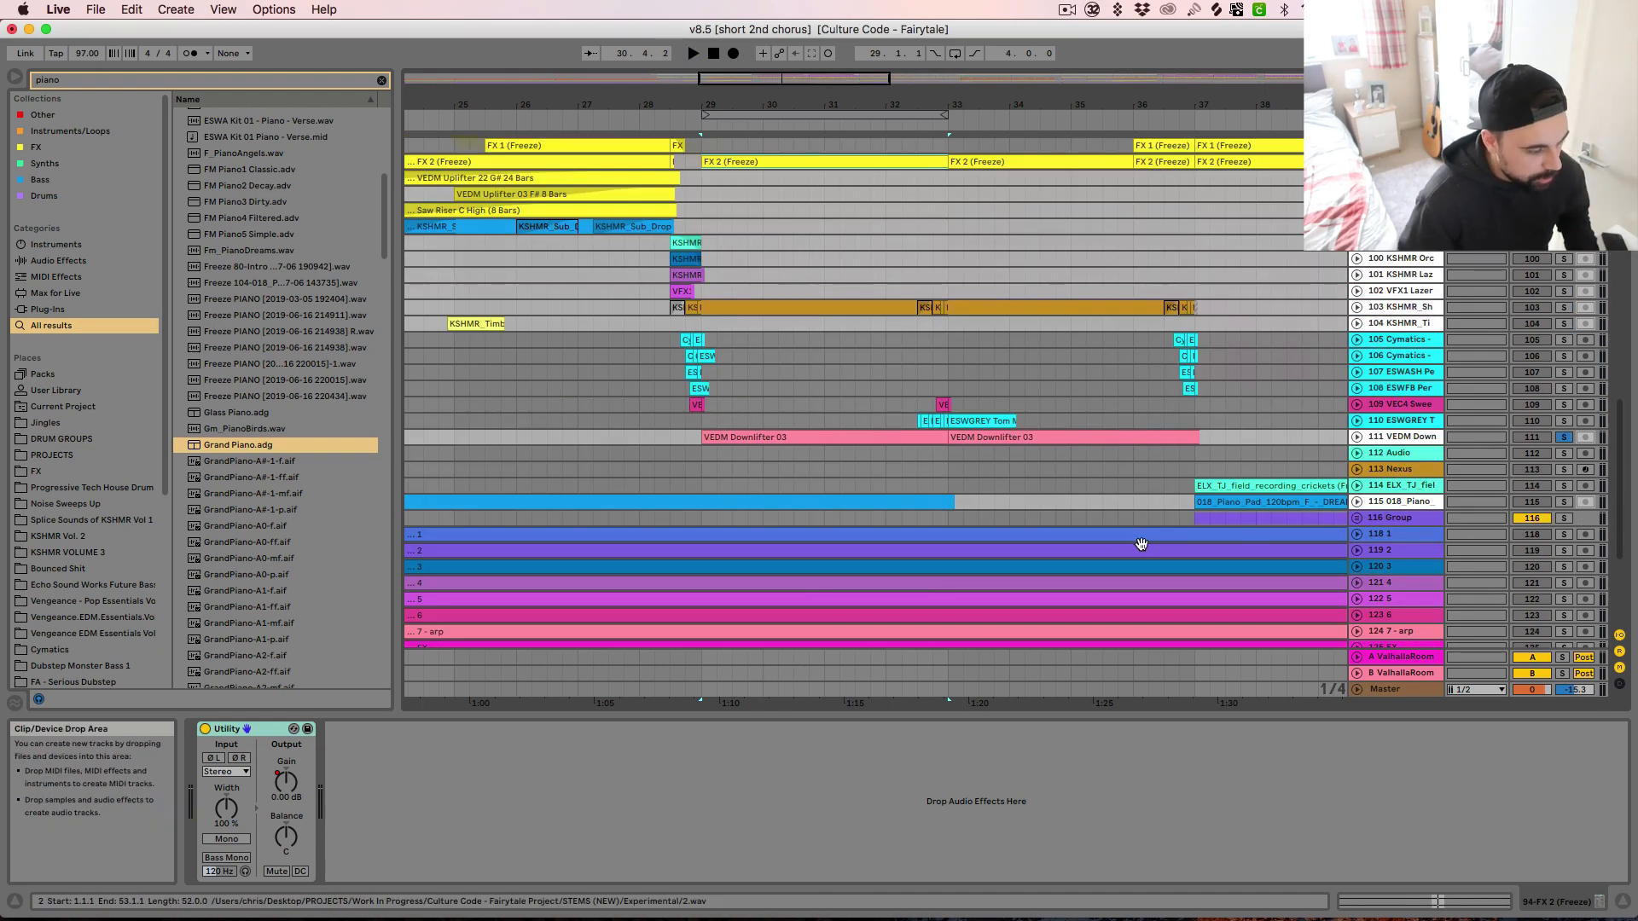
# Solo group 8, unfold it and its Vocals - Main track 9, and audition the vocal chops from bar 29
pyautogui.press('space')
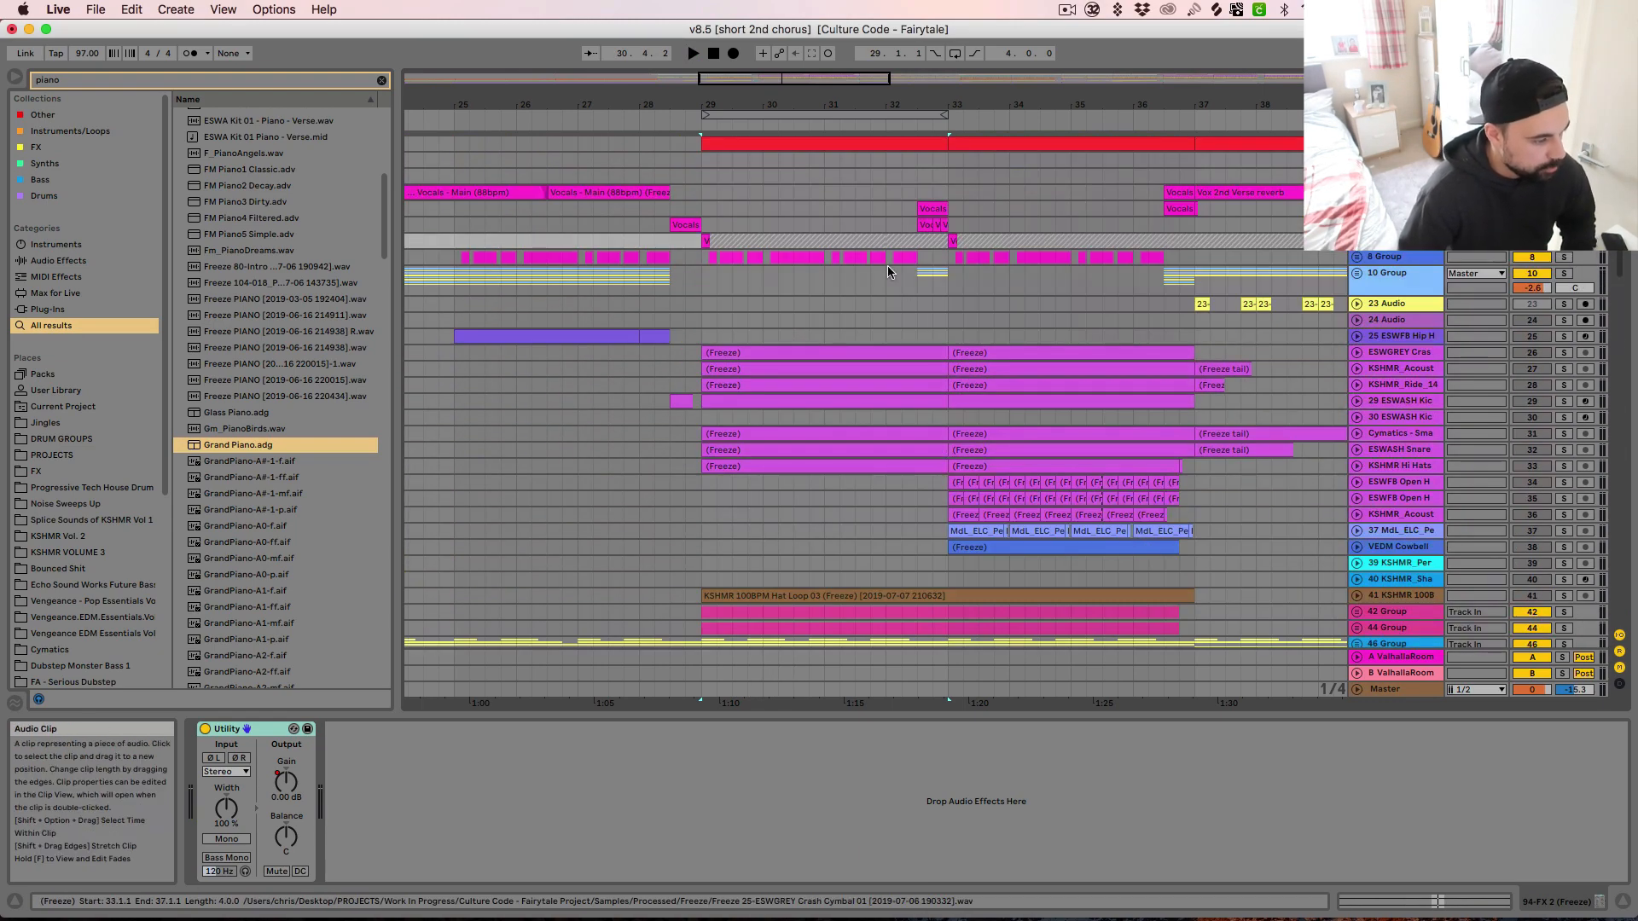
pyautogui.click(724, 261)
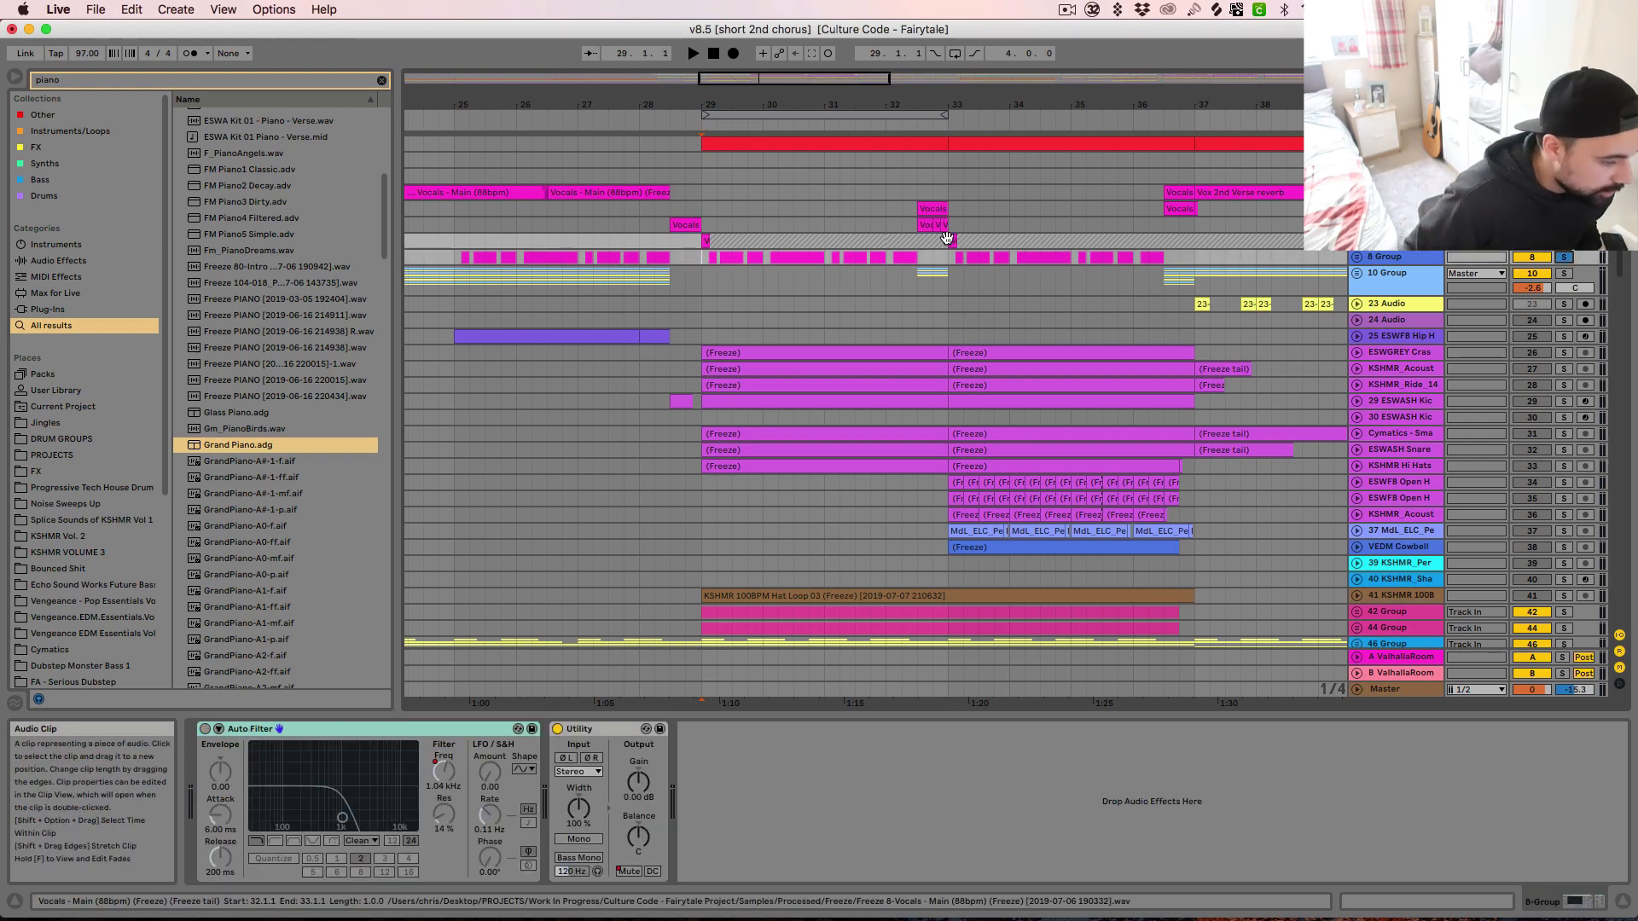
pyautogui.click(1357, 258)
pyautogui.press('space')
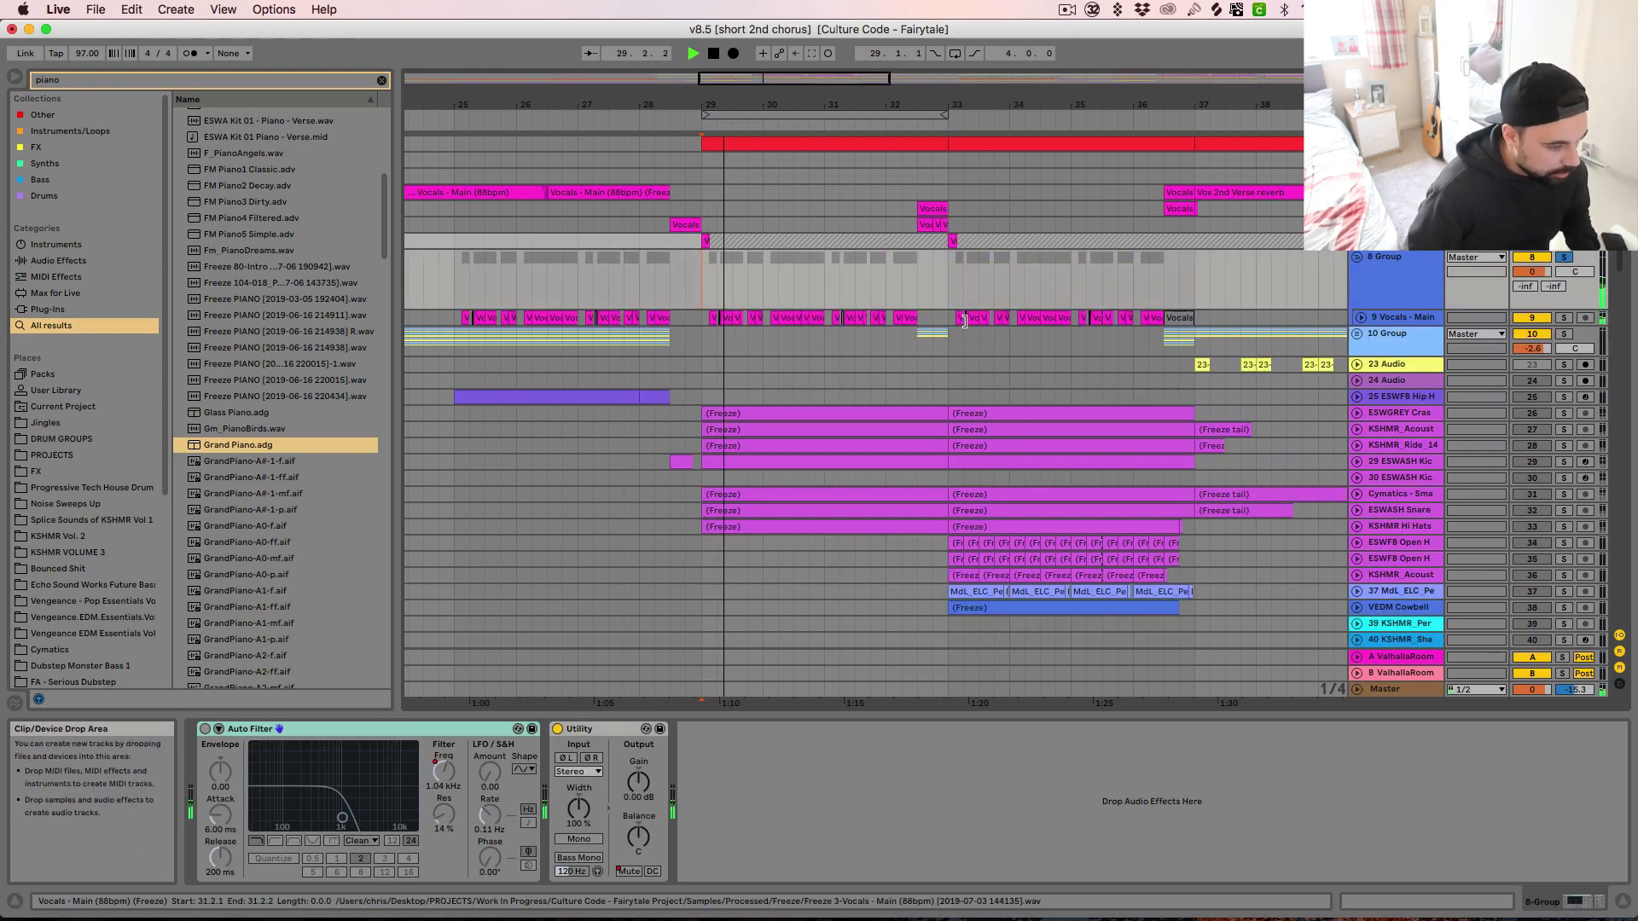
pyautogui.click(1400, 319)
pyautogui.click(1361, 317)
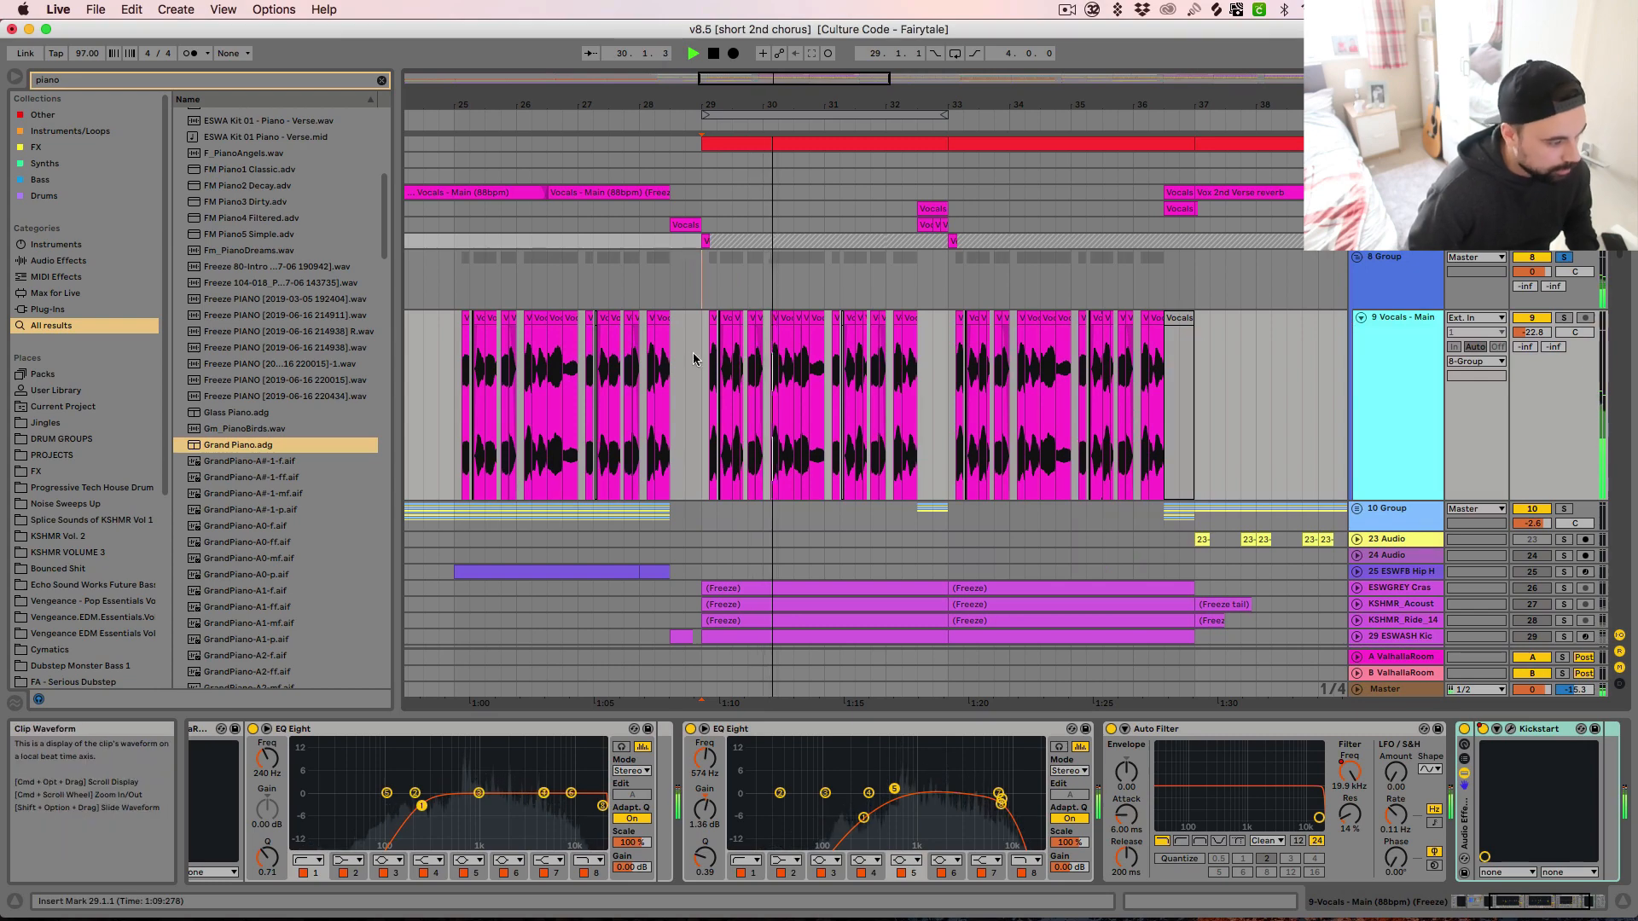
# Examine the chopped vocal clips after bar 29 up close and inspect the first clip's transpose, warp and formant settings
pyautogui.click(710, 387)
pyautogui.press('+')
pyautogui.press('+')
pyautogui.press('+')
pyautogui.press('+')
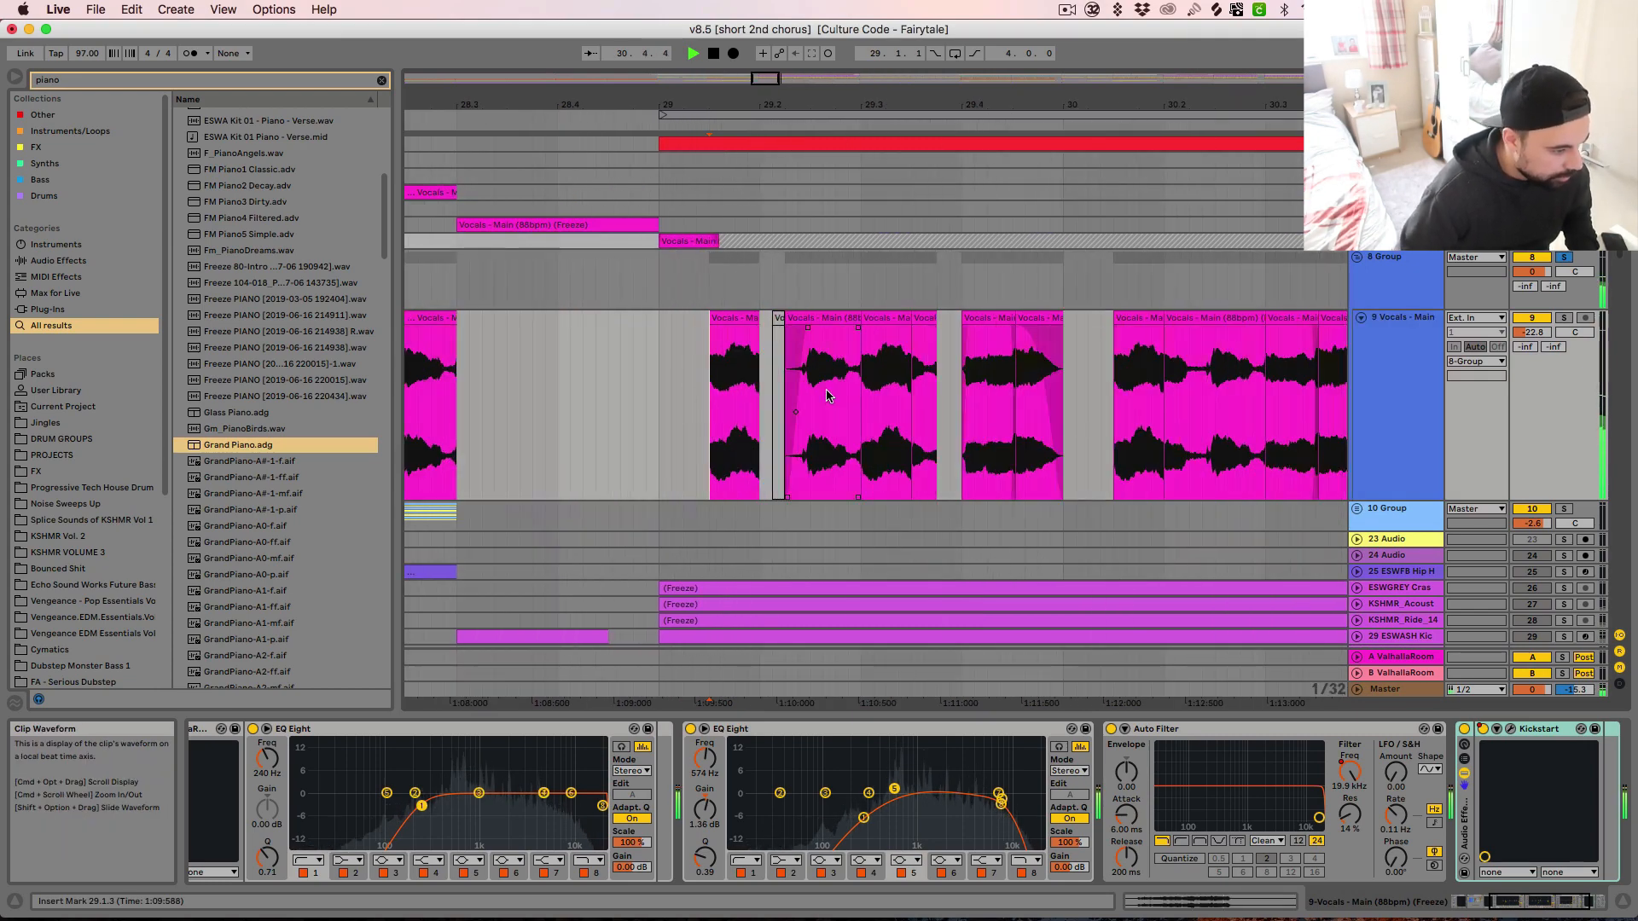
pyautogui.press('-')
pyautogui.press('-')
pyautogui.press('space')
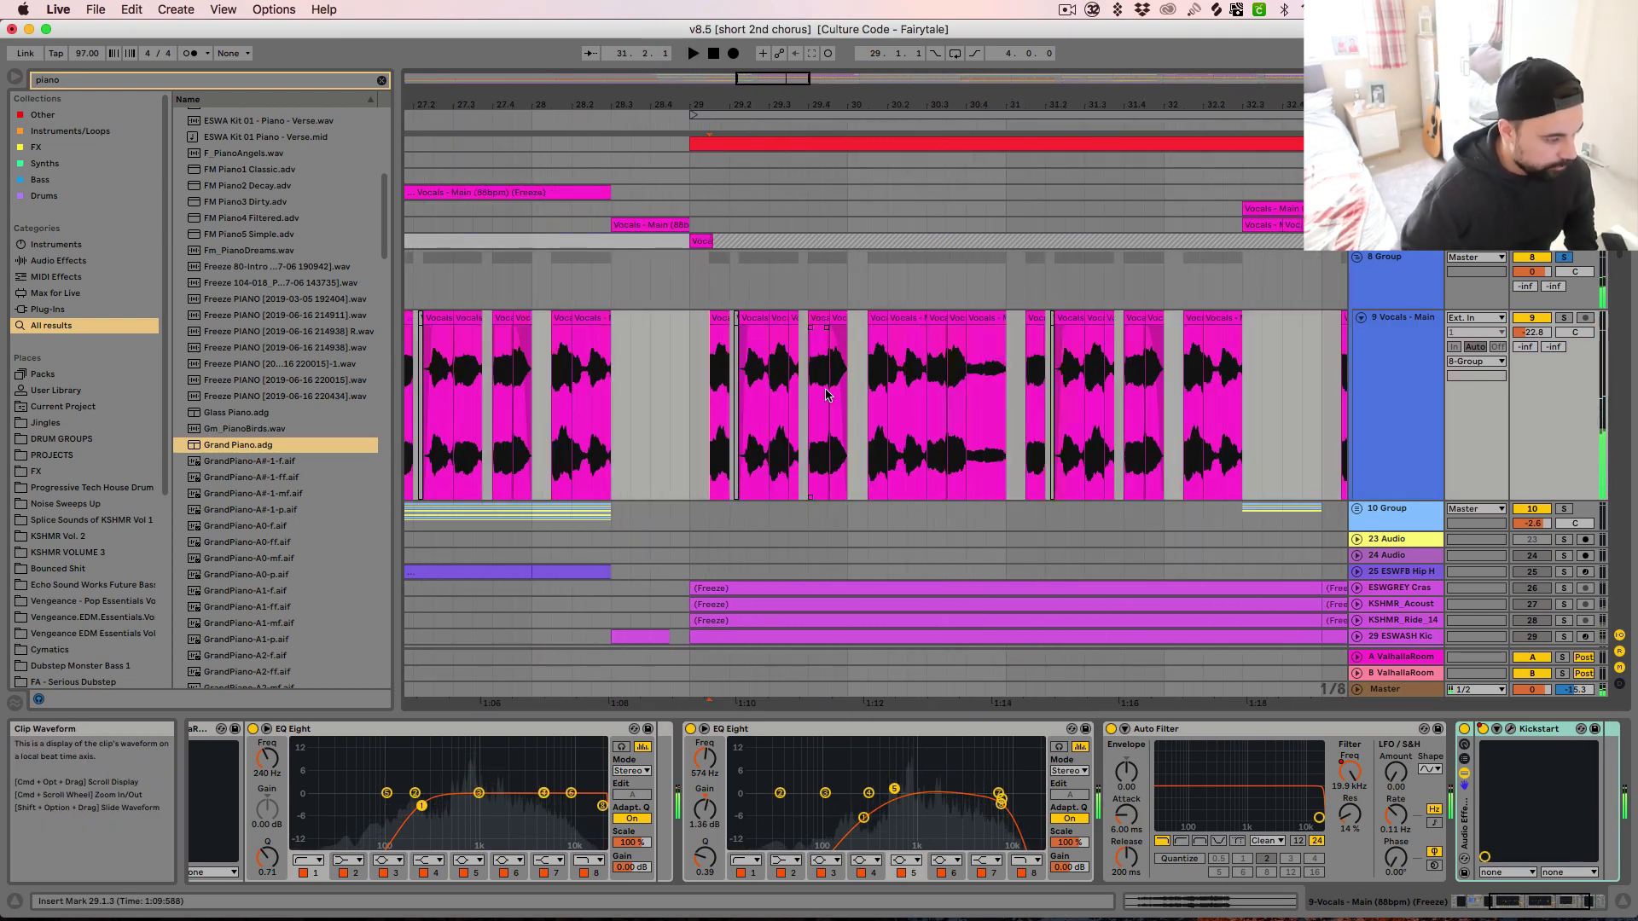
pyautogui.doubleClick(724, 321)
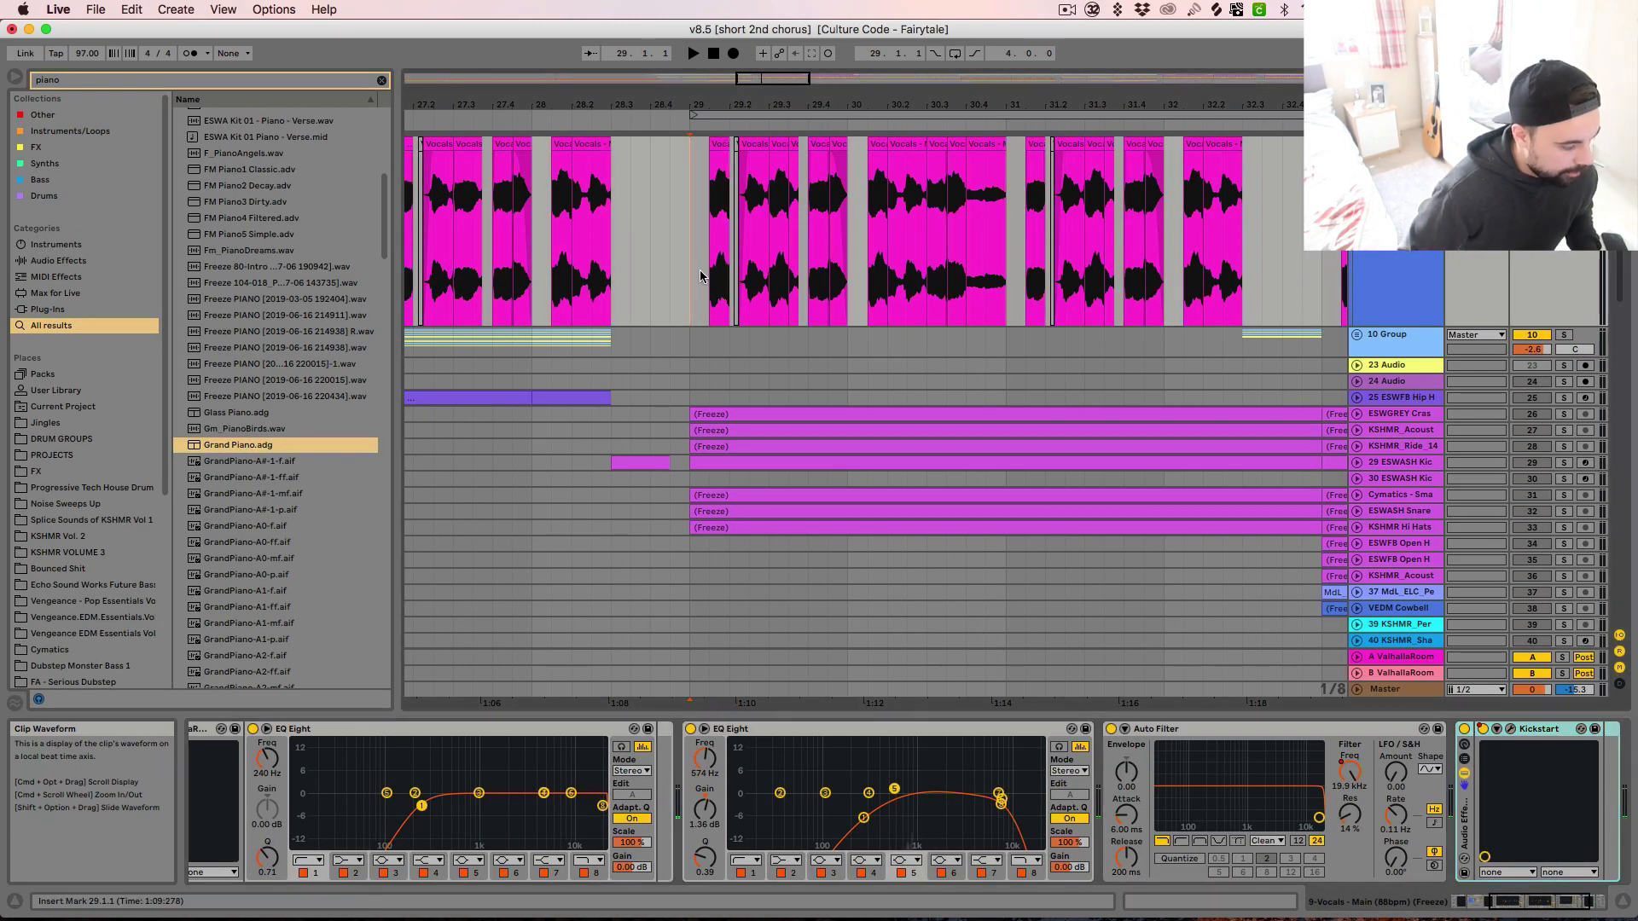
pyautogui.press('-')
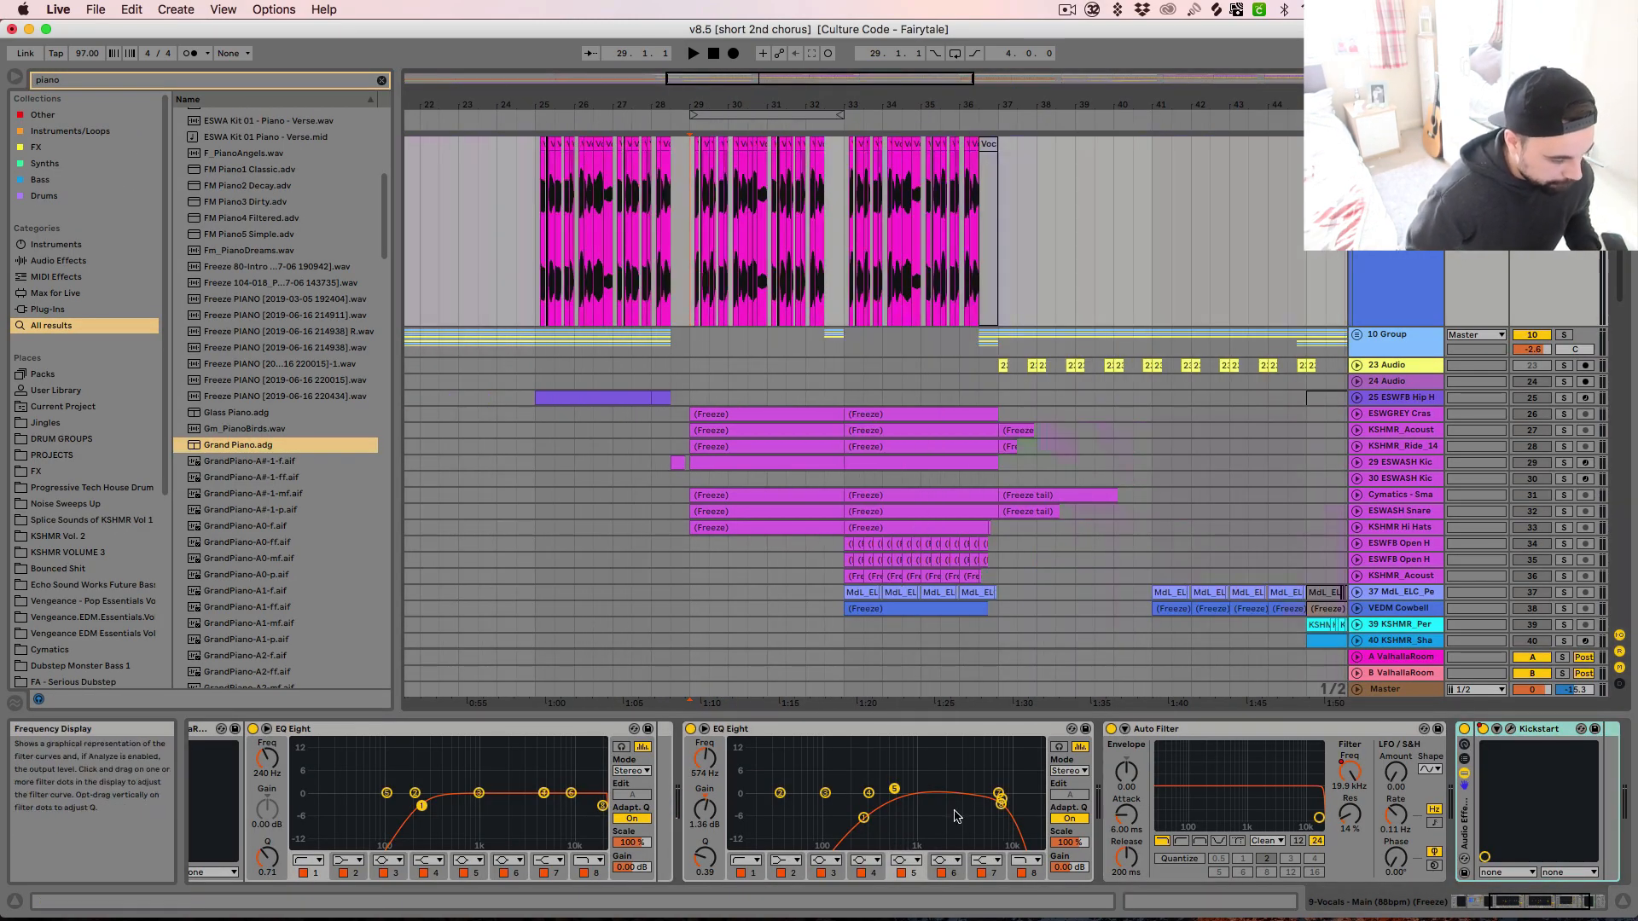
# Bypass the effects following iZotope Trash 2 on the Vocals - Main track and audition the vocal from bar 29
pyautogui.hscroll(-5, 772, 813)
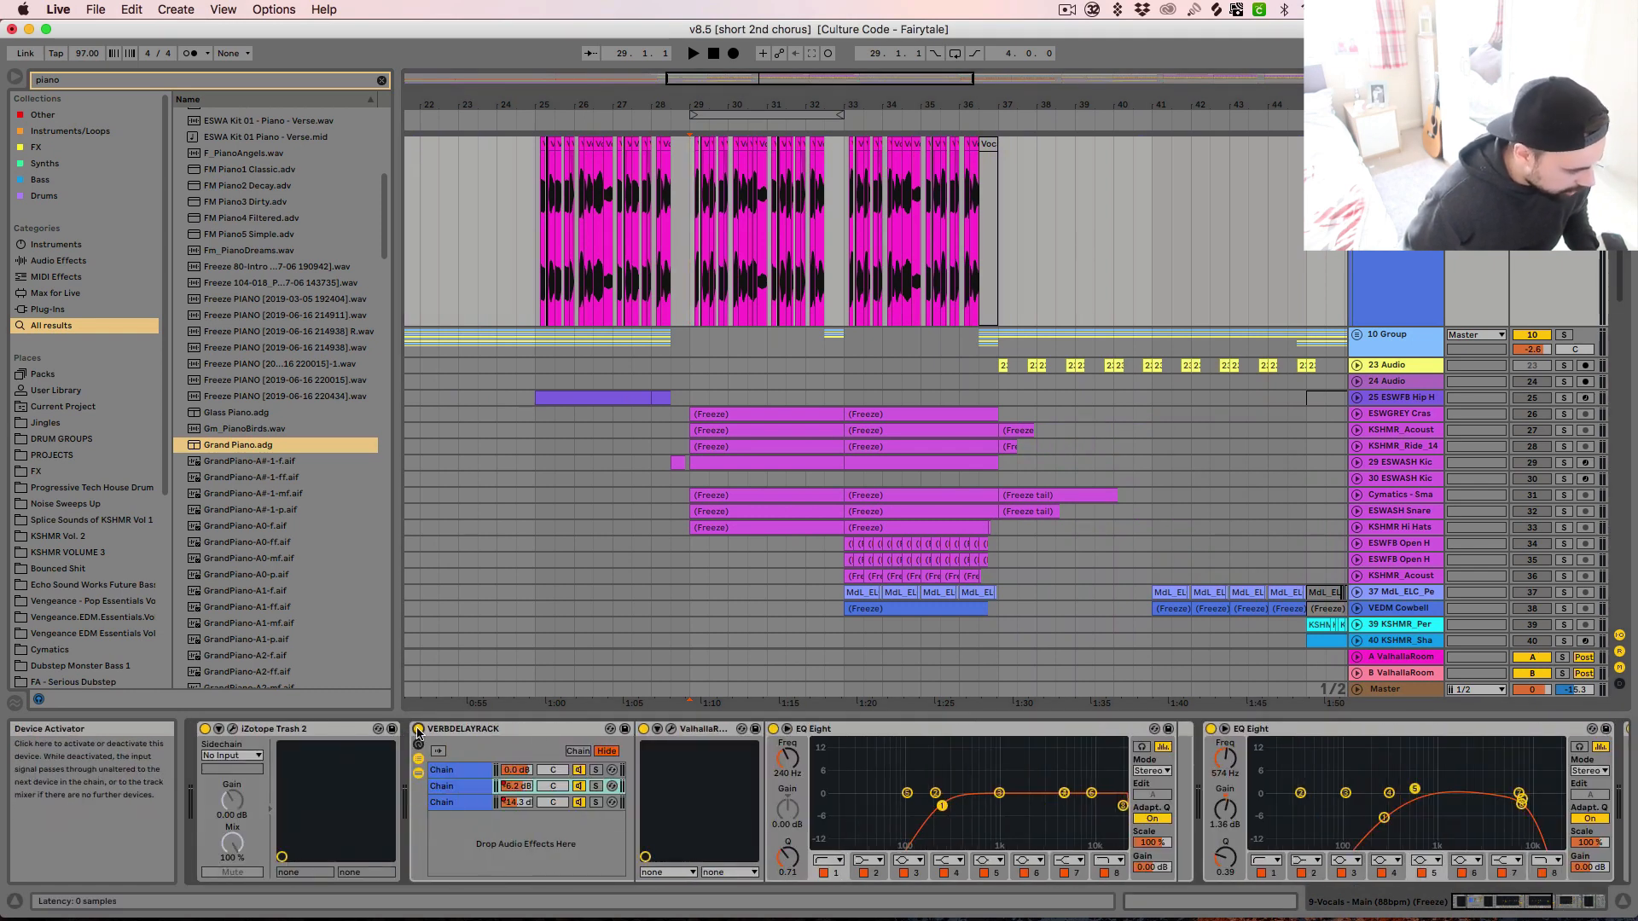
pyautogui.press('space')
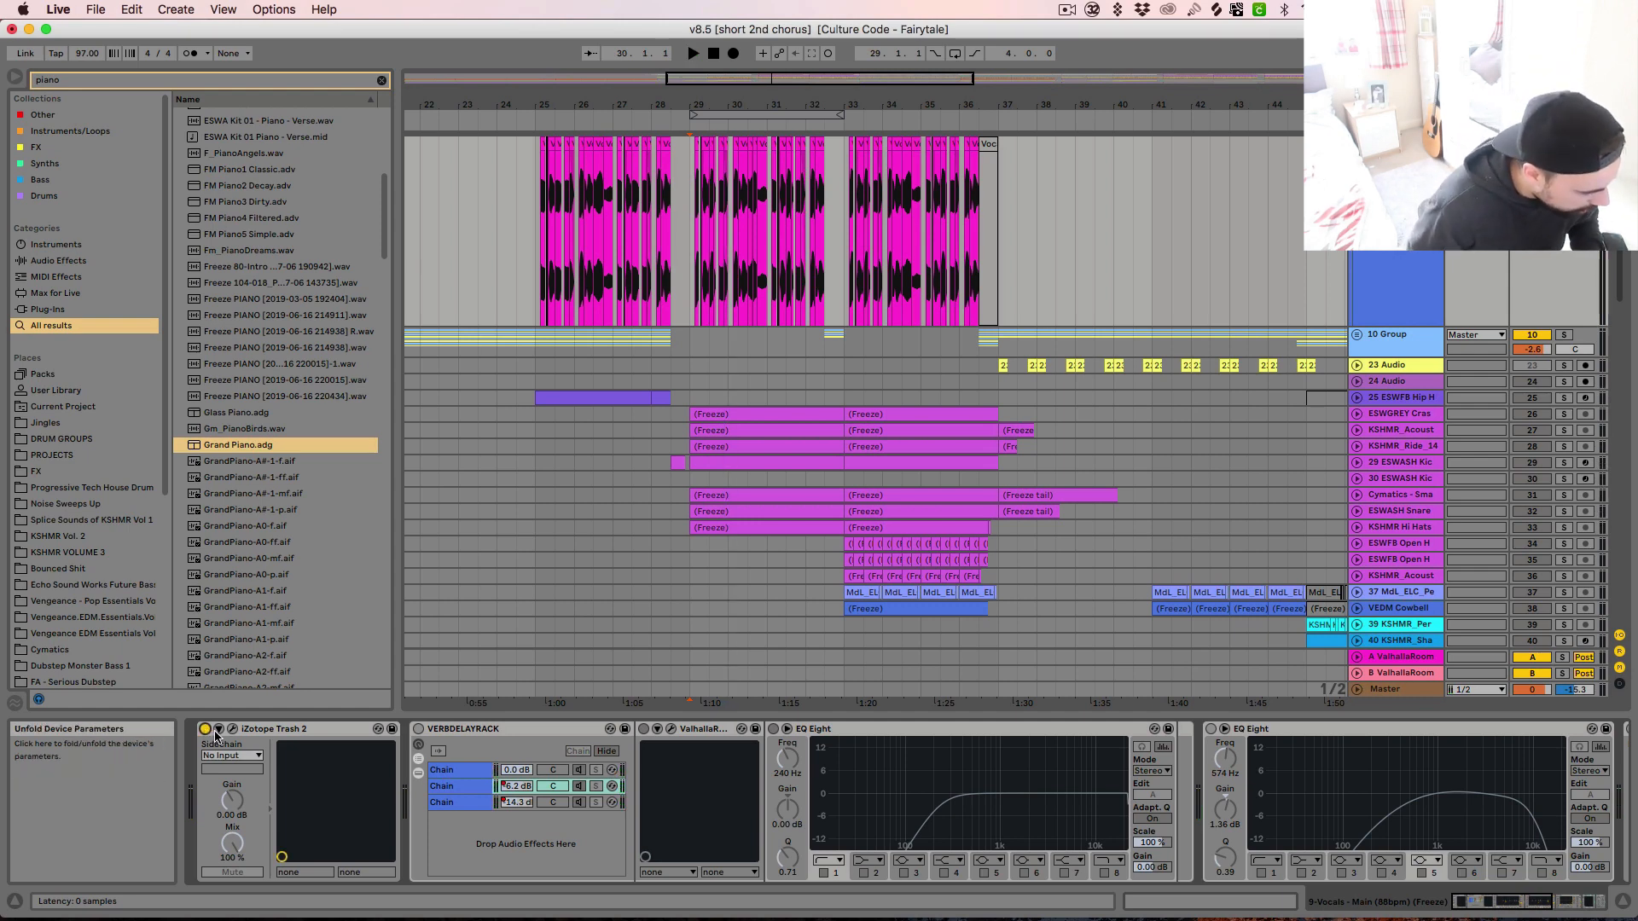
pyautogui.press('space')
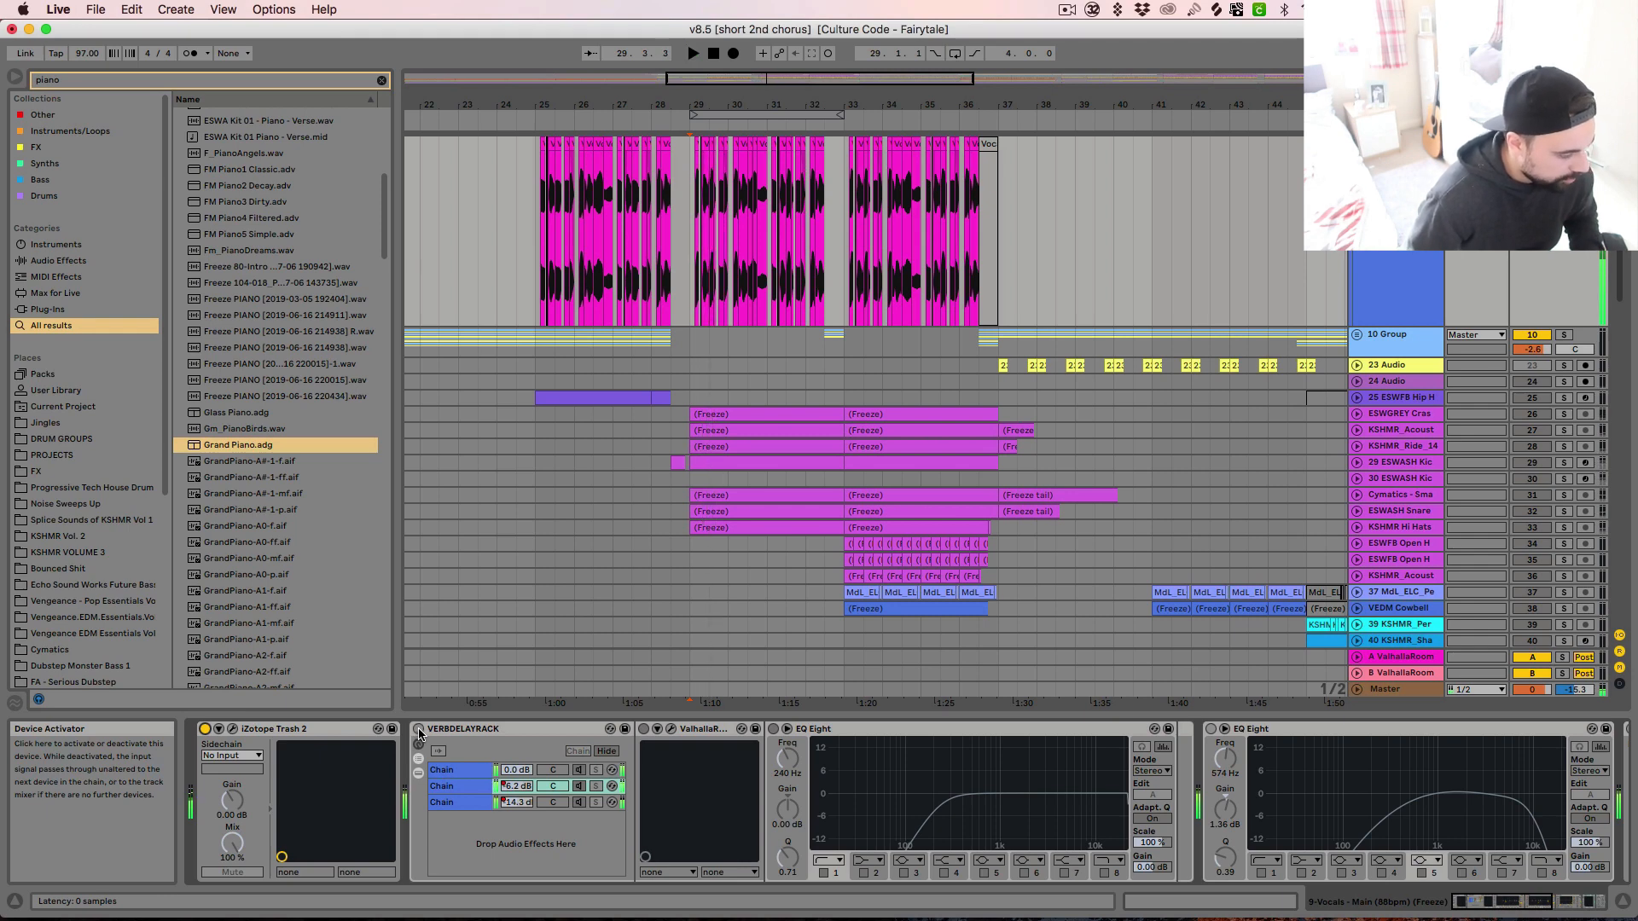
# Reactivate the vocal track's VERBDELAYRACK, ValhallaRoom, both EQ Eights, Auto Filter and Kickstart rack in turn, auditioning from bar 29
pyautogui.click(419, 731)
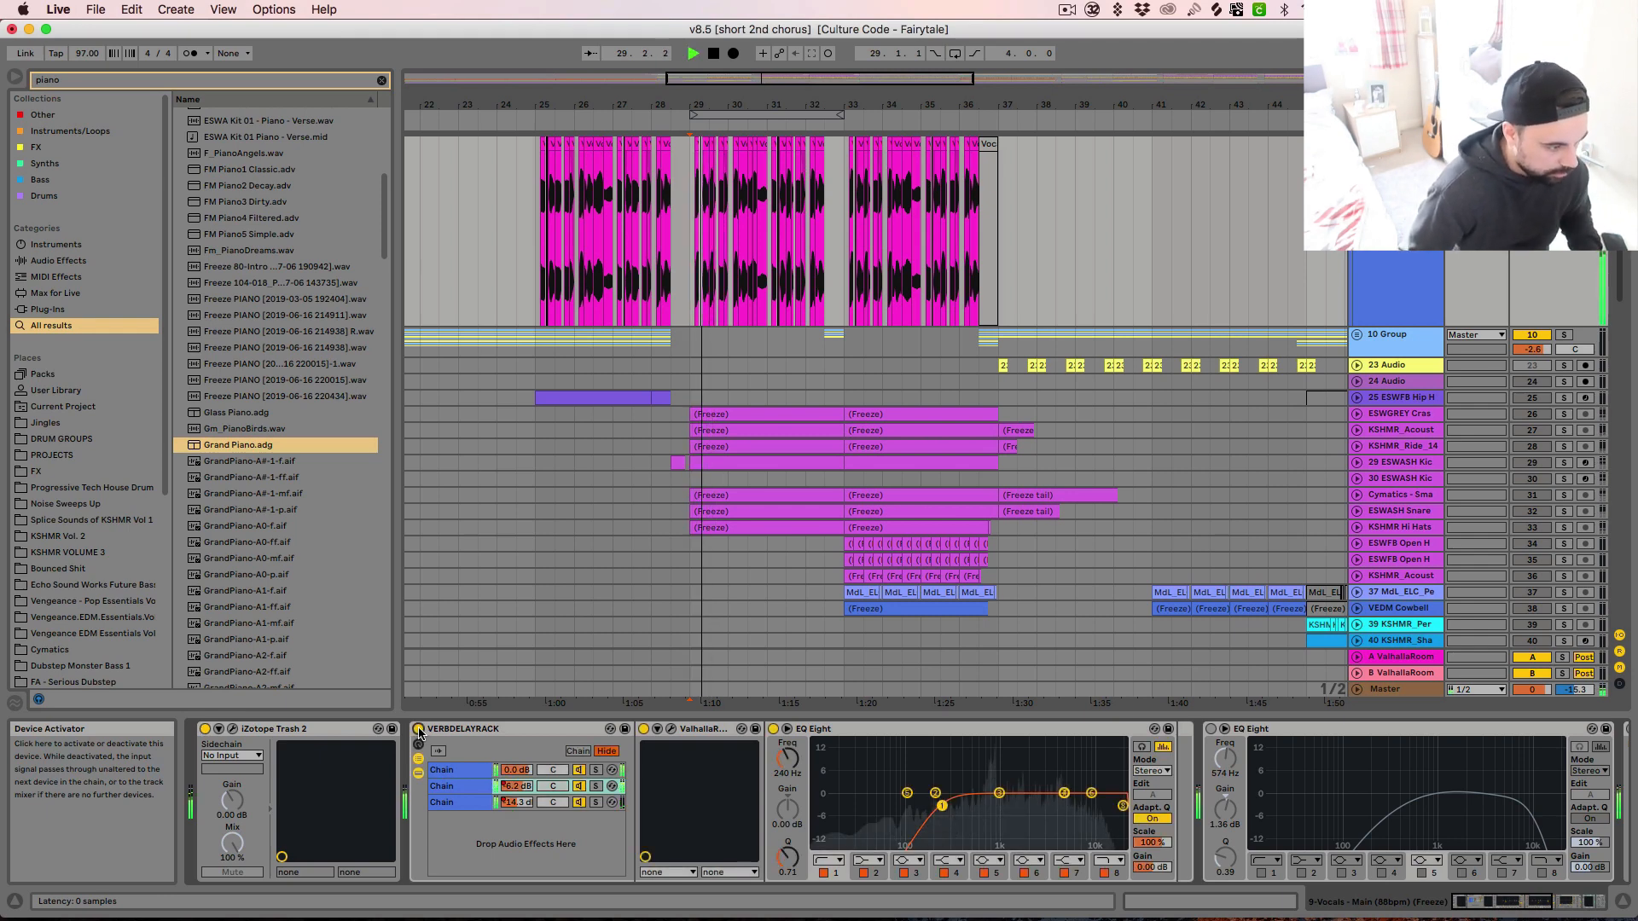
pyautogui.hscroll(10, 777, 828)
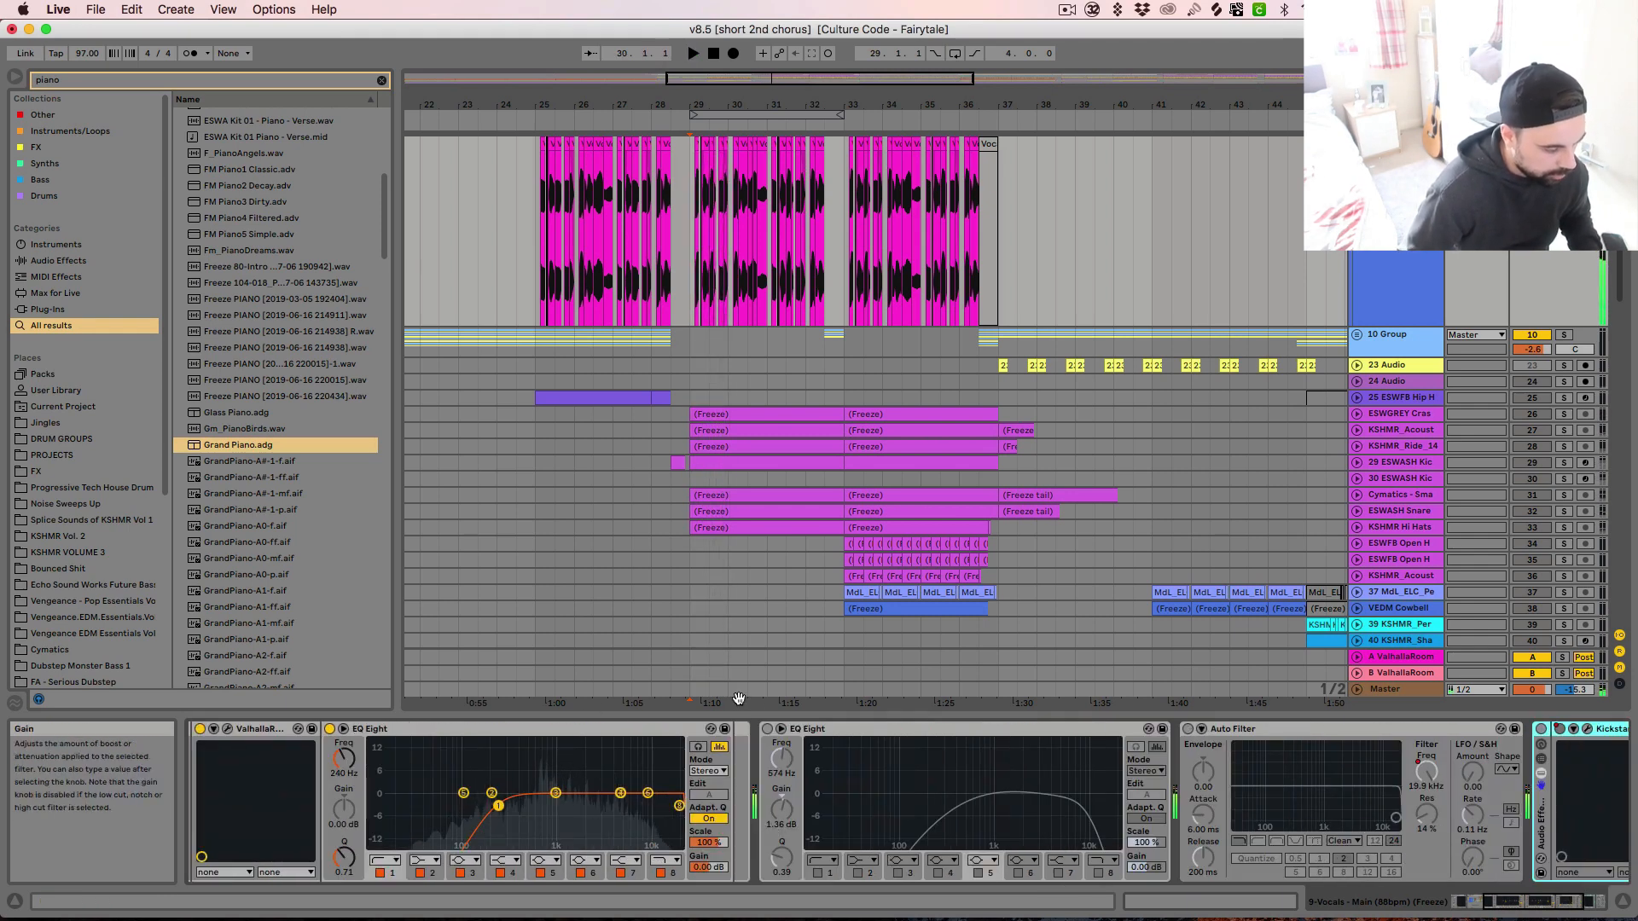
pyautogui.click(768, 729)
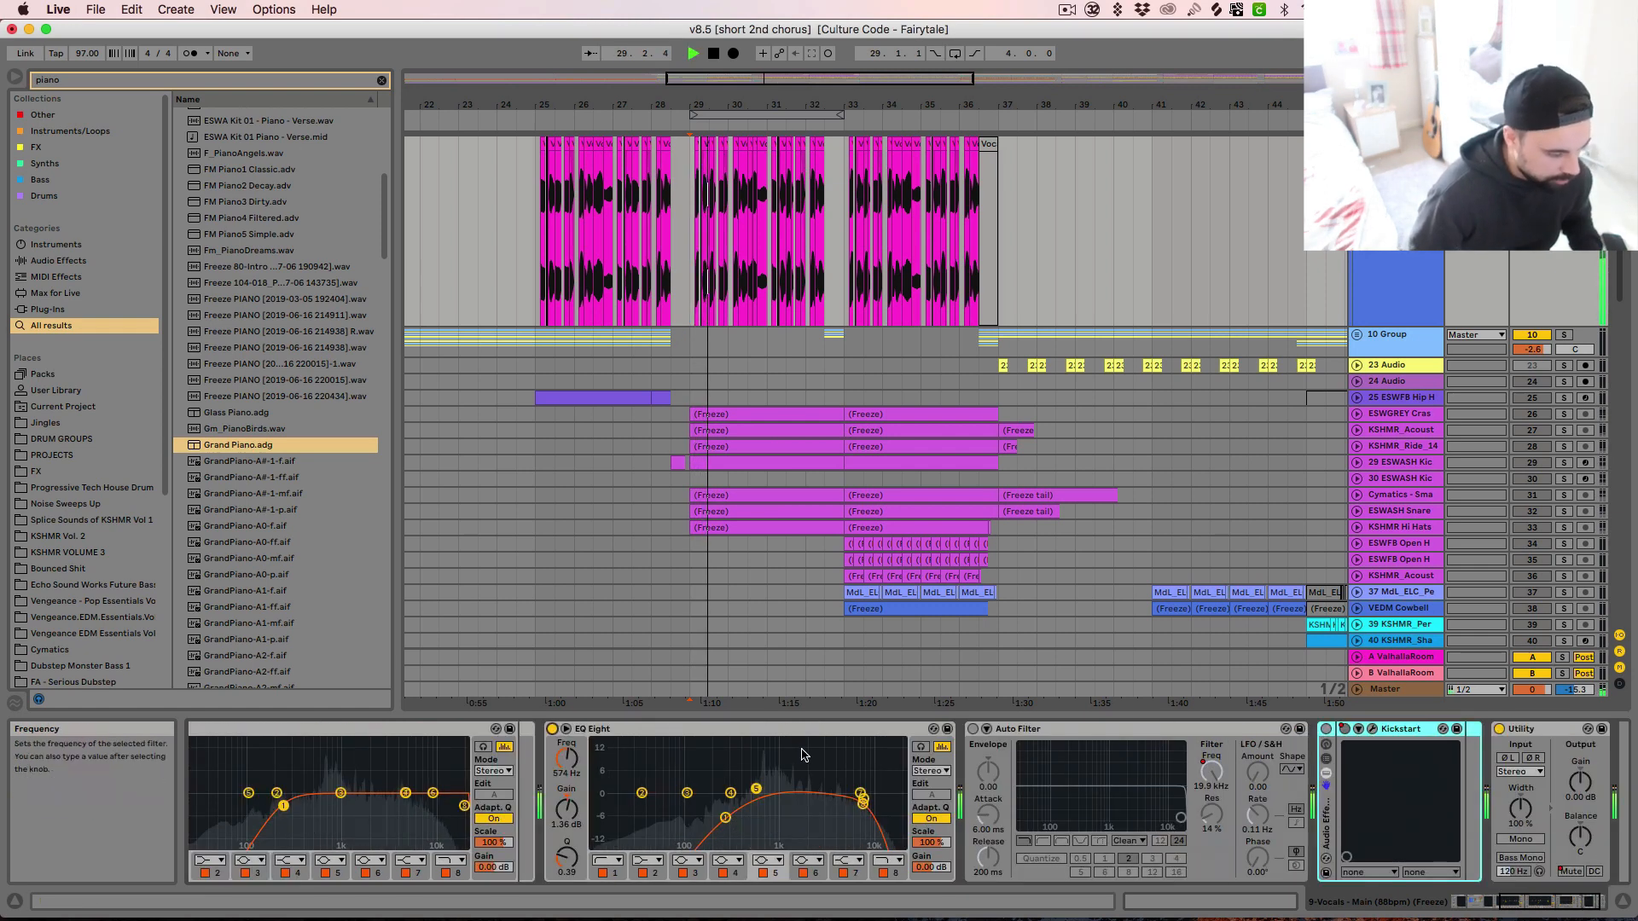
pyautogui.hscroll(6, 805, 761)
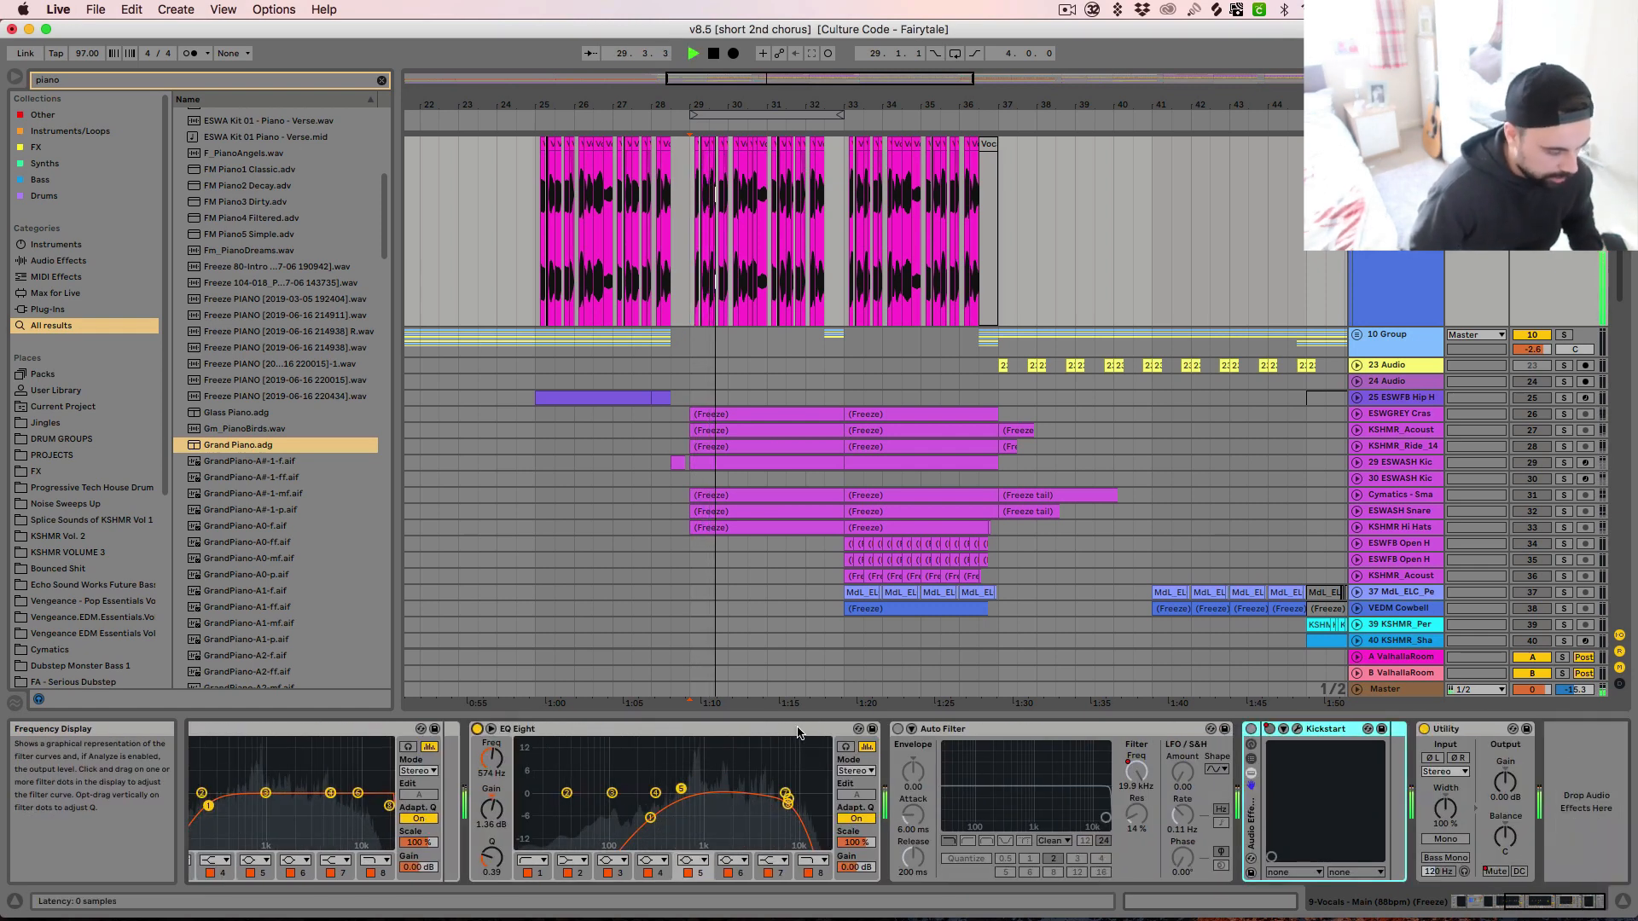
pyautogui.click(898, 731)
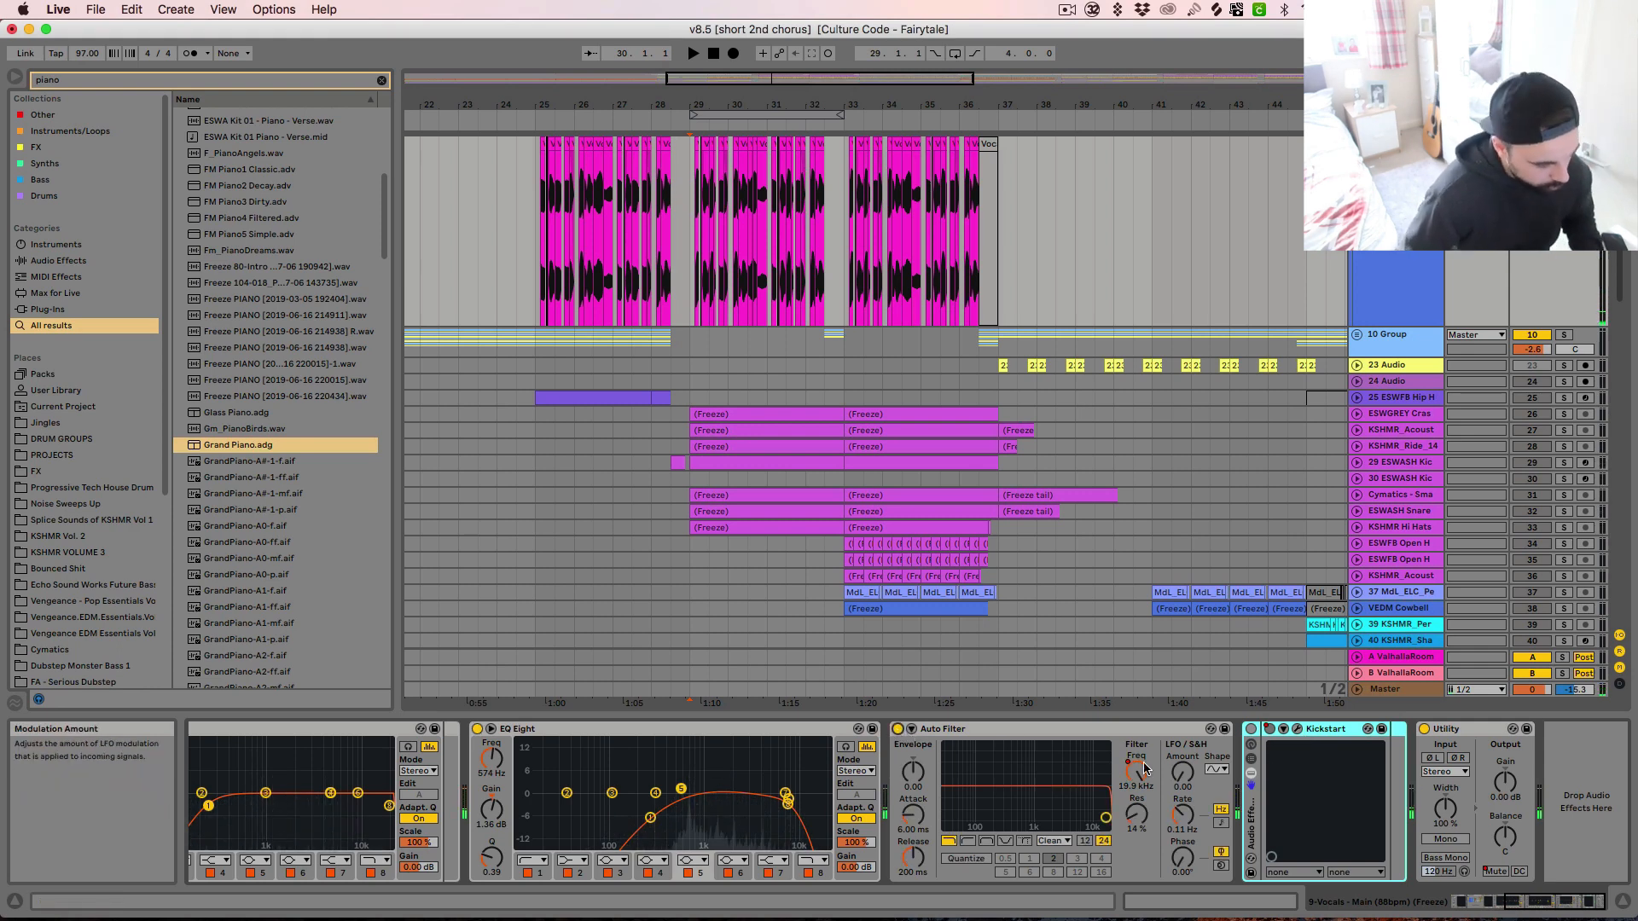
pyautogui.click(1252, 731)
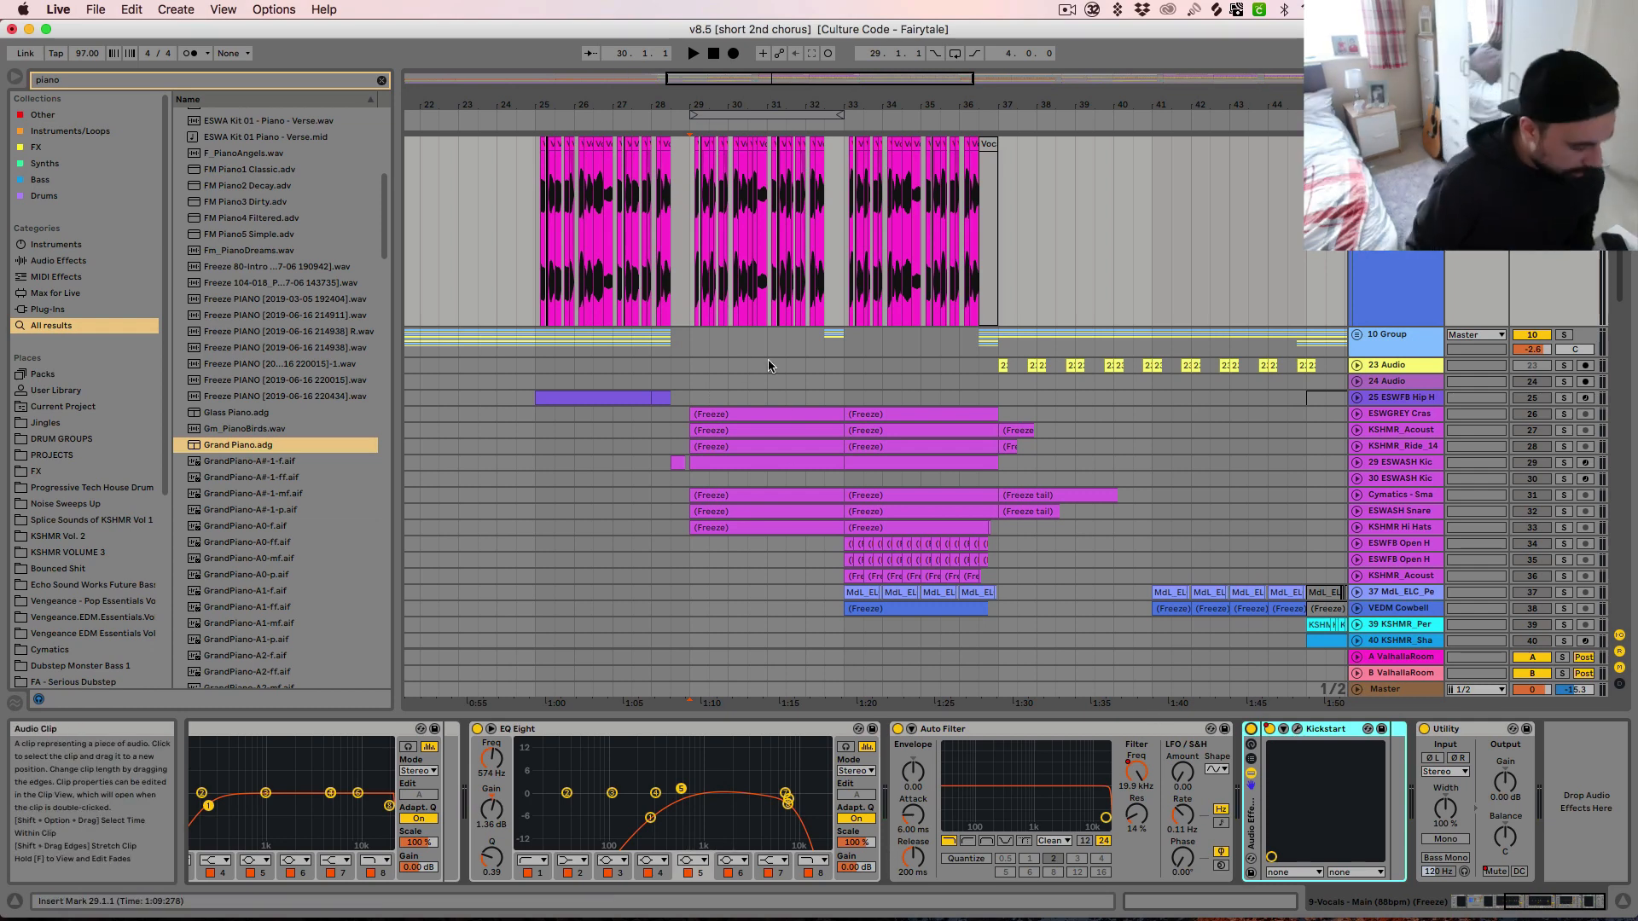
pyautogui.press('space')
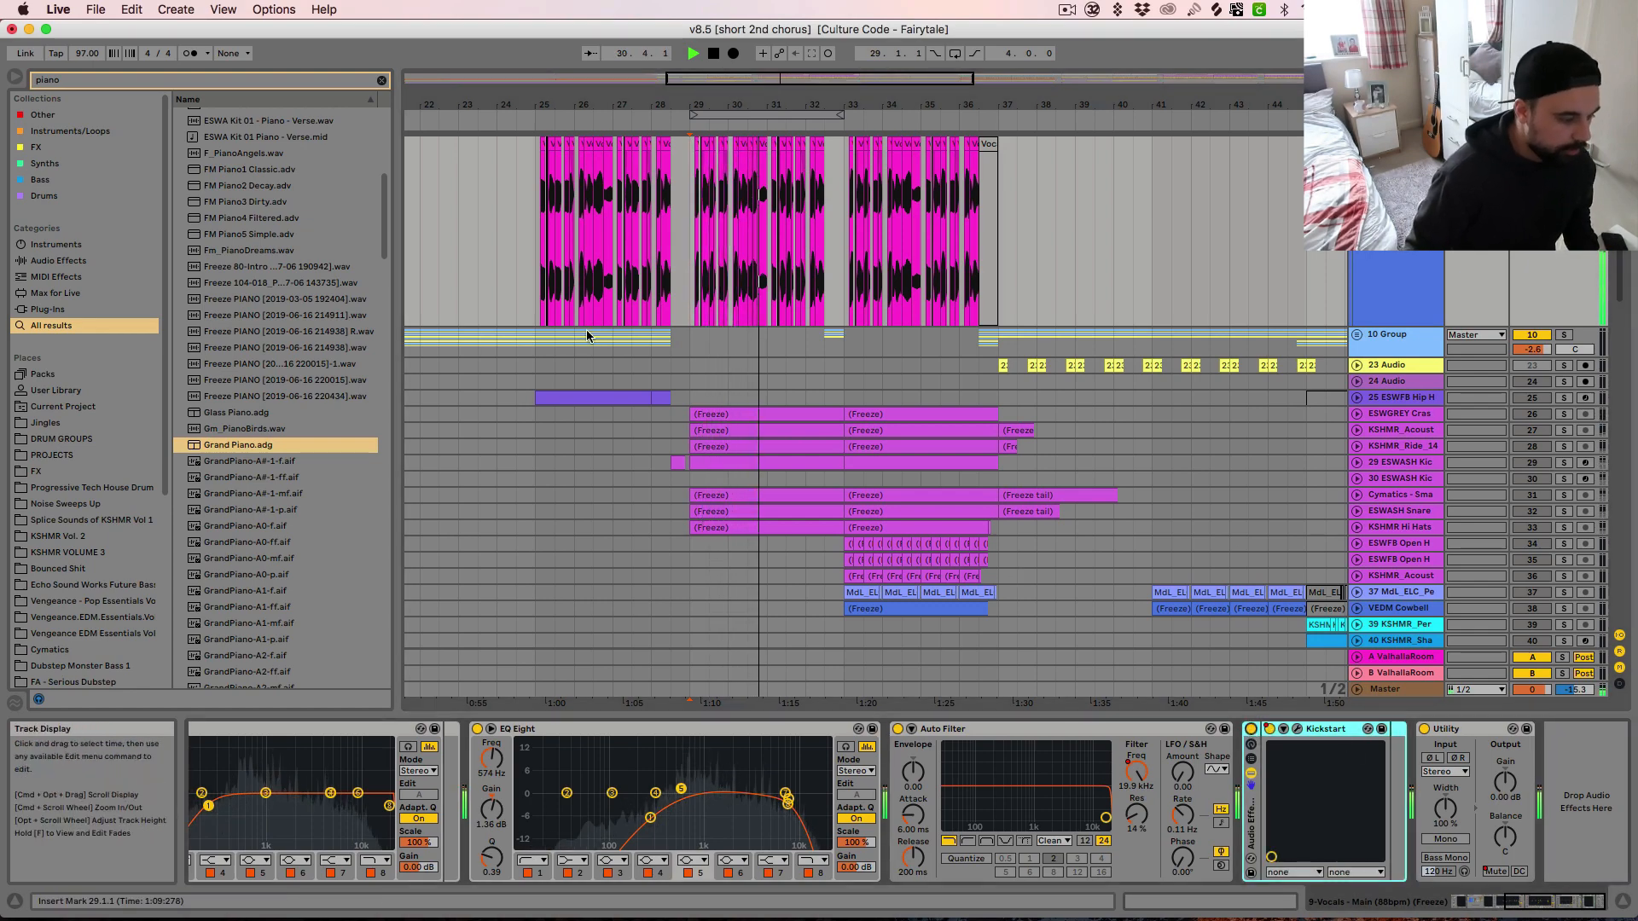
# Extend the first vocal chop after bar 29 over the following chops to 31.1.2 and audition the uncut vocal
pyautogui.scroll(-3, 659, 408)
pyautogui.scroll(4, 683, 367)
pyautogui.press('space')
pyautogui.press('+')
pyautogui.press('+')
pyautogui.press('+')
pyautogui.press('+')
pyautogui.press('+')
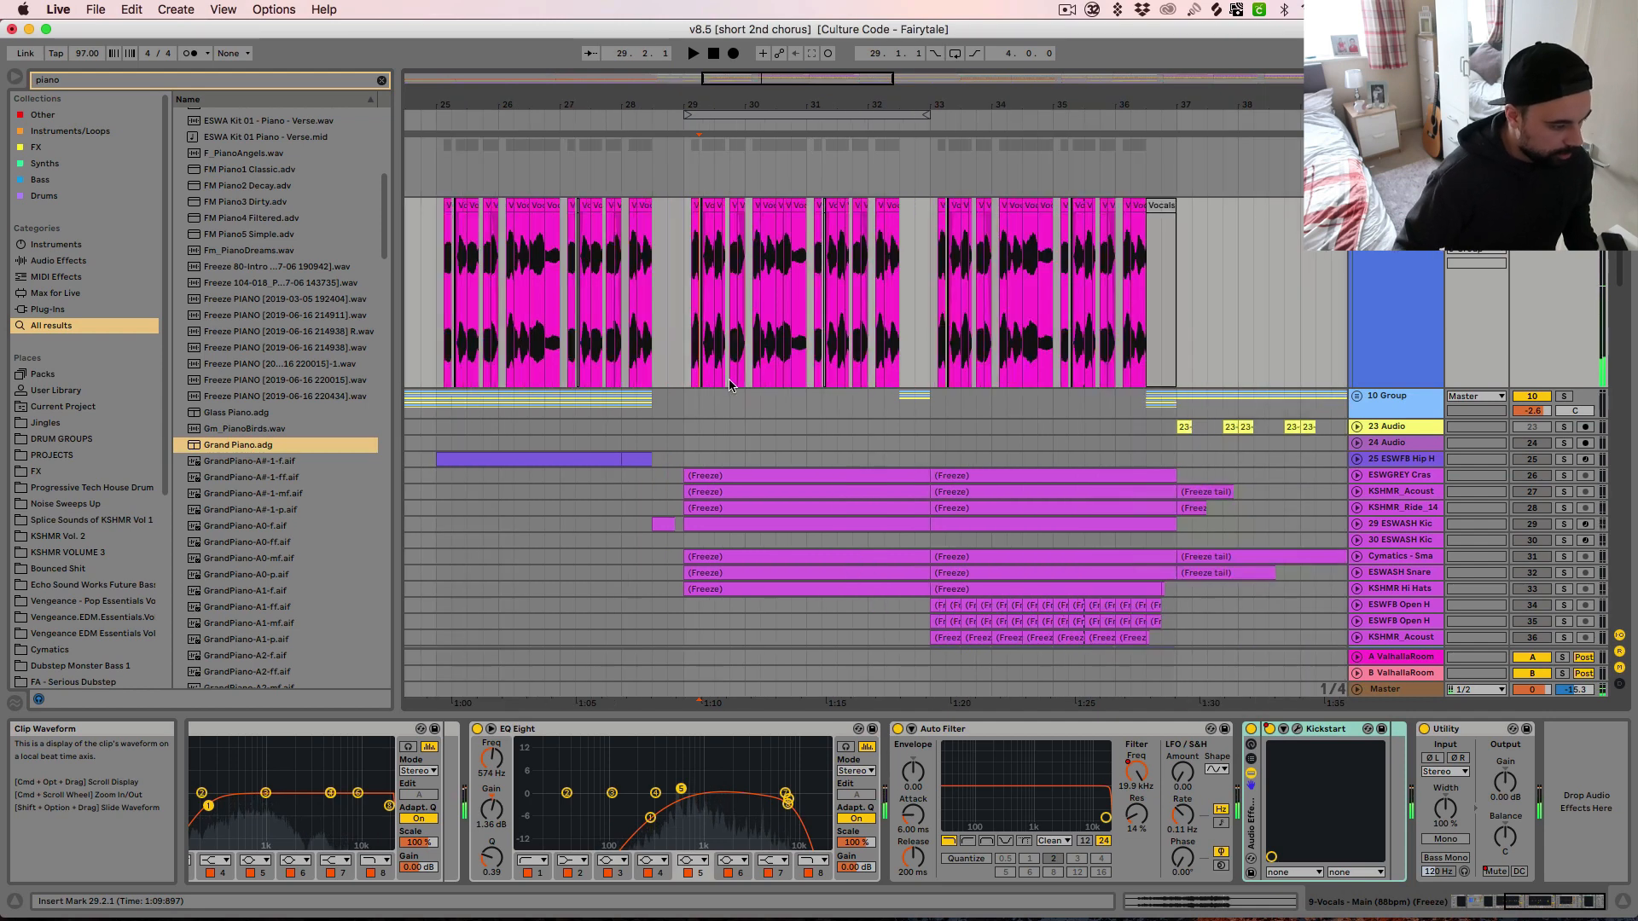
pyautogui.moveTo(695, 210); pyautogui.dragTo(1438, 210)
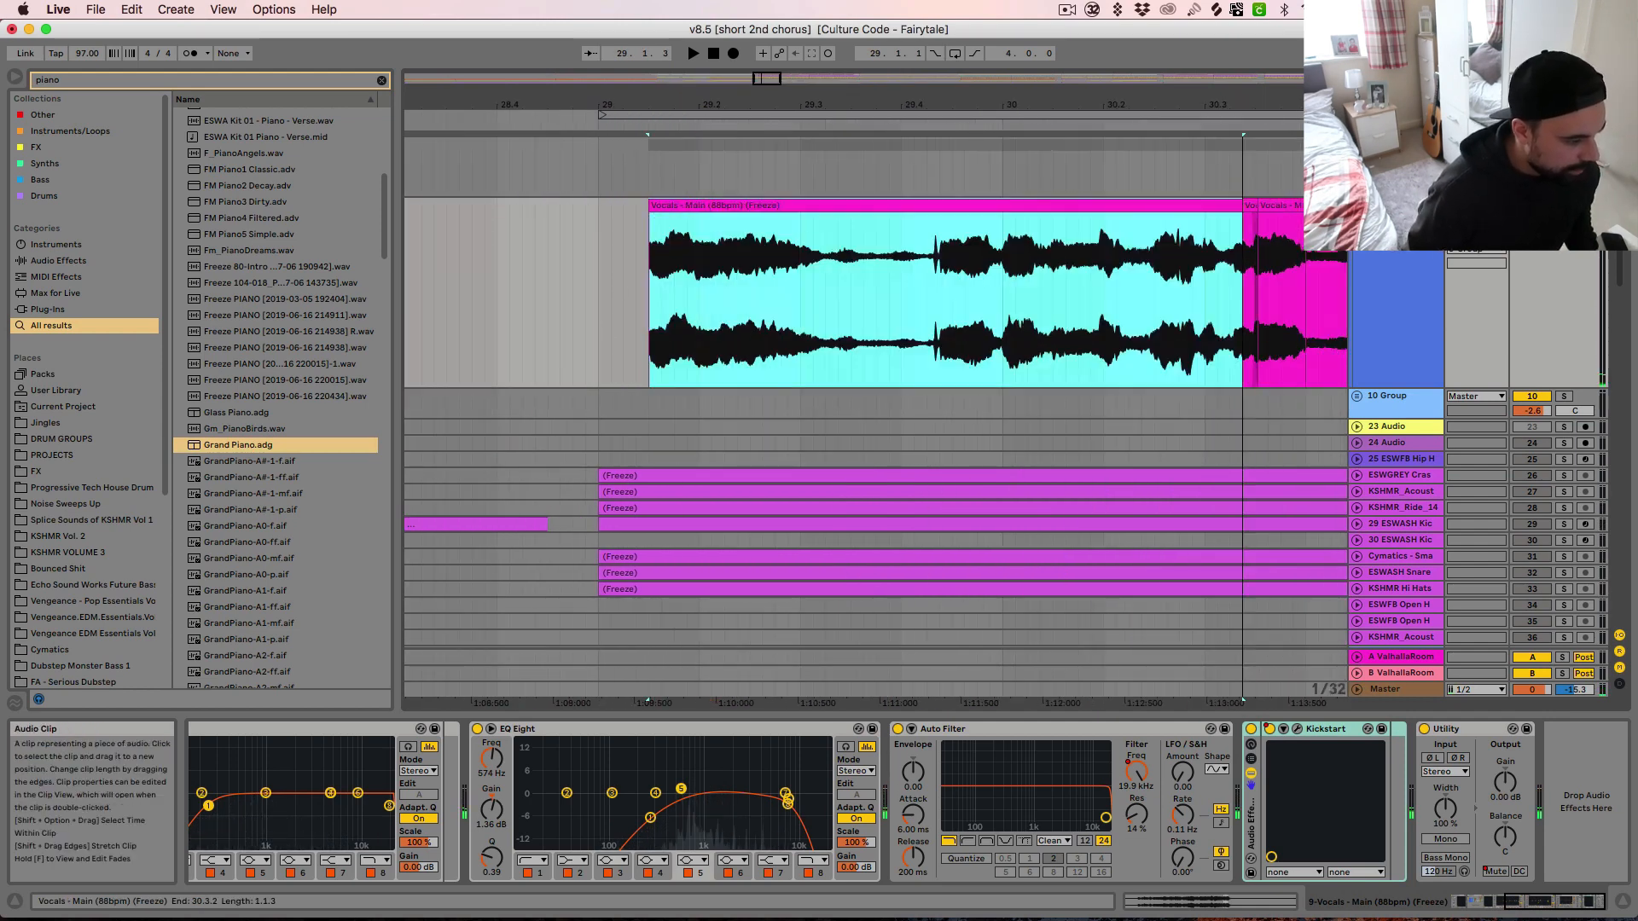
pyautogui.press('space')
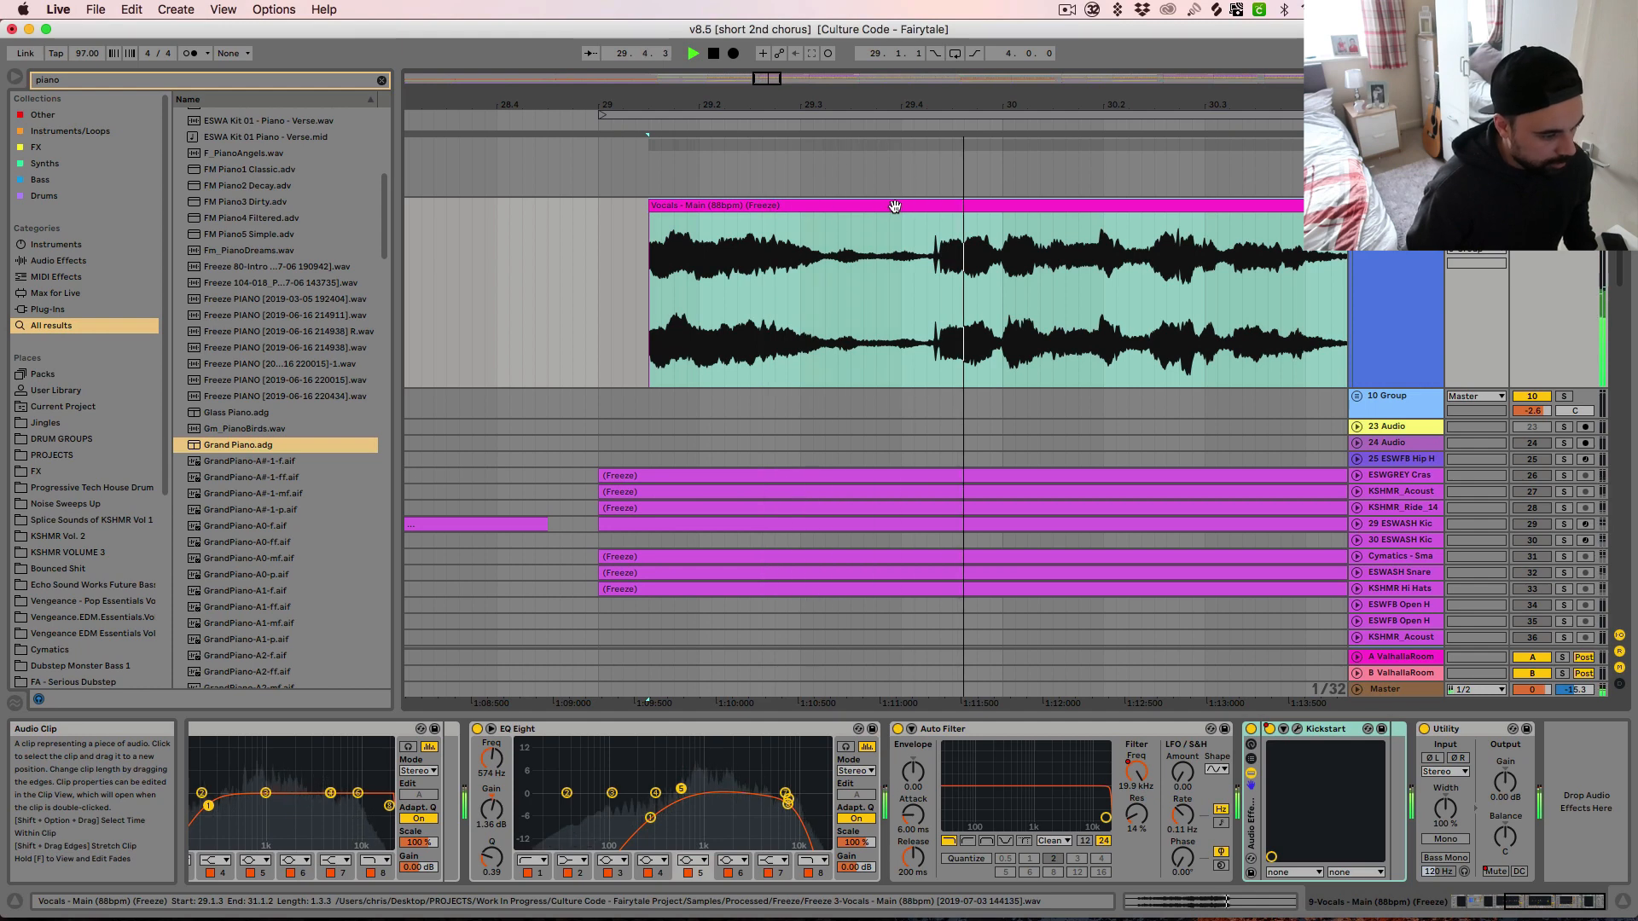
pyautogui.press('space')
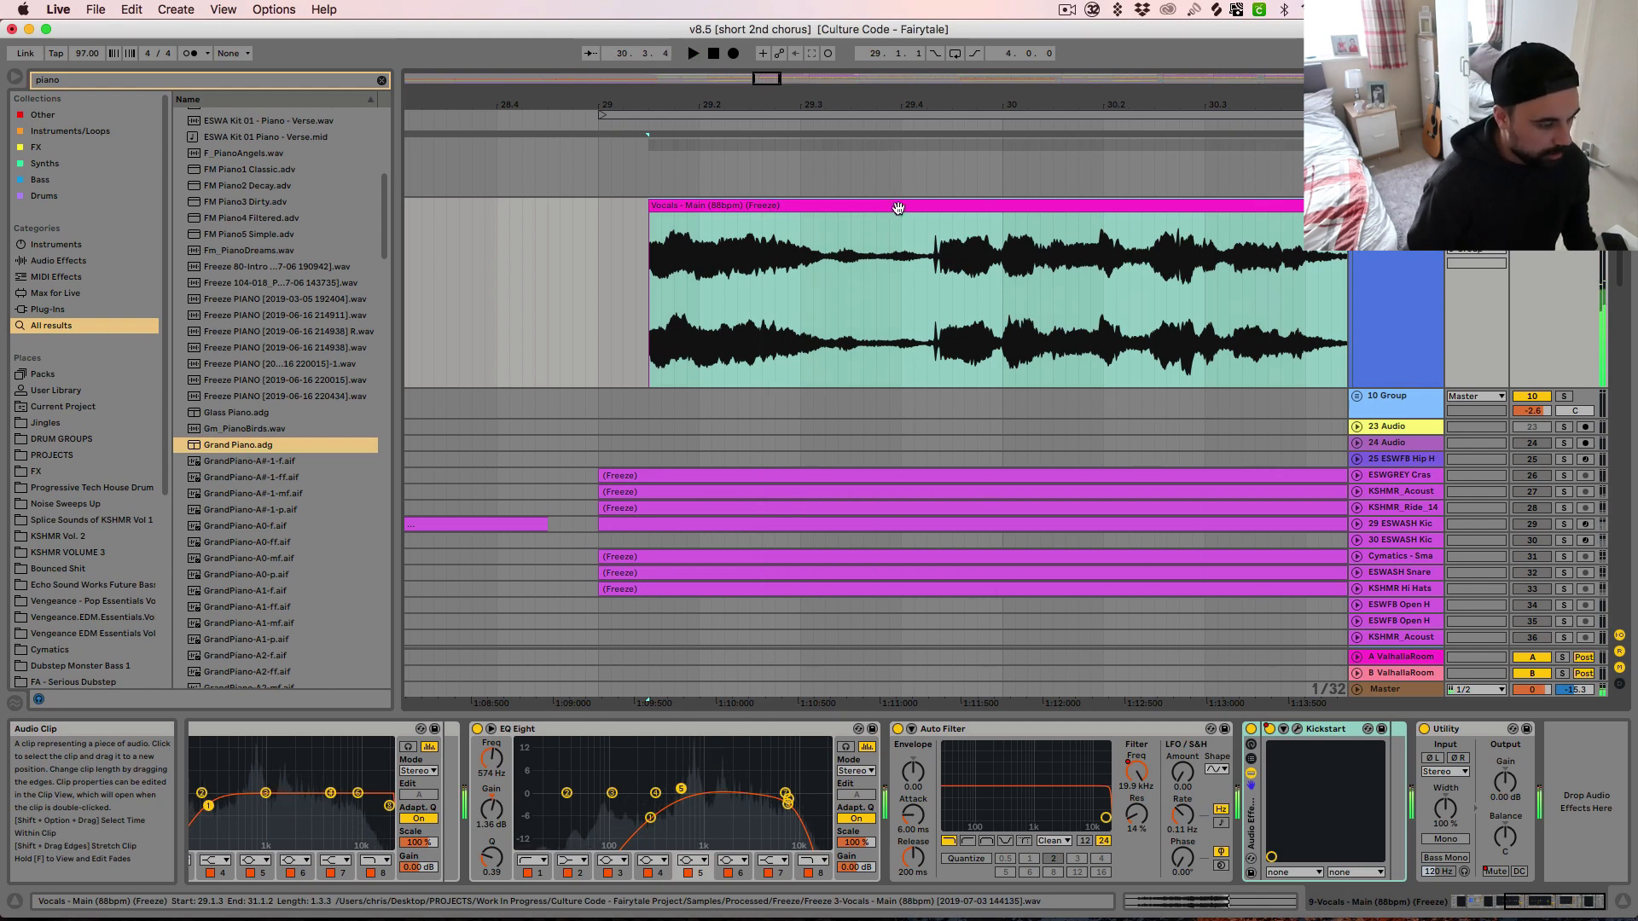
# Undo the vocal clip extension and set the playback start back to 29.1.1 with all the chops in view
pyautogui.press('super+z')
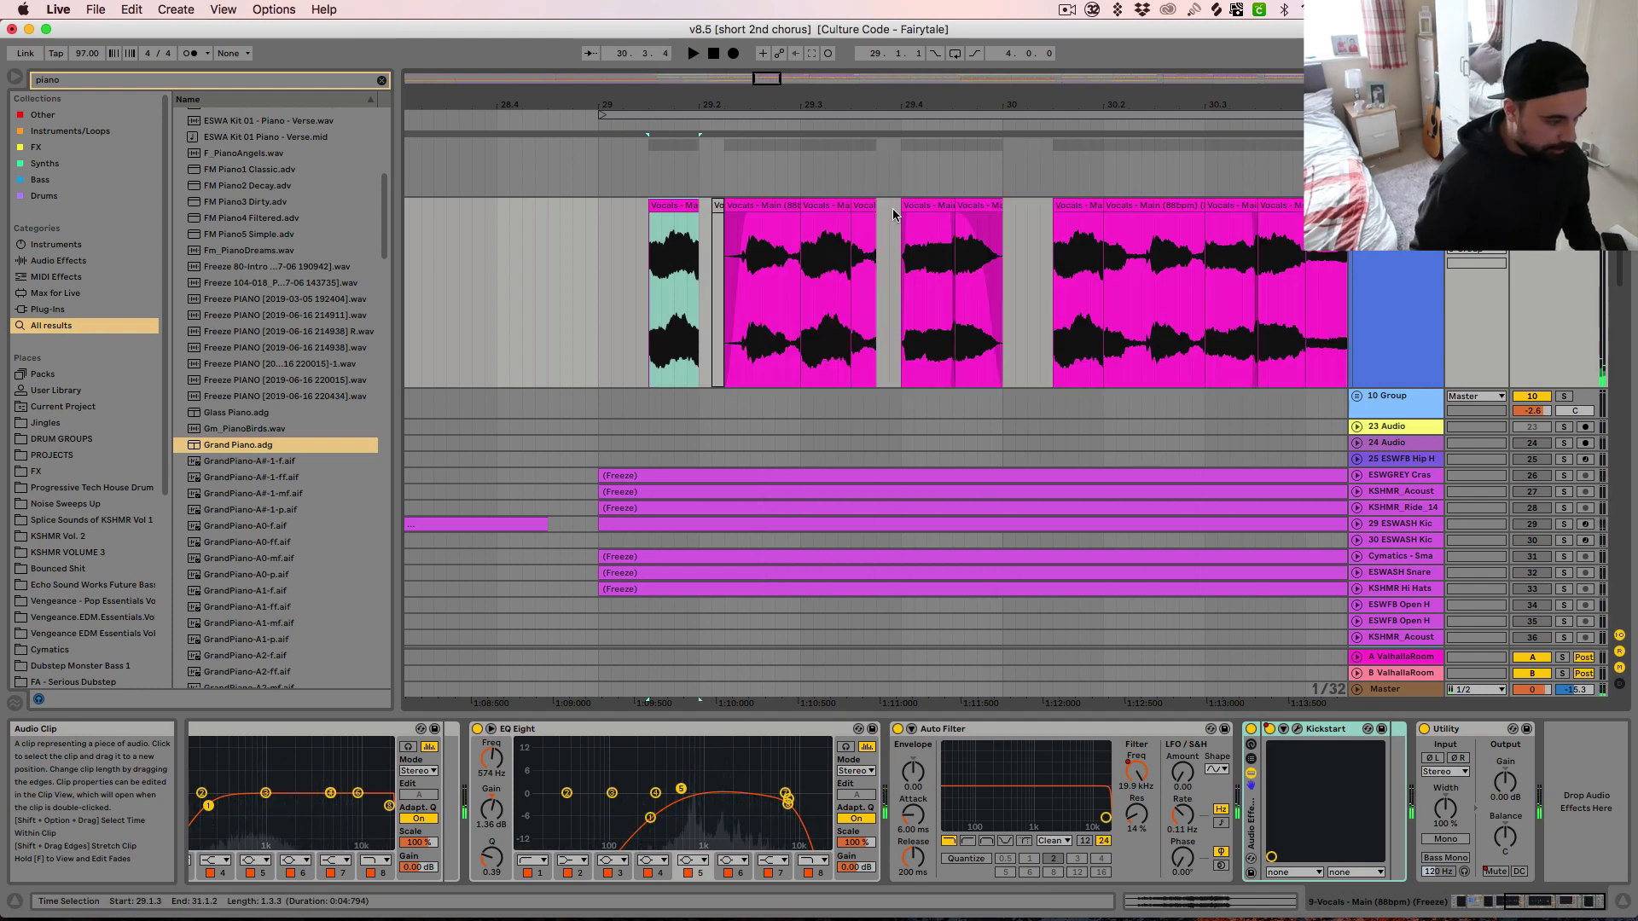
pyautogui.click(600, 290)
pyautogui.press('-')
pyautogui.press('-')
pyautogui.press('-')
pyautogui.press('-')
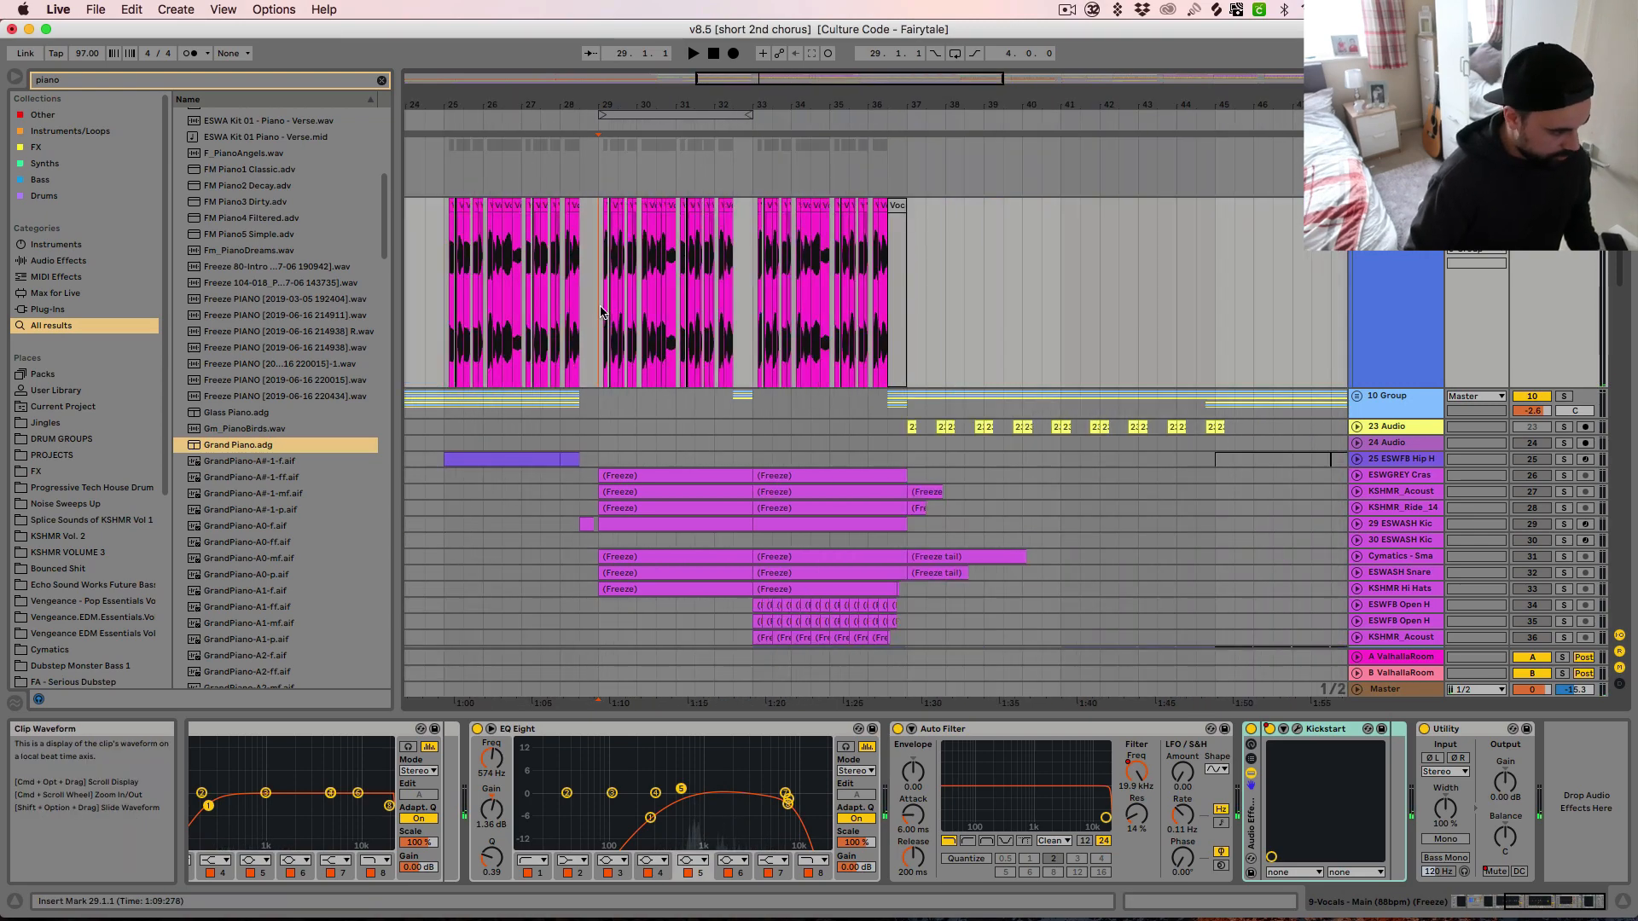
pyautogui.press('-')
pyautogui.press('+')
pyautogui.press('+')
pyautogui.press('-')
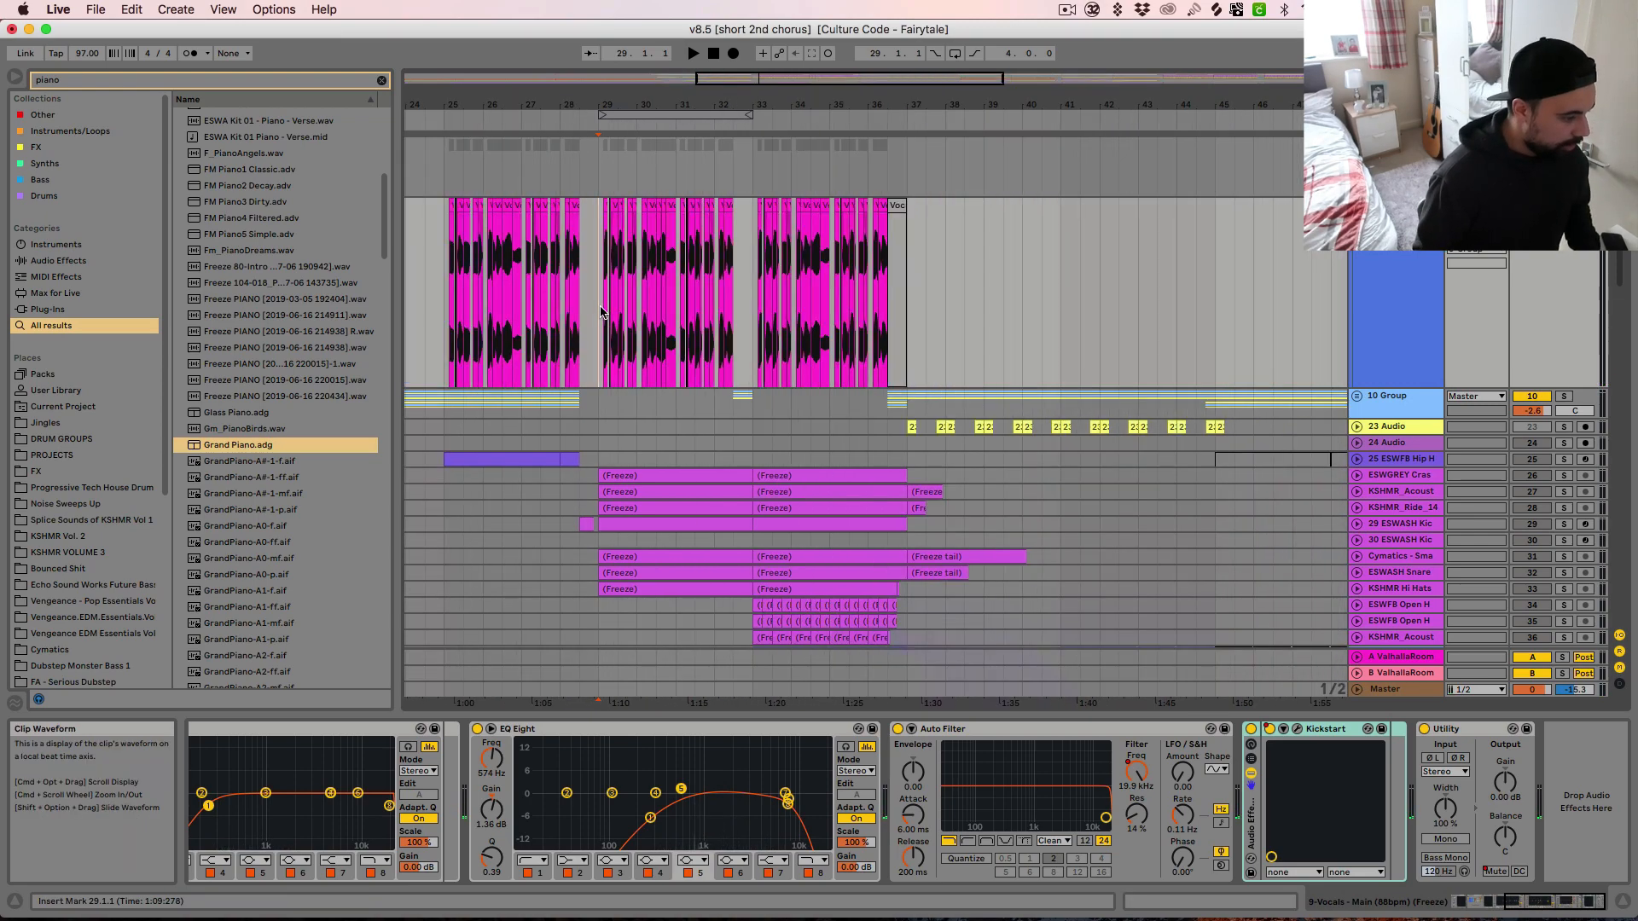